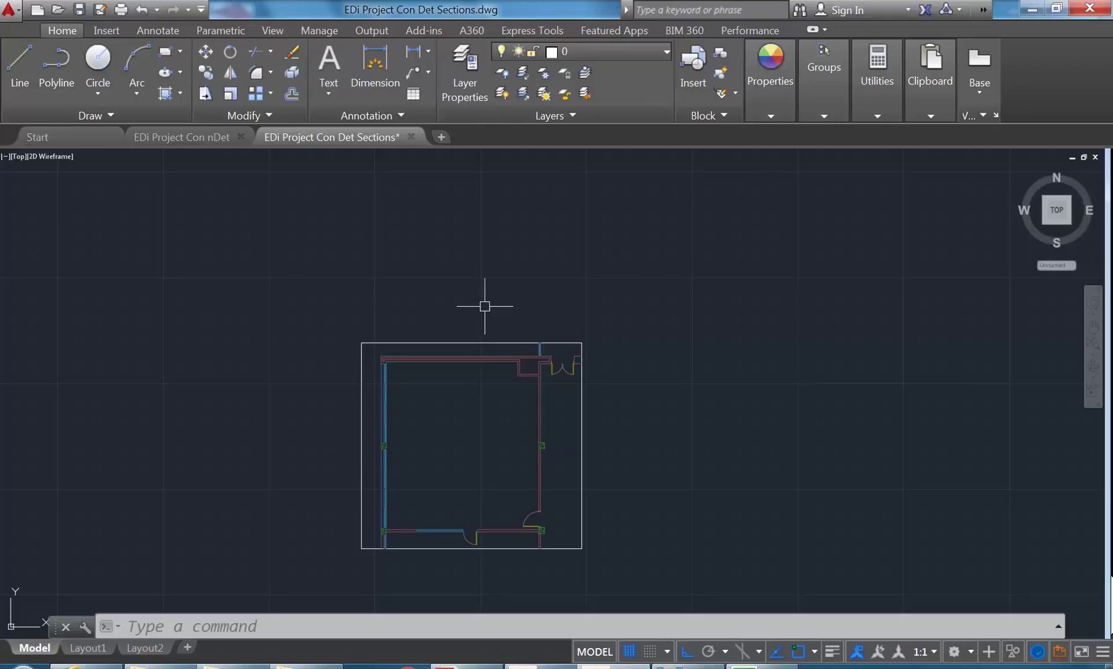
Step: Examine which layers are available in the sections drawing and view the clipped floor plan with its surrounding empty space
scroll(465, 376, "up", 4)
middle_click_drag(468, 381, 442, 509)
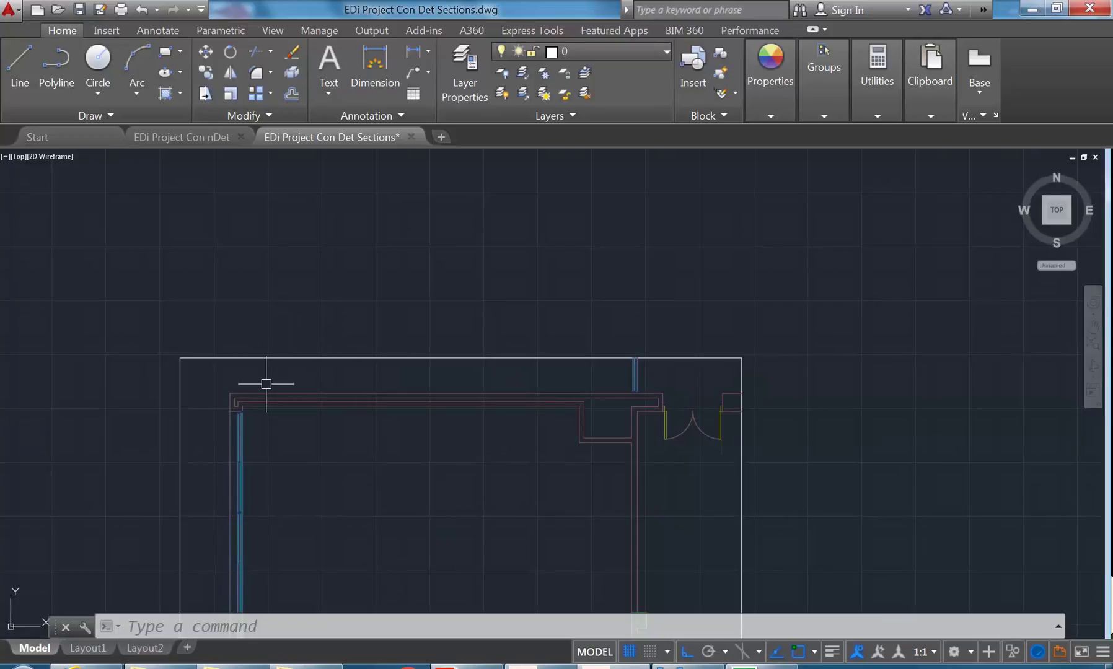
left_click(585, 52)
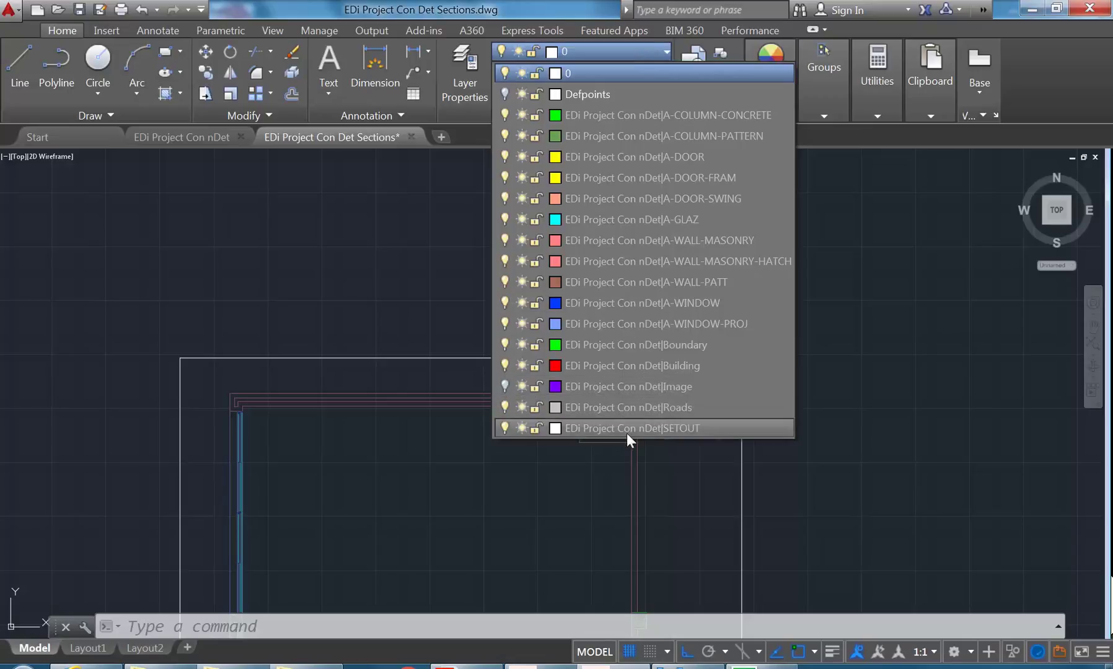
left_click(628, 49)
scroll(432, 343, "down", 5)
mouse_move(432, 342)
middle_mouse_down()
mouse_move(306, 415)
mouse_move(159, 437)
mouse_move(160, 401)
middle_mouse_up()
scroll(516, 202, "down", 2)
scroll(517, 201, "down", 2)
mouse_move(516, 201)
middle_mouse_down()
mouse_move(315, 355)
mouse_move(318, 395)
middle_mouse_up()
mouse_move(333, 340)
middle_mouse_down()
mouse_move(375, 367)
mouse_move(257, 328)
middle_mouse_up()
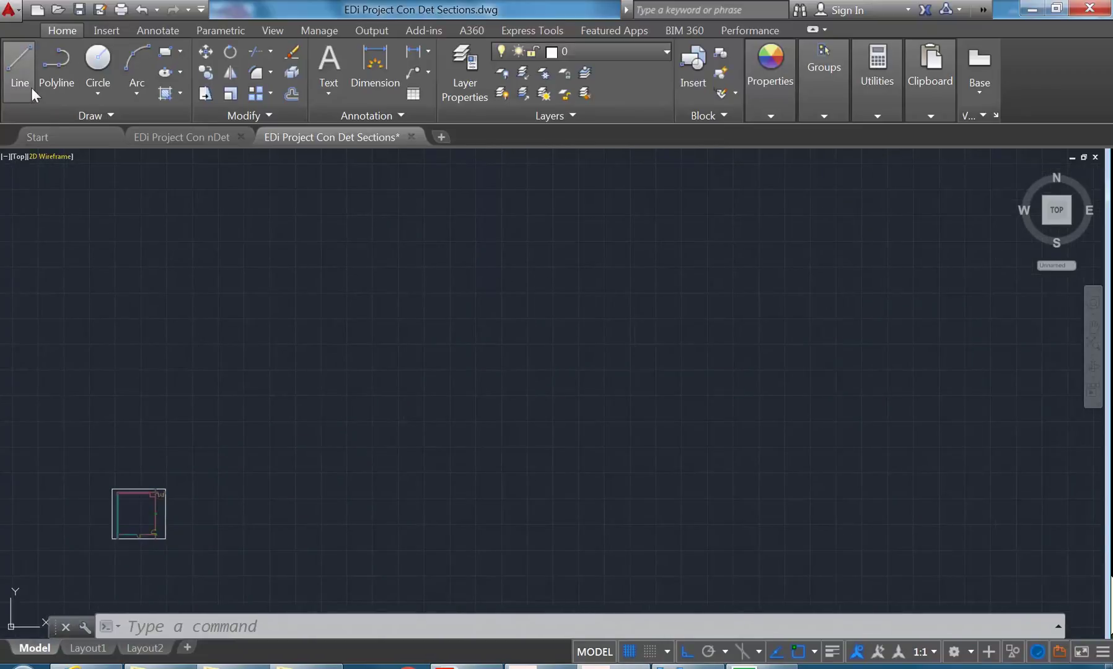
Step: Try to insert EDi Project Con nDet.dwg from the 2016\Construction 2 folder as a block at scale 1
left_click(104, 30)
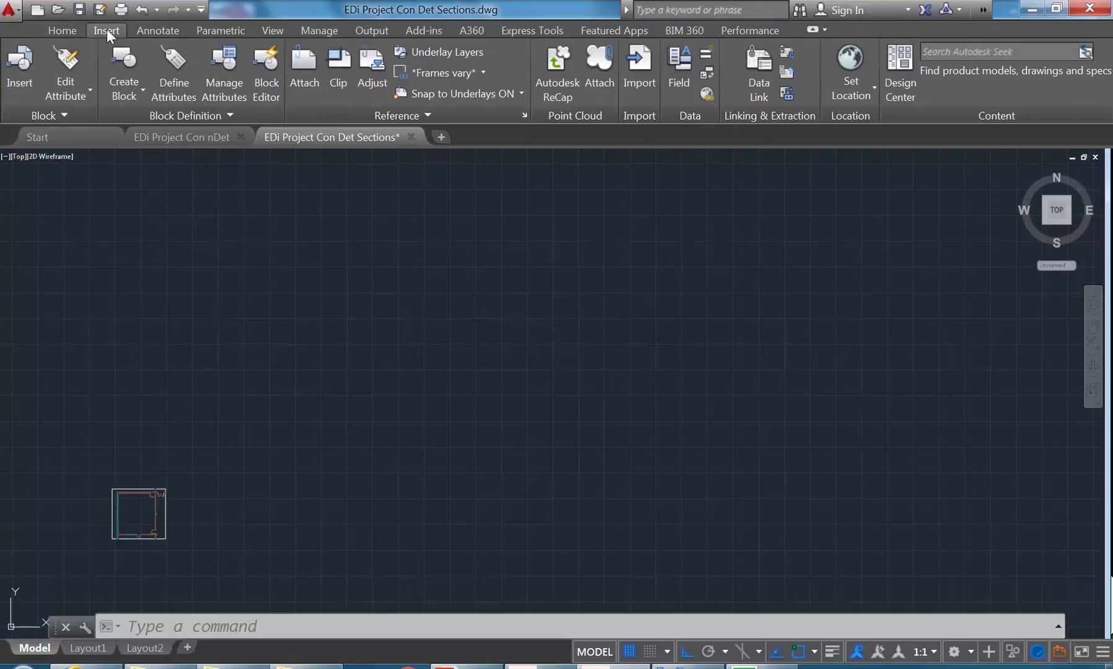
left_click(13, 68)
left_click(613, 228)
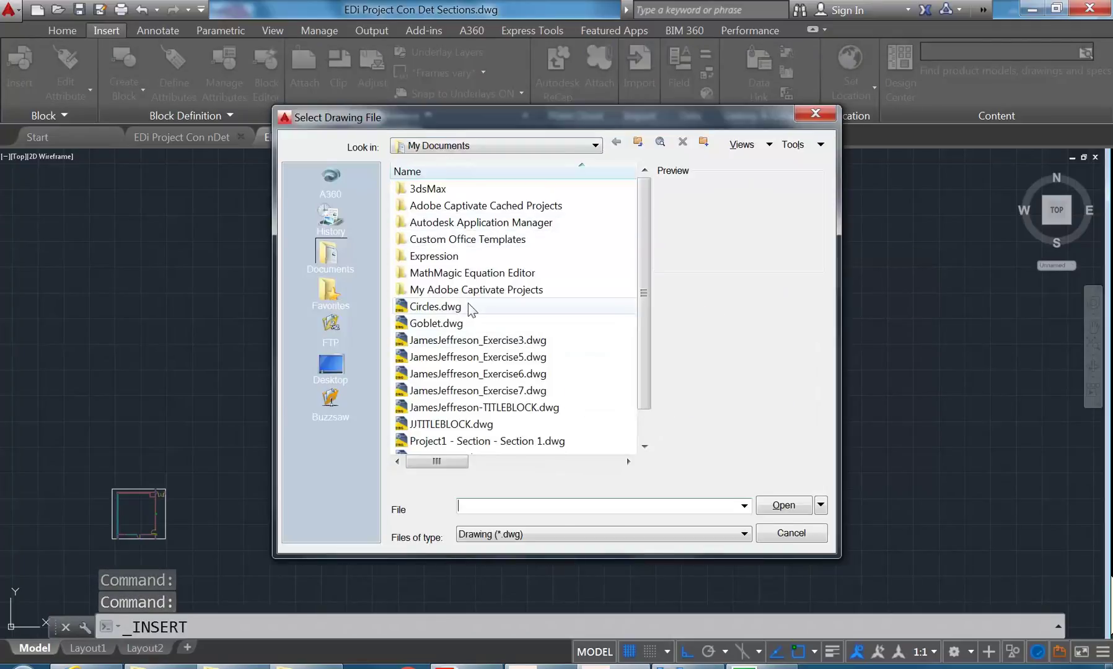
left_click(490, 146)
left_click(494, 254)
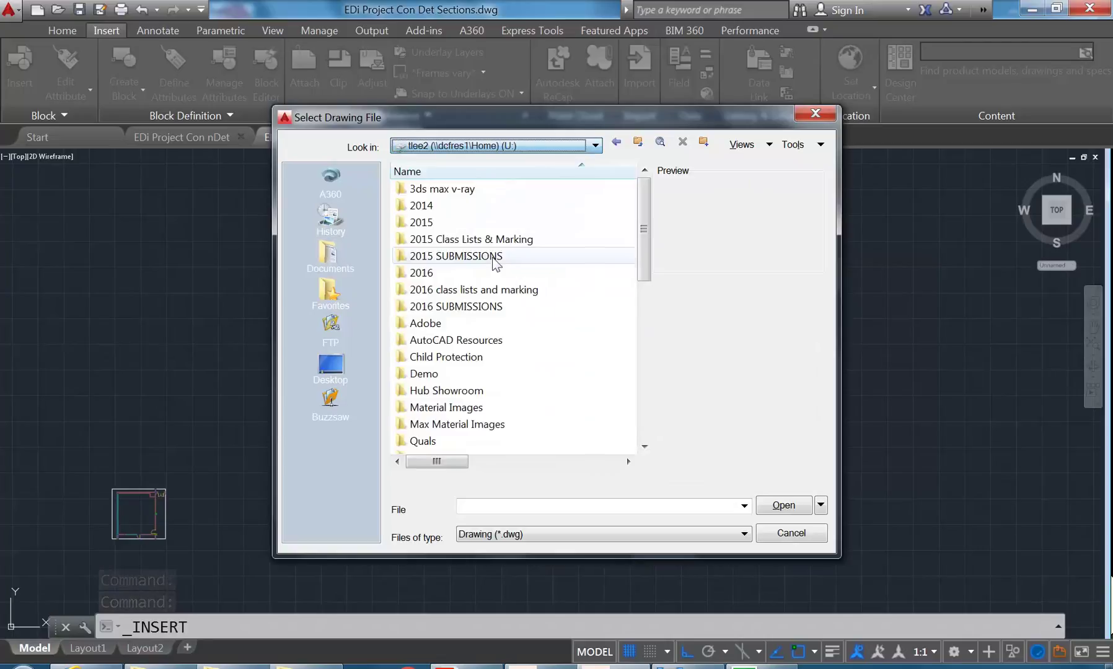
double_click(436, 273)
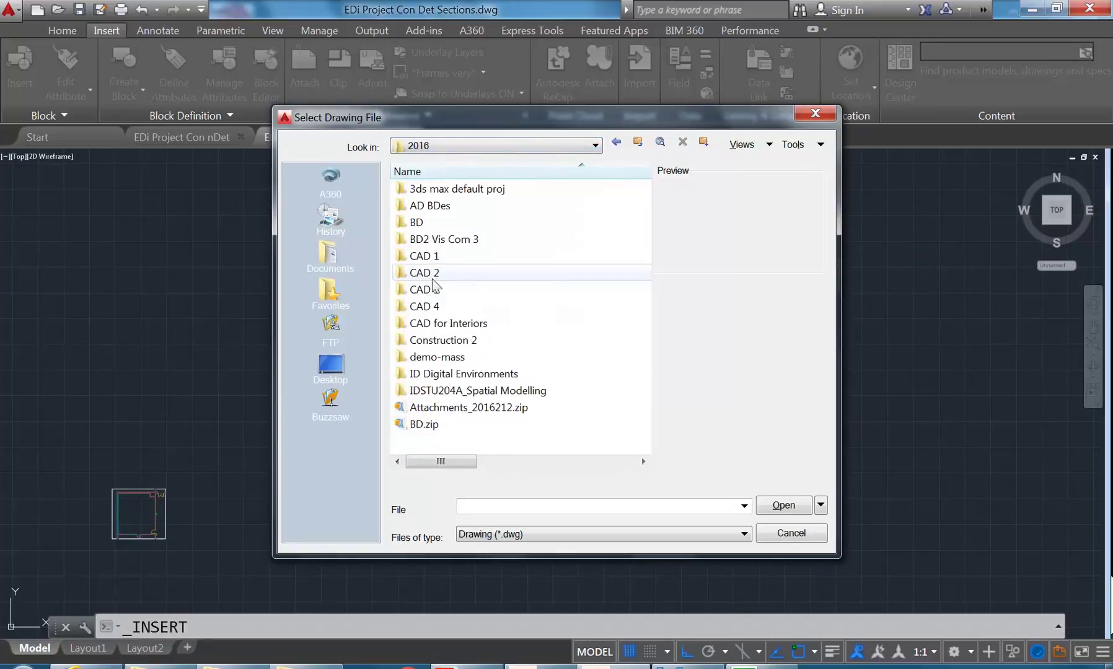
double_click(434, 340)
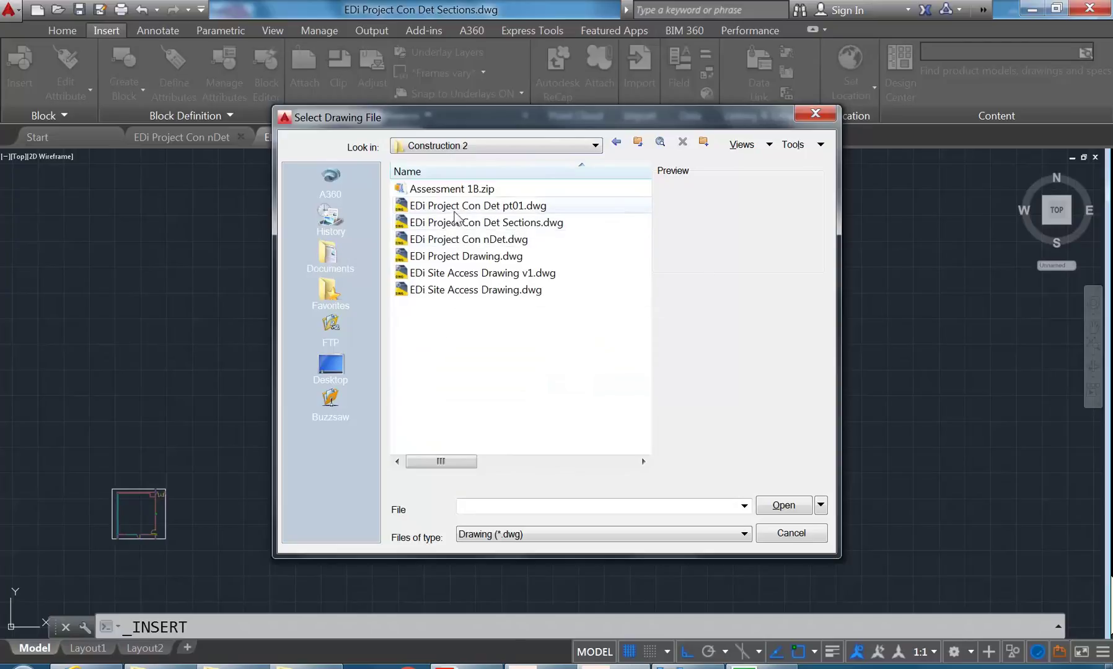
left_click(452, 241)
double_click(452, 240)
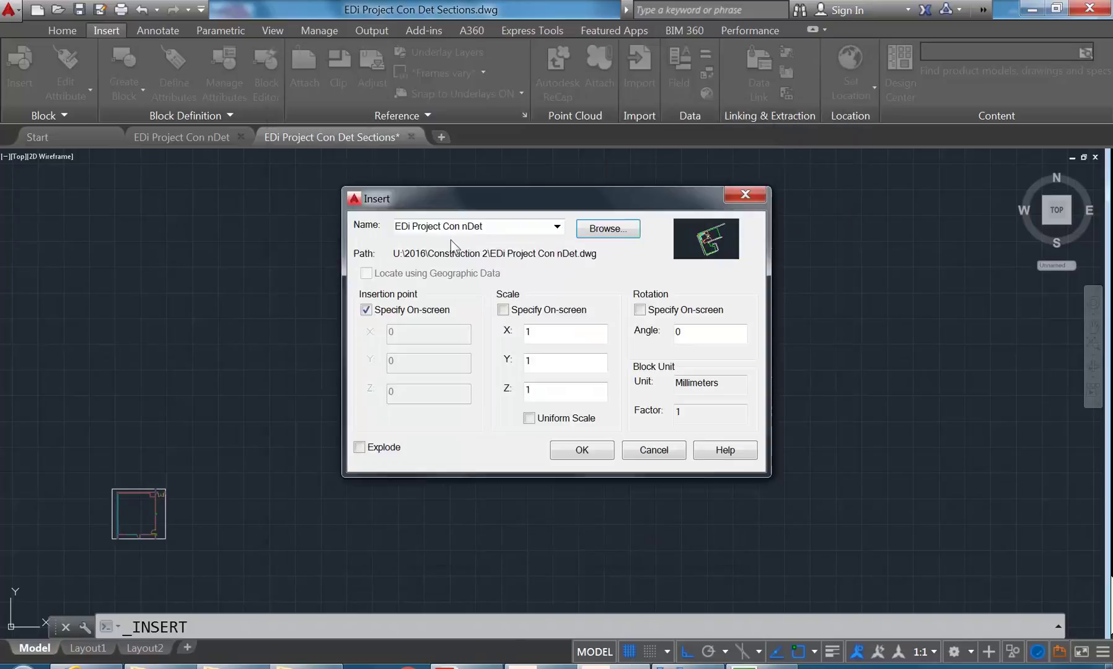
left_click(581, 451)
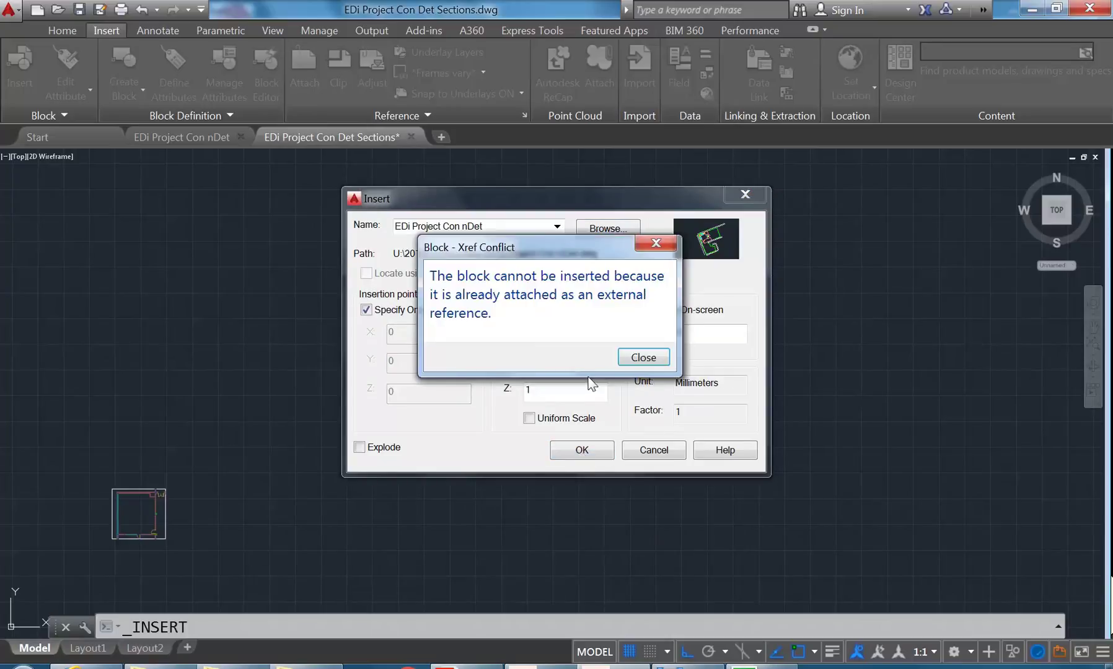
left_click(642, 359)
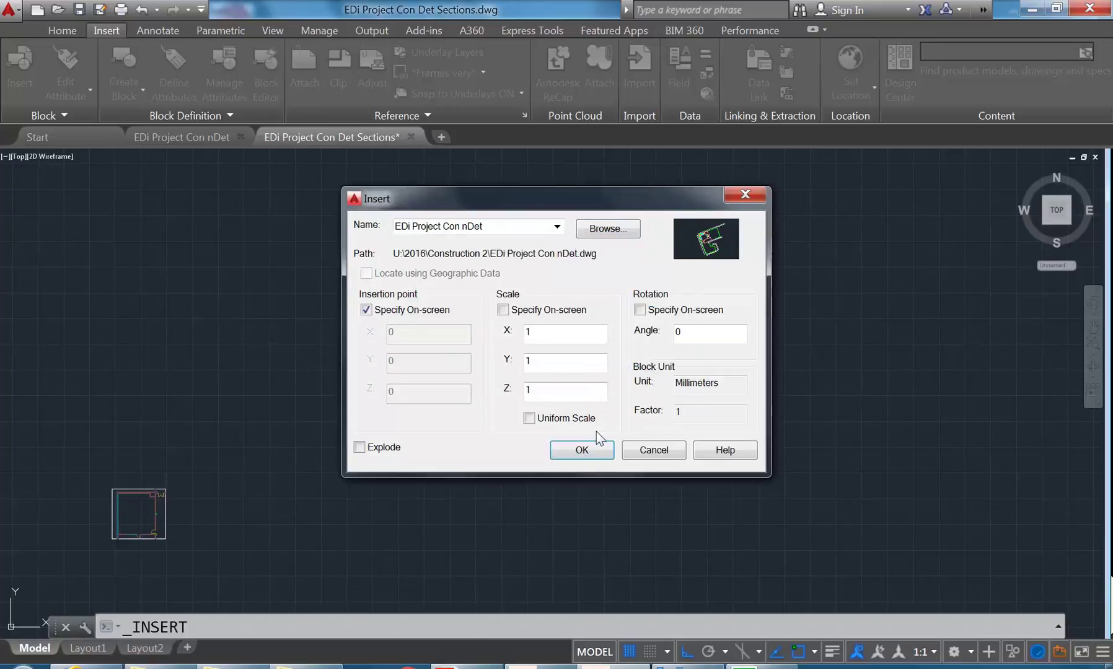
left_click(655, 451)
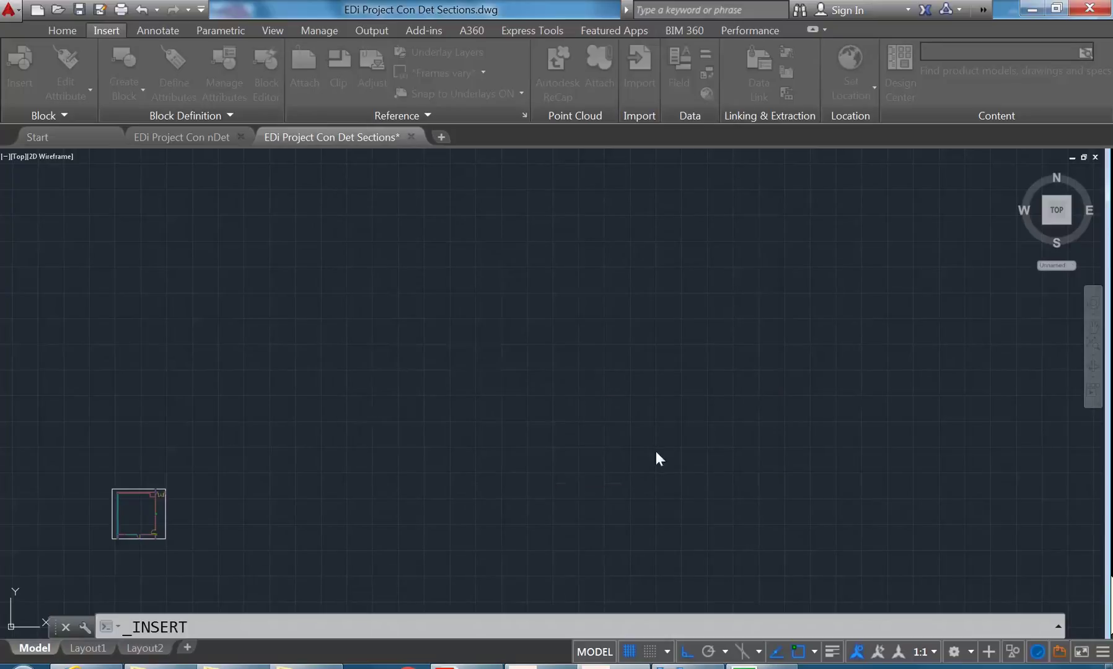
left_click(180, 138)
scroll(292, 211, "down", 10)
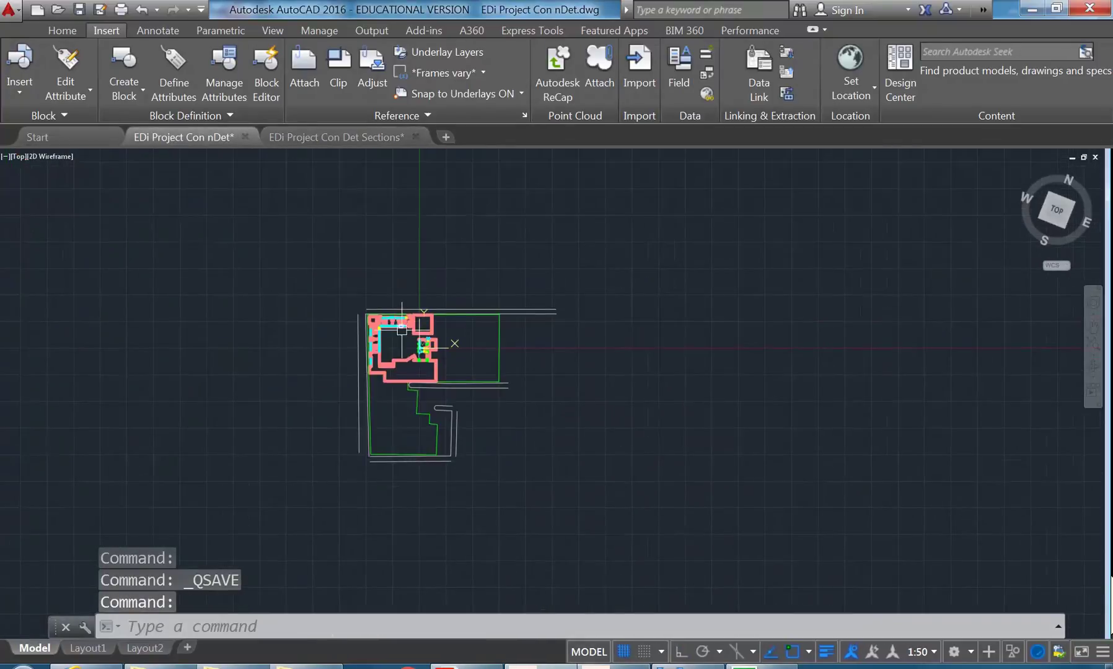
left_click(336, 140)
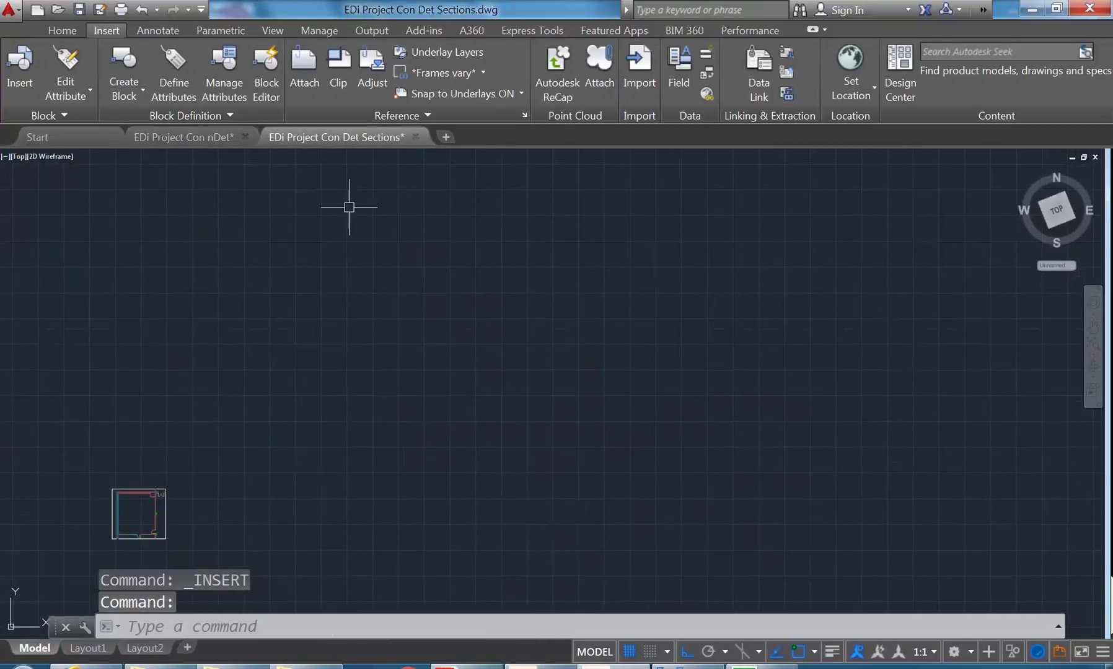
left_click(185, 138)
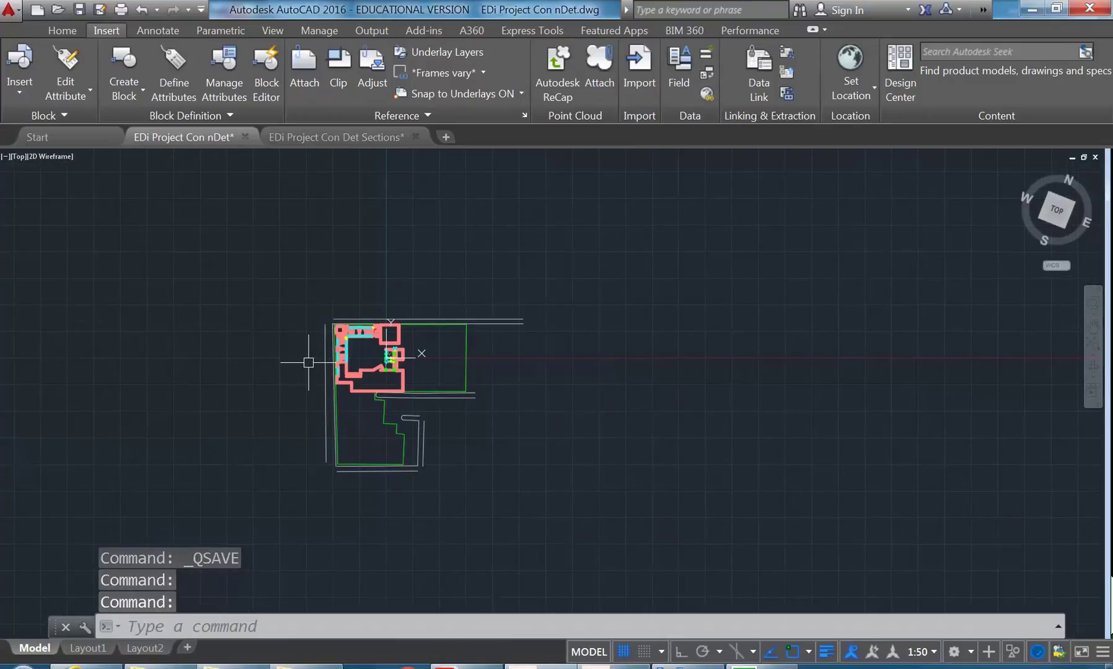
scroll(406, 369, "up", 2)
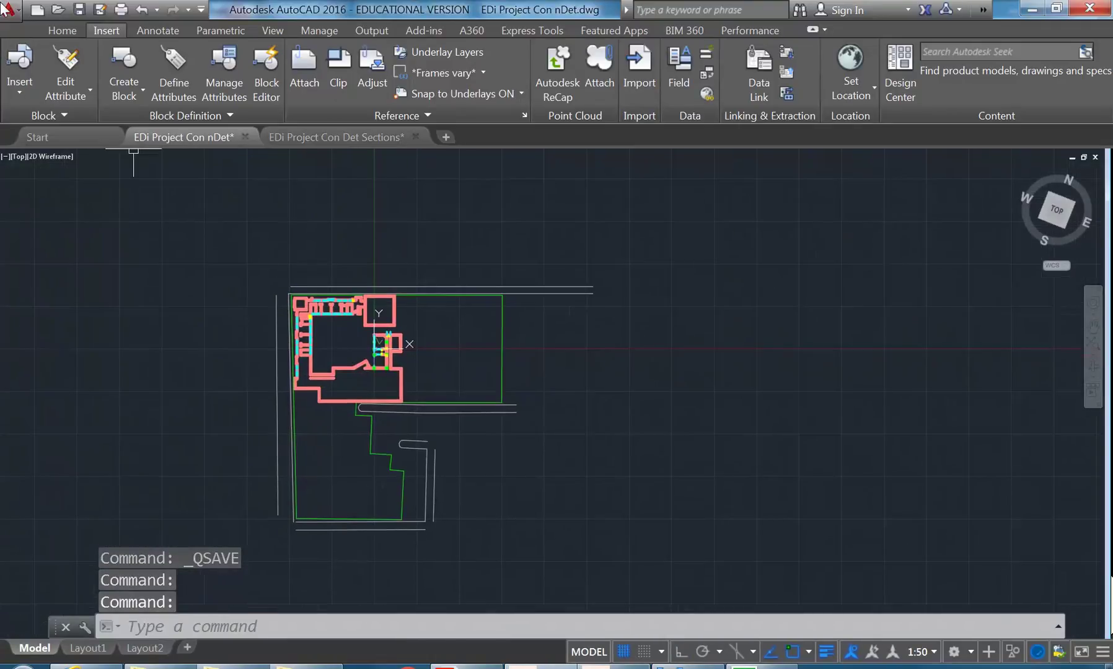
left_click(5, 9)
mouse_move(62, 221)
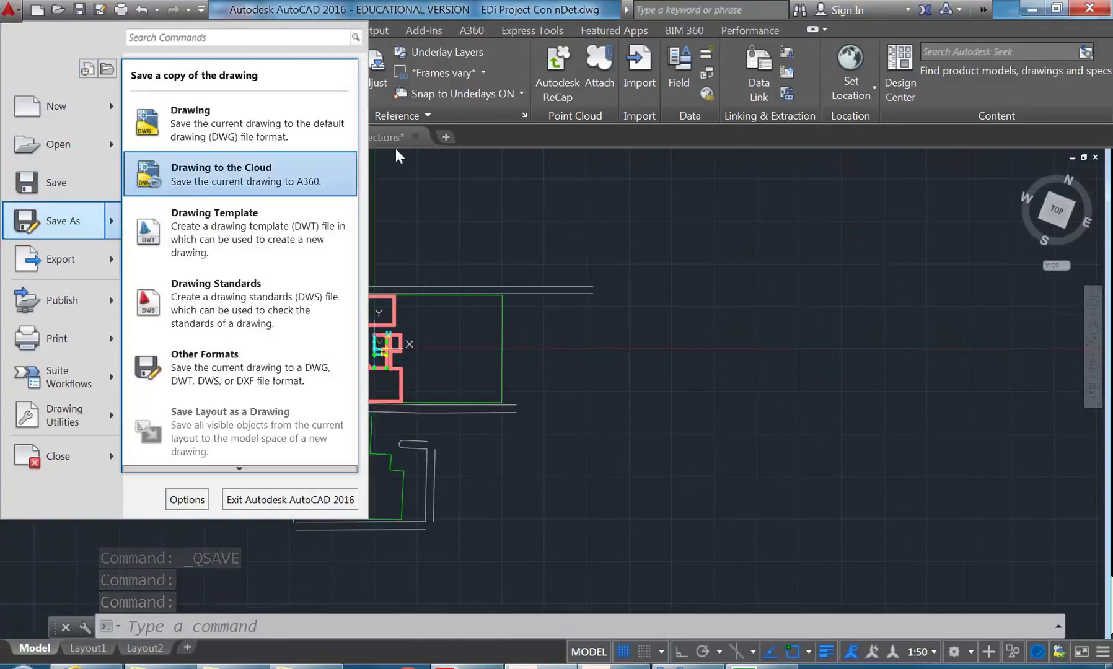
left_click(387, 136)
left_click(373, 135)
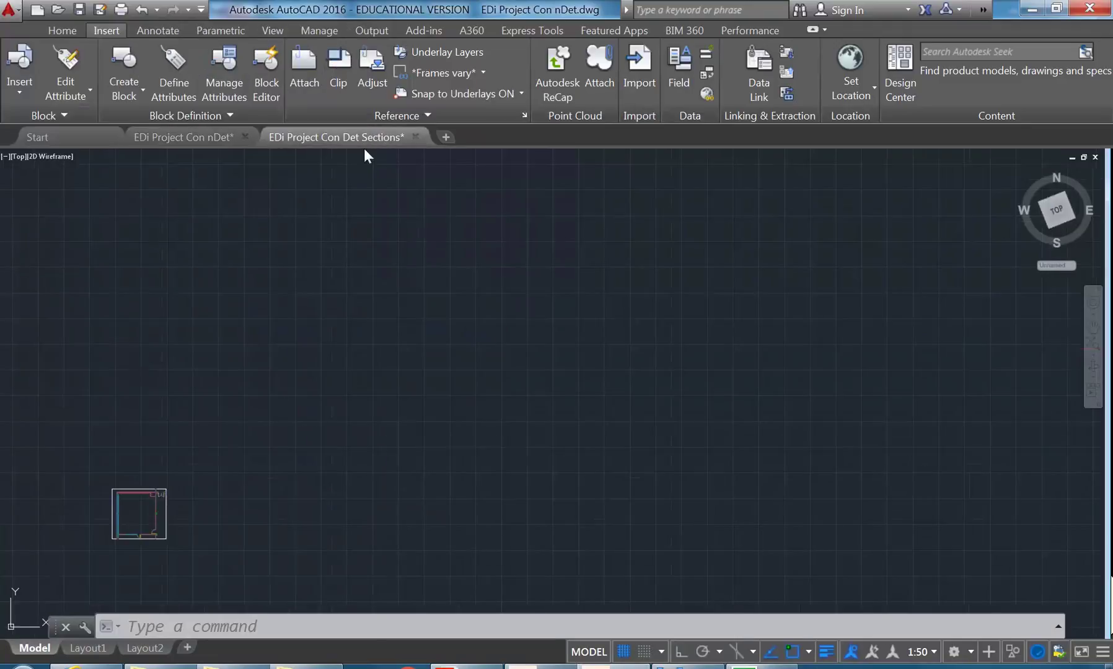
Step: Save a copy of the EDi Project Con nDet drawing as EDi Project Con nDet-tmp-layers.dwg in the Construction 2 folder
left_click(180, 137)
scroll(281, 295, "down", 3)
left_click(5, 10)
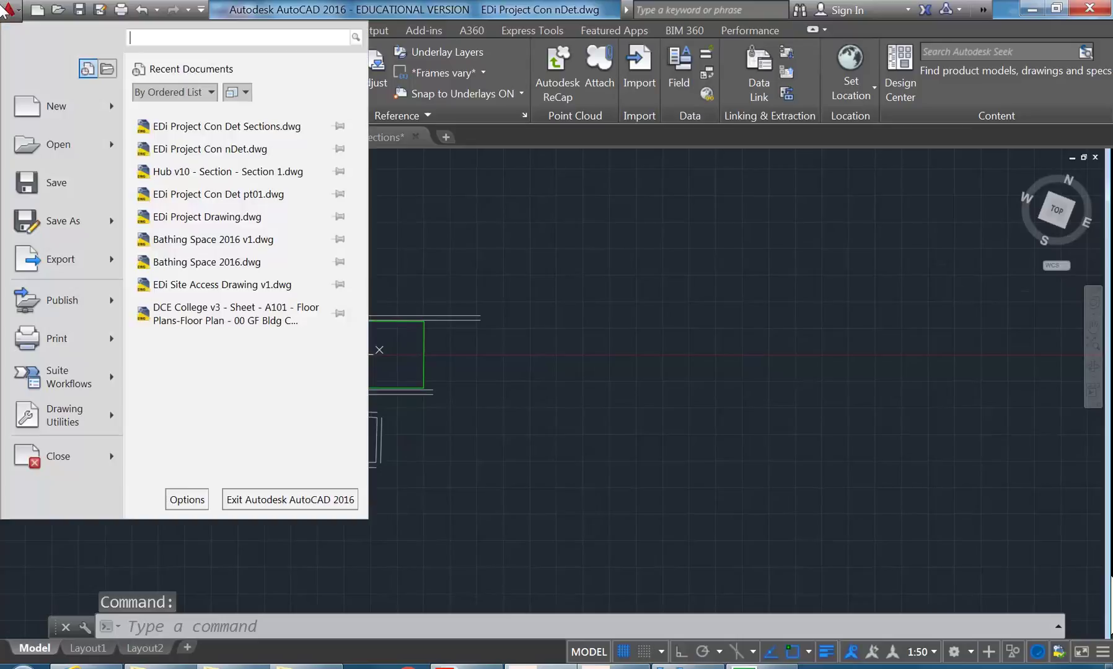
left_click(62, 221)
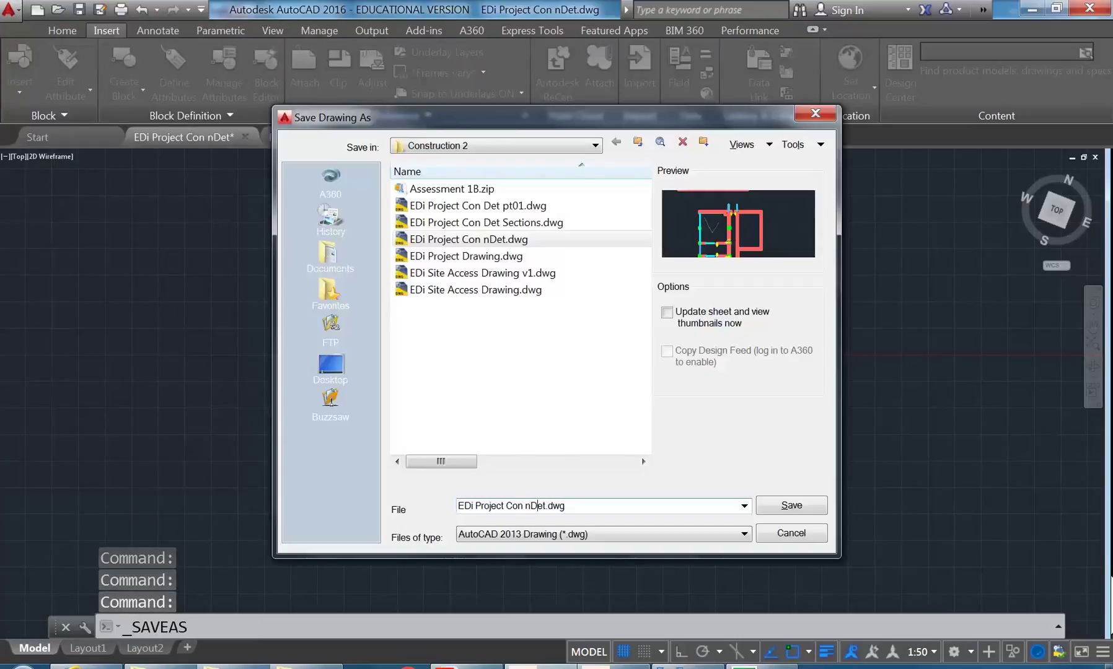
key("Right")
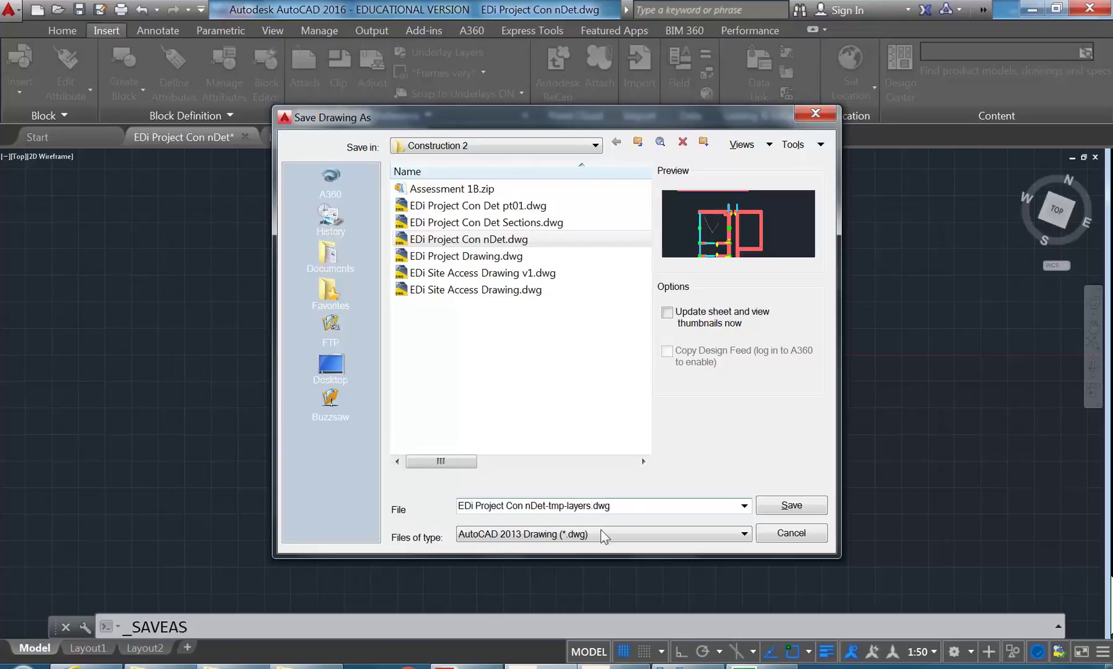
left_click(816, 512)
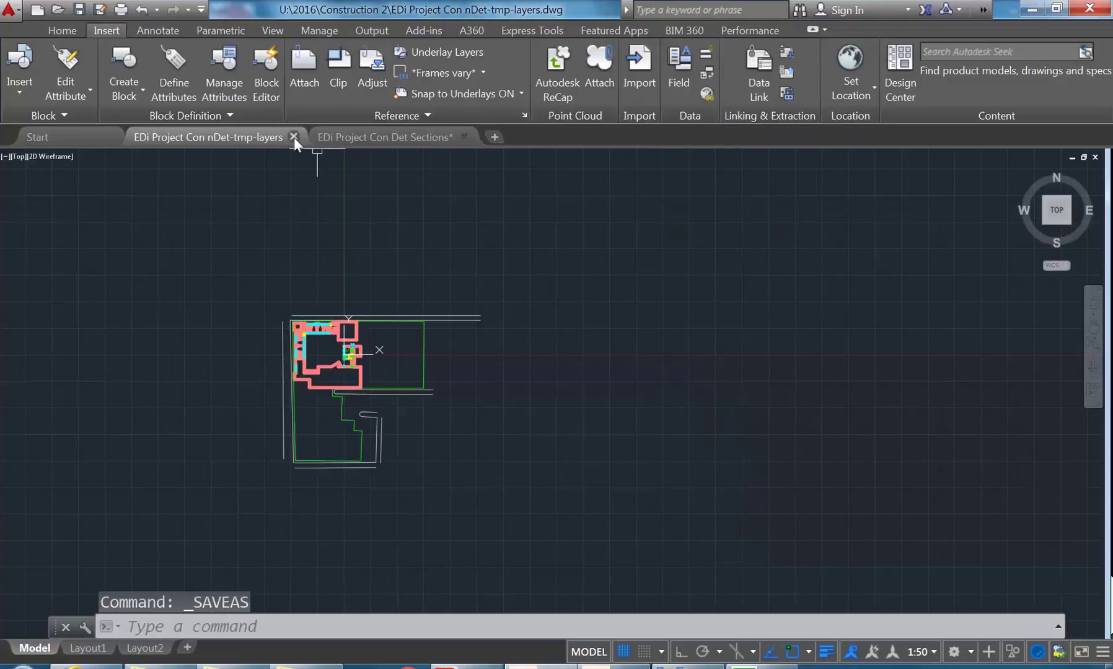
Step: Close the EDi Project Con nDet-tmp-layers drawing and reopen the original EDi Project Con nDet.dwg
left_click(294, 137)
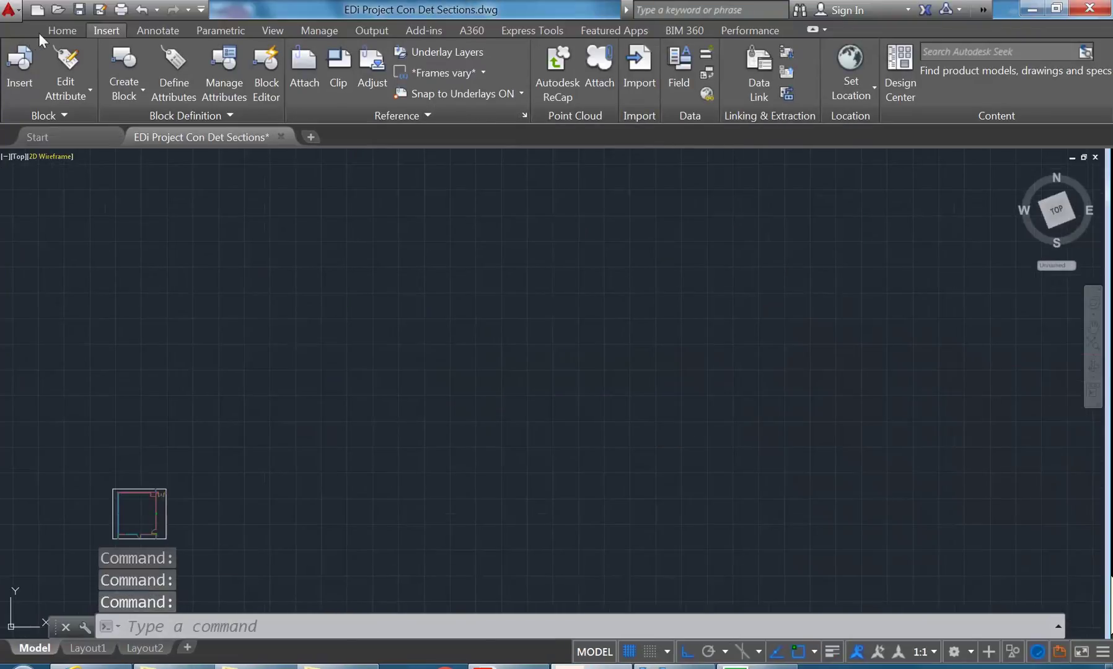
left_click(59, 10)
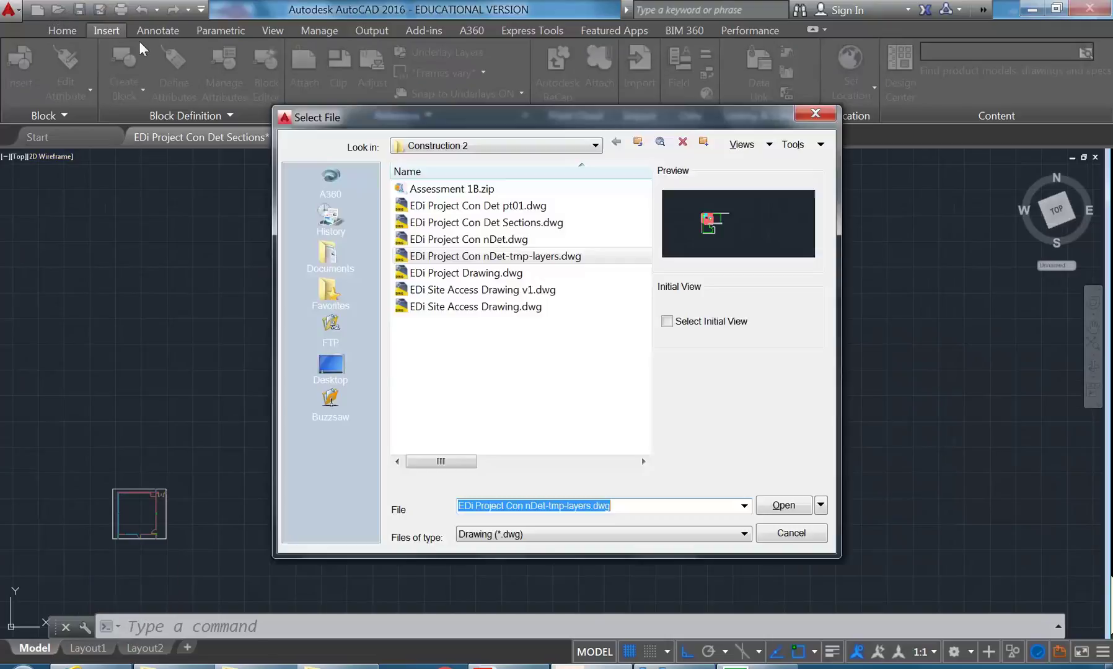
double_click(469, 239)
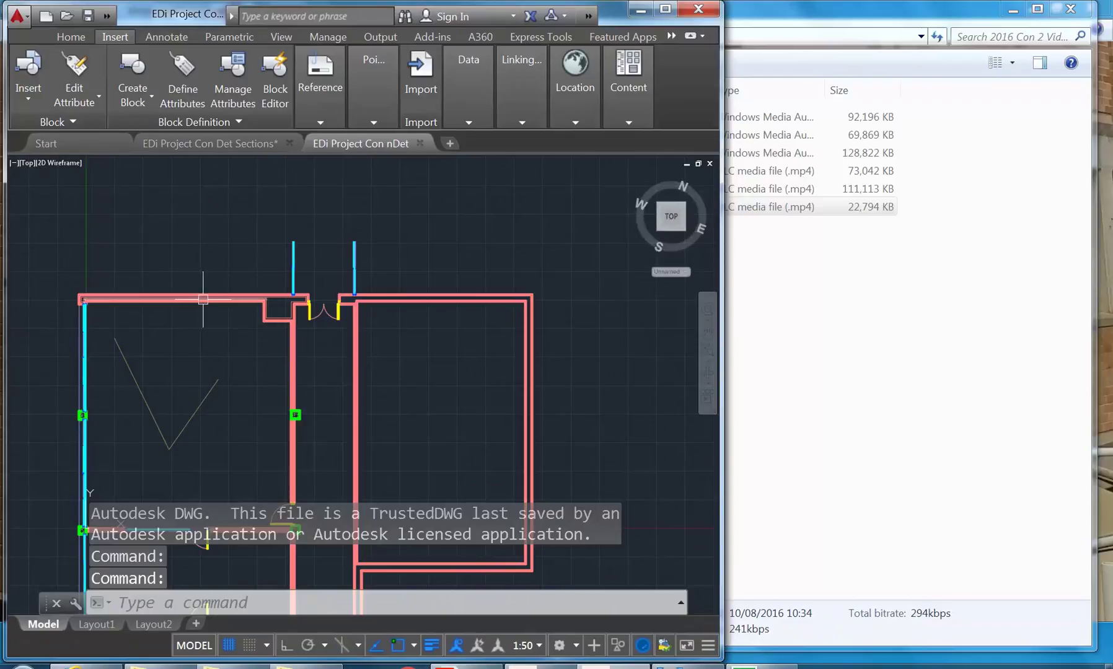
middle_click_drag(267, 301, 303, 261)
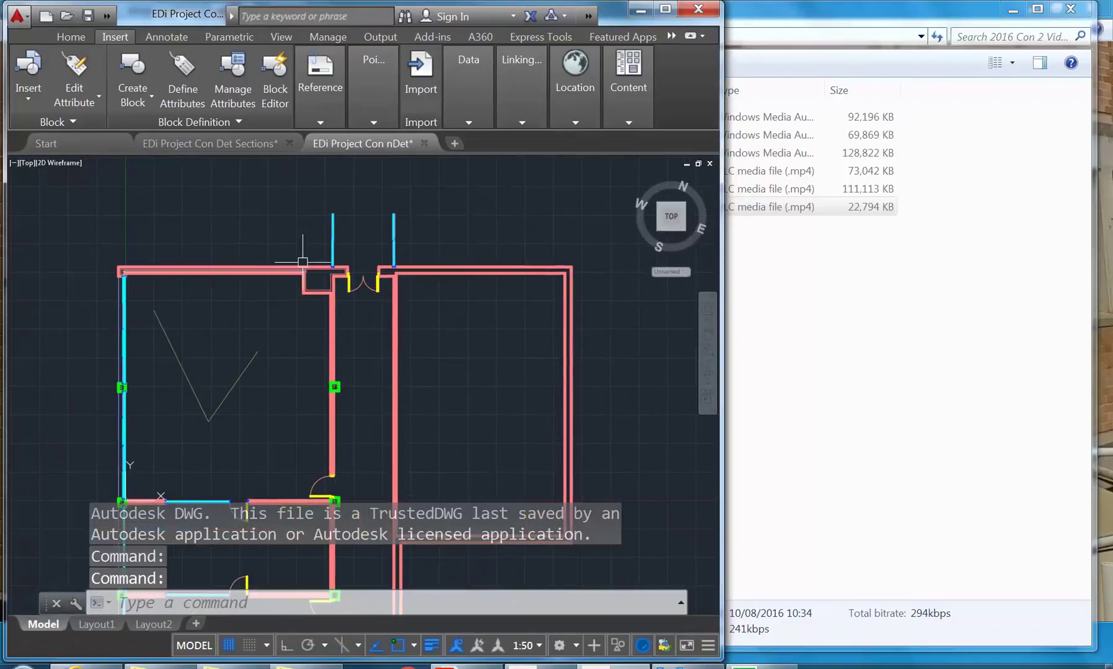
Step: Insert EDi Project Con nDet-tmp-layers.dwg as a block at a picked point in the EDi Project Con Det Sections drawing, at scale 1 and angle 0
left_click(206, 148)
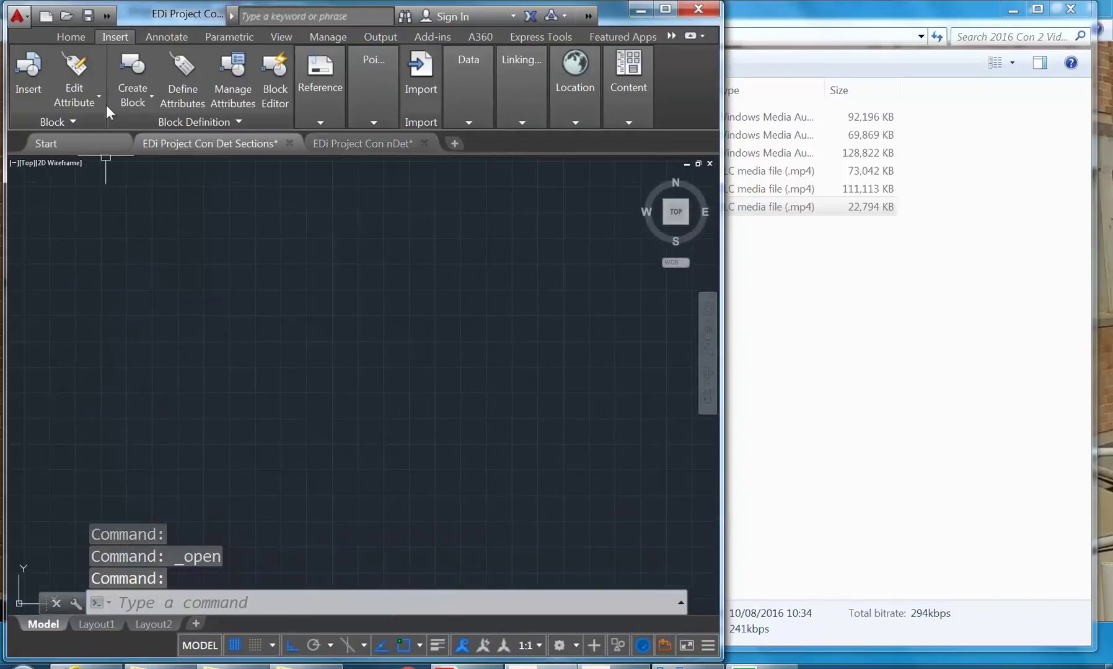
left_click(28, 67)
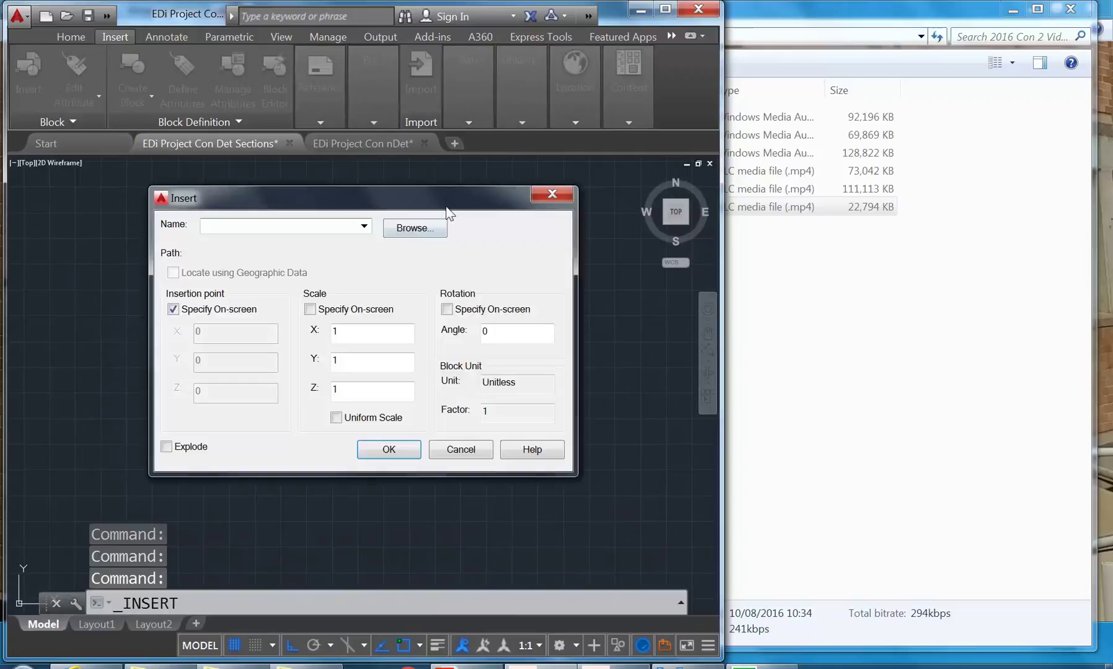
left_click(414, 230)
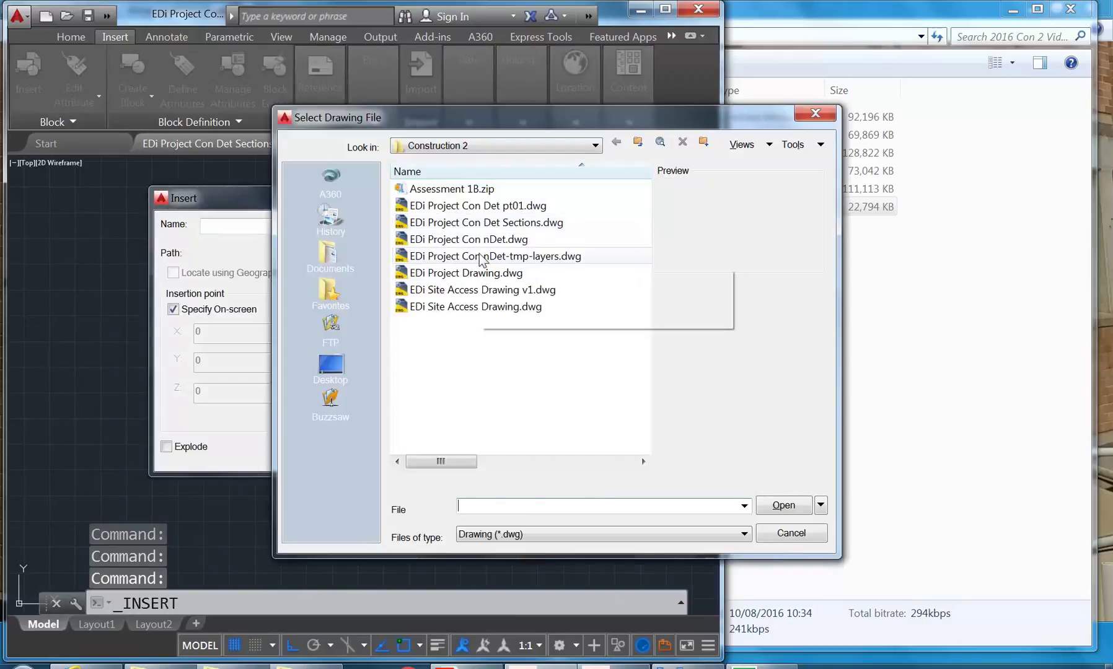
left_click(441, 256)
double_click(451, 261)
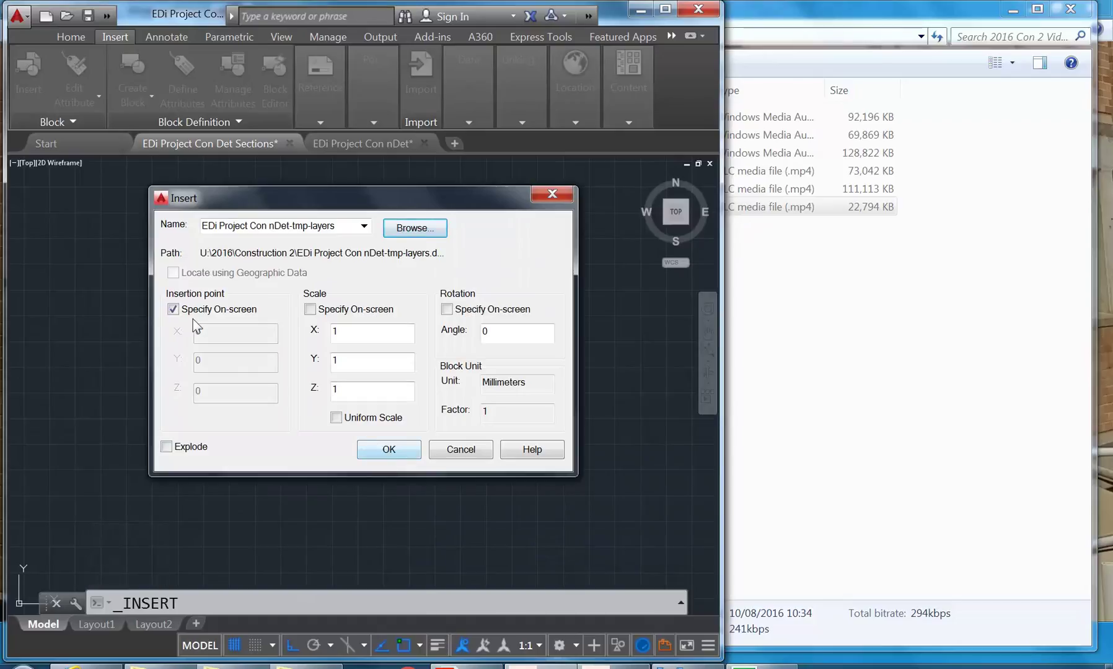
left_click(385, 451)
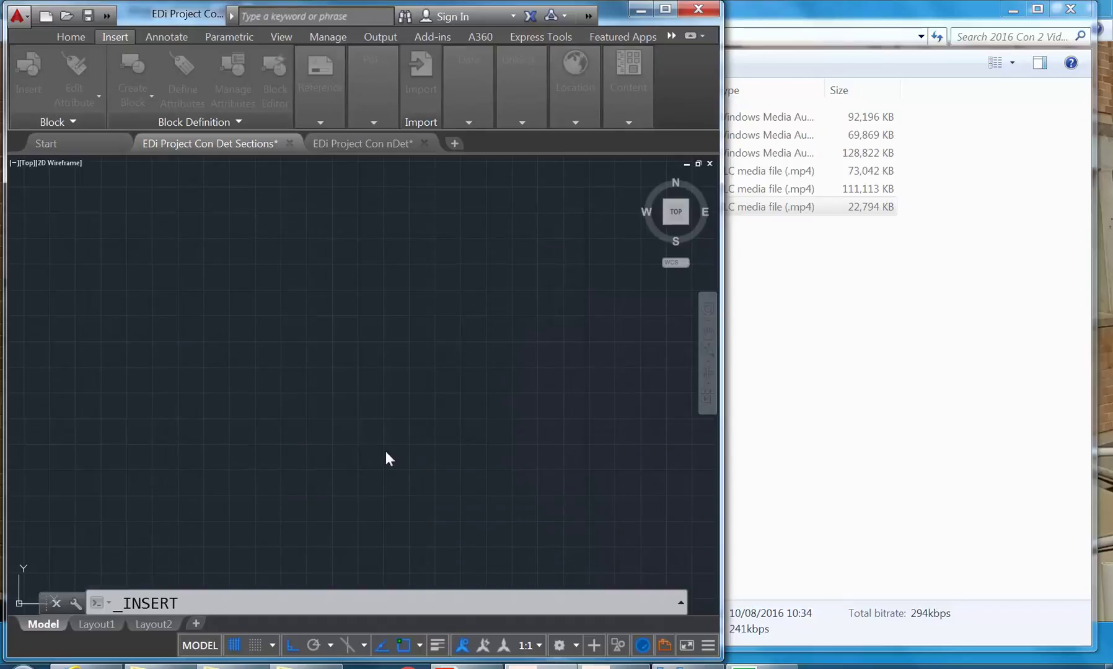
left_click(359, 354)
scroll(378, 389, "down", 3)
scroll(435, 346, "up", 3)
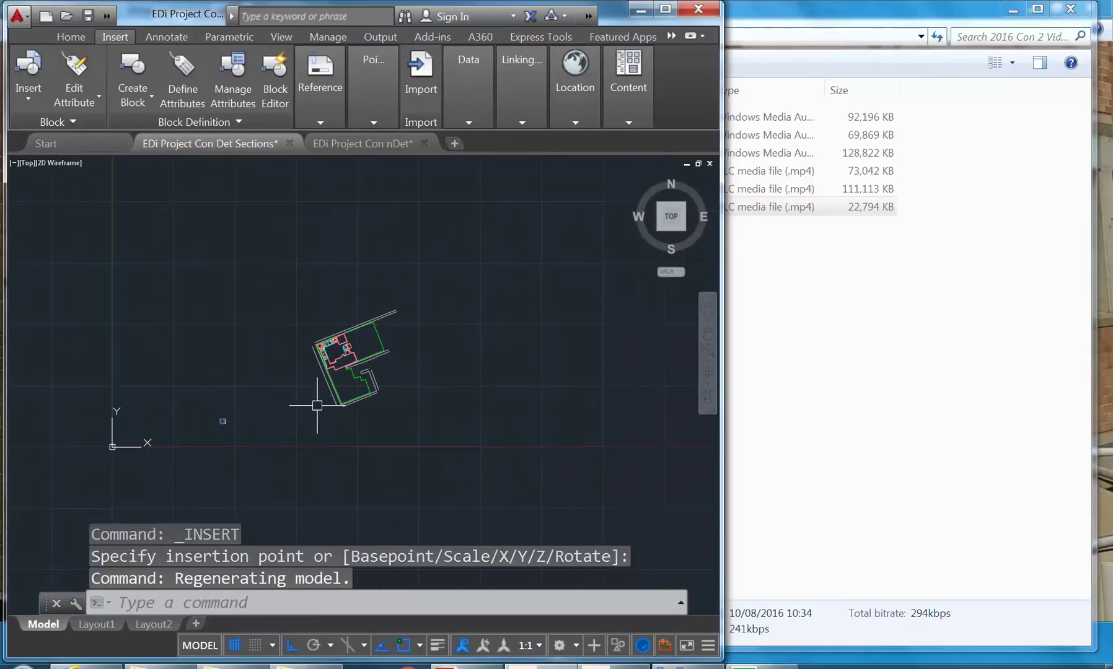
Step: Erase the inserted site plan block from the sections drawing
left_click(342, 384)
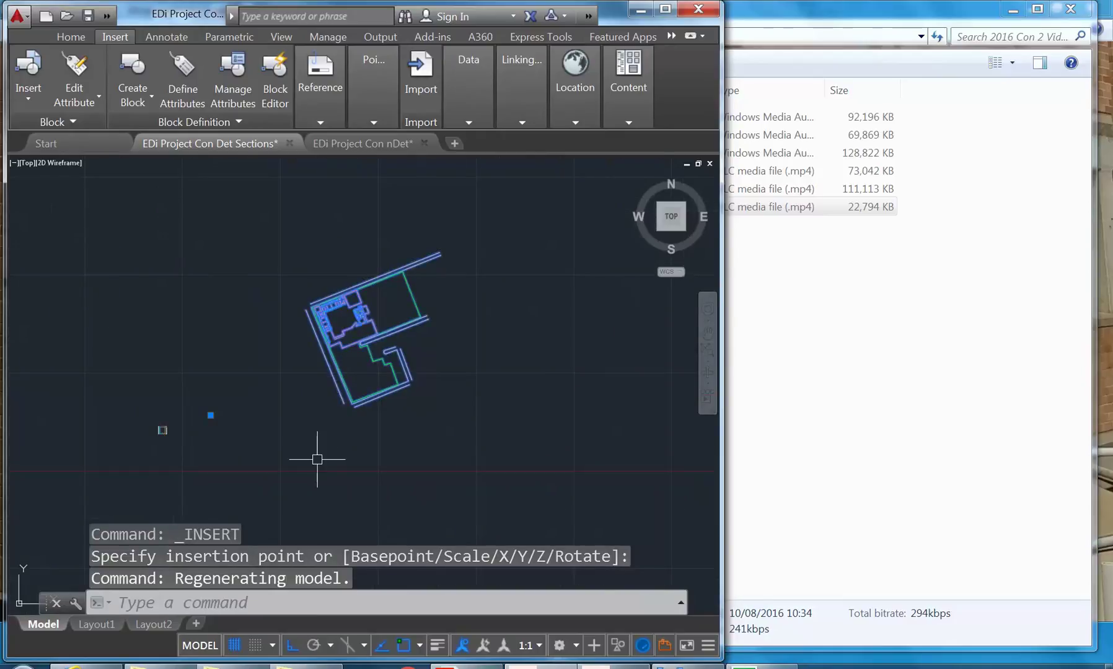
key("Delete")
middle_click_drag(315, 458, 373, 462)
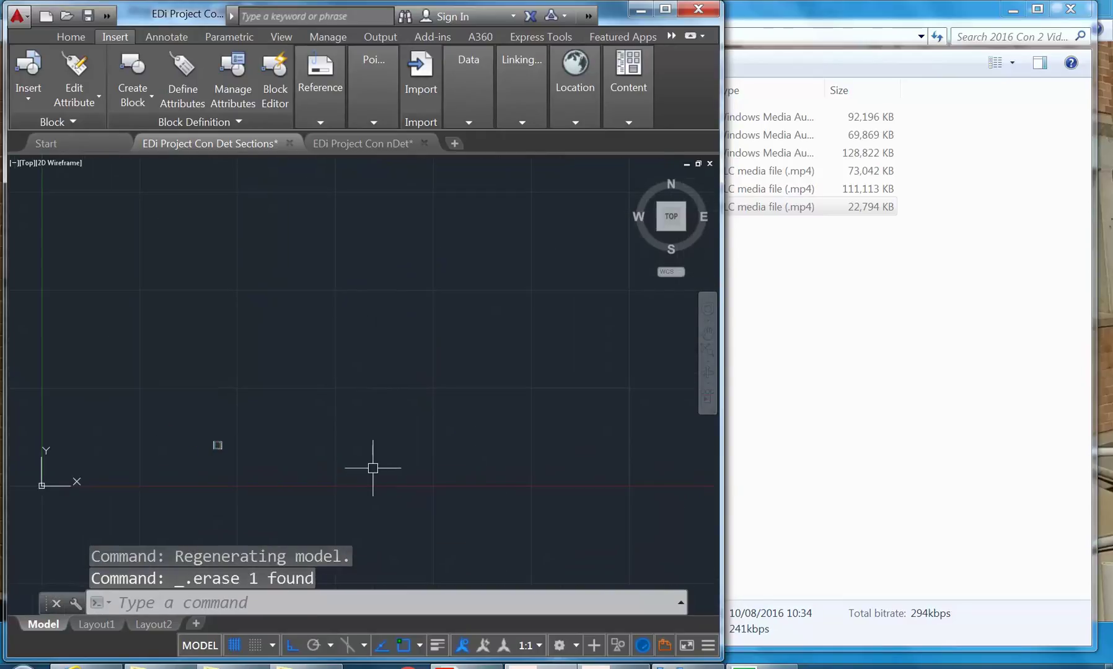
left_click(71, 36)
mouse_move(279, 87)
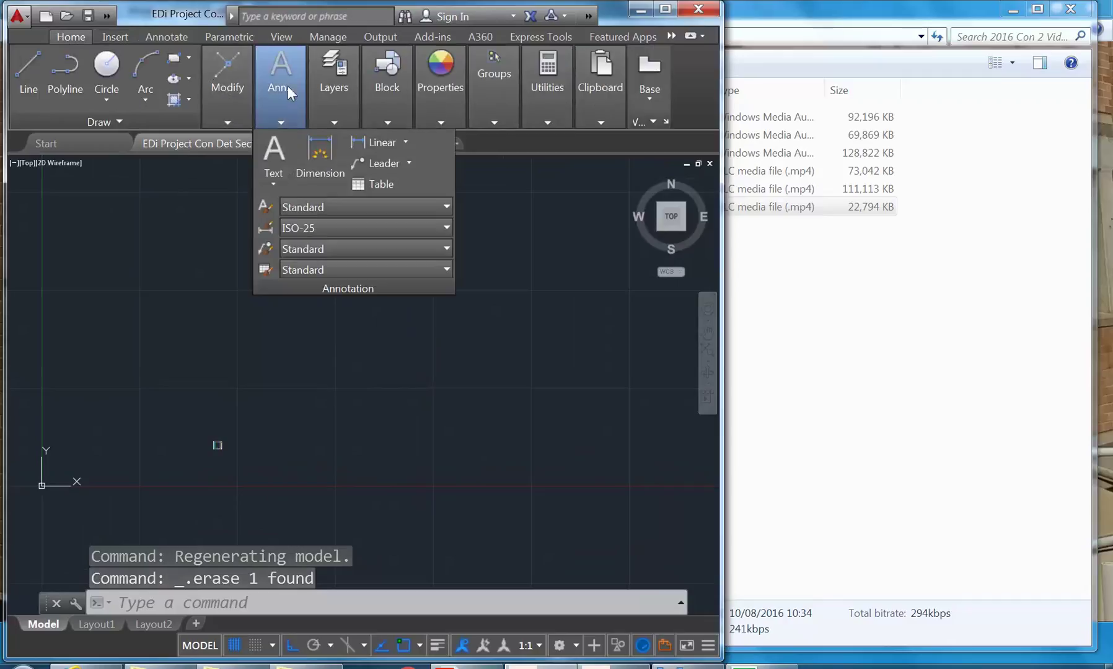
Step: Check the drawing's layer list for the imported layers alongside the EDi Project Con nDet xref layers
mouse_move(352, 87)
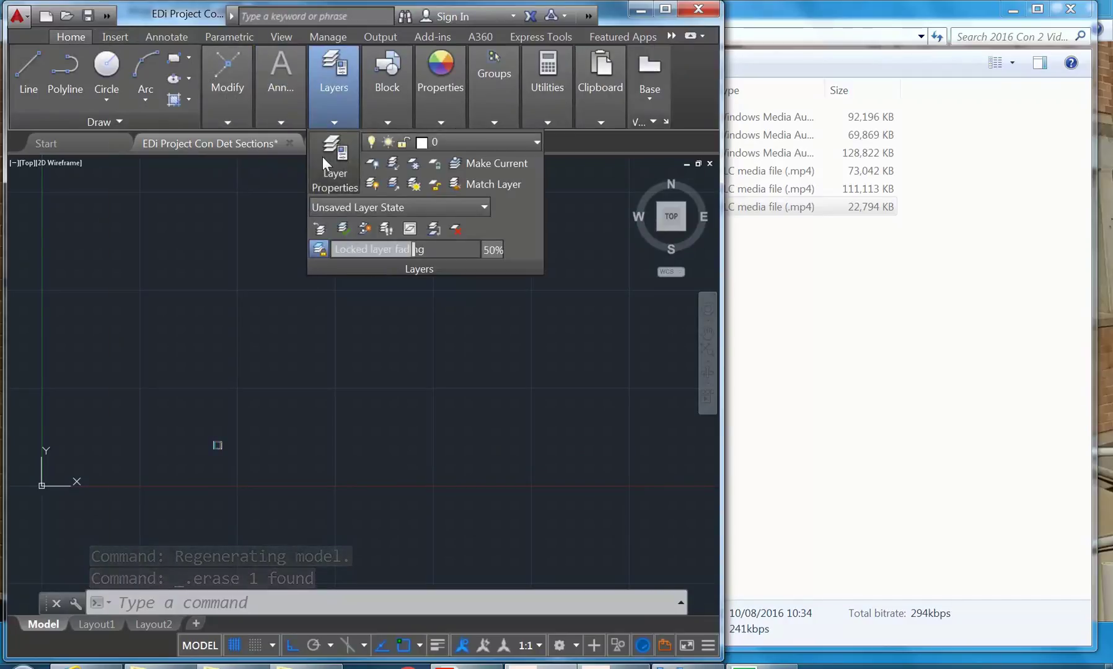
left_click(323, 157)
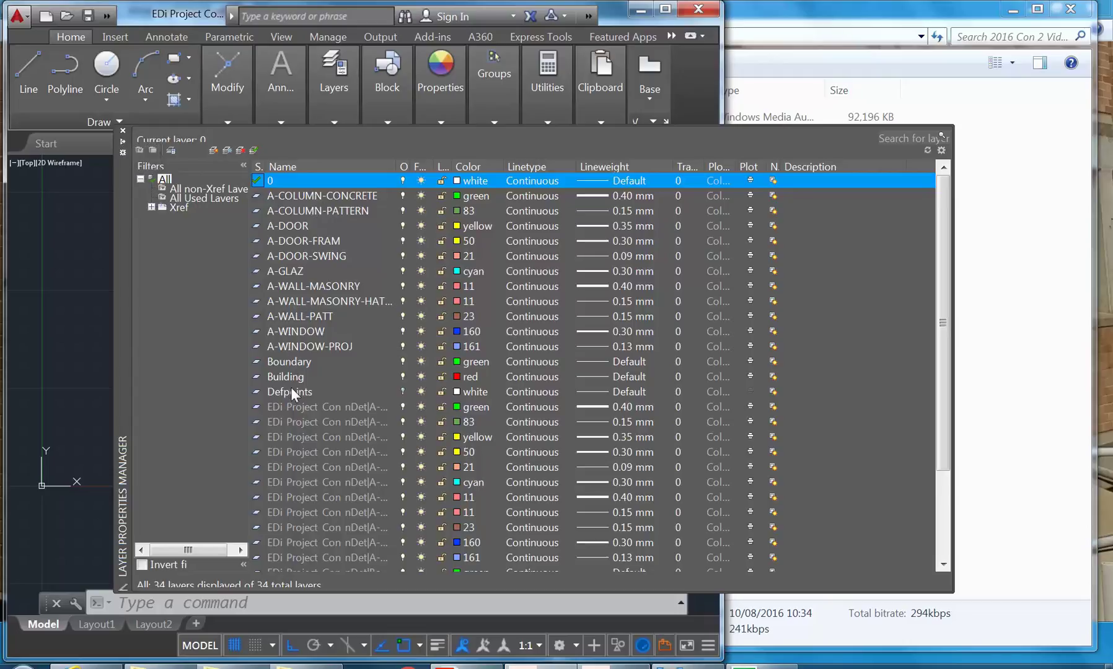
left_click(124, 135)
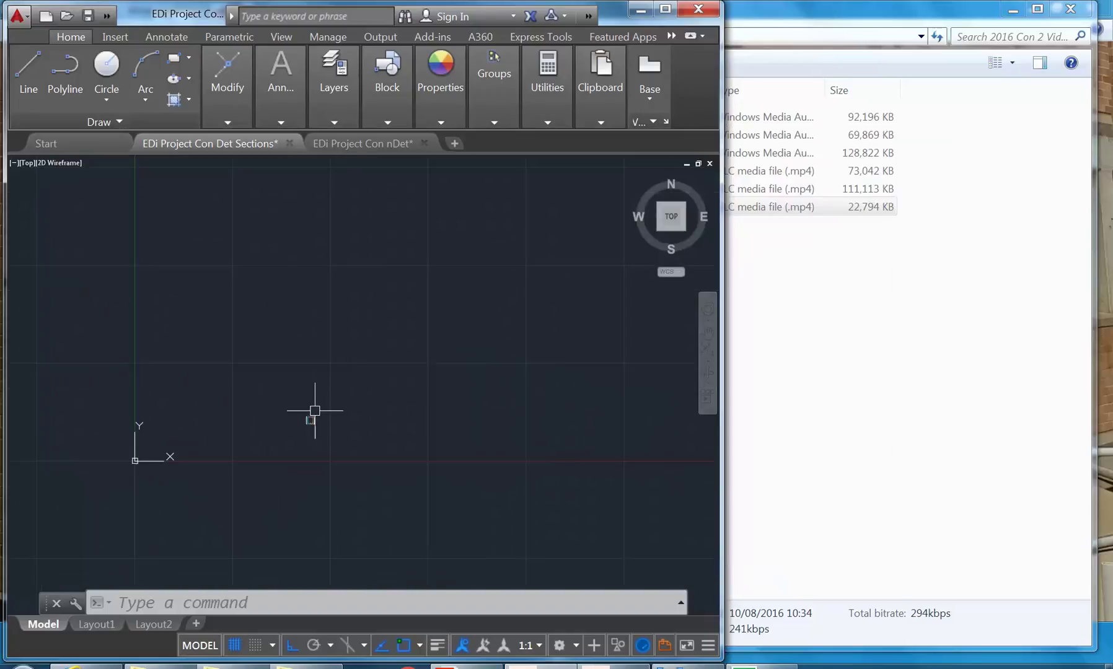
Step: Rotate the top view of the plan by 90 degrees and turn it back to north up
scroll(296, 445, "up", 4)
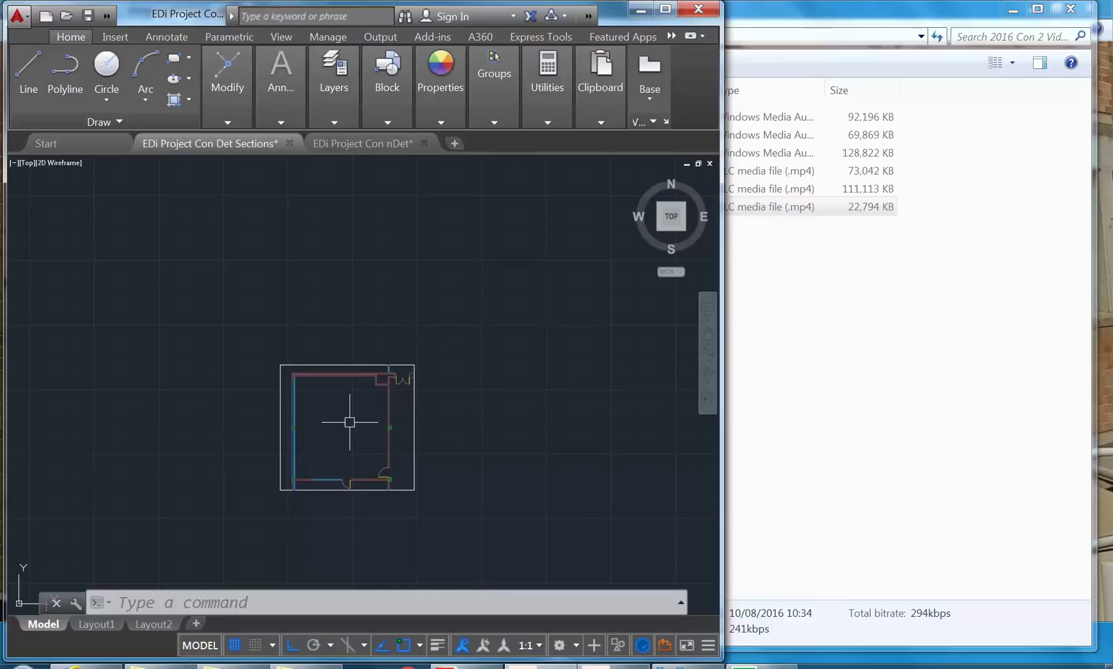
middle_click_drag(350, 419, 371, 407)
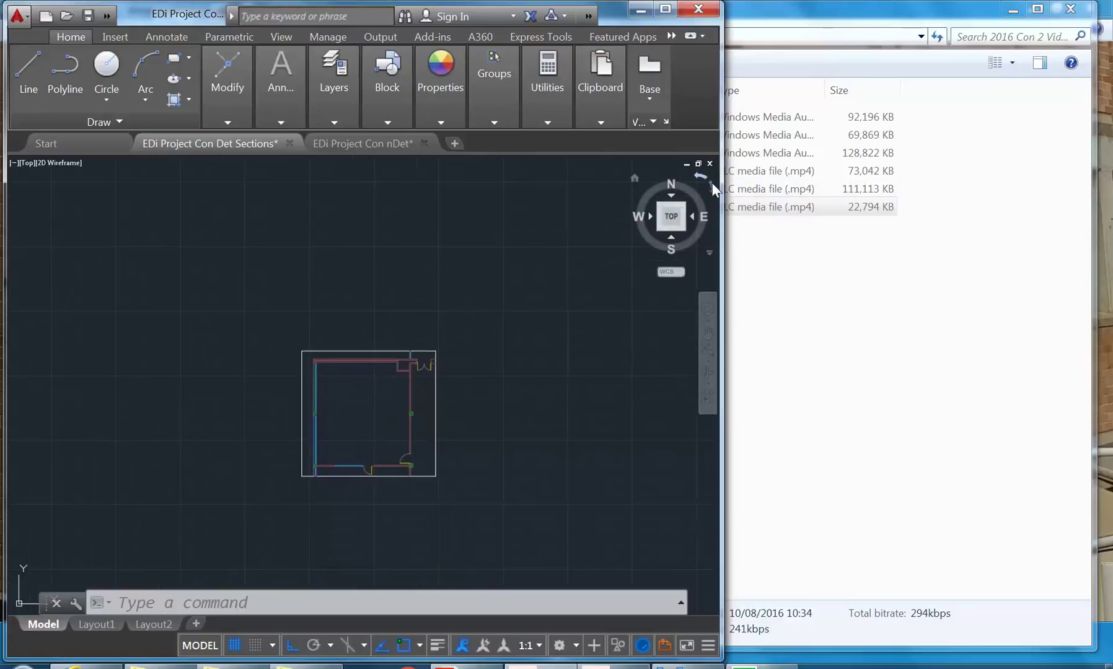
left_click(712, 185)
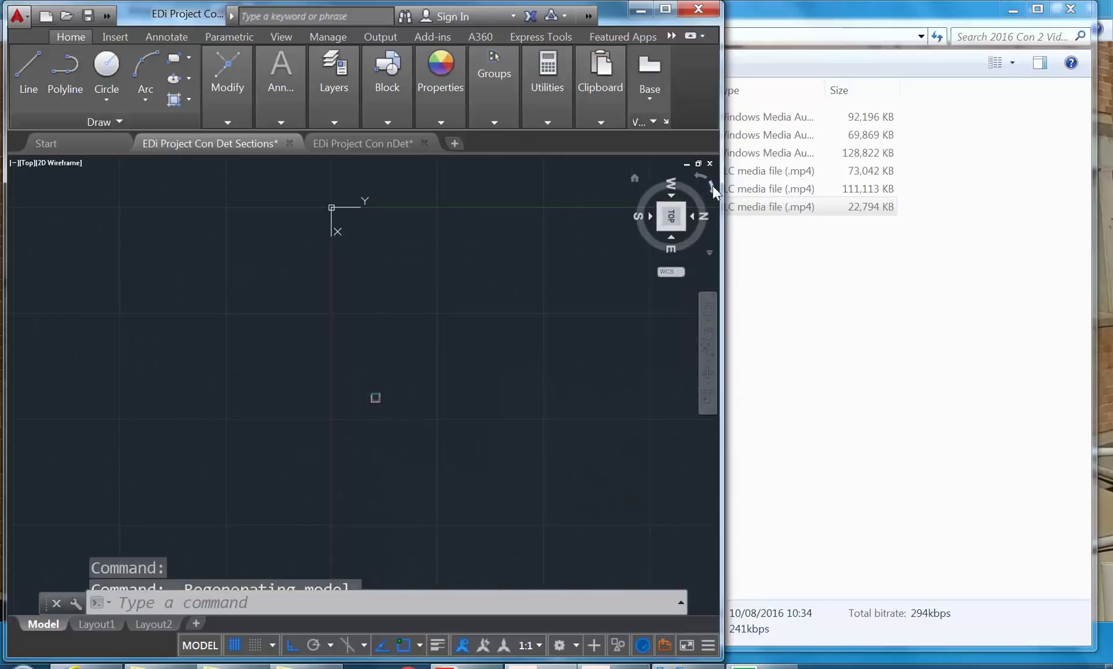
left_click(710, 186)
left_click(699, 180)
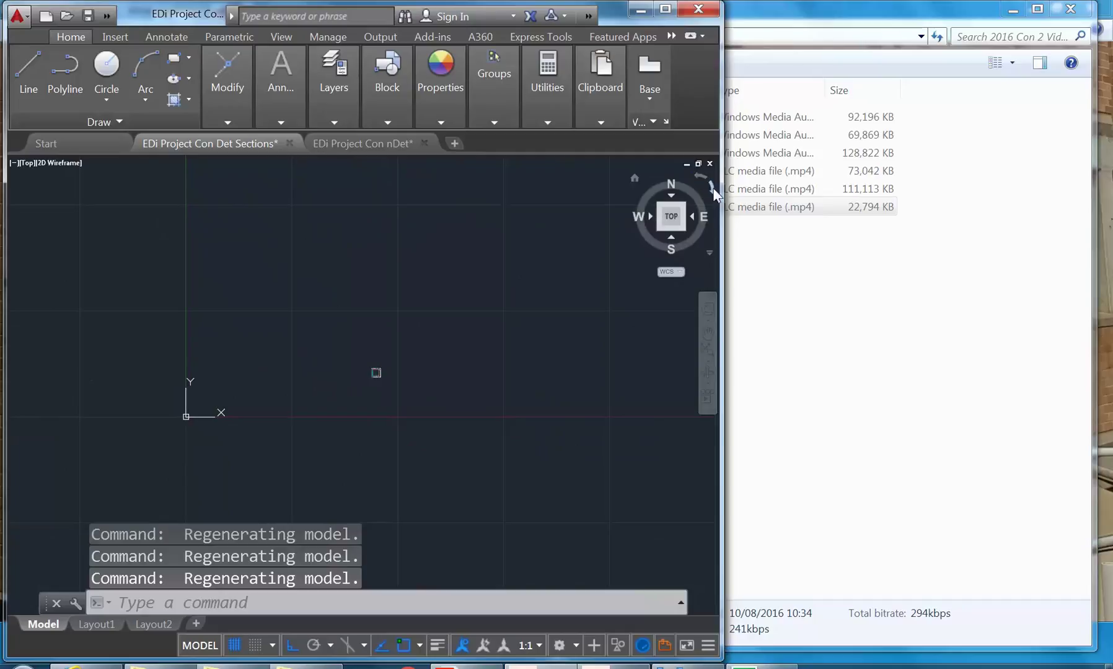
Step: Make A-WALL-MASONRY the current layer
scroll(377, 369, "up", 6)
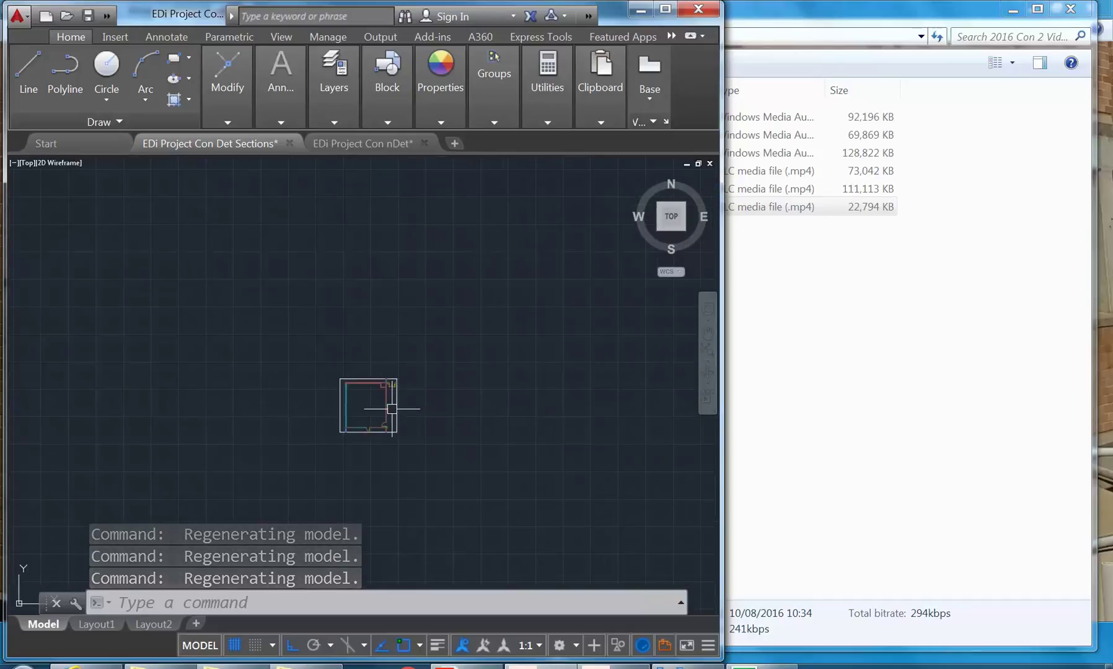
scroll(391, 407, "up", 3)
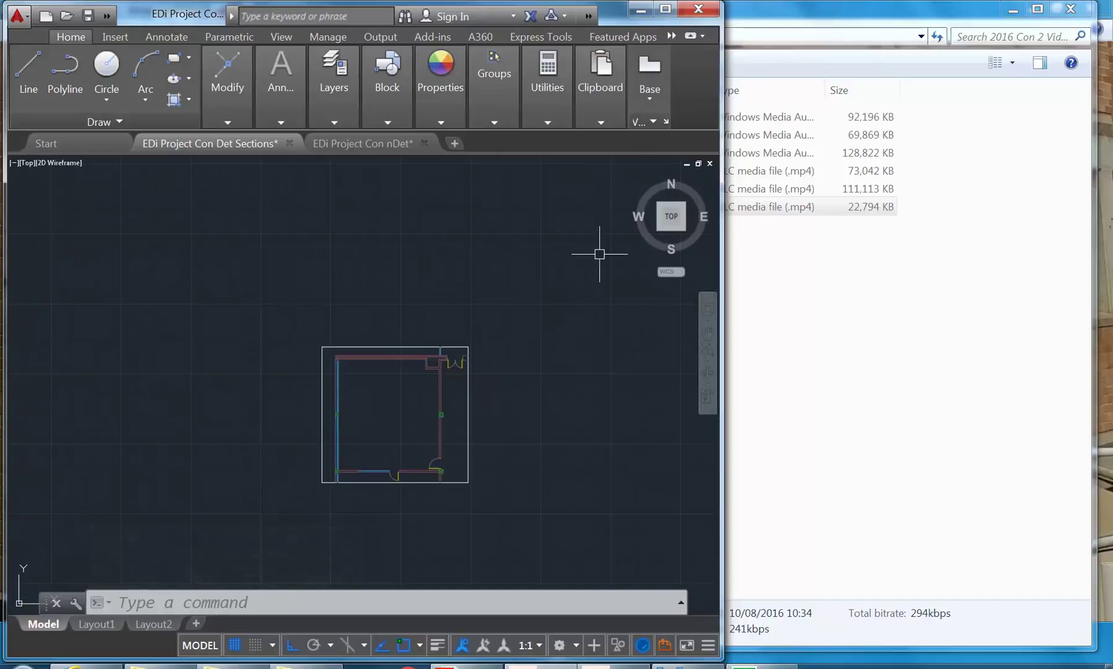
mouse_move(694, 181)
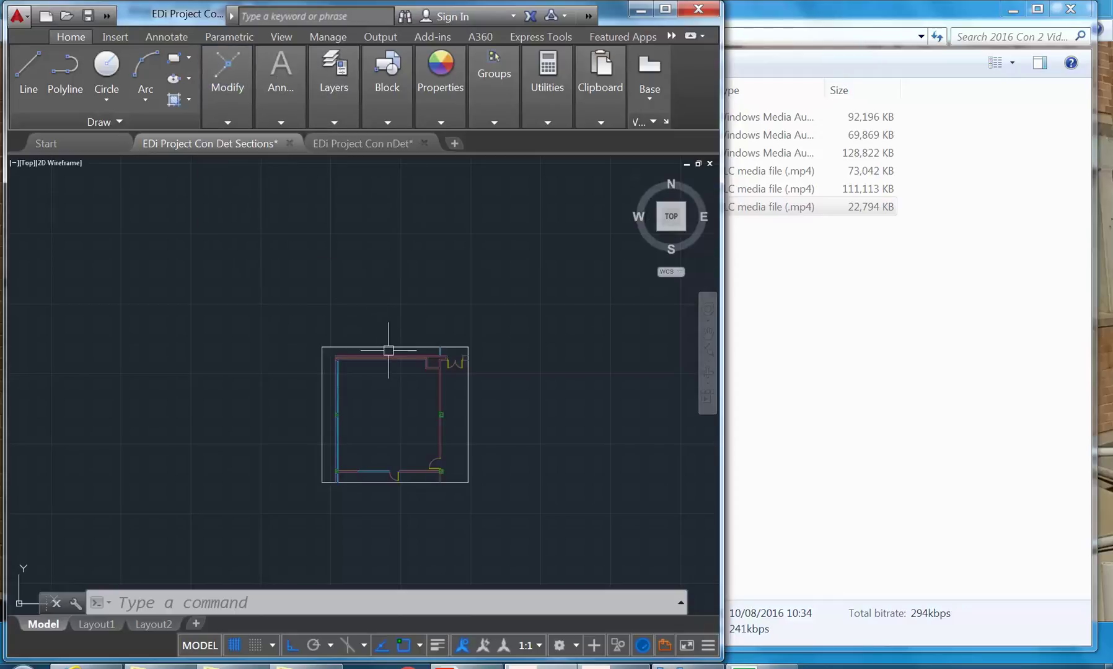
middle_click_drag(384, 341, 396, 374)
mouse_move(337, 82)
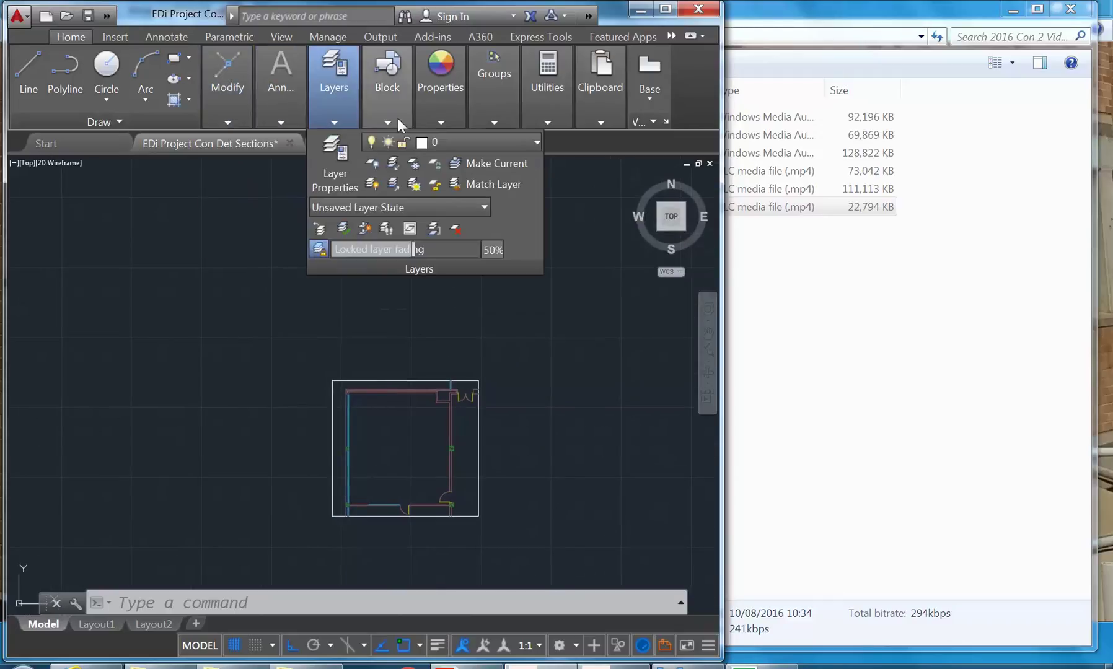
left_click(458, 142)
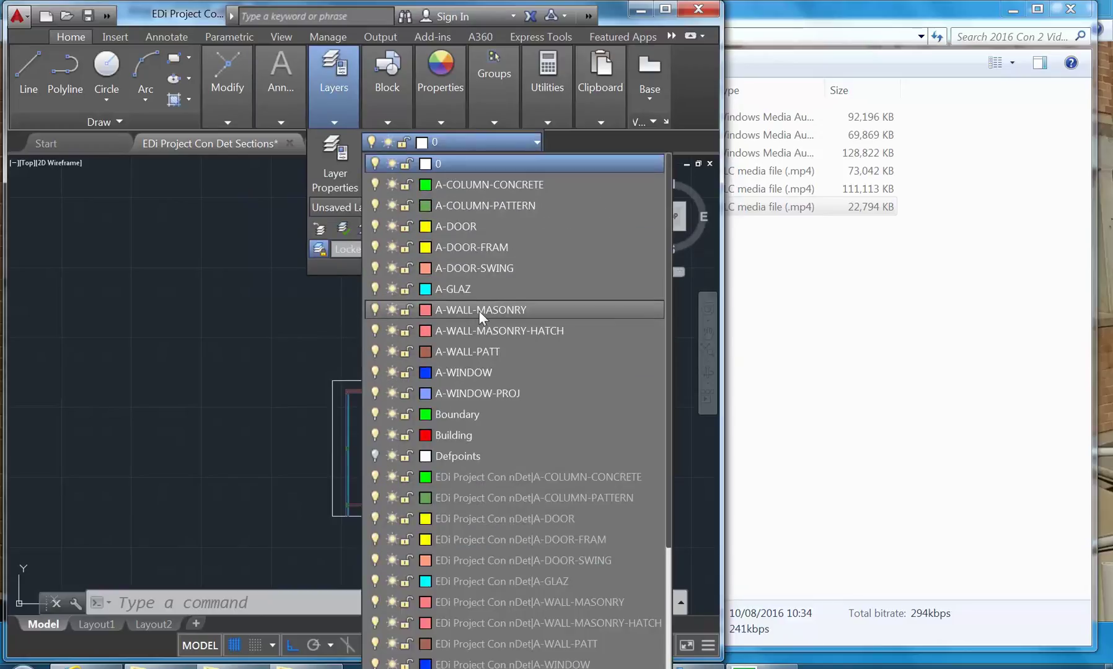
left_click(479, 311)
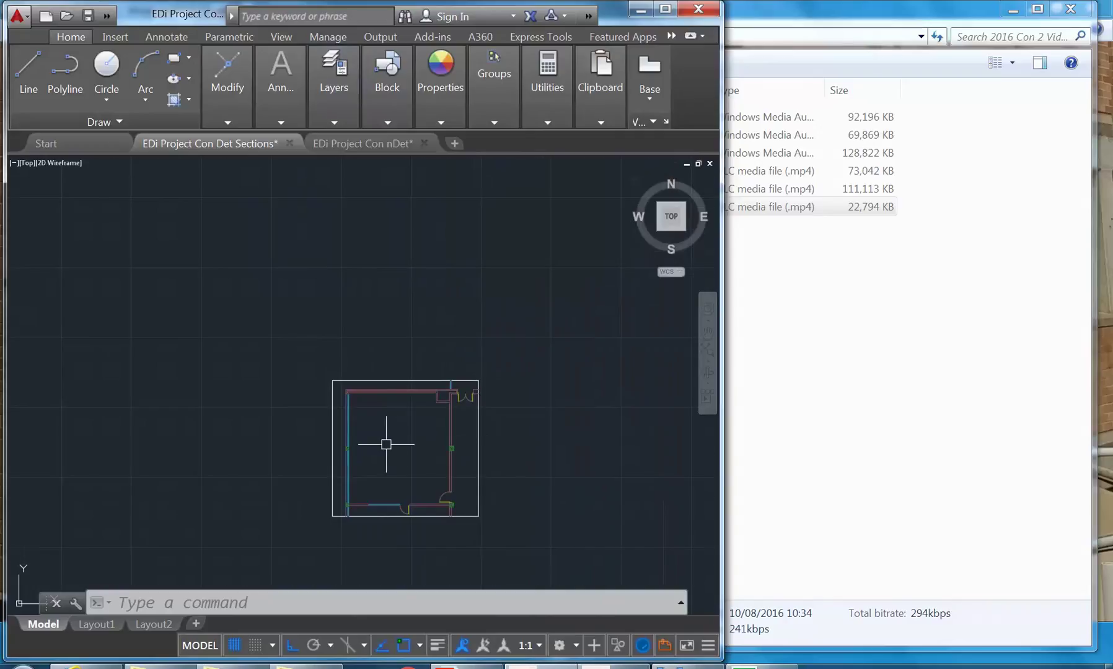
Step: Draw a horizontal section line across the floor plan below the middle columns, extending past both side walls
scroll(384, 442, "up", 2)
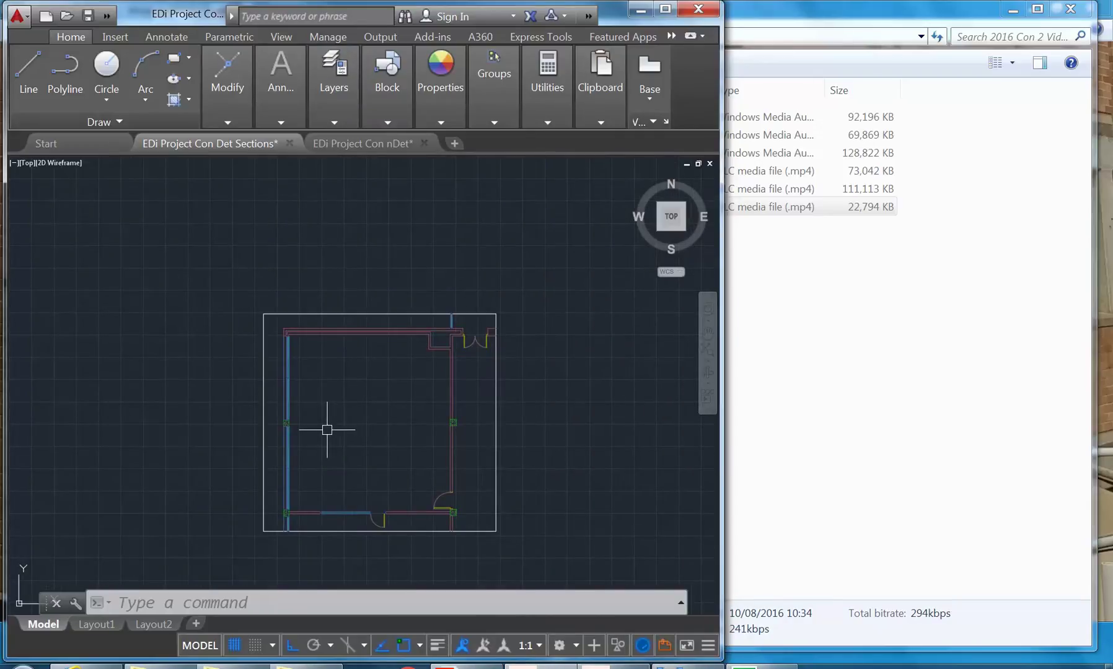
left_click(28, 69)
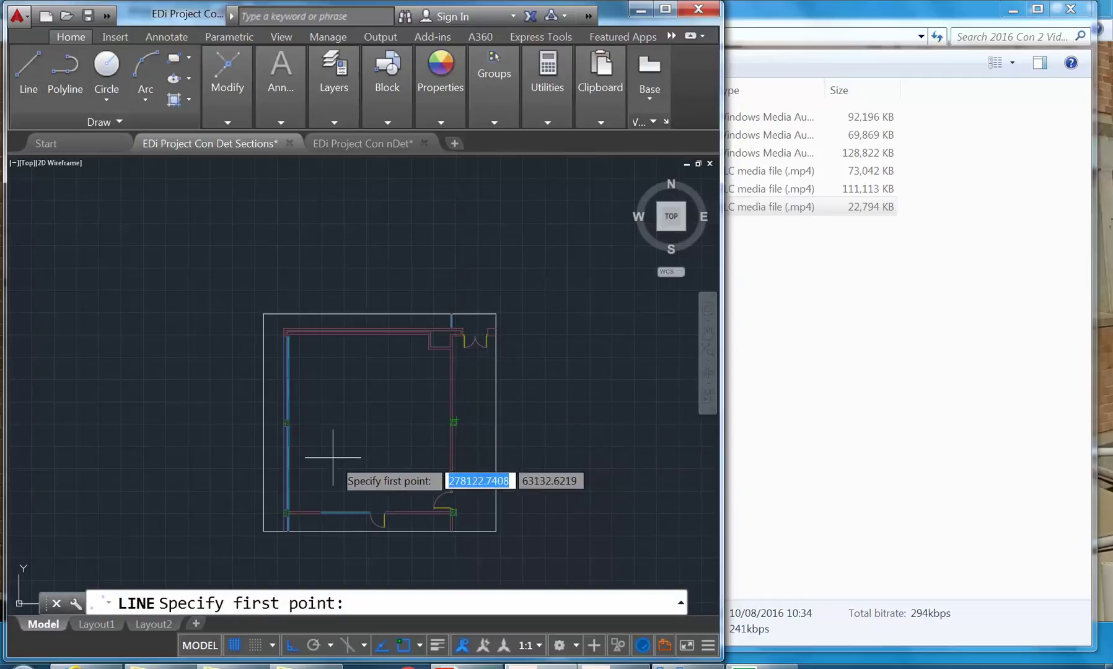
scroll(327, 458, "up", 2)
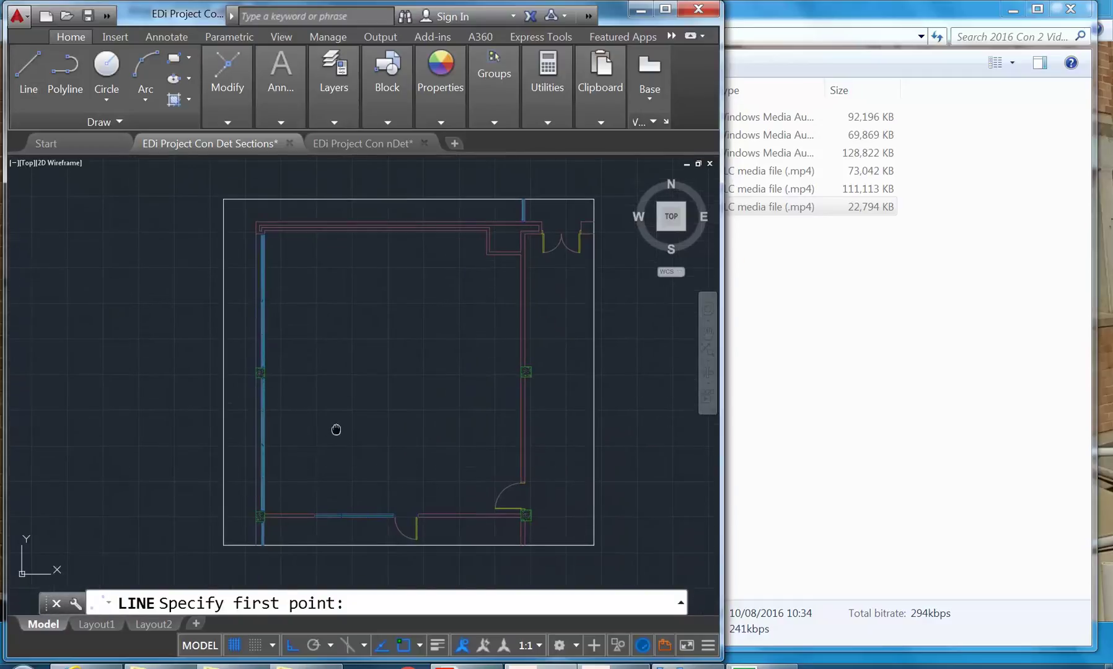
left_click(568, 425)
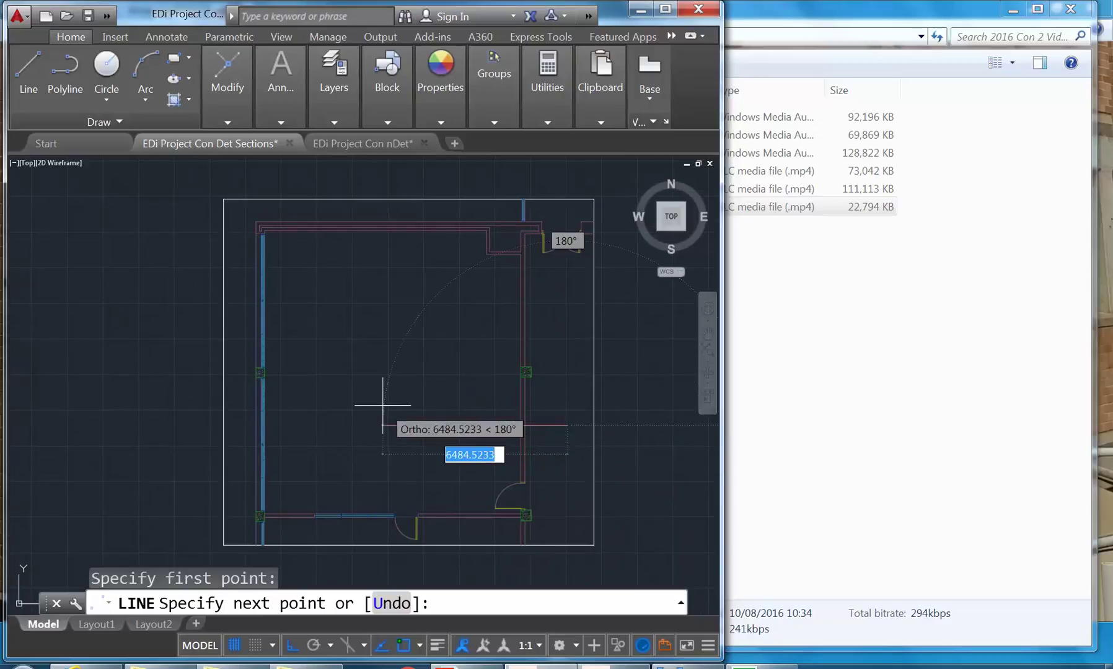
left_click(234, 421)
right_click(284, 335)
left_click(313, 341)
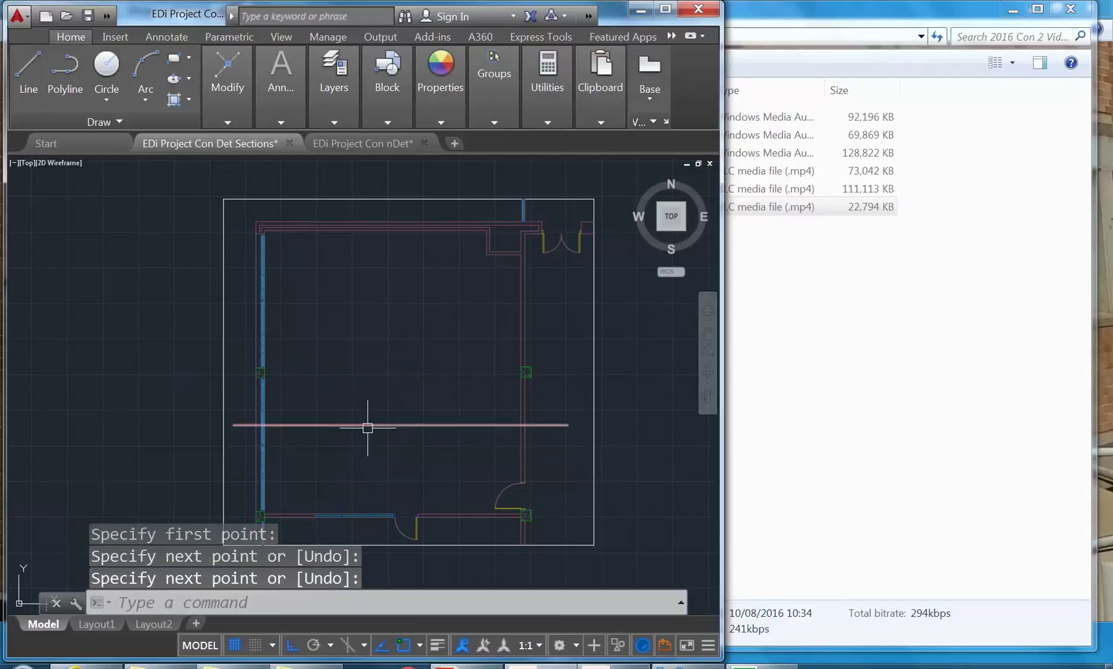
Step: Move the horizontal section line down by about 2634 units so it cuts through the door opening in the right-hand wall
left_click(367, 426)
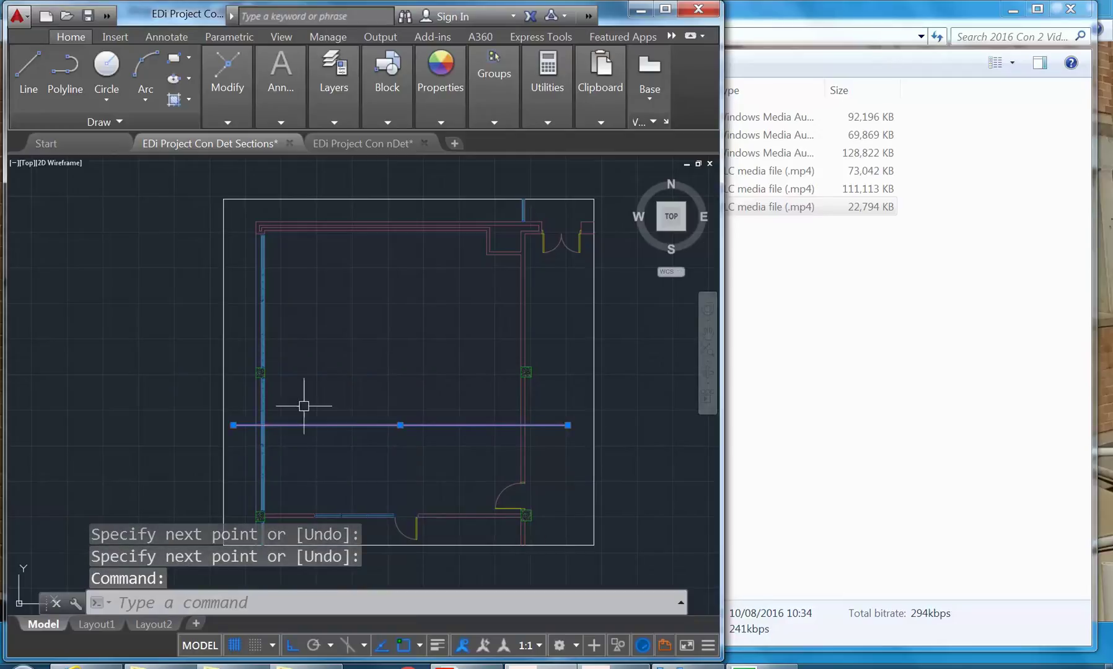
middle_click_drag(304, 406, 277, 377)
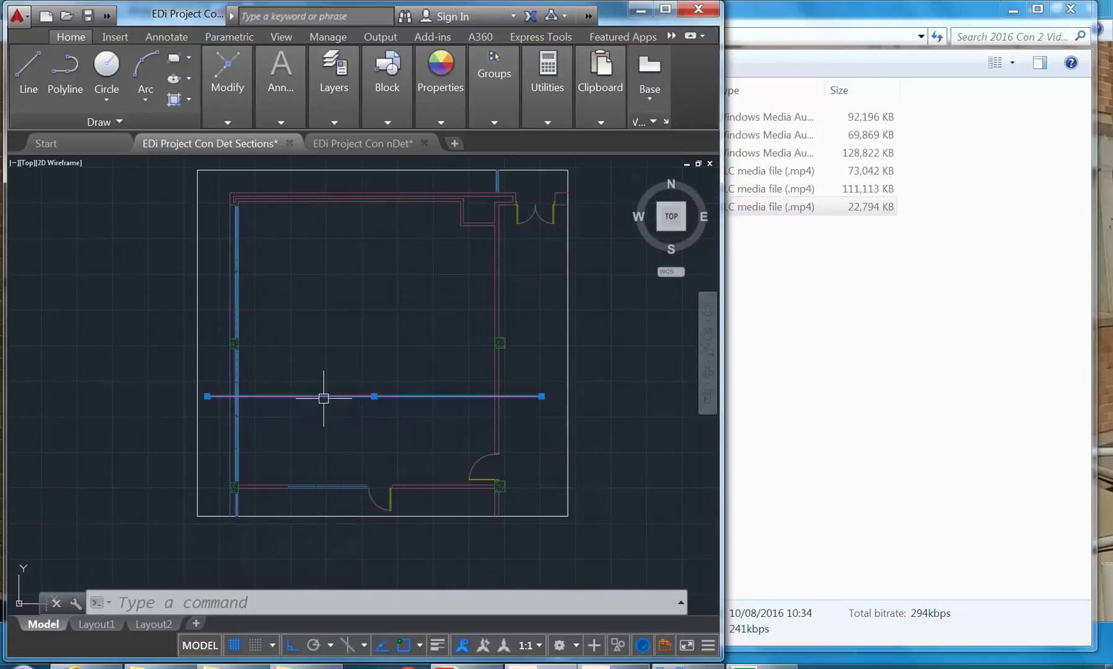
mouse_move(323, 398)
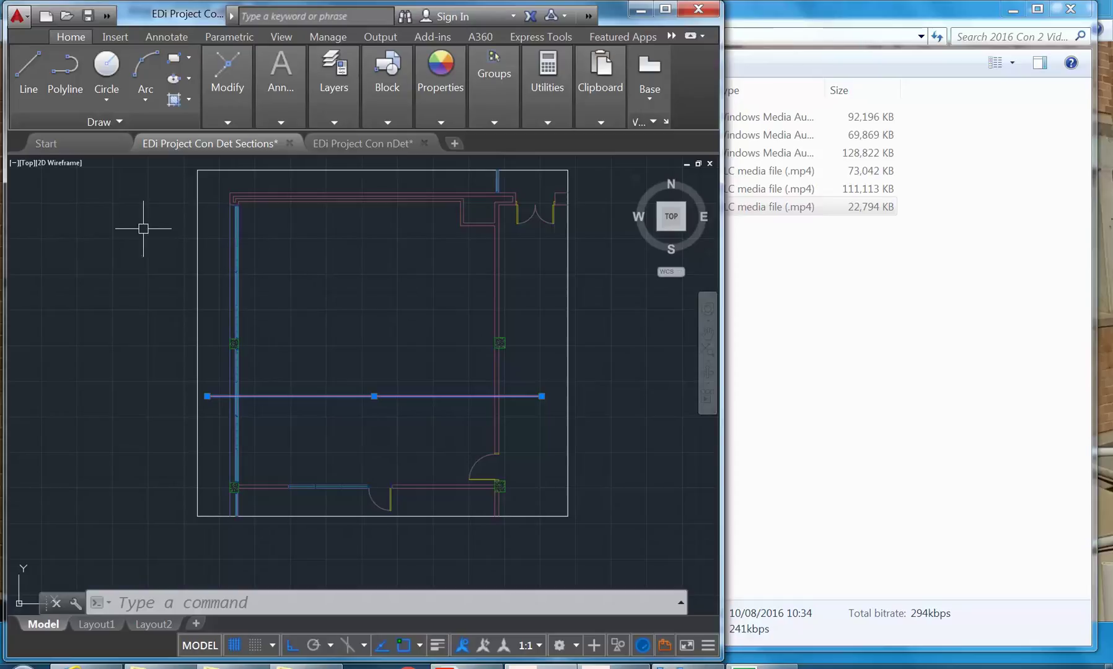
left_click(234, 94)
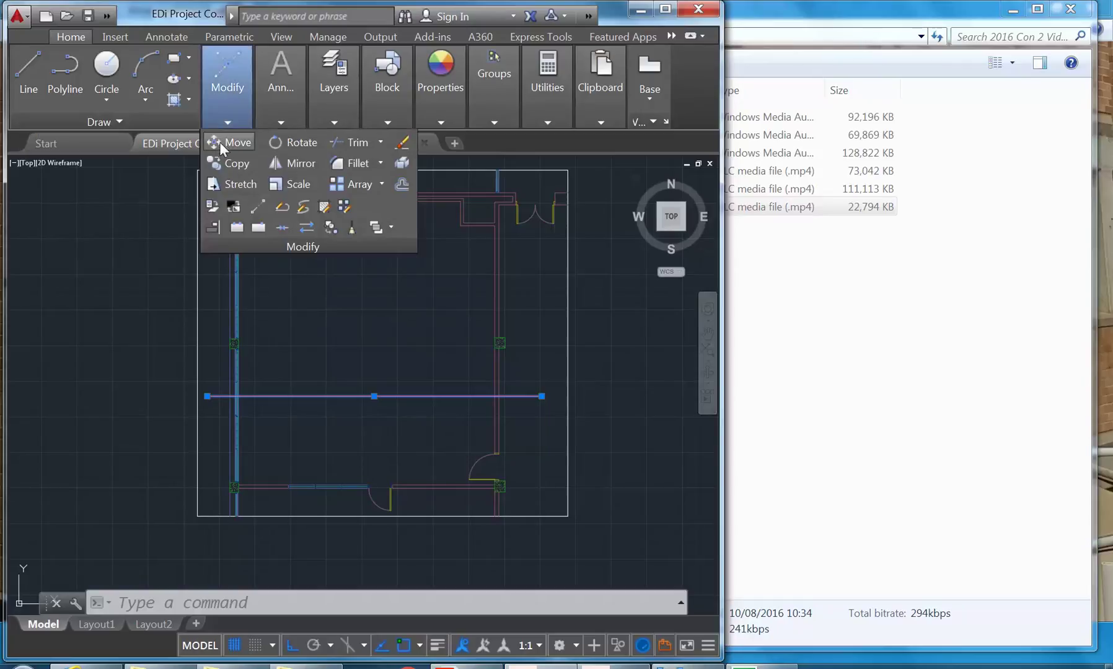
left_click(218, 142)
left_click(347, 433)
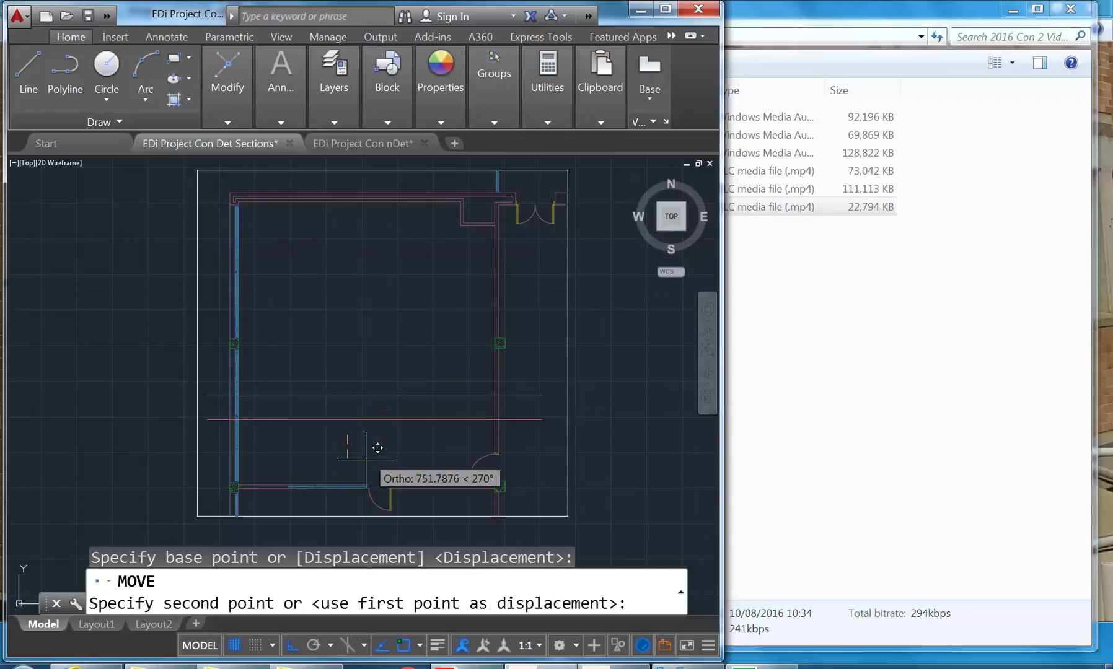
middle_click_drag(337, 447, 365, 398)
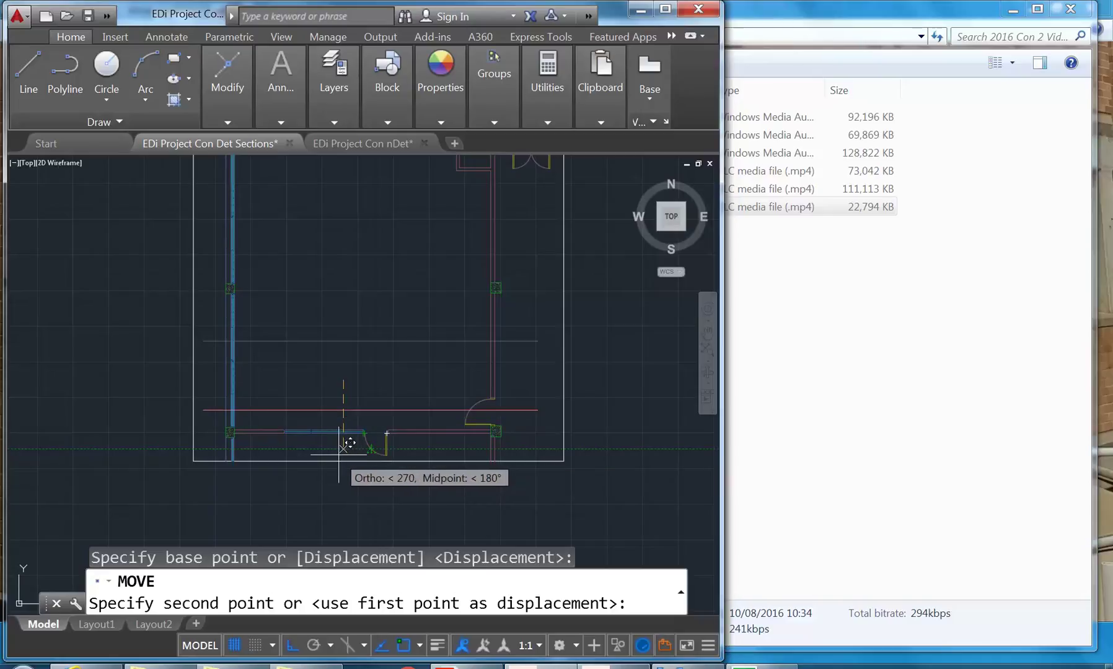
scroll(339, 454, "up", 4)
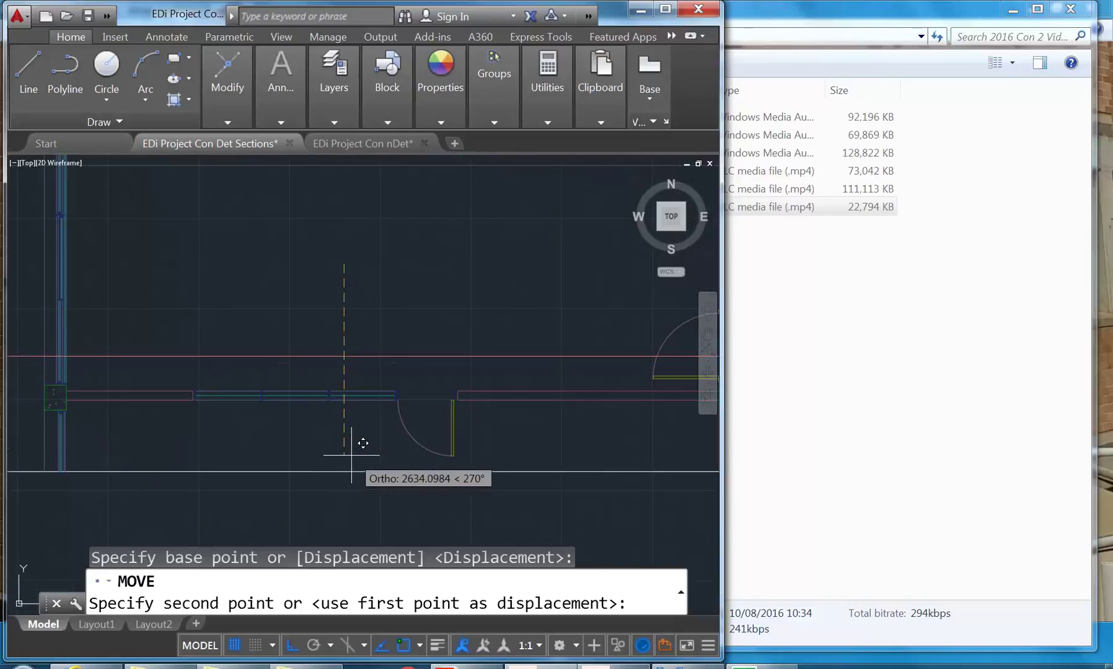
left_click(352, 455)
Step: Examine where the section line crosses the side walls, glazing and door opening of the plan
scroll(347, 276, "down", 5)
scroll(364, 338, "up", 4)
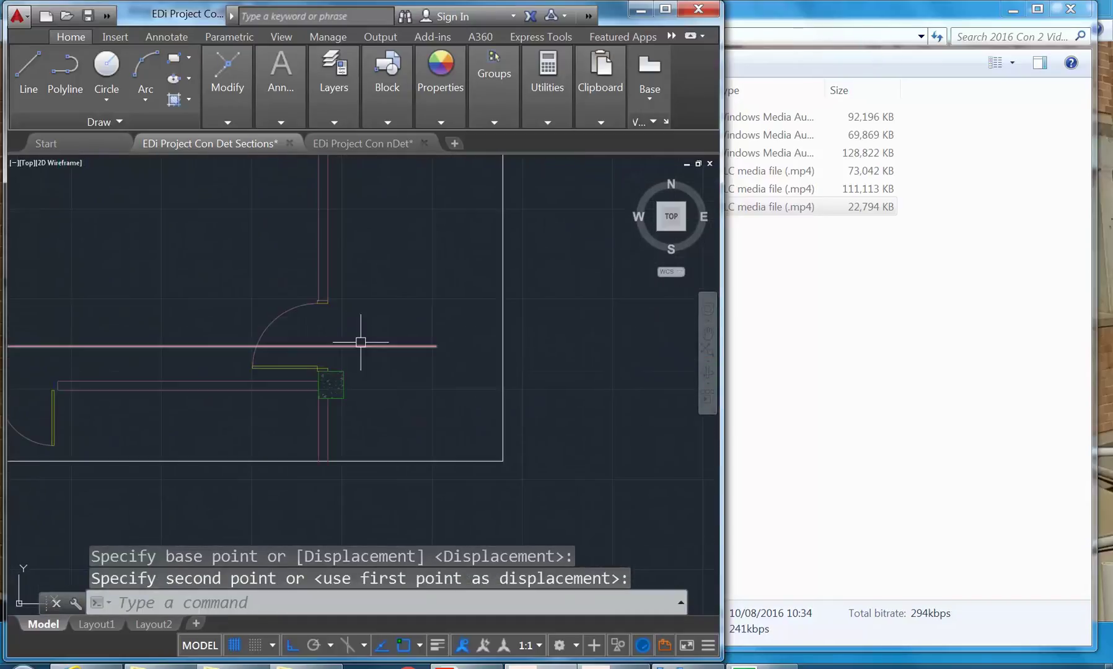
scroll(368, 352, "down", 8)
mouse_move(368, 353)
middle_mouse_down()
mouse_move(333, 343)
mouse_move(347, 404)
middle_mouse_up()
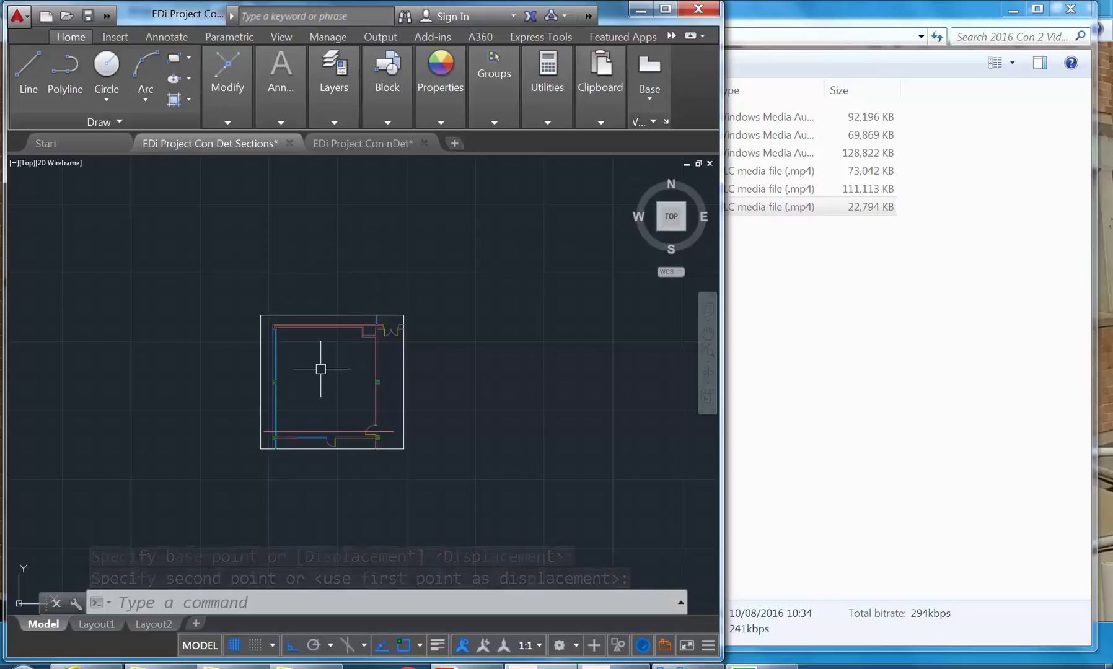
scroll(329, 390, "up", 3)
scroll(196, 450, "up", 6)
scroll(225, 428, "down", 2)
scroll(349, 425, "down", 3)
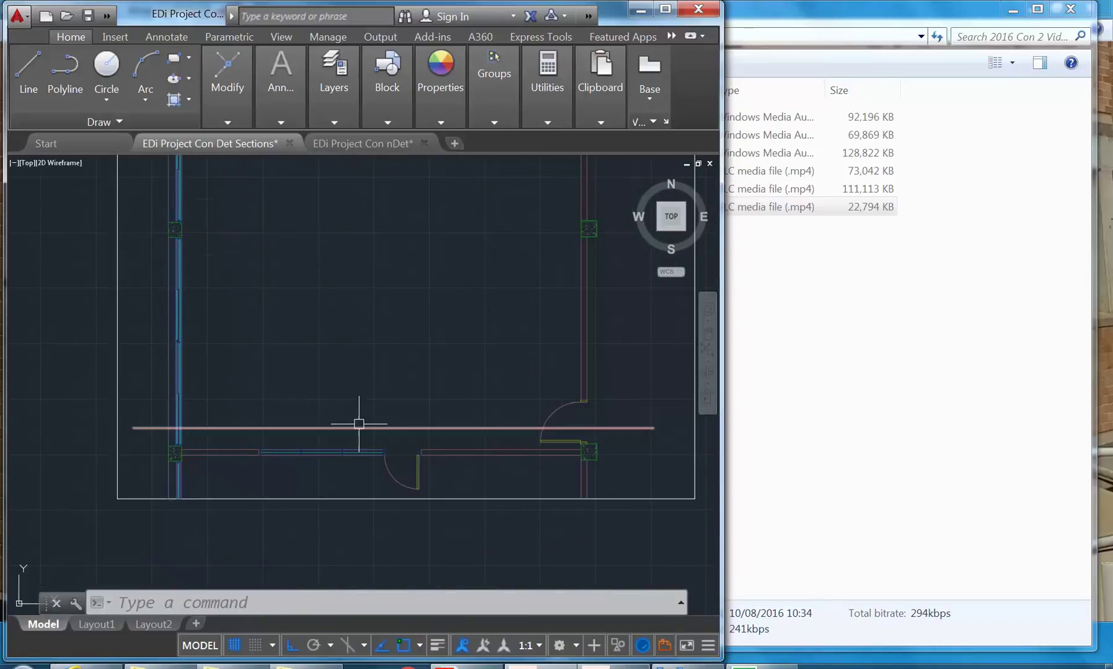
scroll(396, 435, "down", 3)
scroll(365, 455, "up", 1)
scroll(328, 434, "down", 2)
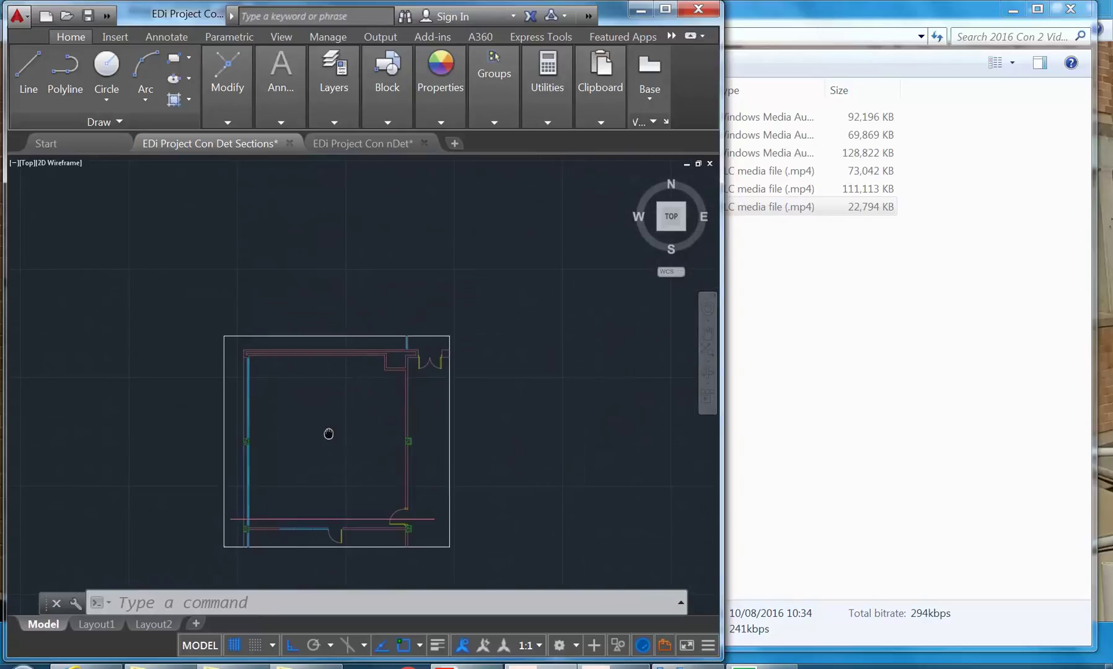
Step: Draw a vertical projection line from the outer upper corner of the right-hand wall's door opening to a point well above the plan
left_click(26, 67)
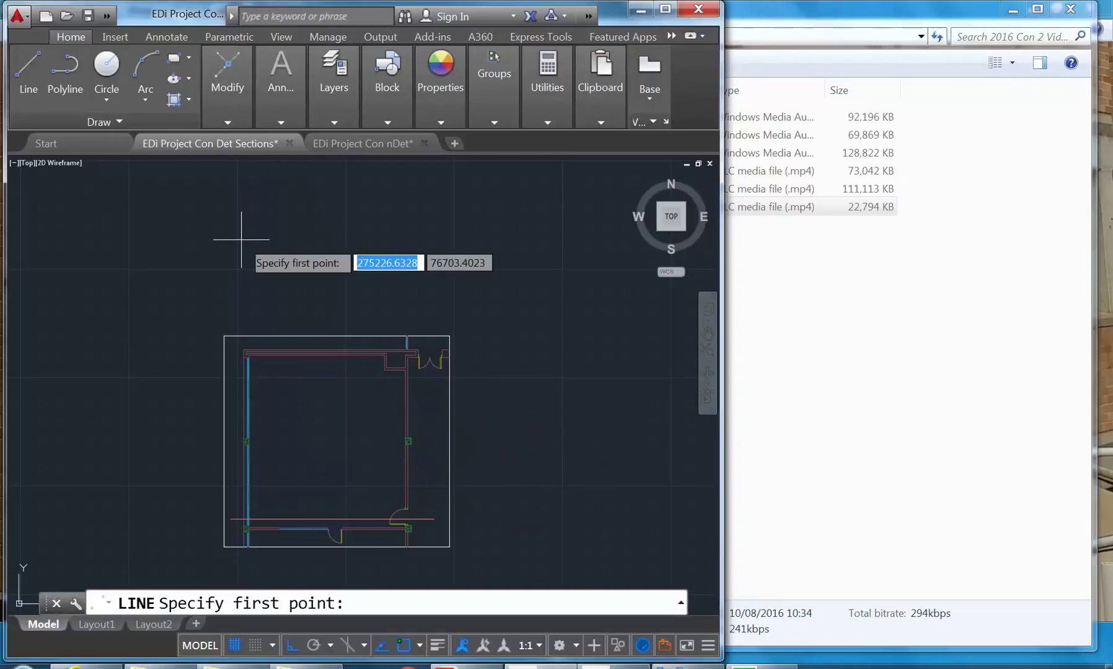
scroll(400, 526, "up", 10)
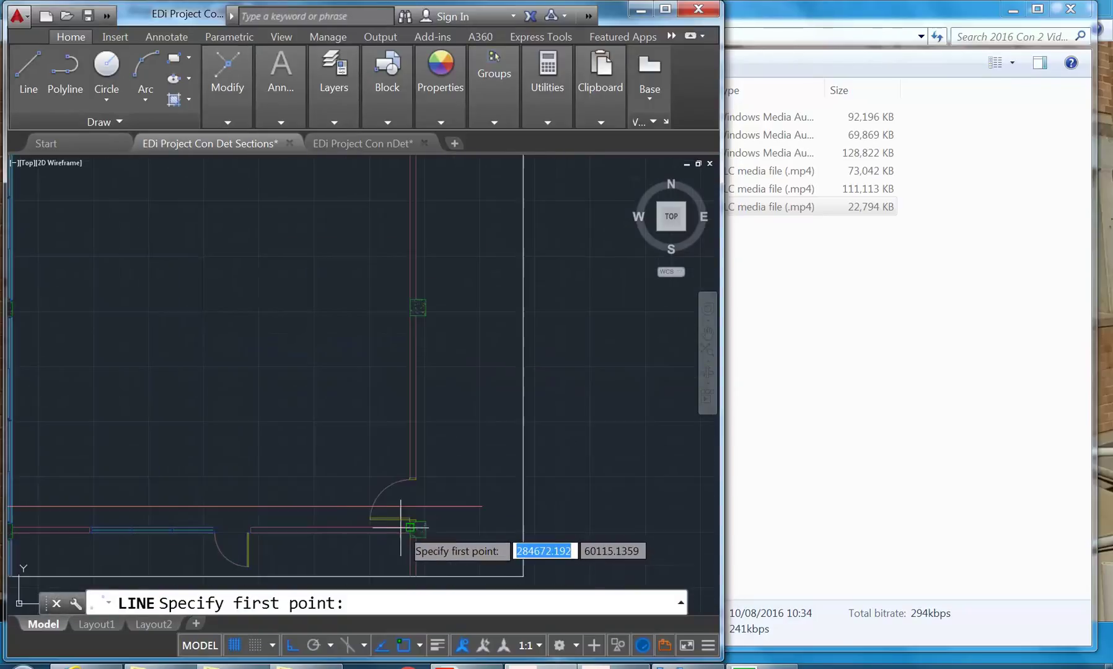
middle_click_drag(437, 477, 439, 444)
scroll(446, 433, "up", 1)
scroll(457, 447, "up", 1)
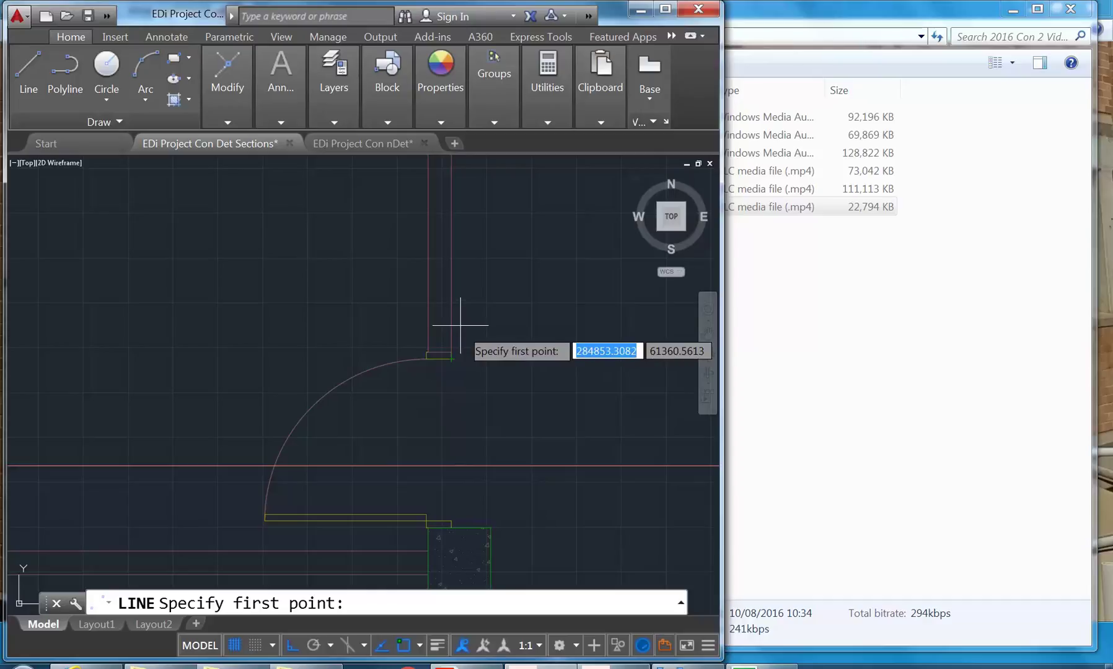
left_click(451, 359)
scroll(438, 295, "down", 8)
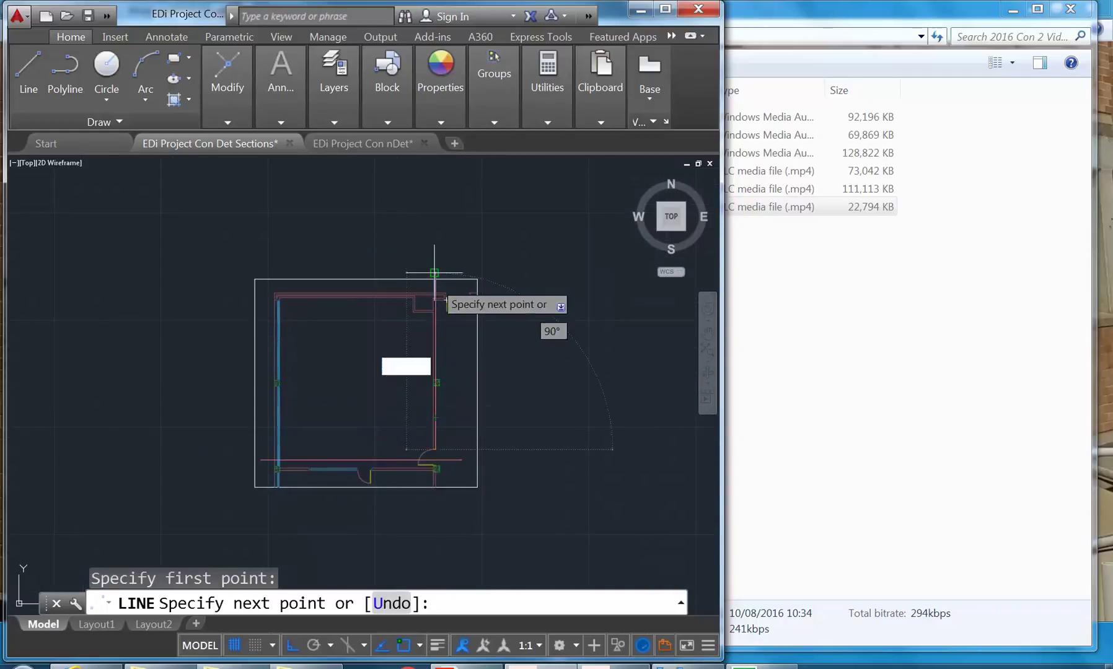
middle_click_drag(405, 219, 405, 303)
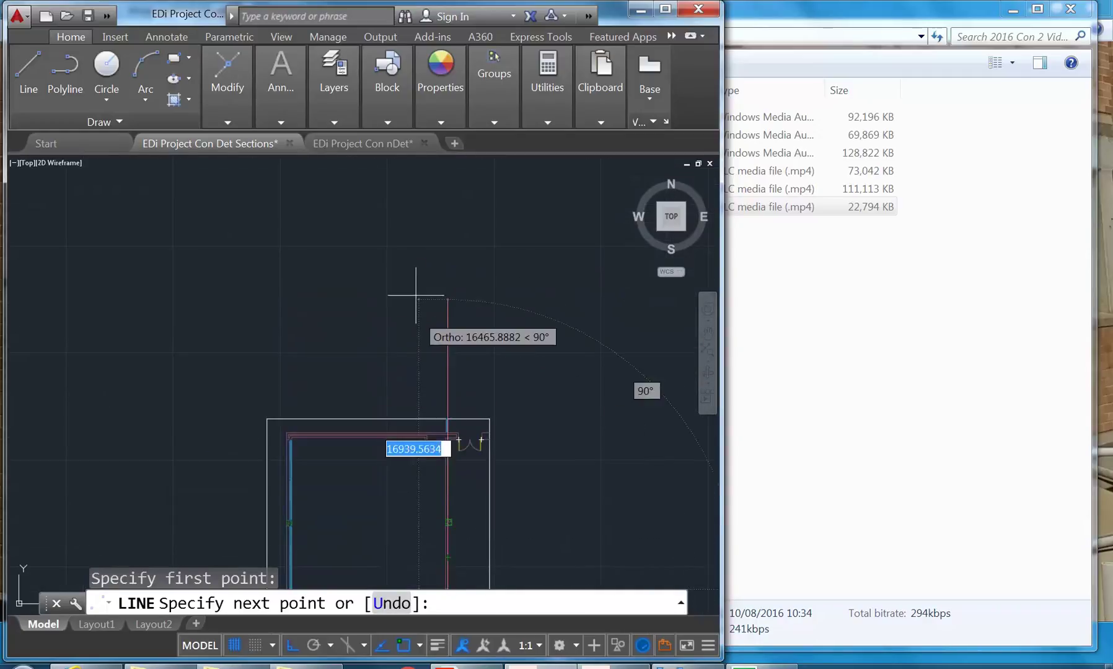
left_click(429, 235)
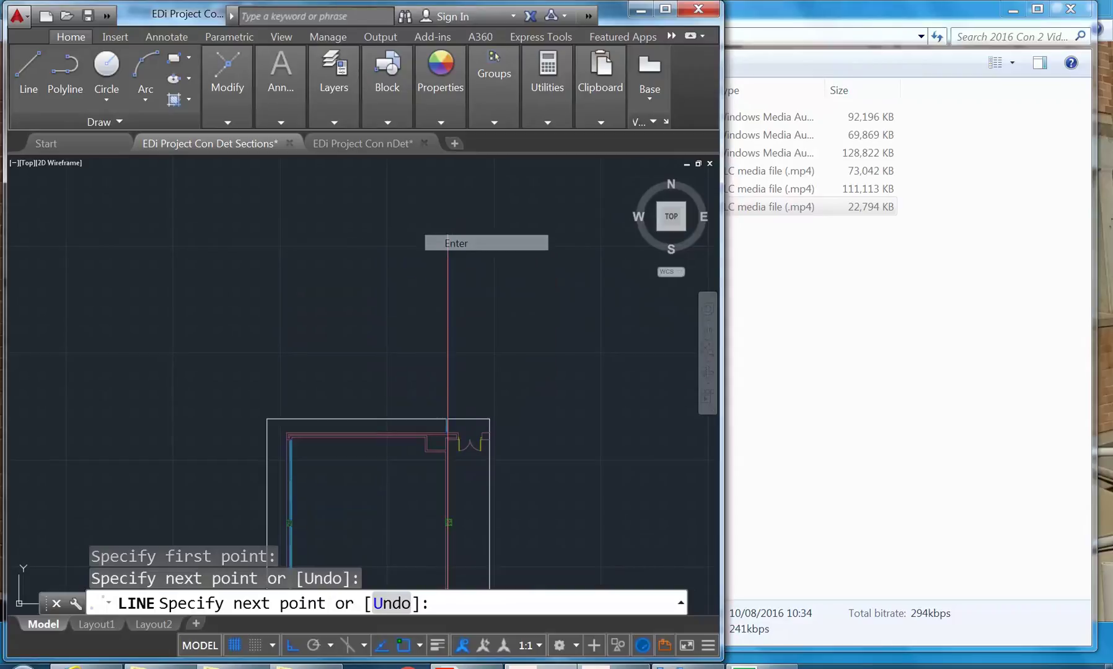
Step: Draw a second vertical projection line from the inner face of the right-hand wall at the door opening to well above the plan
key("Return")
scroll(387, 397, "down", 2)
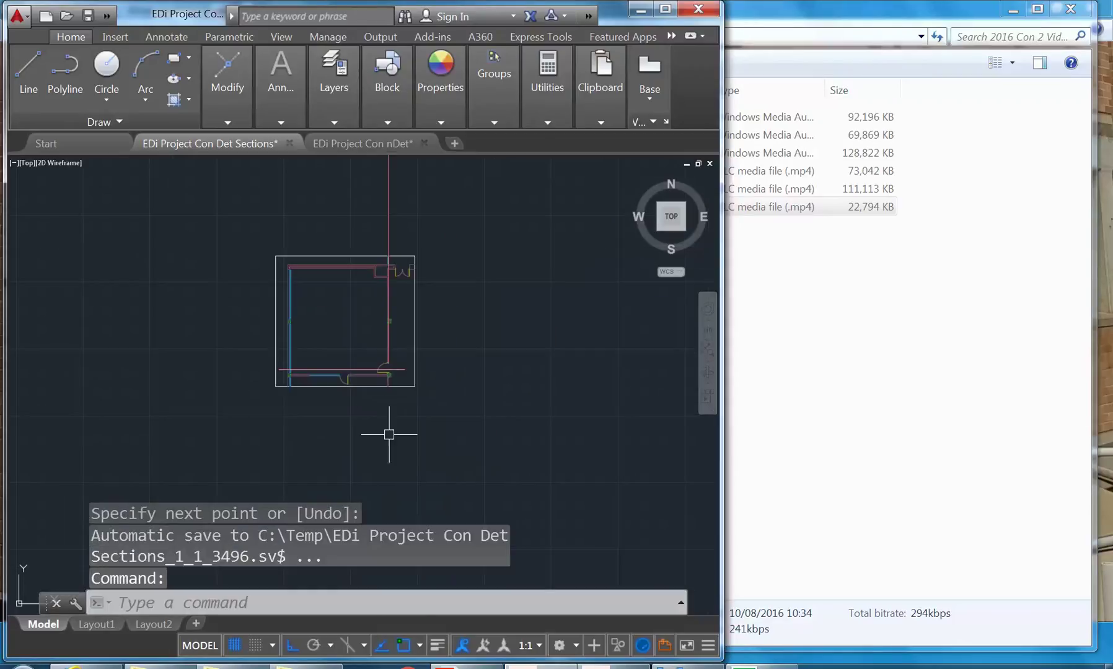
scroll(413, 394, "up", 5)
middle_click_drag(413, 395, 416, 449)
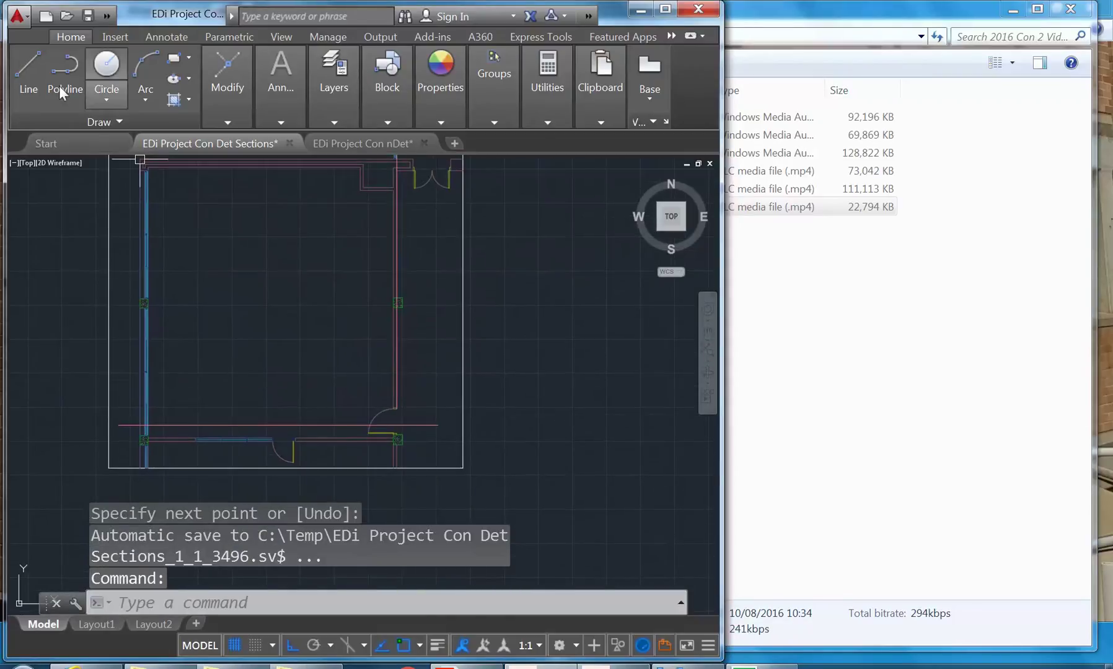
left_click(24, 70)
scroll(403, 379, "up", 4)
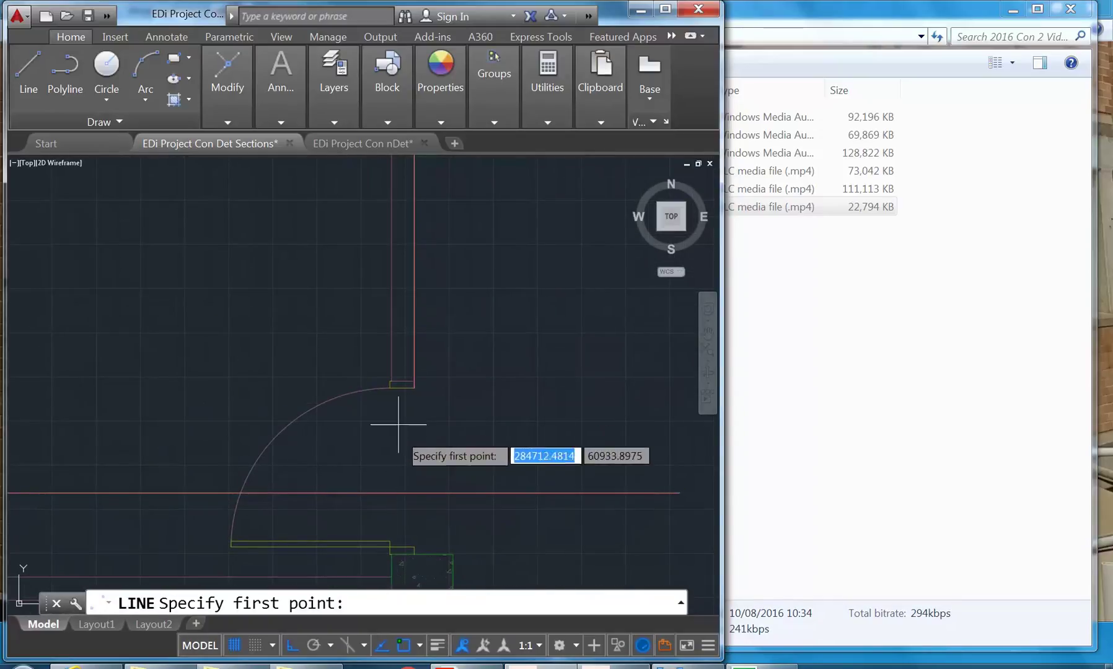
left_click(392, 345)
scroll(284, 433, "down", 3)
scroll(283, 434, "down", 2)
scroll(397, 294, "up", 5)
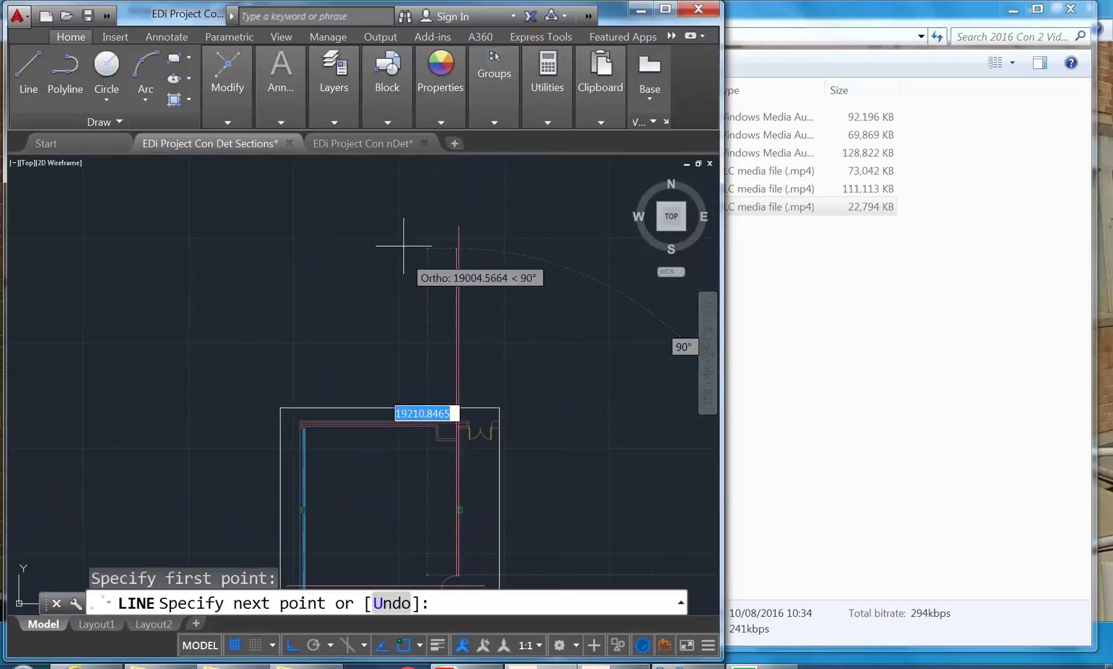
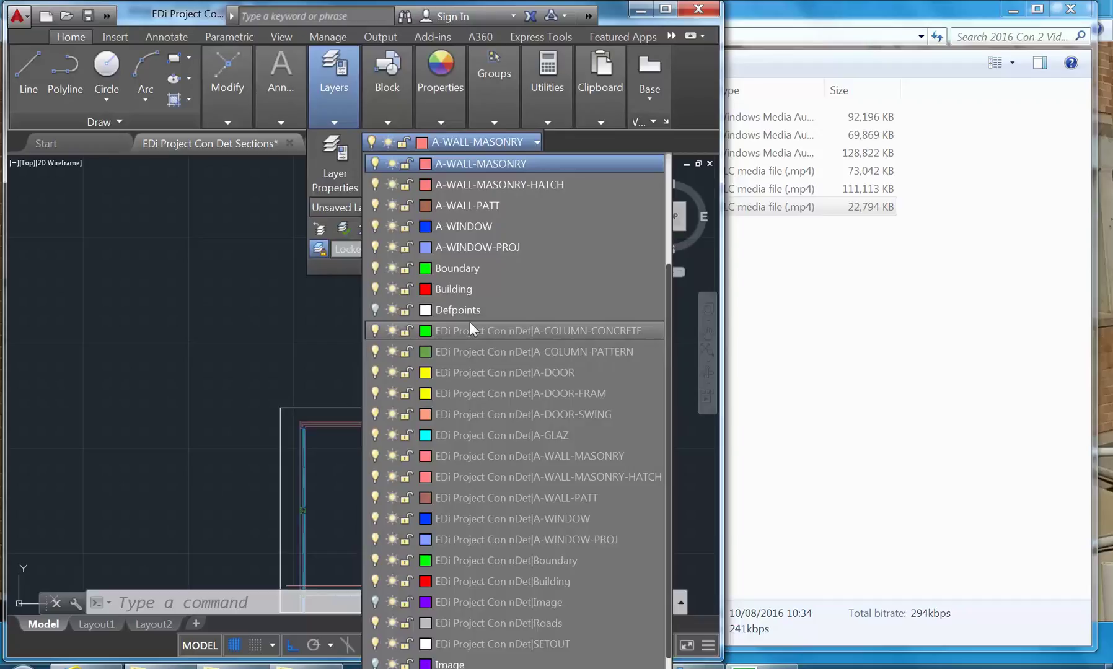
Step: Make A-COLUMN-CONCRETE the current layer
scroll(544, 371, "down", 1)
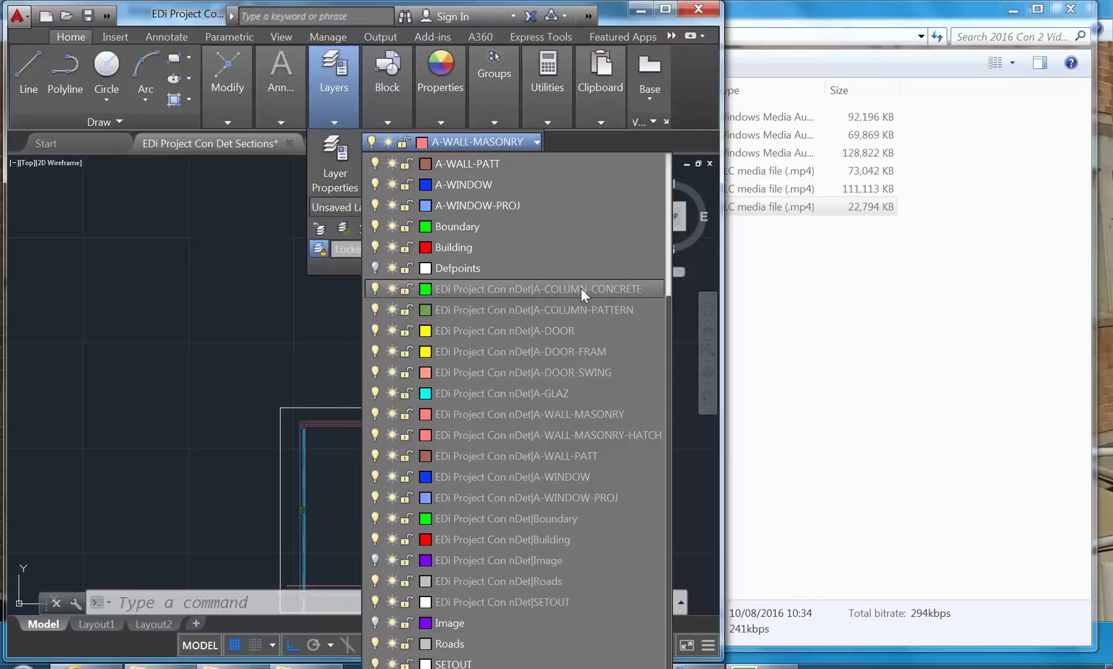
scroll(574, 294, "up", 5)
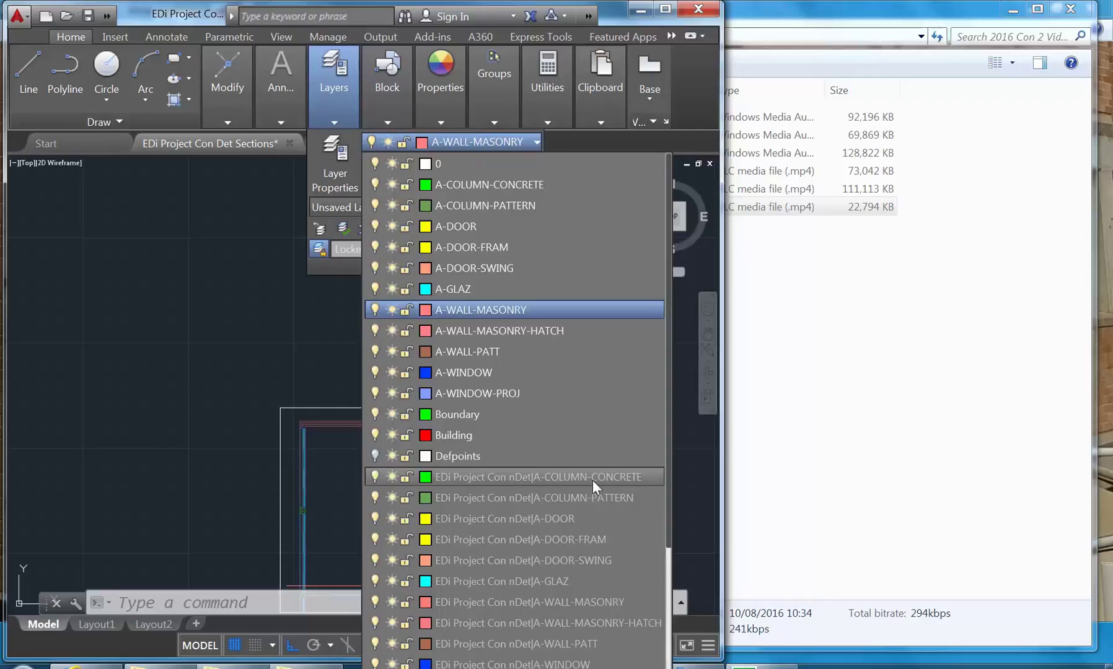
left_click(469, 186)
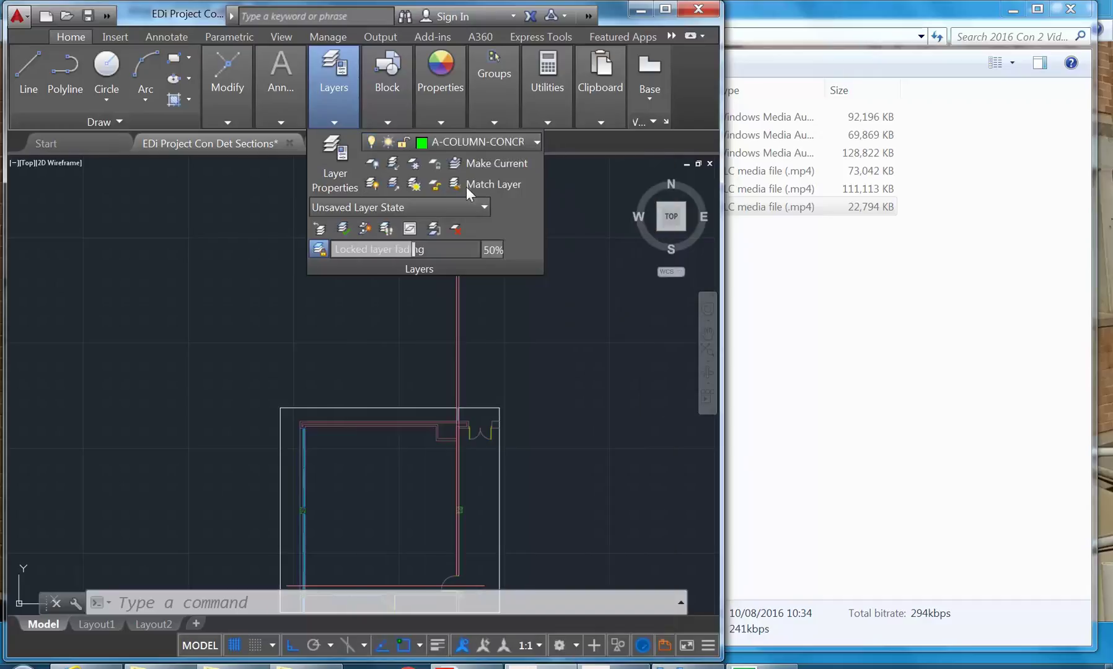
mouse_move(327, 90)
left_click(471, 142)
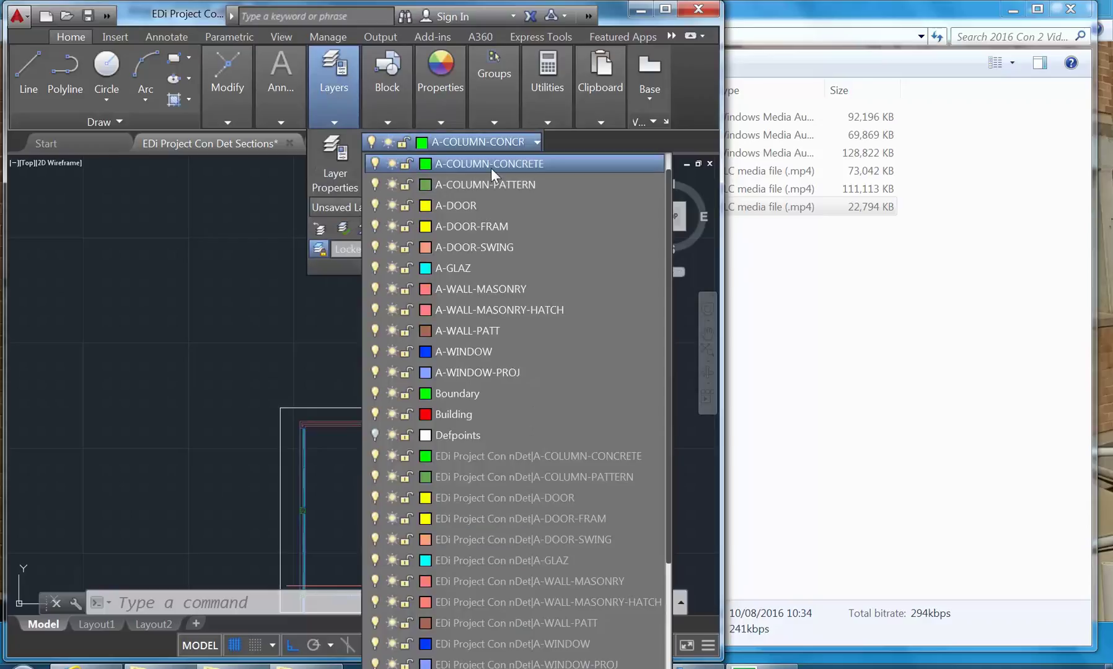
left_click(482, 143)
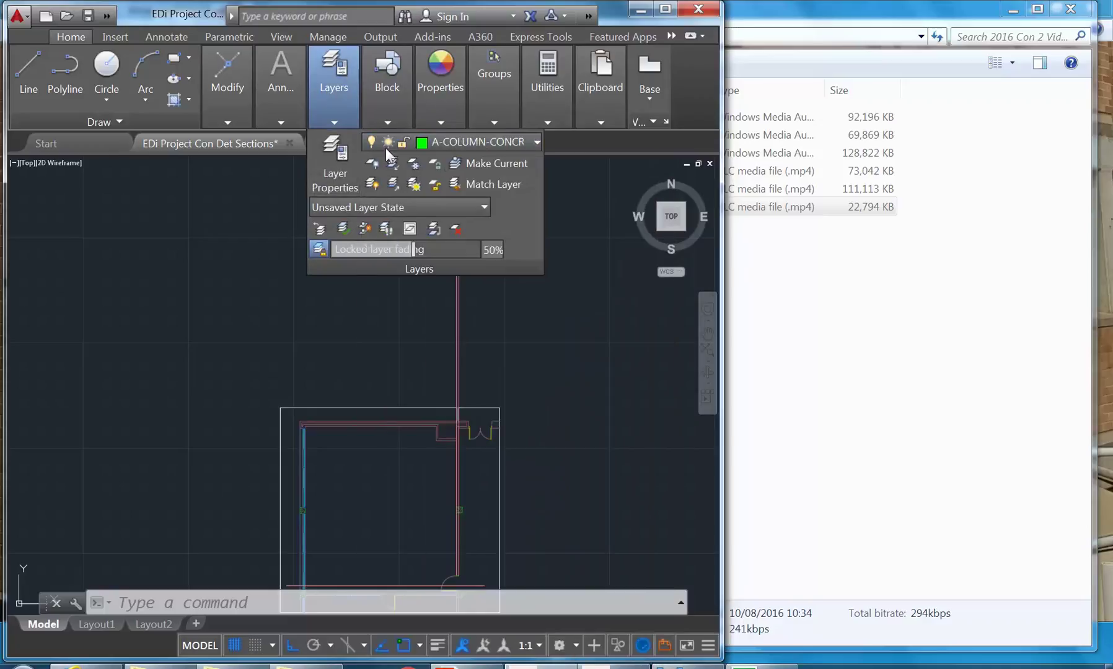
Step: Create a new layer named A-FLOOR-CONCRETE based on the A-COLUMN-CONCRETE layer's properties and make it current
left_click(336, 157)
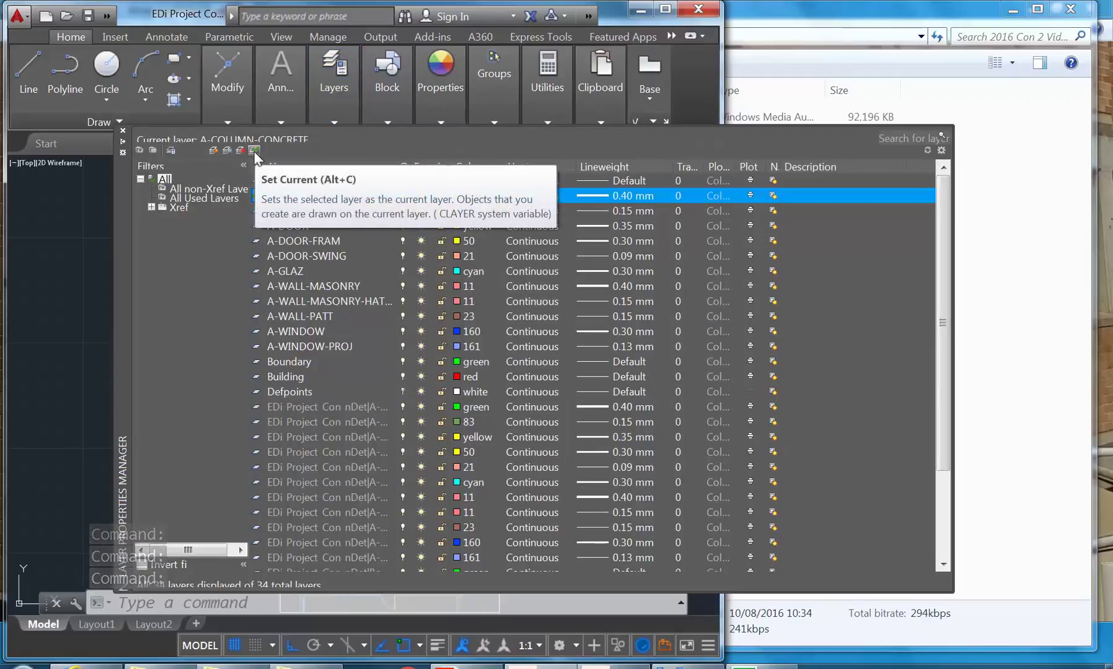
left_click(214, 150)
type("A")
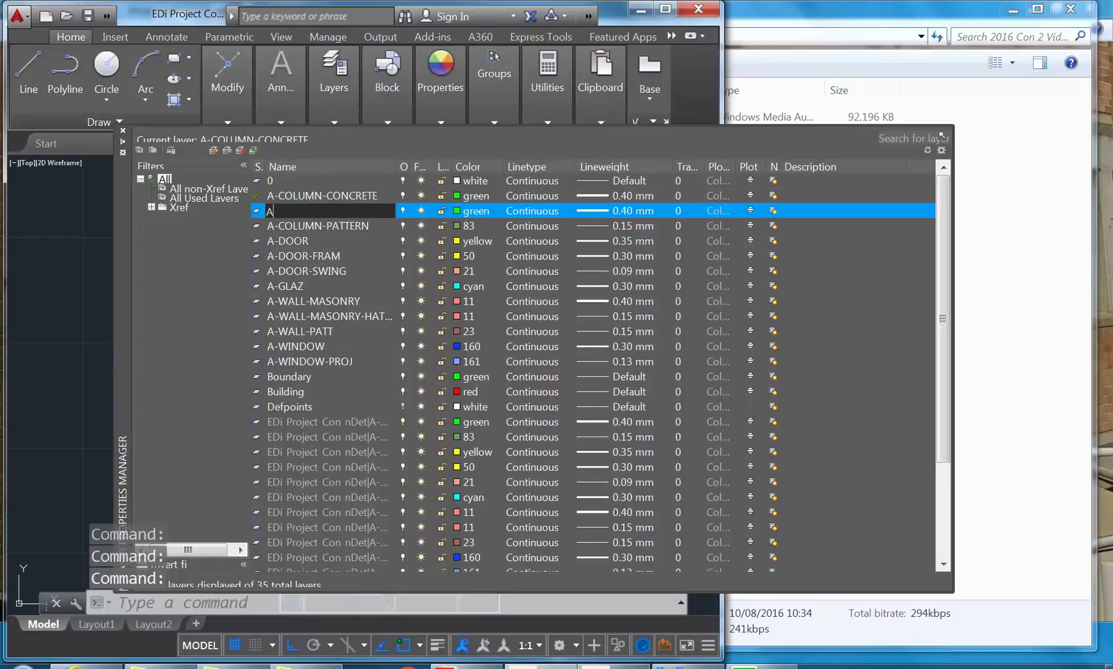
type("-")
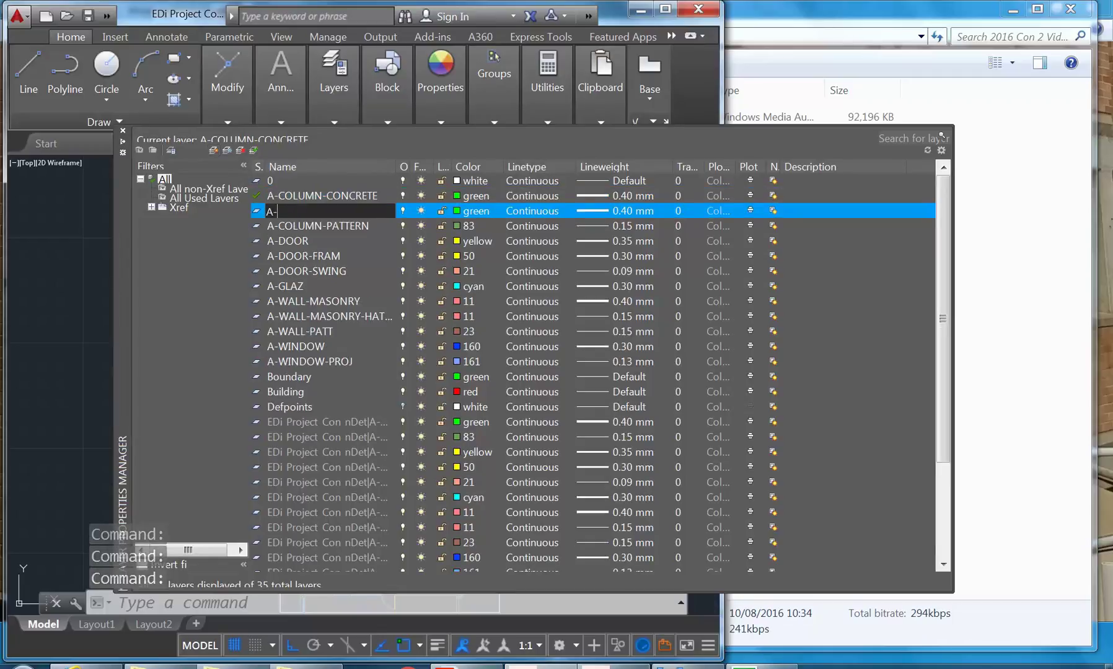
type("FLOOR-CONCRETE")
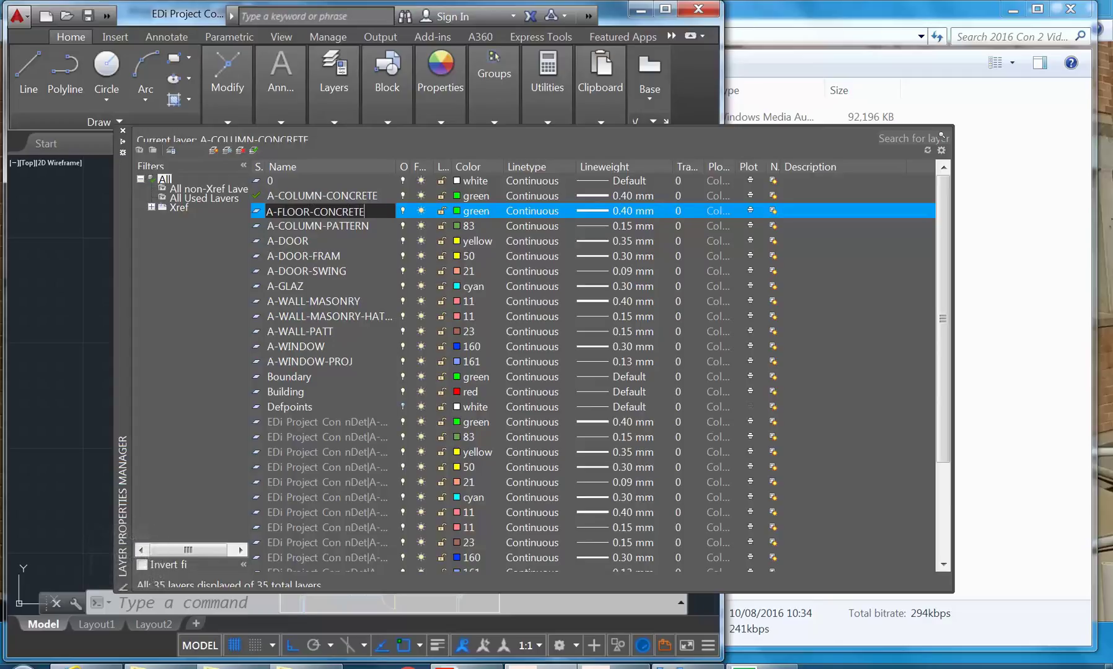
key("Return")
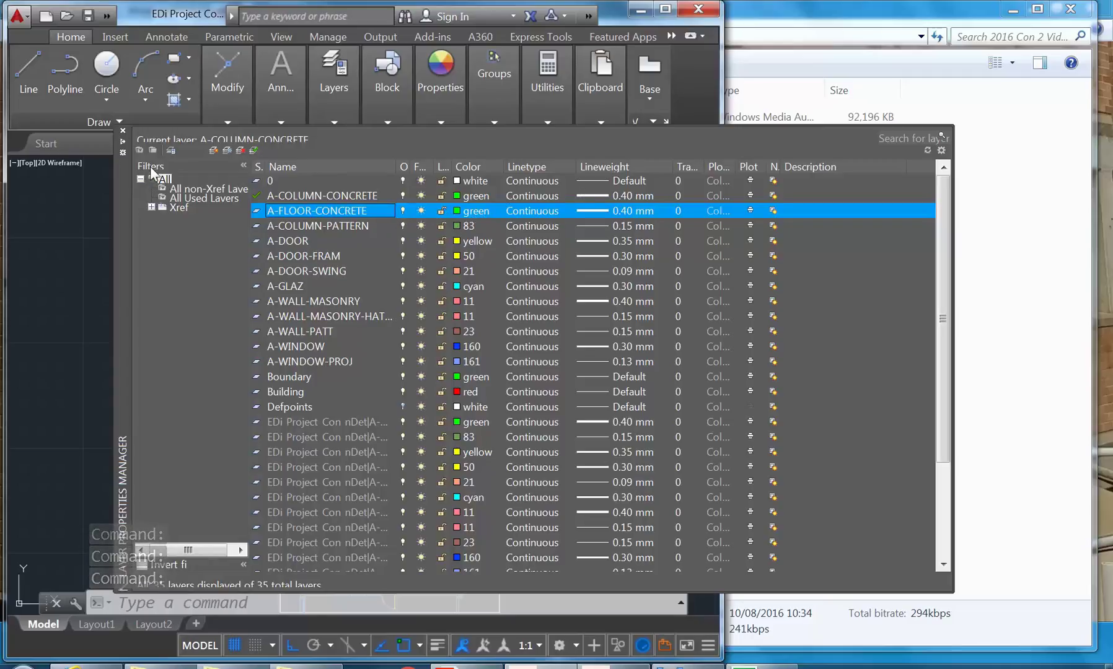
left_click(253, 150)
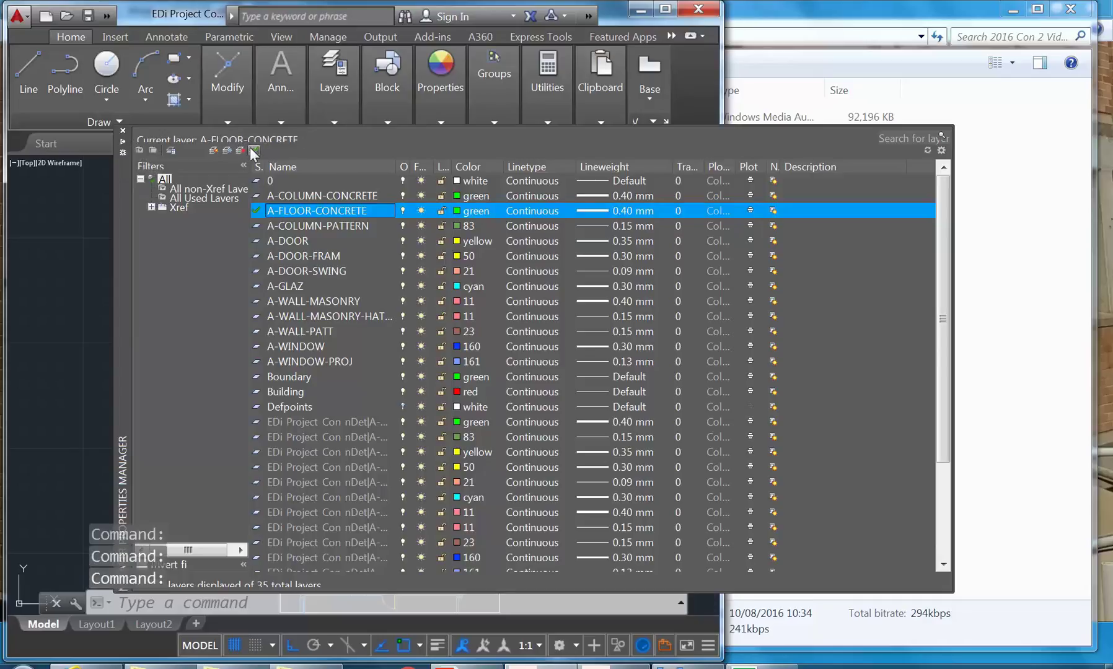
left_click(122, 131)
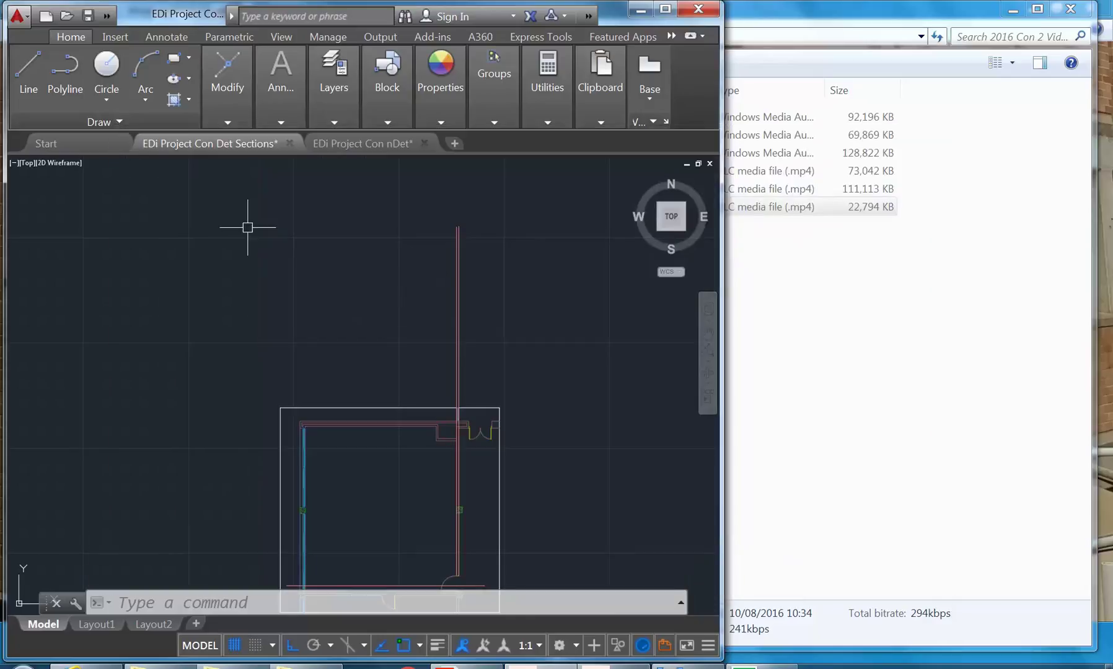
Step: Draw a horizontal floor line above the plan, crossing the vertical projection lines and extending past both sides of the building
left_click(25, 90)
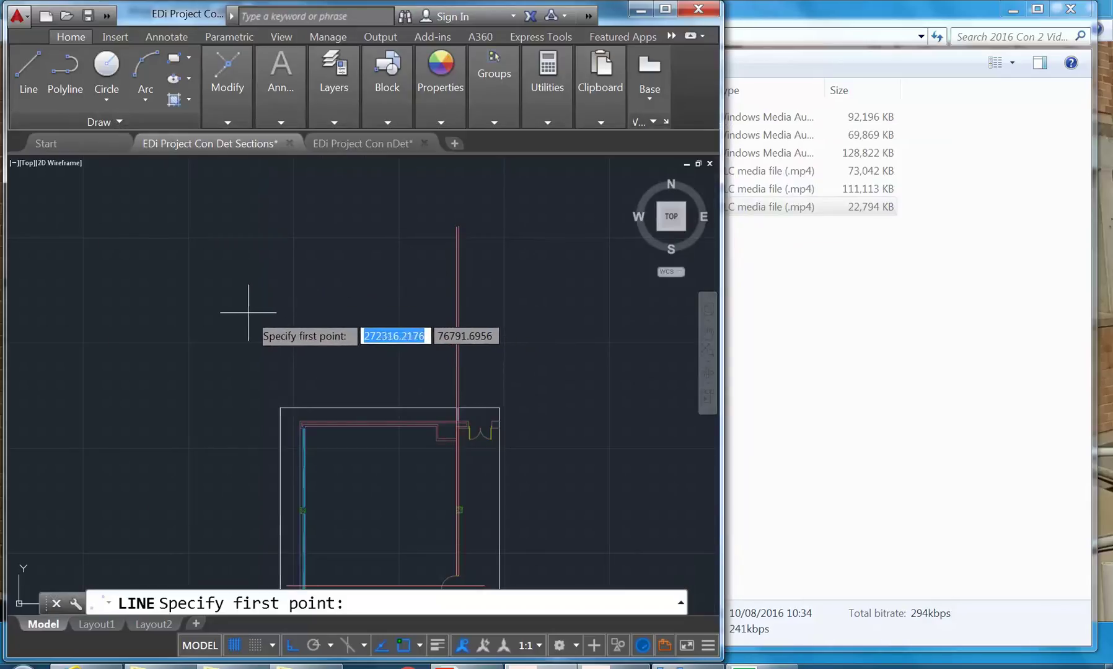
left_click(233, 313)
right_click(535, 278)
left_click(566, 285)
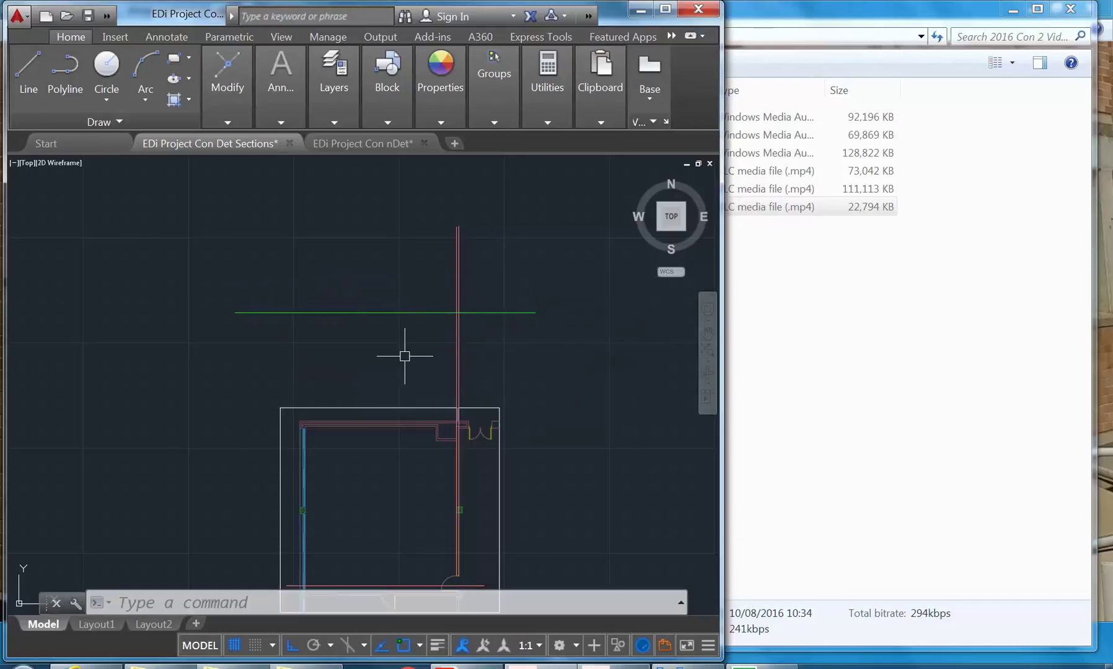
Step: Make A-WALL-MASONRY the current layer for projecting the left-hand wall
scroll(370, 285, "down", 2)
scroll(368, 390, "up", 5)
middle_click_drag(292, 469, 343, 423)
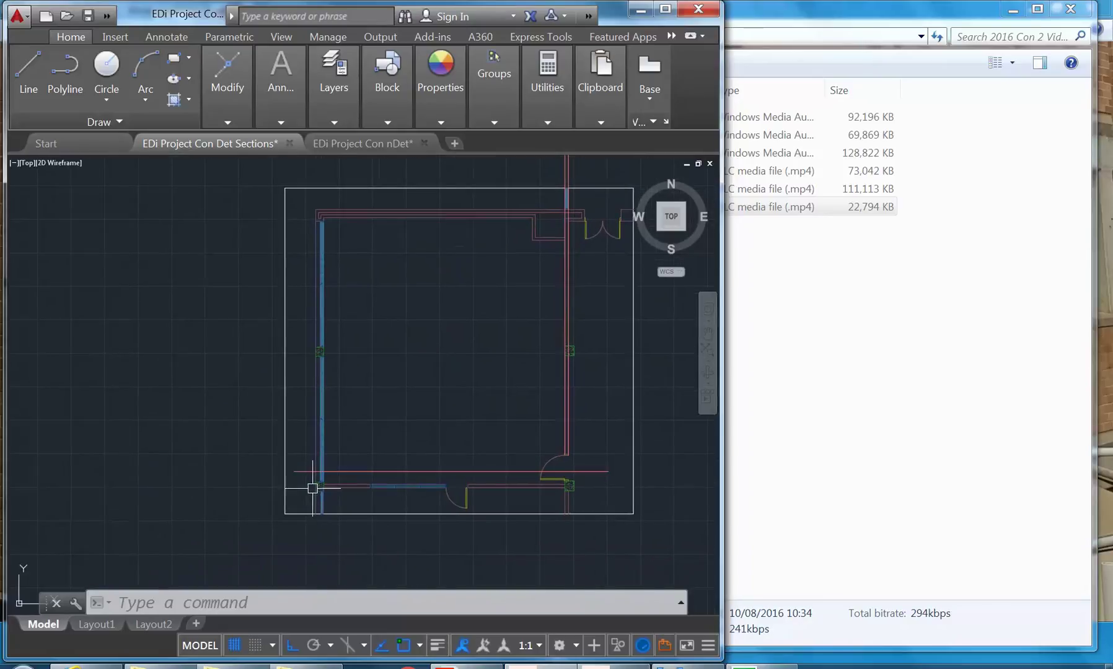
scroll(312, 489, "up", 4)
scroll(311, 447, "down", 2)
mouse_move(310, 447)
middle_mouse_down()
mouse_move(291, 401)
mouse_move(295, 455)
middle_mouse_up()
scroll(301, 456, "up", 3)
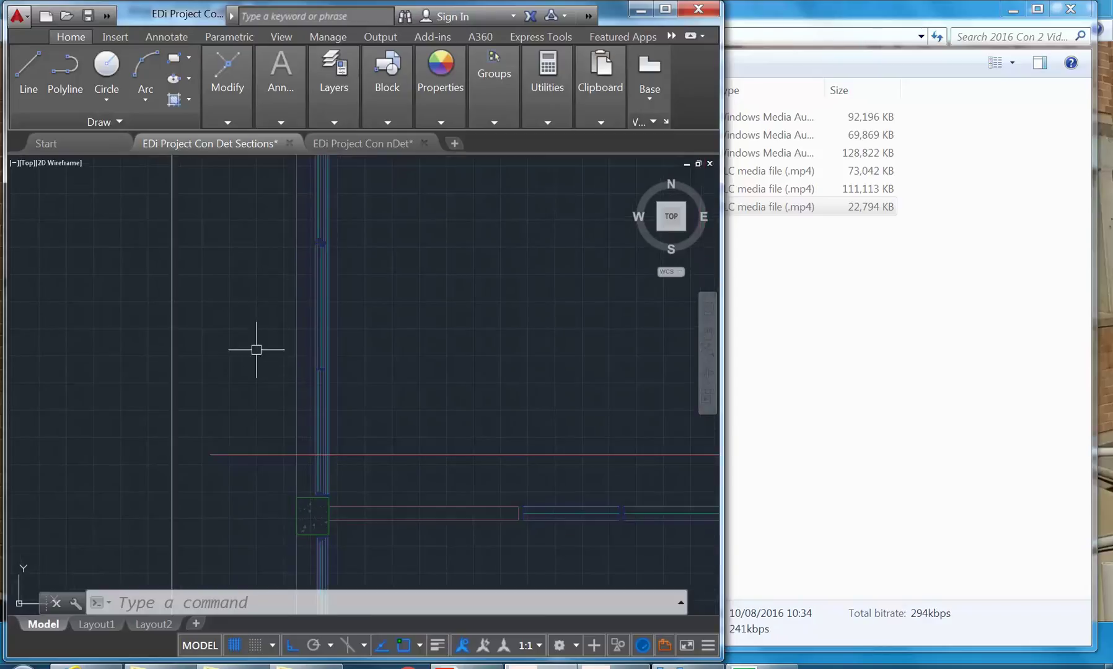
left_click(337, 85)
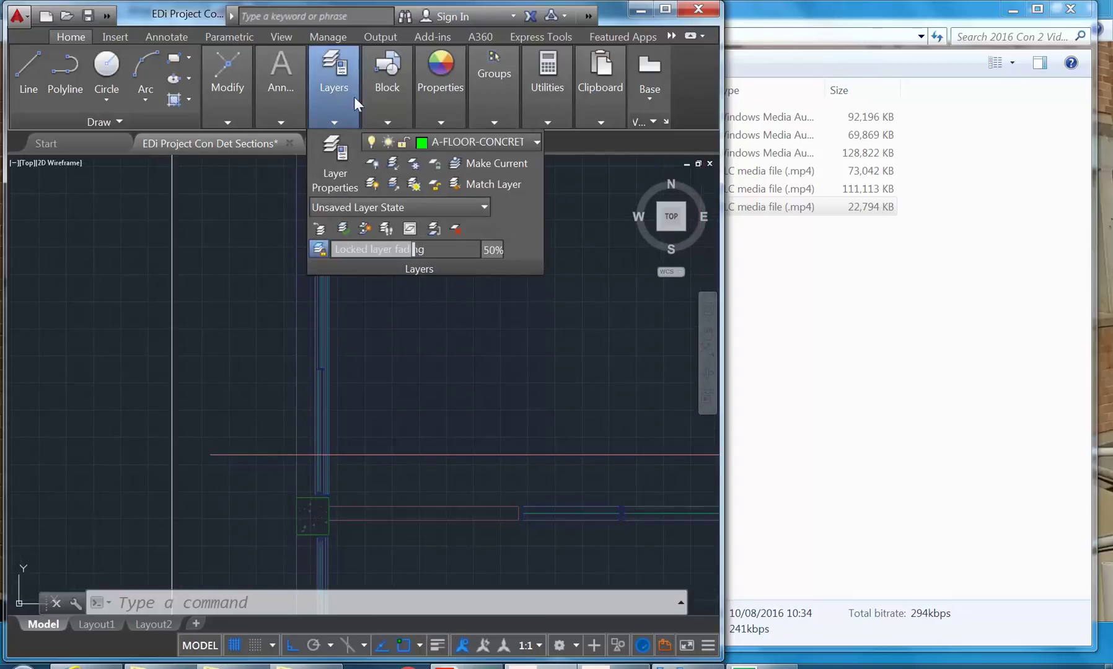
left_click(429, 145)
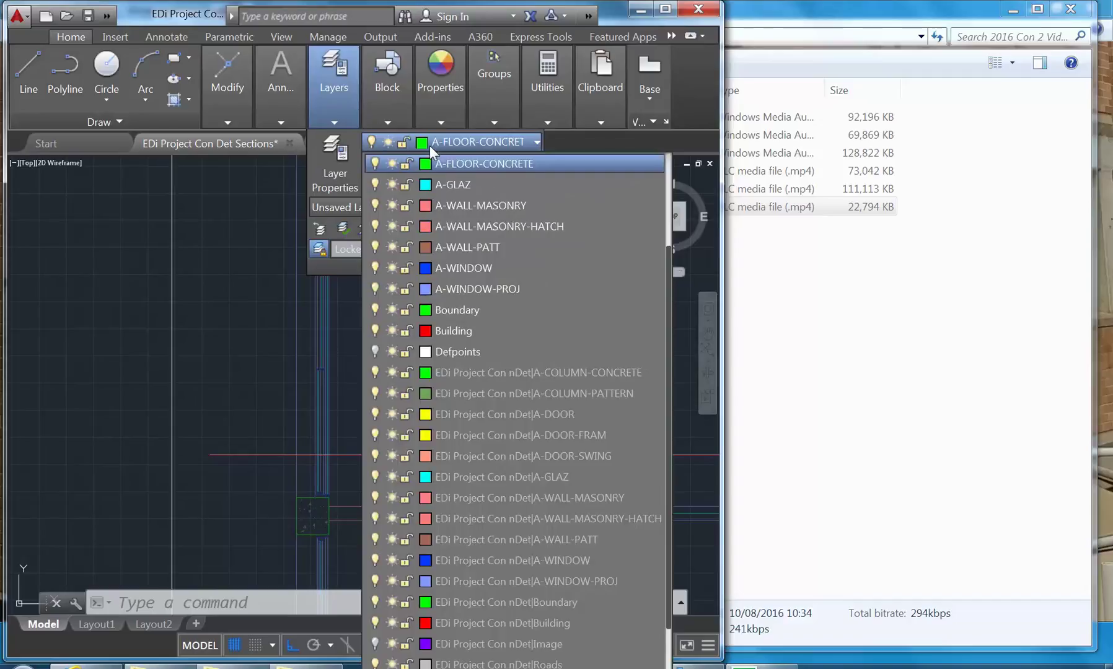
left_click(491, 205)
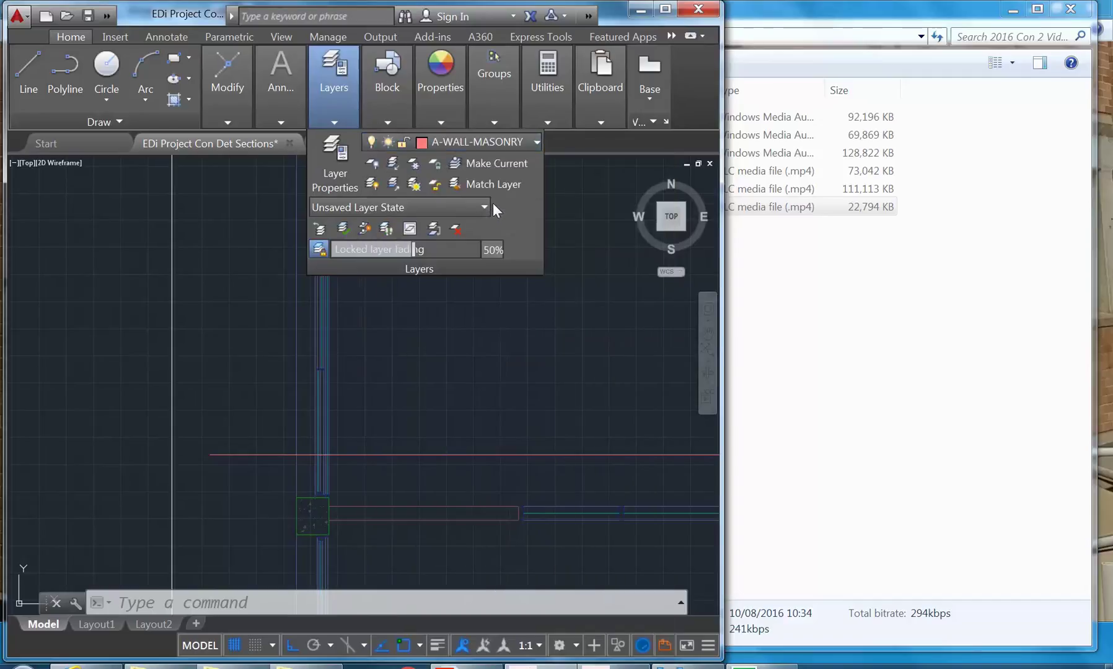
Step: Draw a vertical projection line from the section line's intersection with the left-hand wall's outer face up past the floor line
left_click(29, 73)
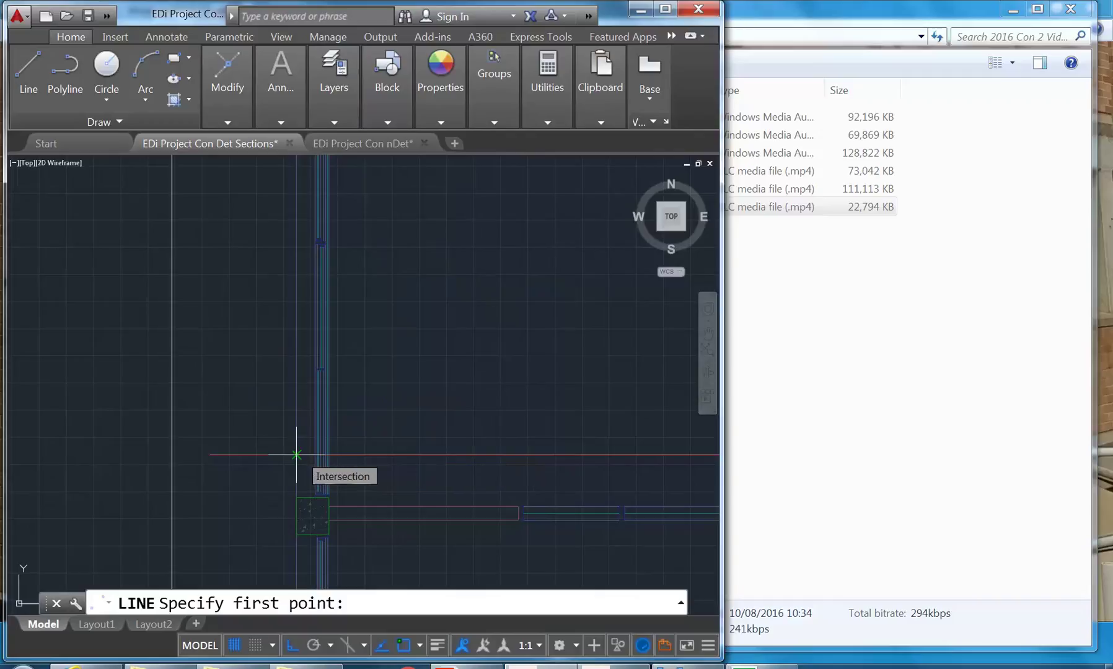
left_click(296, 455)
scroll(282, 288, "down", 5)
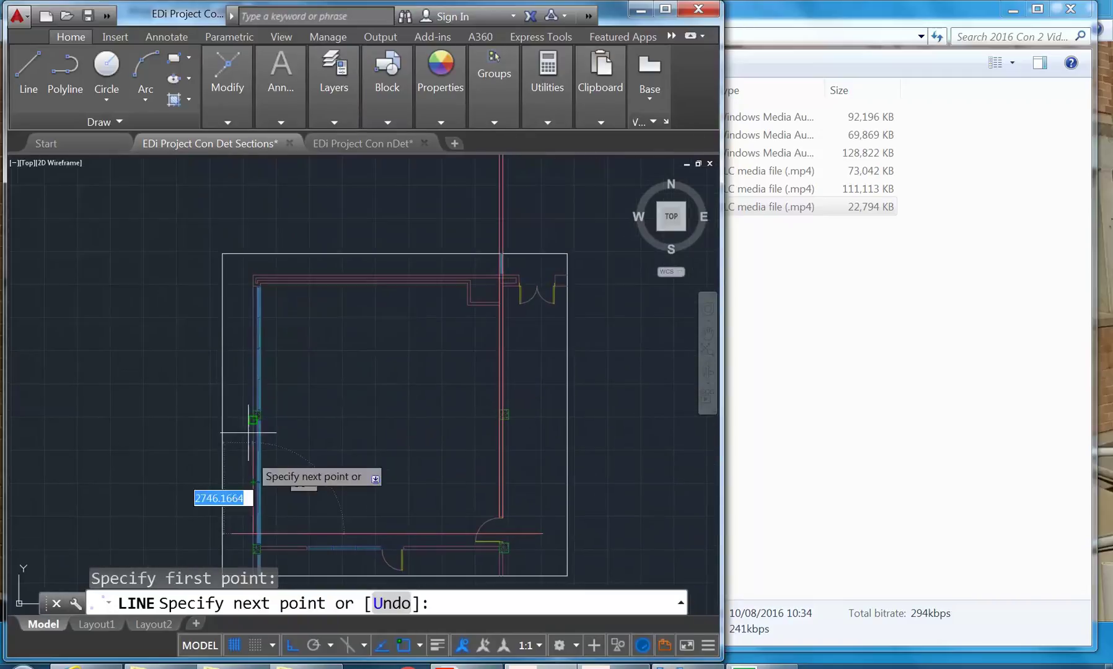
scroll(251, 434, "down", 1)
left_click(301, 207)
right_click(308, 205)
left_click(332, 223)
Step: Draw a vertical projection line from the section line's intersection with the left-hand wall's inner face up past the floor line
scroll(270, 409, "up", 3)
right_click(185, 308)
left_click(211, 320)
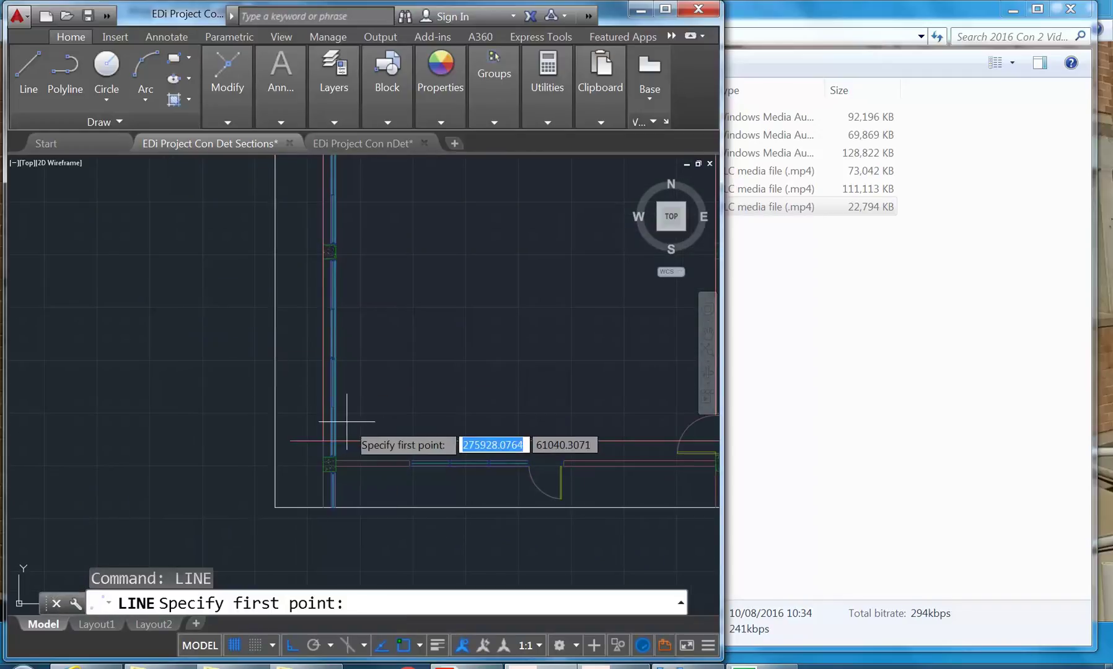
scroll(323, 443, "up", 3)
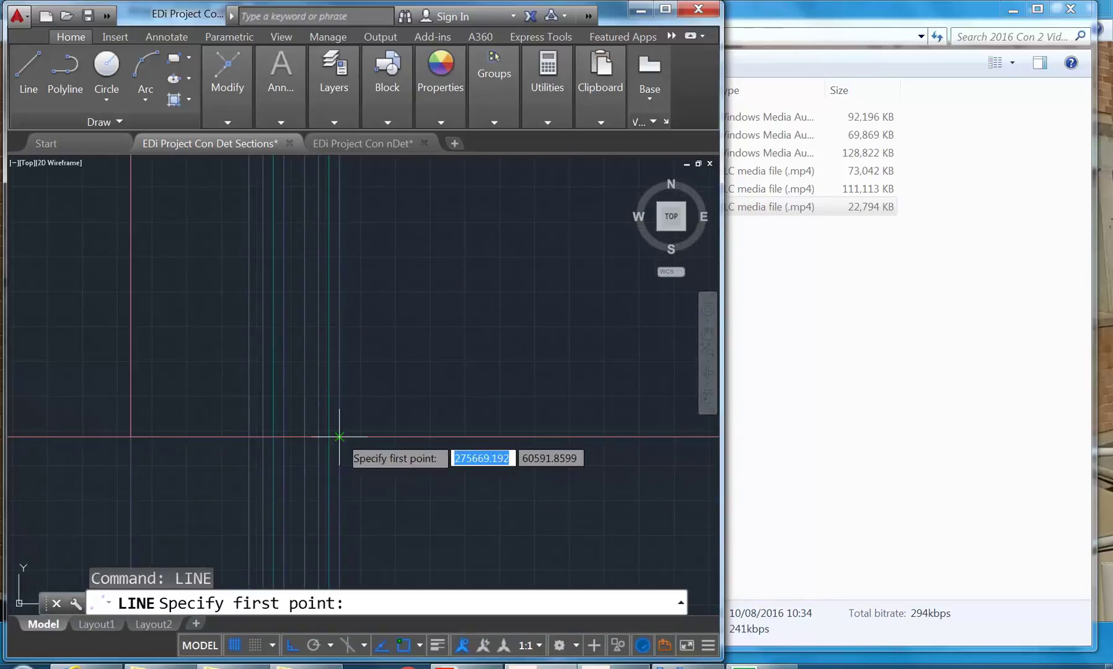
left_click(339, 437)
scroll(339, 436, "down", 6)
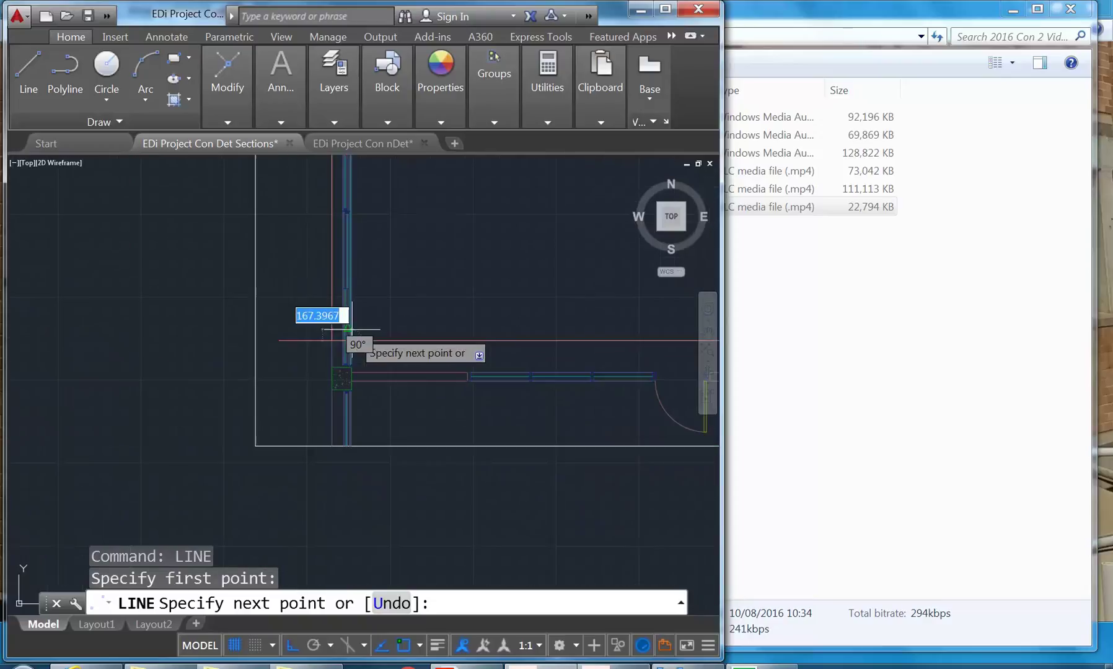
middle_click_drag(339, 397, 330, 418)
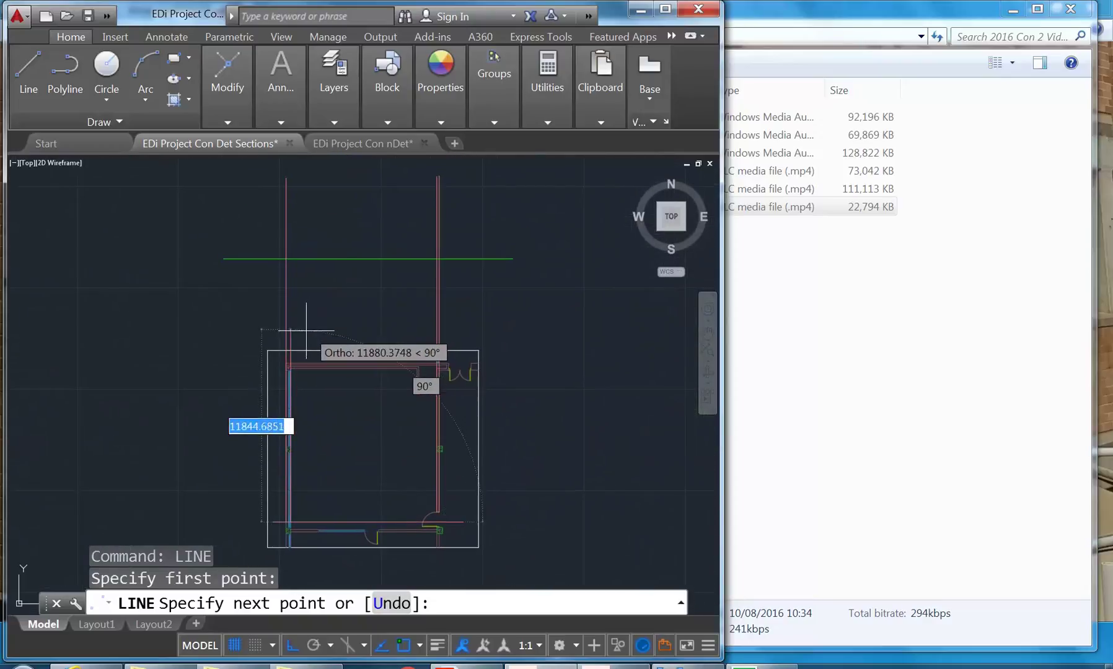
left_click(303, 185)
right_click(293, 177)
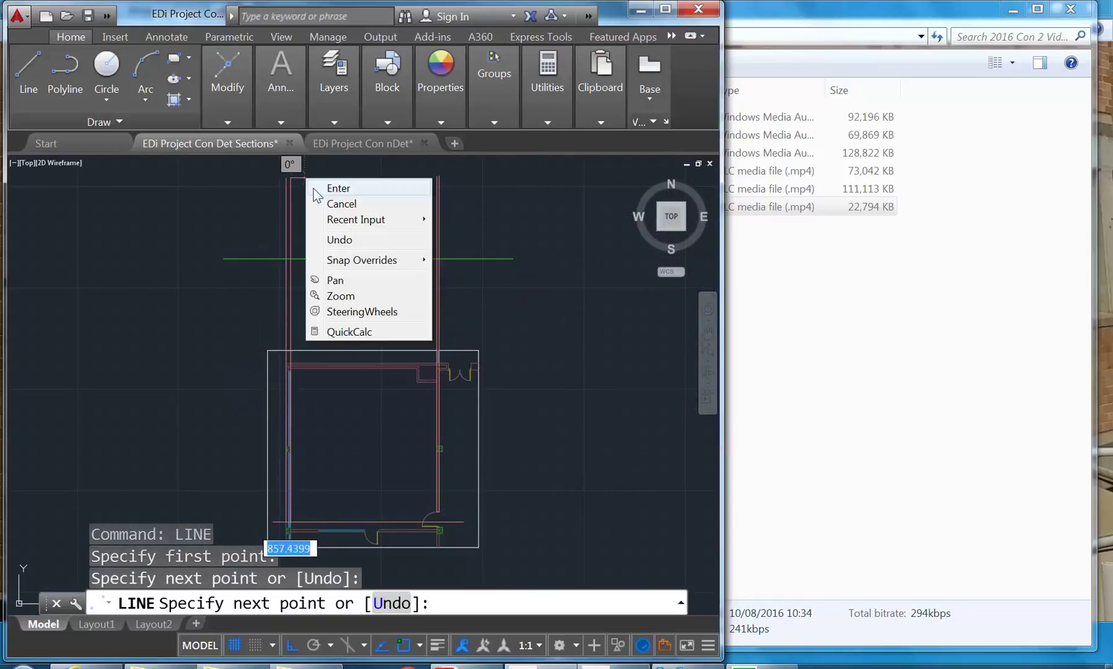
left_click(309, 181)
Step: Offset the horizontal floor line upward by 2910 to create a second horizontal line across the projected walls
scroll(329, 416, "up", 3)
scroll(329, 416, "up", 3)
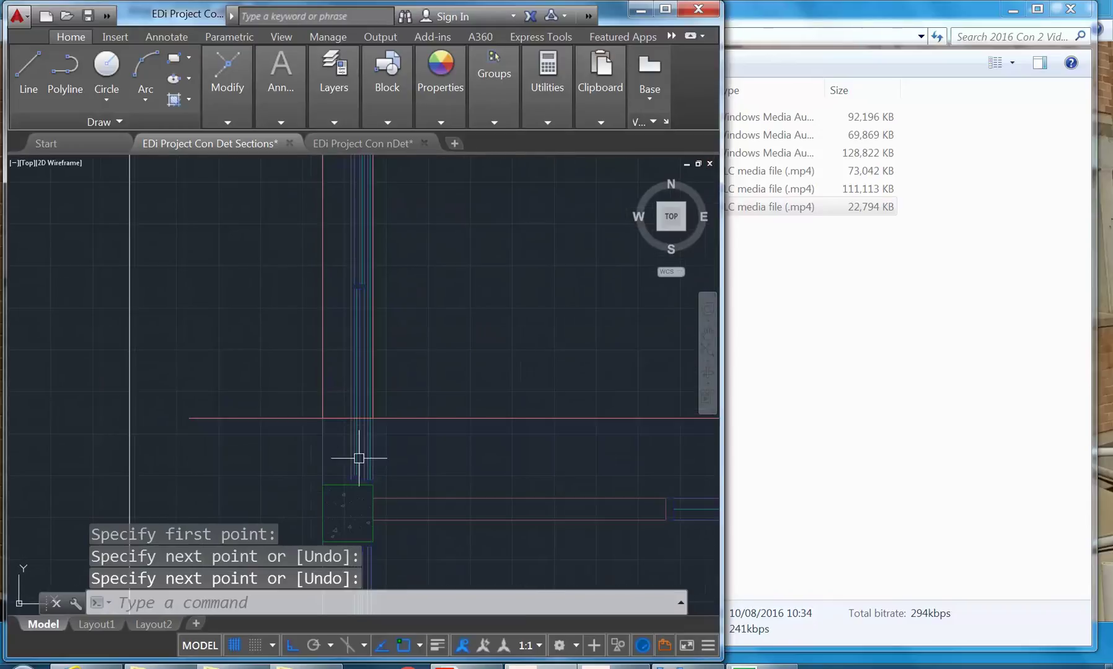
scroll(348, 428, "up", 2)
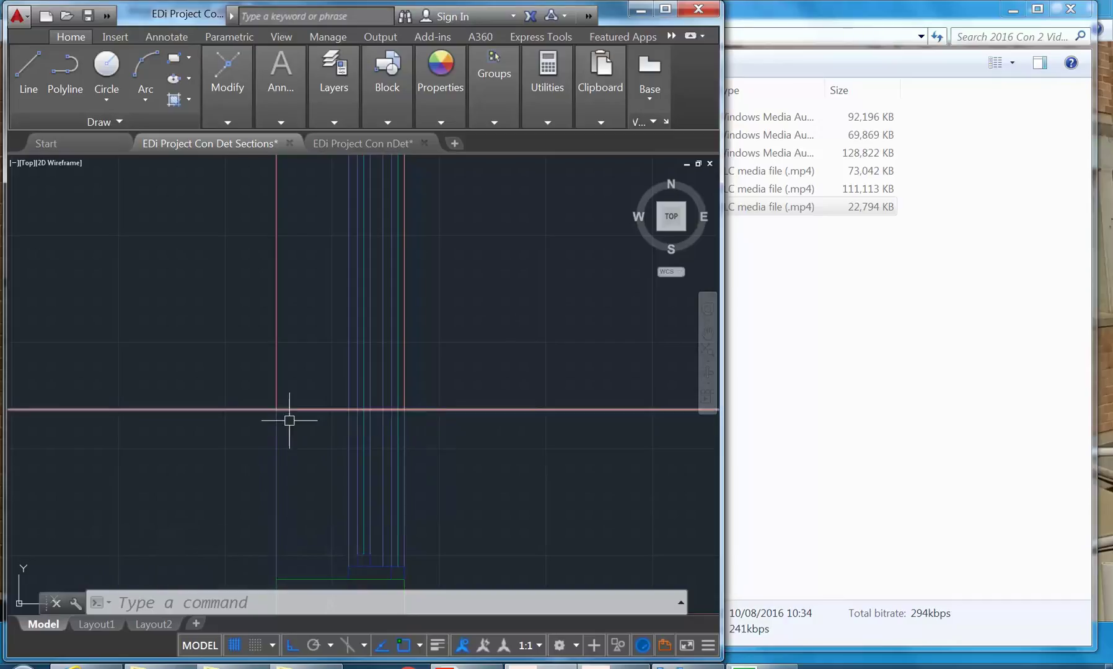
scroll(406, 438, "down", 5)
scroll(339, 378, "up", 4)
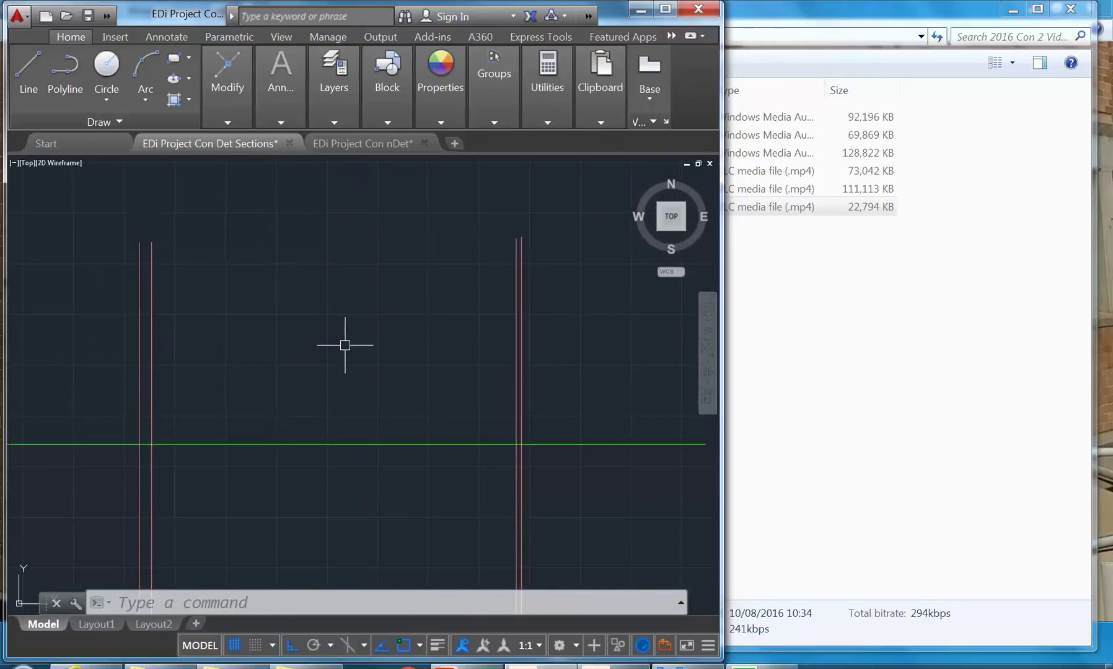
type("O")
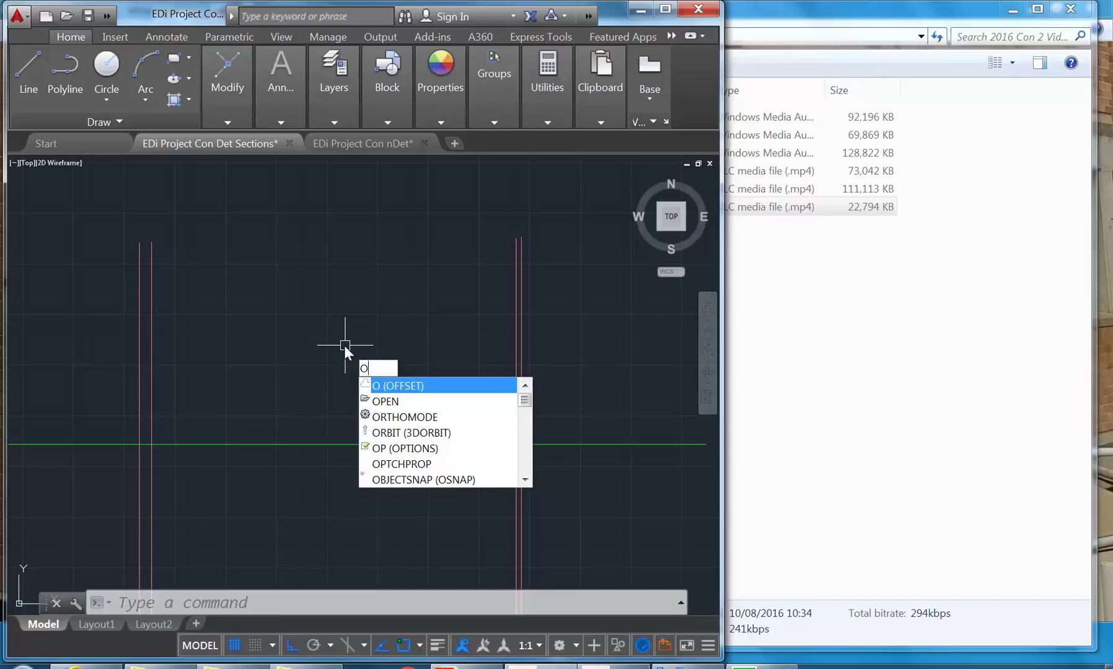
key("Return")
type("21")
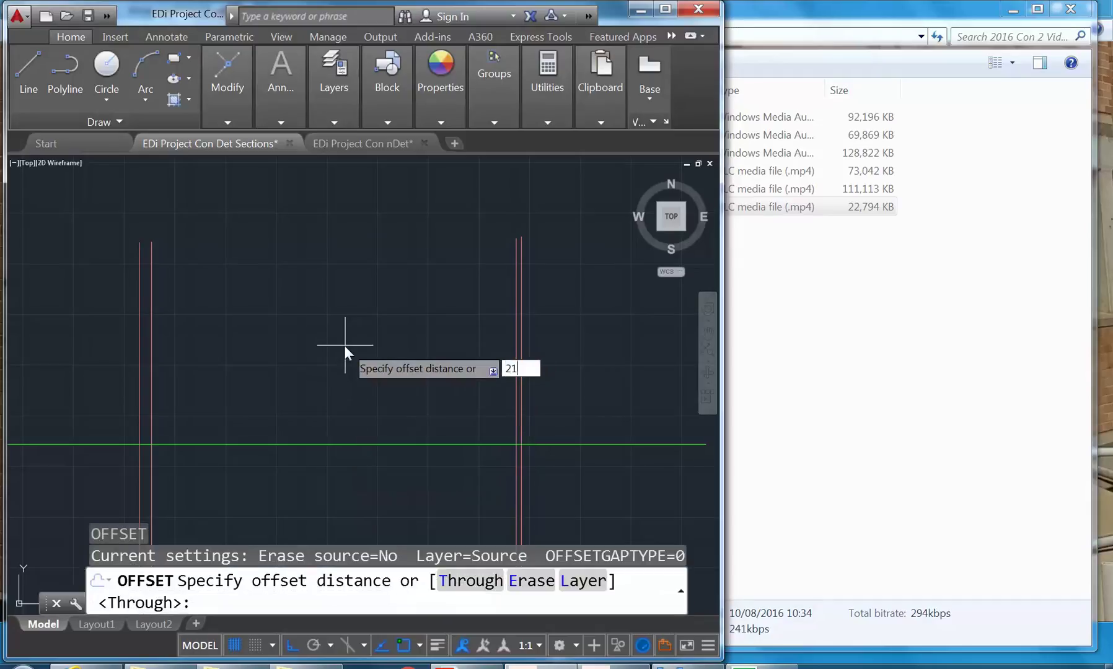
key("BackSpace")
type("910")
key("Return")
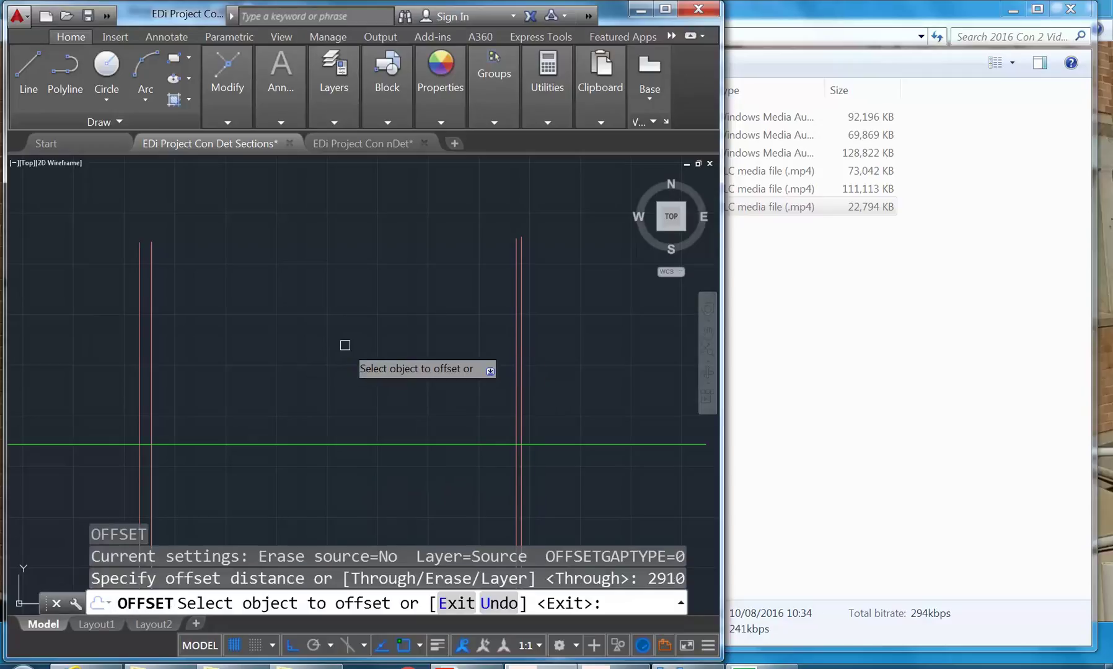
left_click(279, 443)
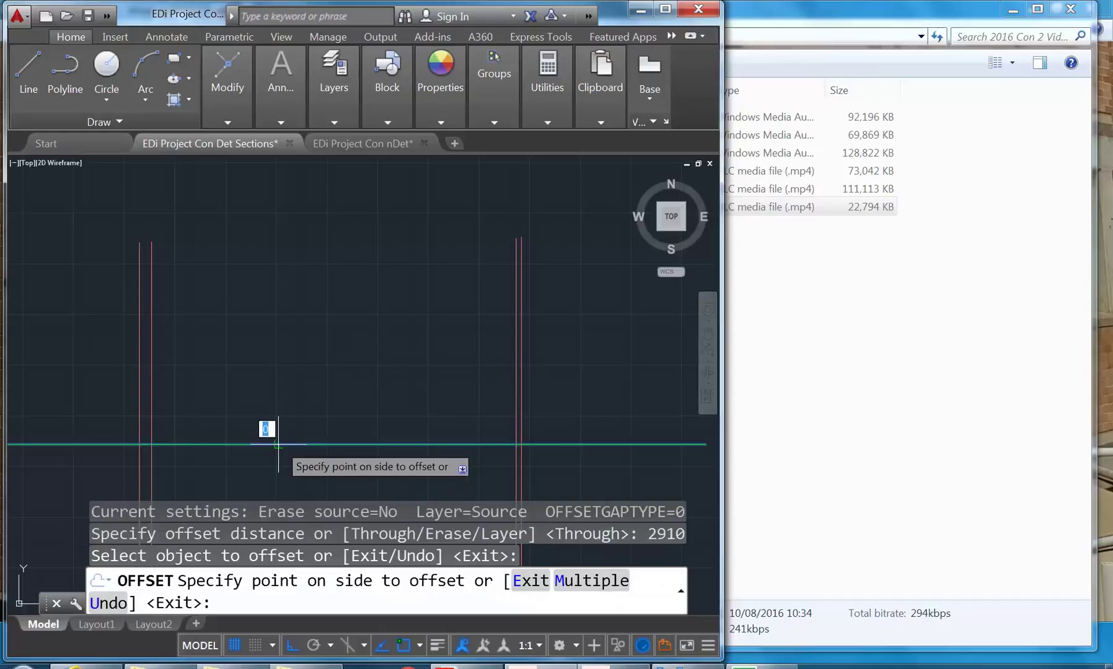
left_click(292, 233)
right_click(267, 257)
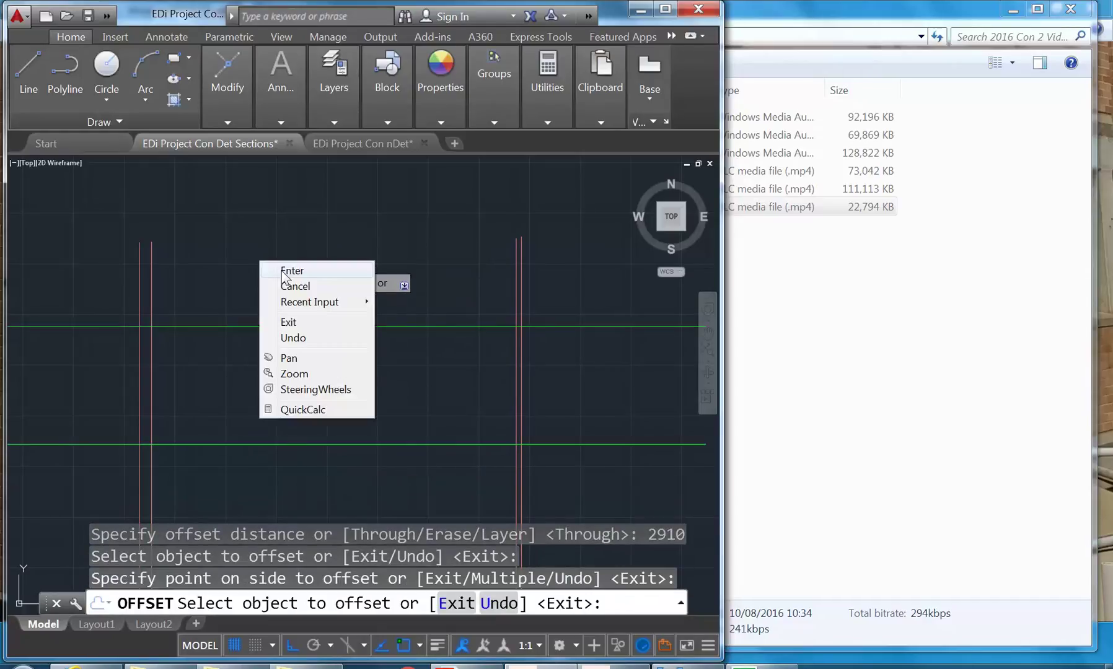
left_click(282, 269)
Step: Examine the horizontal floor lines where they cross the projected walls, and check the lower line's layer and colour
scroll(111, 378, "up", 3)
middle_click_drag(472, 384, 273, 415)
middle_click_drag(128, 447, 169, 428)
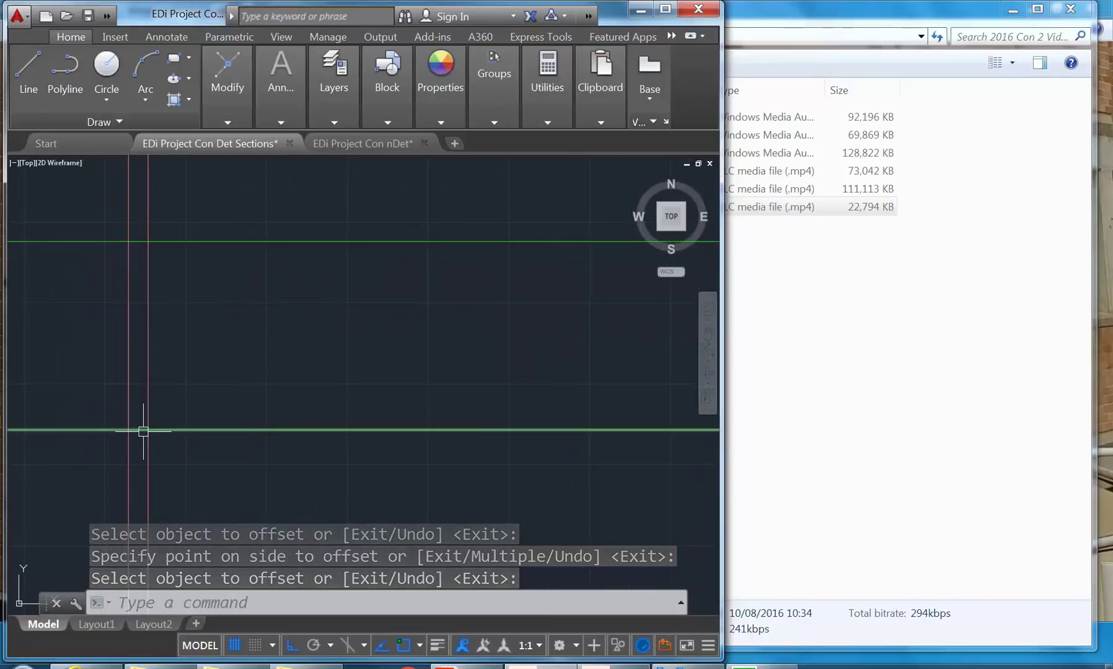
scroll(148, 428, "down", 6)
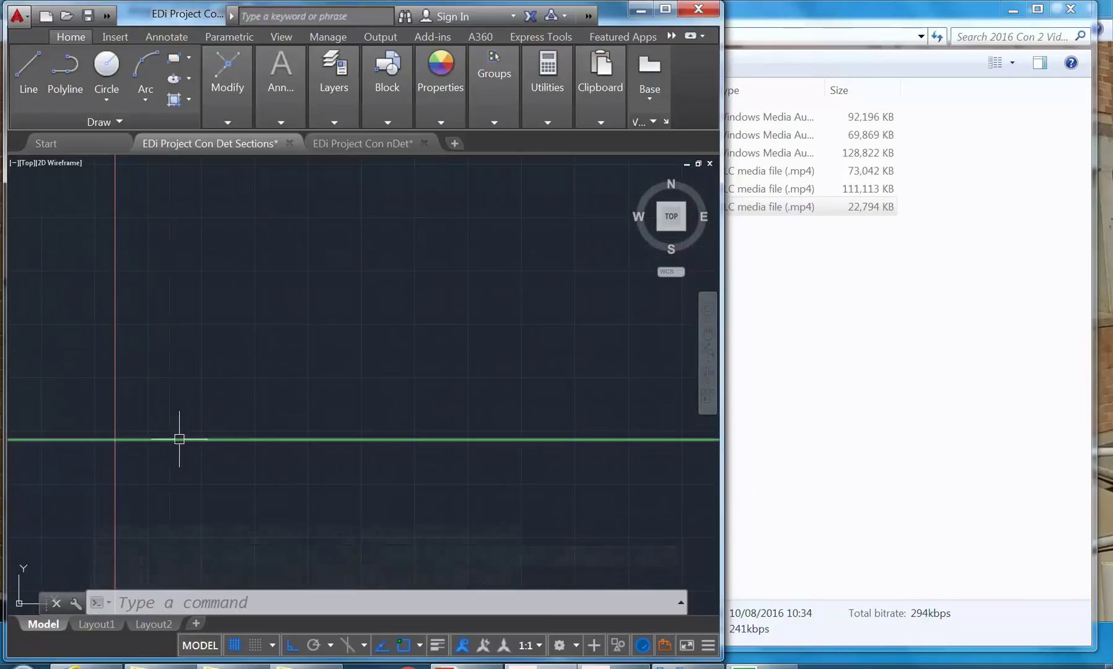
scroll(489, 288, "up", 5)
mouse_move(489, 288)
middle_mouse_down()
mouse_move(221, 387)
mouse_move(346, 353)
mouse_move(199, 410)
middle_mouse_up()
scroll(185, 415, "down", 2)
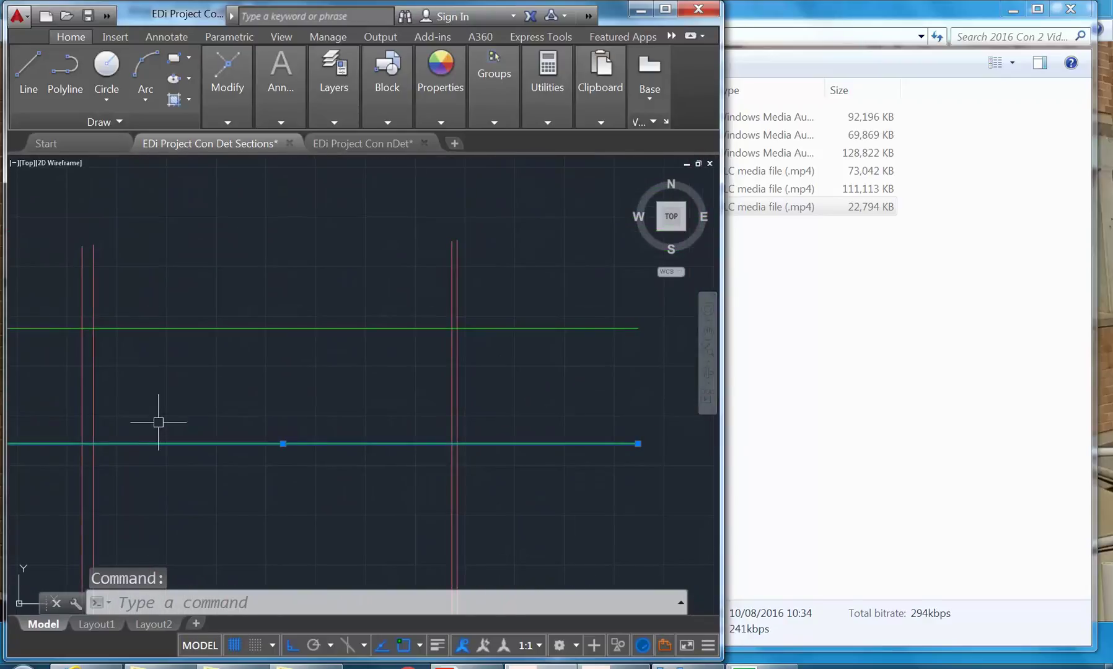
scroll(156, 420, "up", 2)
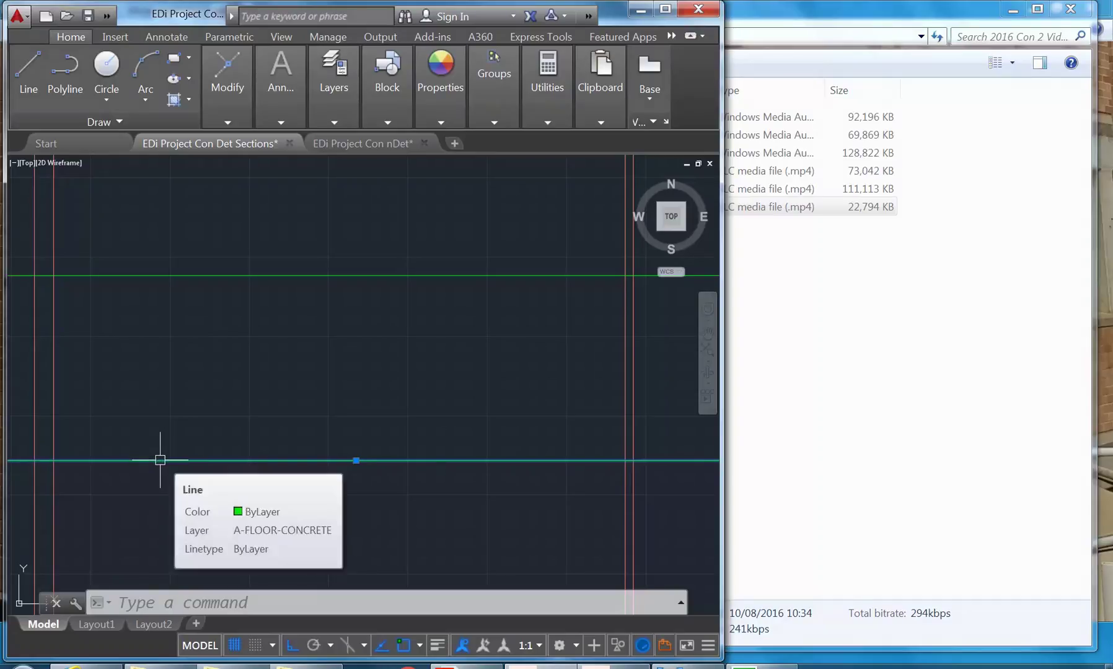
mouse_move(184, 460)
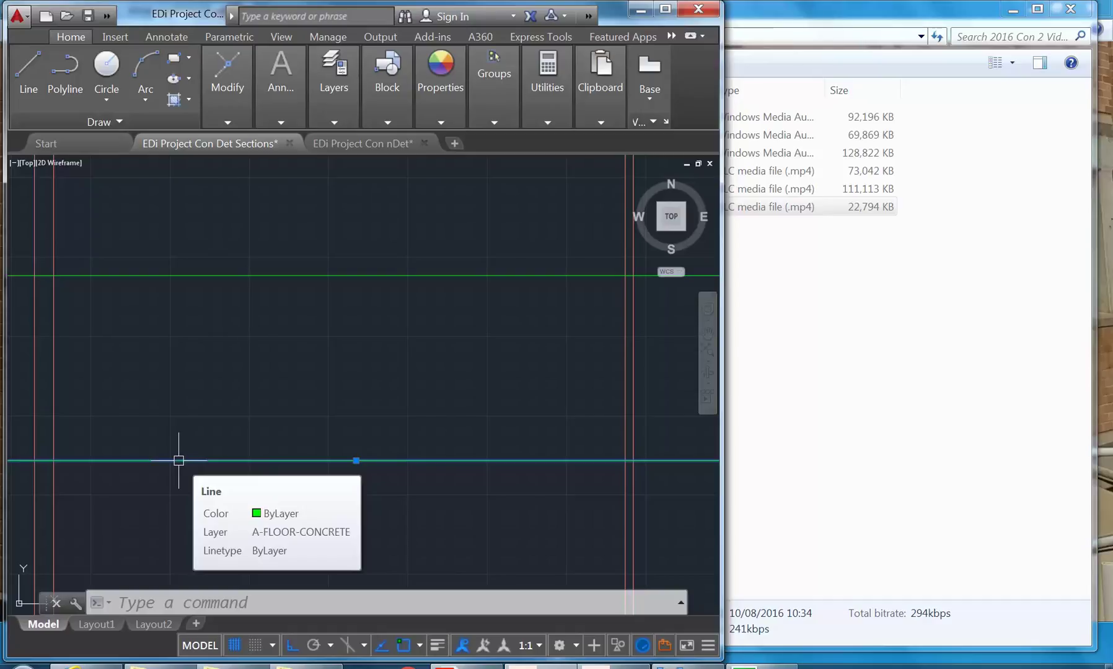
key("Escape")
key("Escape")
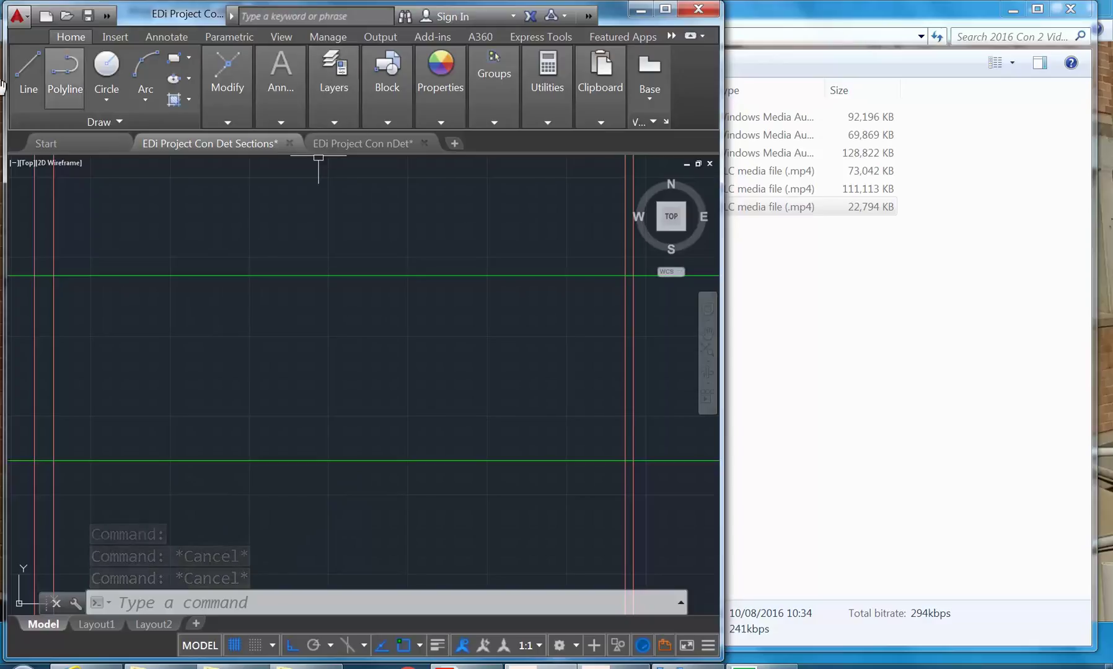
Step: Offset the lower floor line downward by 10 to form a thin floor-finish thickness
left_click(281, 93)
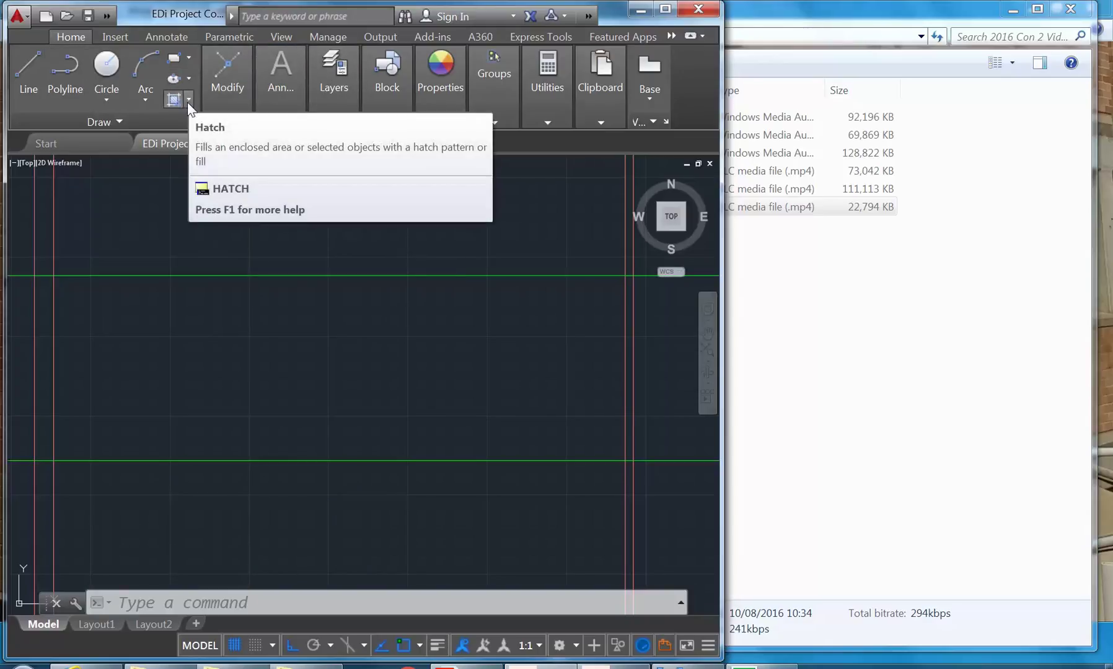
left_click(225, 98)
left_click(403, 184)
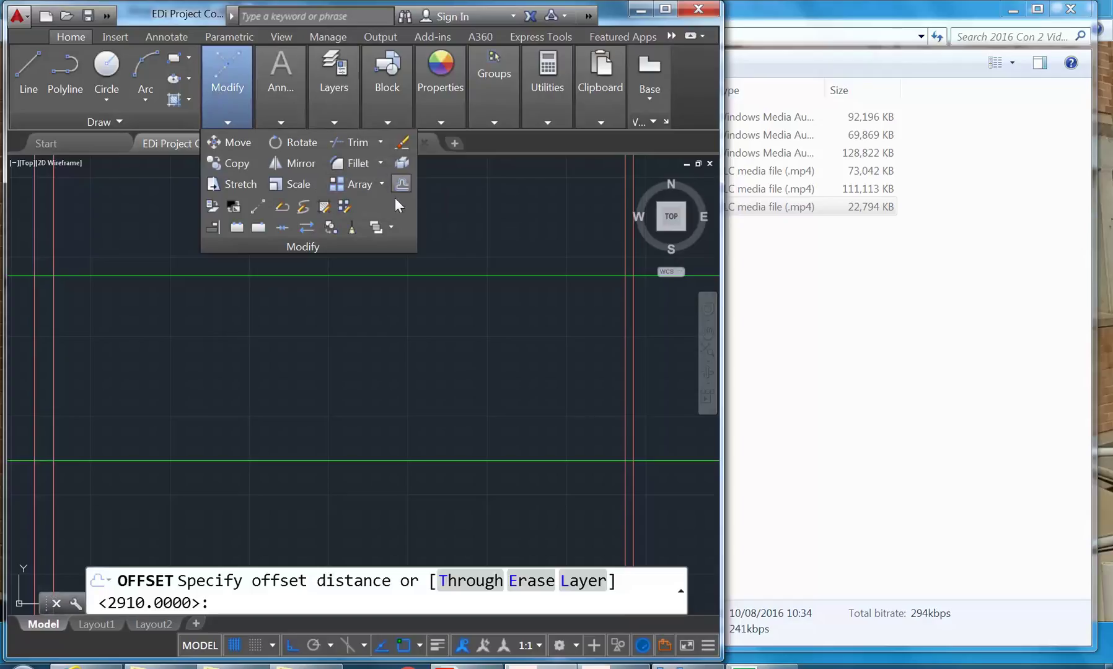
type("10")
key("Return")
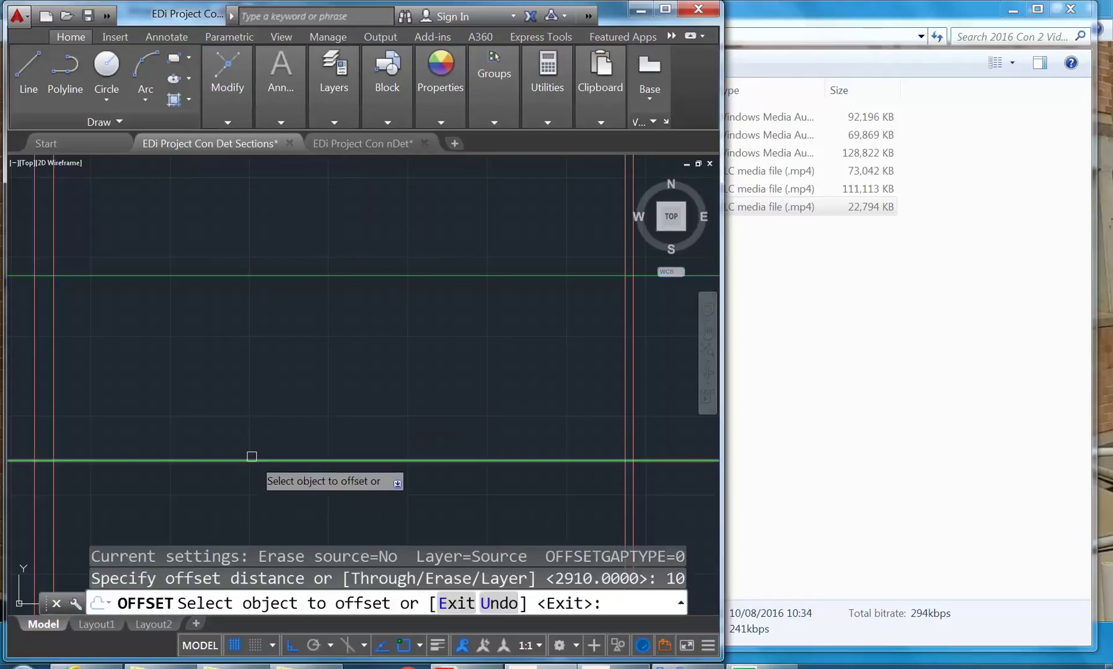
left_click(250, 461)
left_click(247, 481)
key("Return")
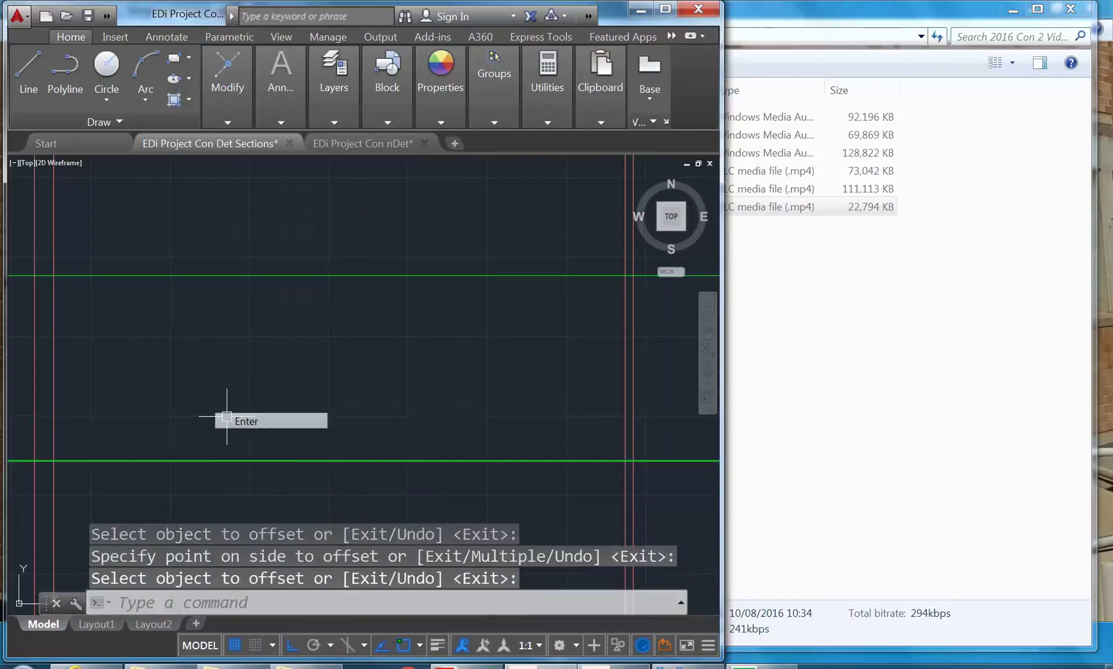
Step: Create a new layer named A-FLOOR-CARPET for the floor finish
scroll(236, 368, "up", 4)
scroll(110, 377, "up", 4)
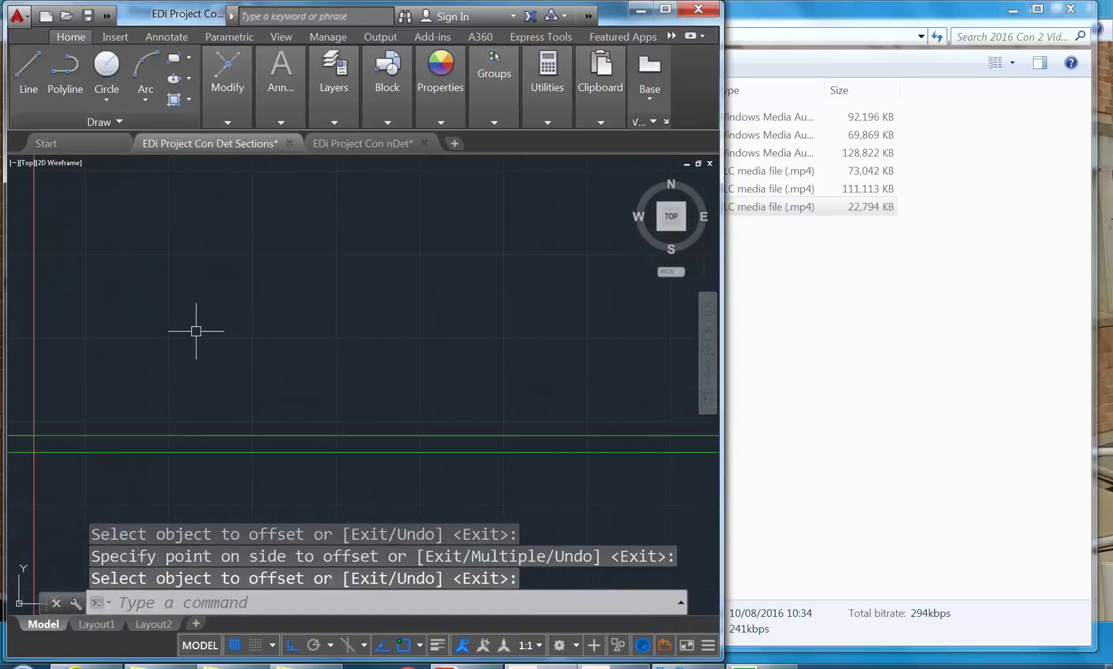
mouse_move(265, 322)
middle_mouse_down()
mouse_move(291, 311)
mouse_move(318, 320)
middle_mouse_up()
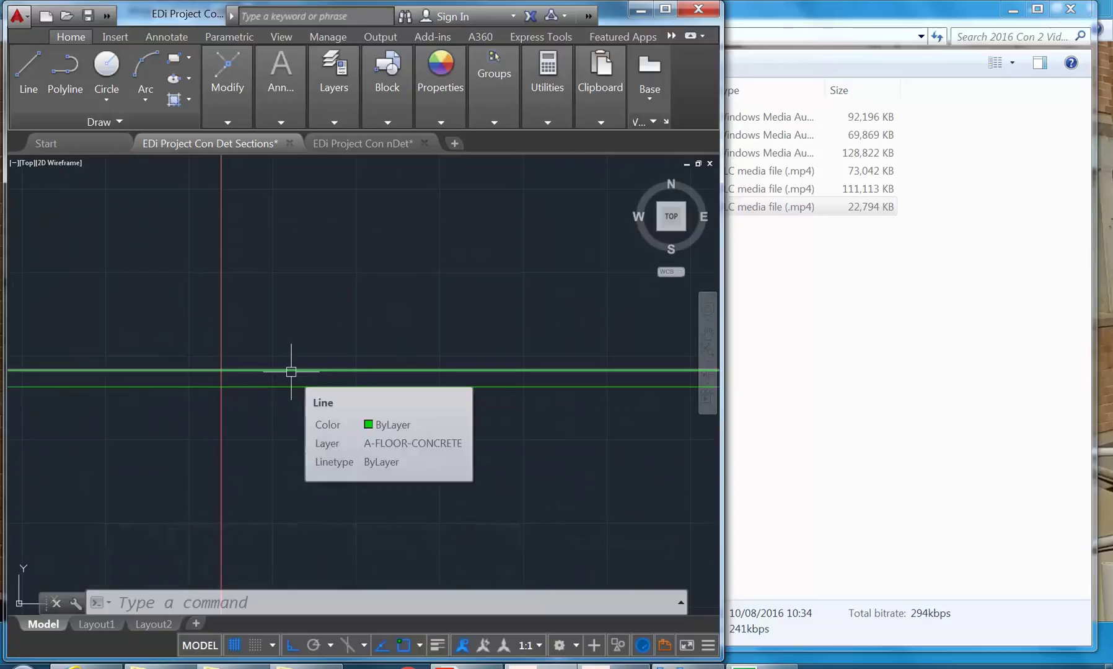
mouse_move(219, 73)
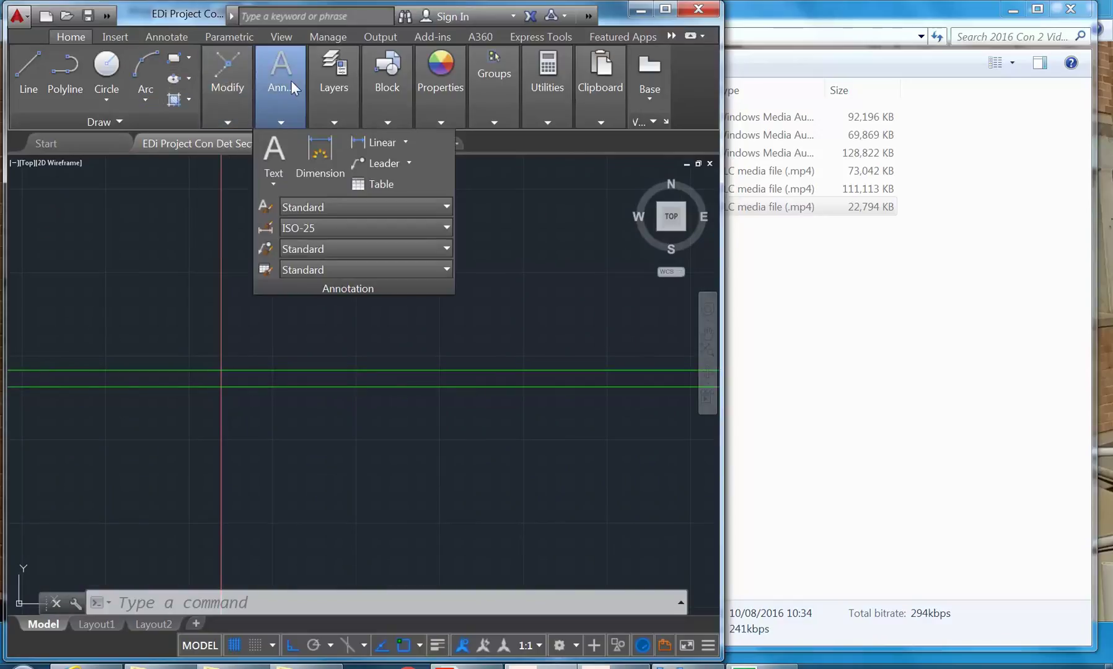
mouse_move(321, 83)
left_click(333, 158)
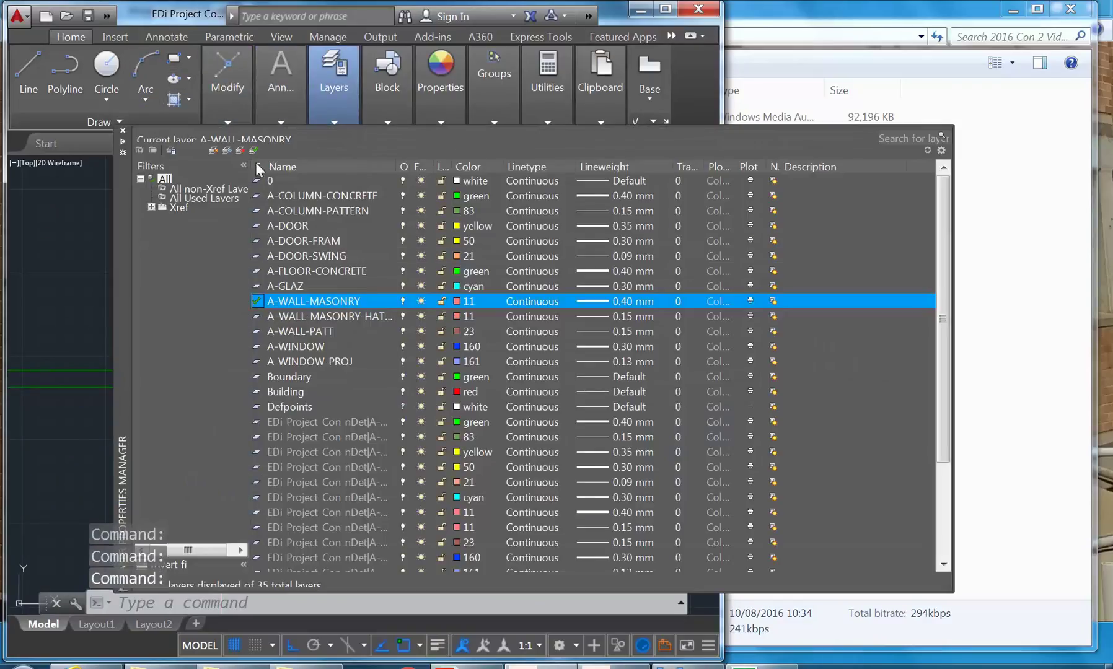
left_click(215, 149)
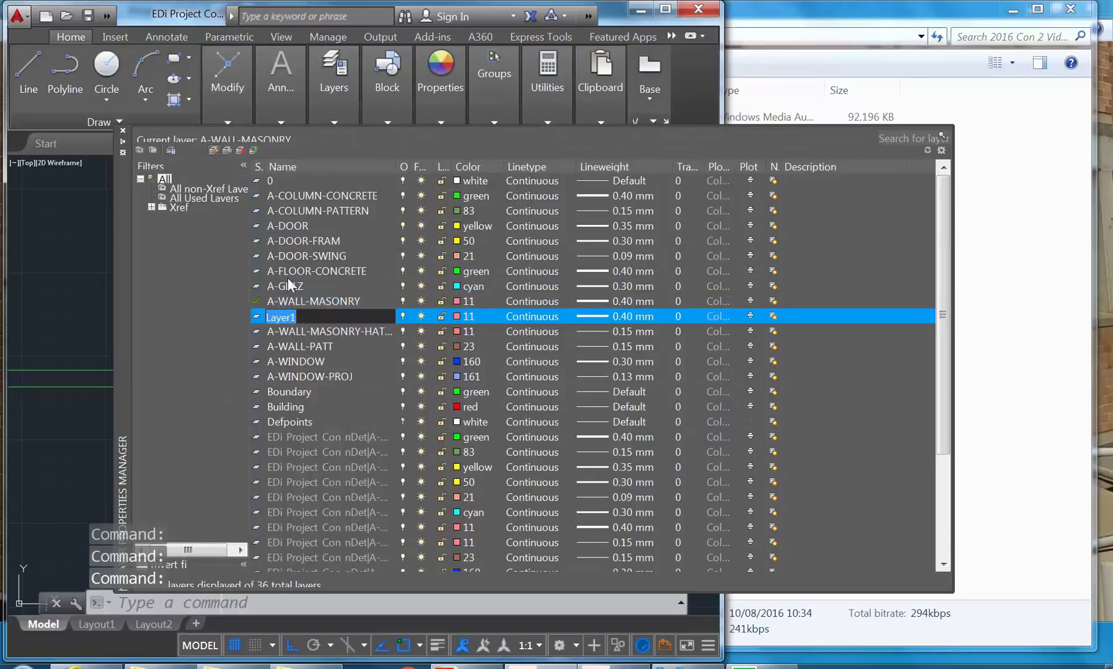
type("A-FLOOR")
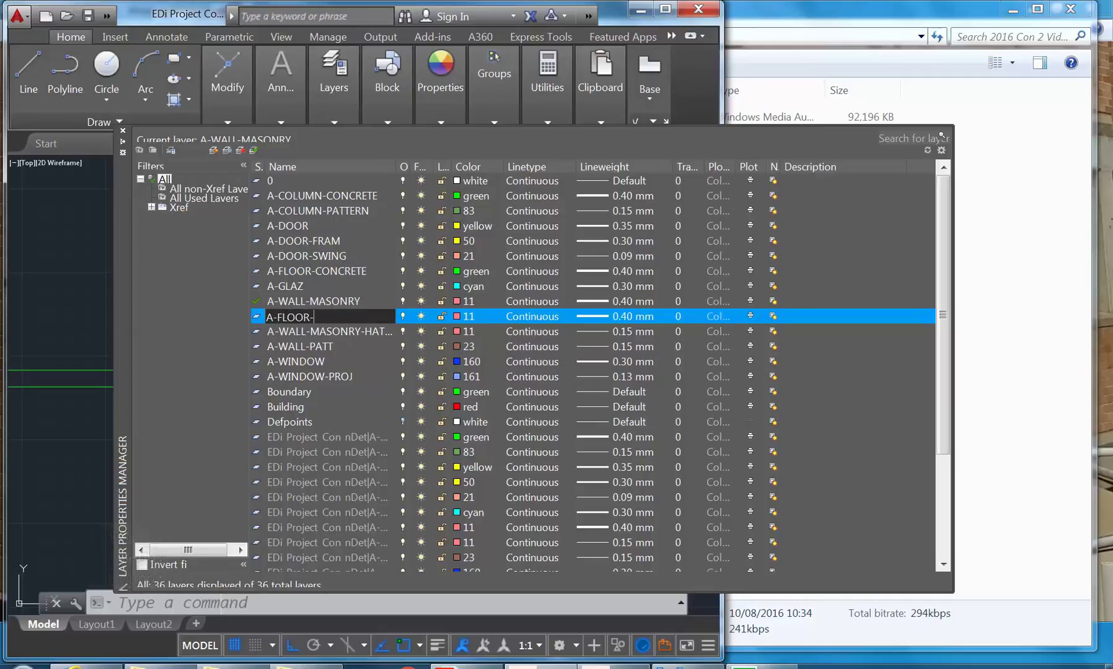
type("-CARPET")
key("Return")
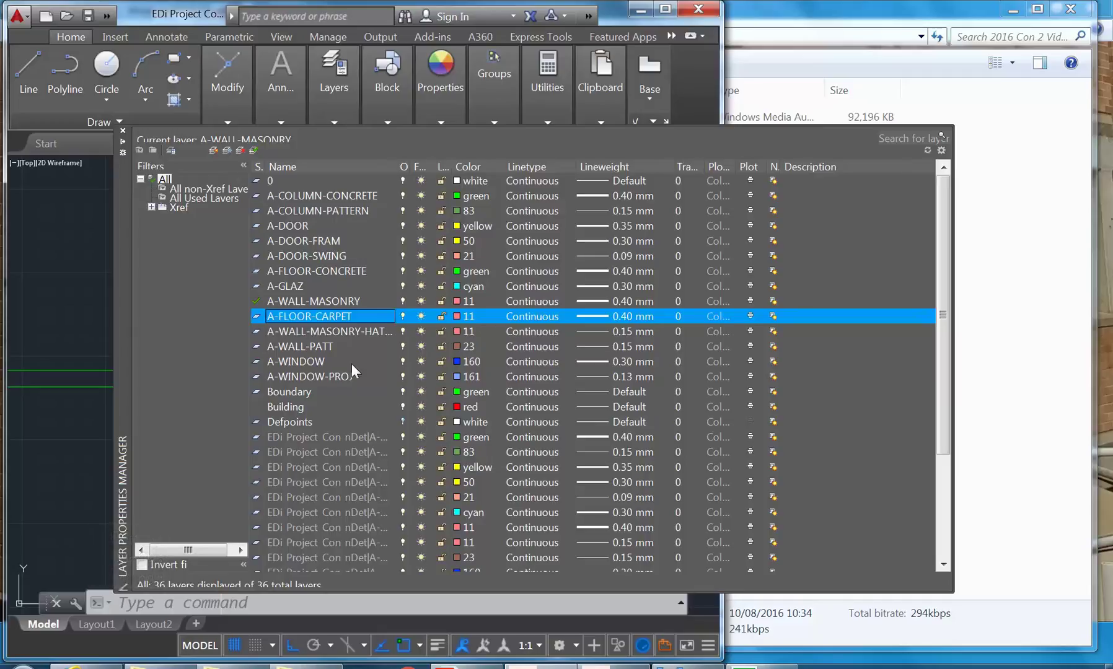
Step: Assign index colour 140 to the A-FLOOR-CARPET layer and sort the layer list by name
left_click(456, 316)
left_click(532, 263)
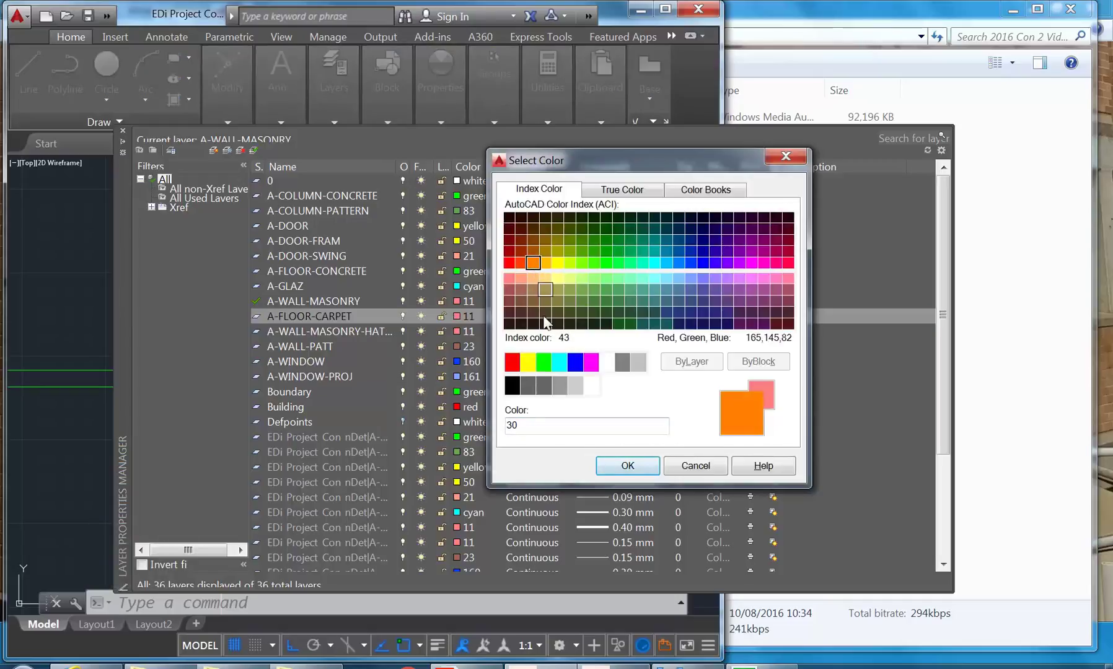
left_click(656, 264)
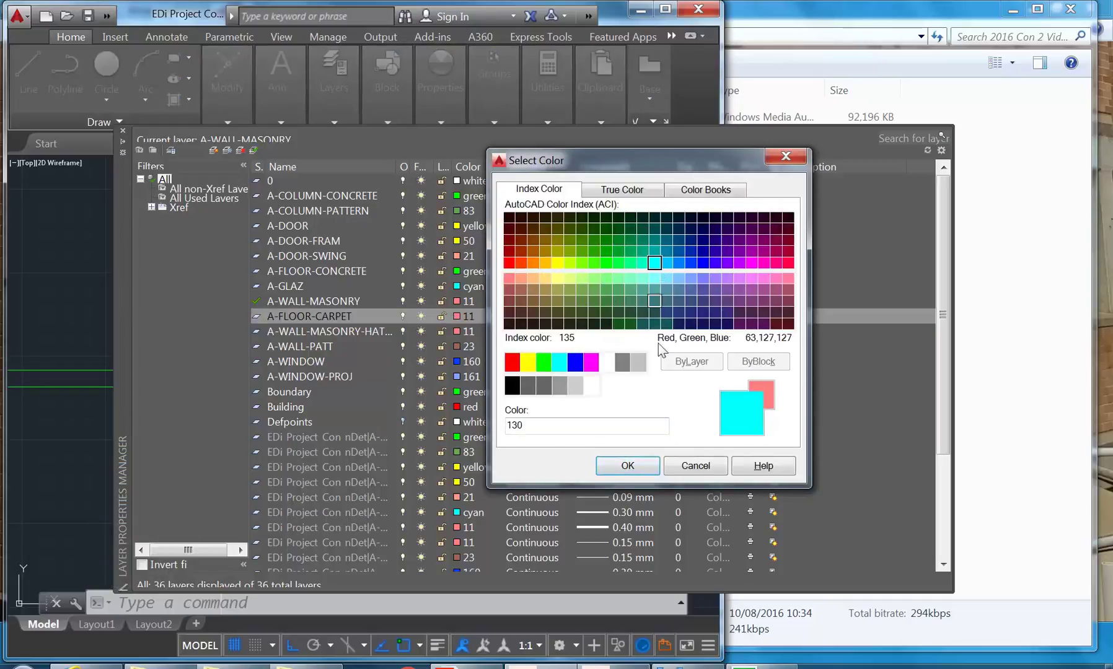
left_click(667, 263)
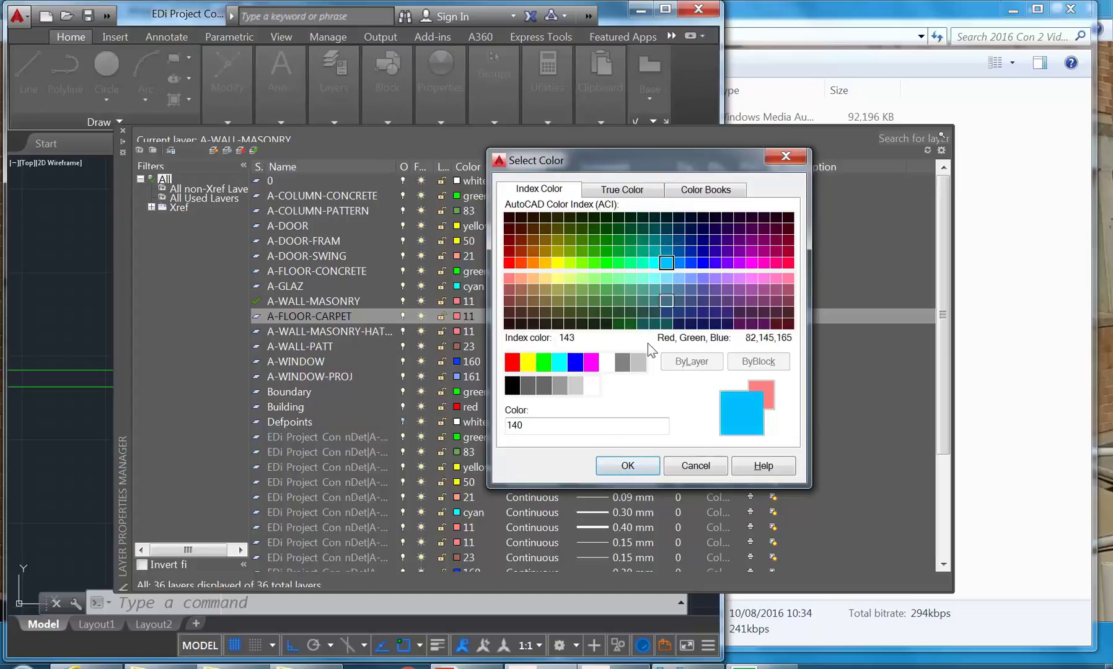
left_click(628, 466)
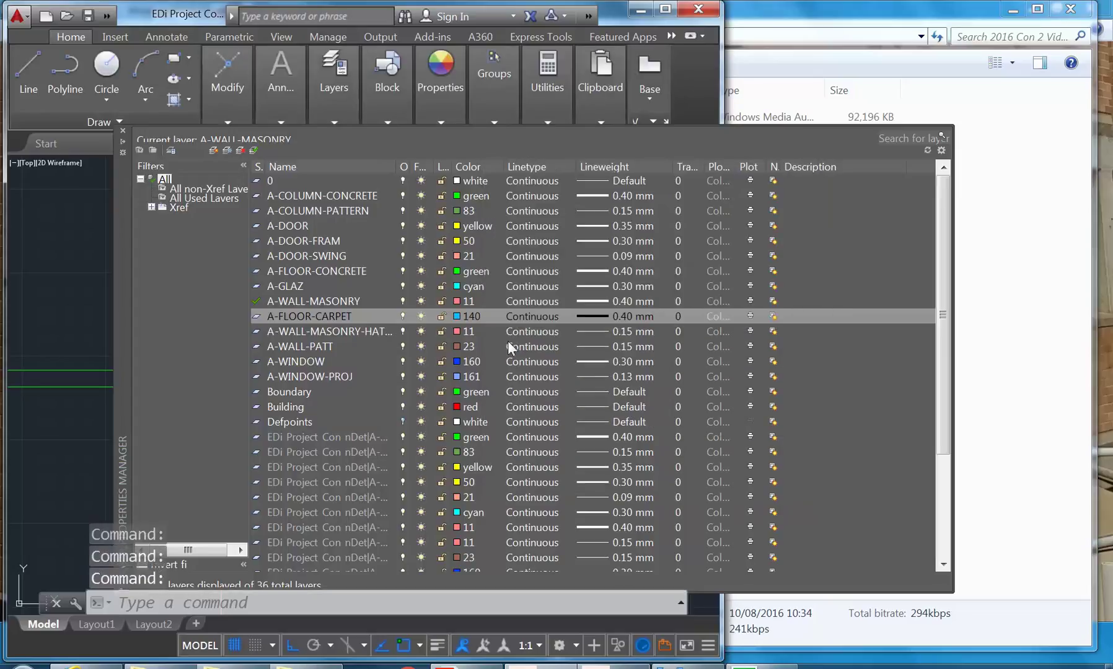
left_click(323, 165)
left_click(324, 165)
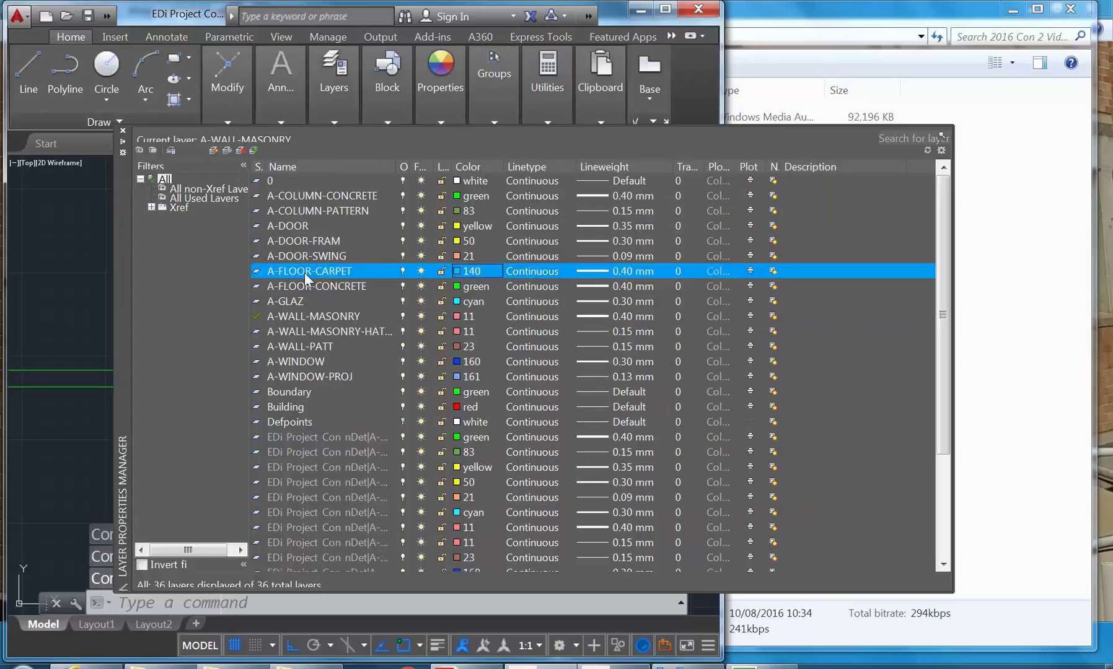
Step: Set the A-FLOOR-CARPET layer's lineweight to 0.25 mm and make it the current layer
left_click(597, 273)
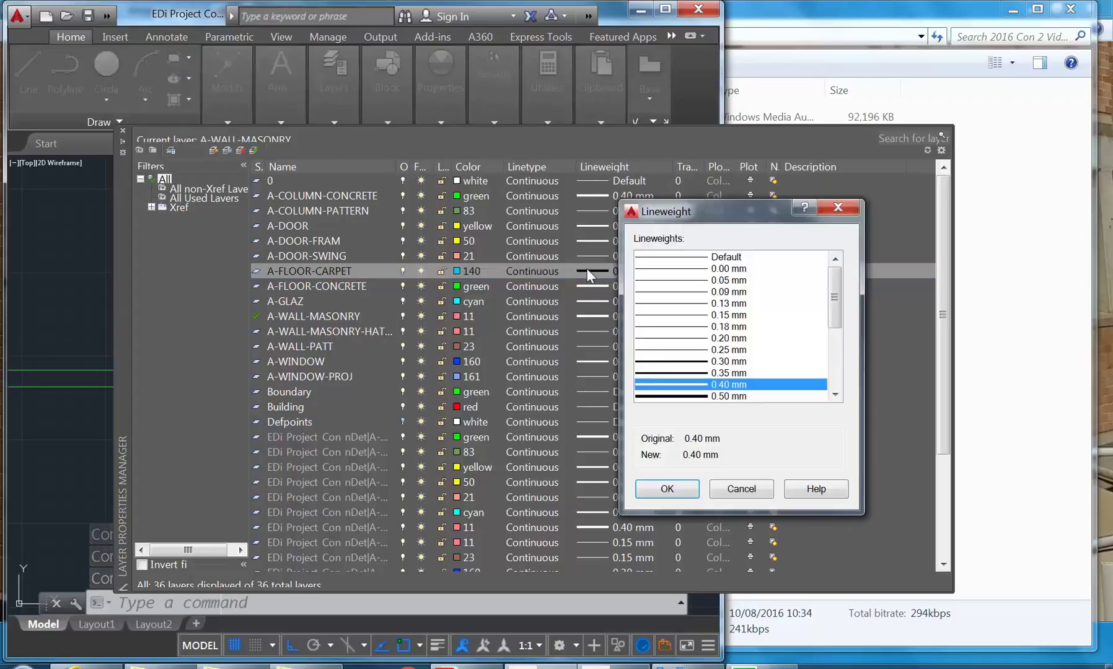
left_click(678, 333)
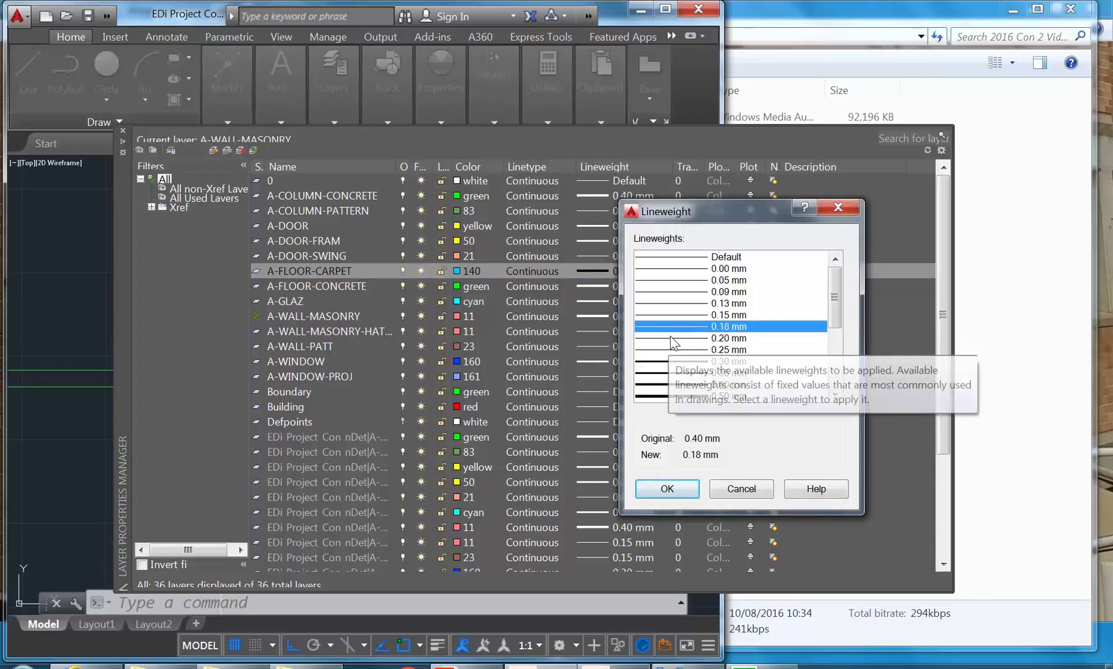
left_click(672, 339)
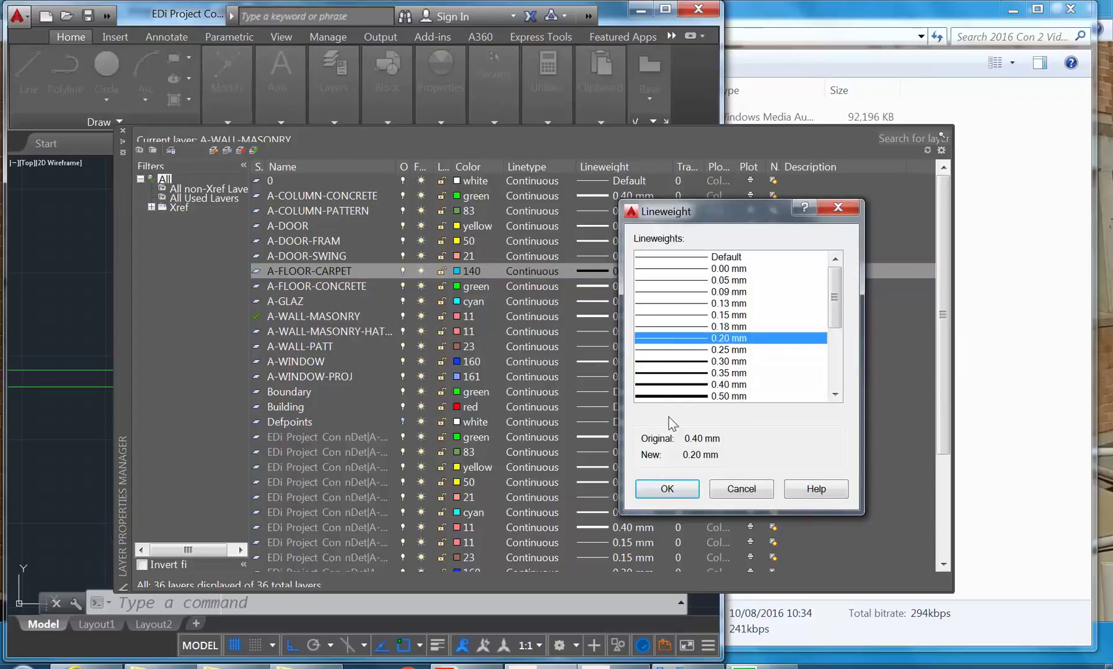
left_click(669, 350)
left_click(662, 488)
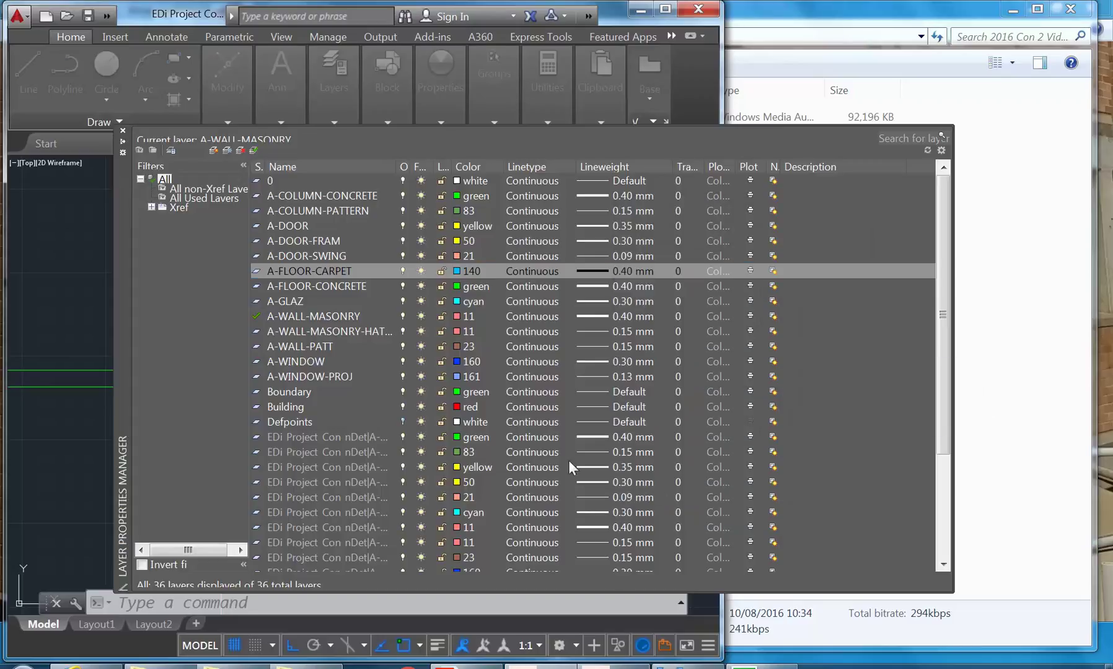
left_click(254, 151)
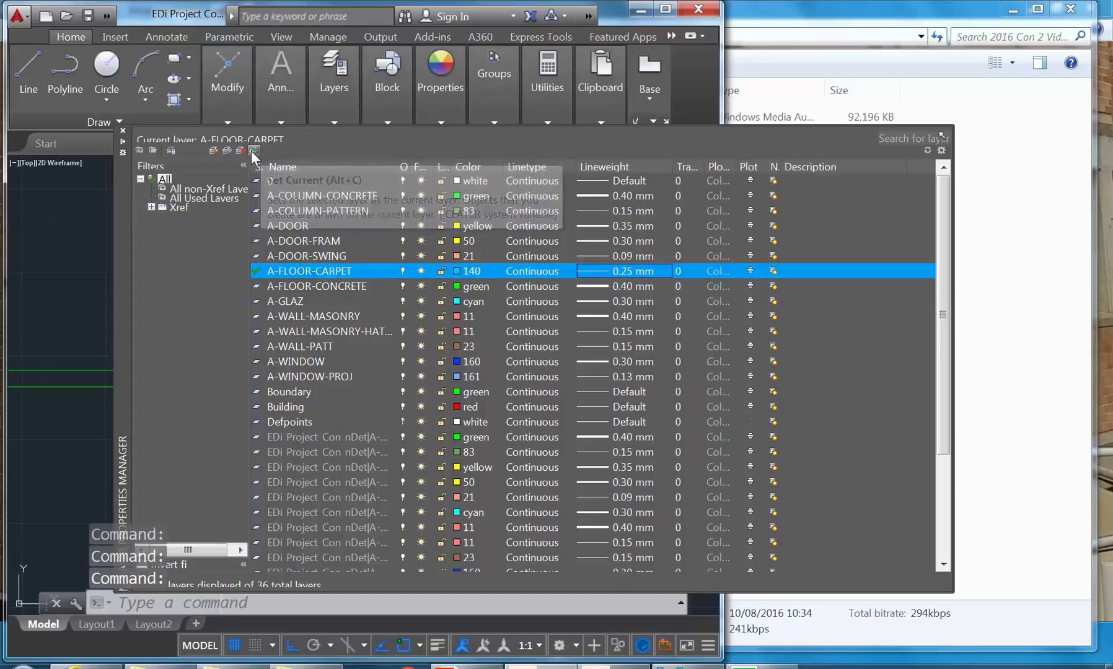
Step: Close the layer manager and turn on lineweight display to check the wall and floor lines
left_click(123, 130)
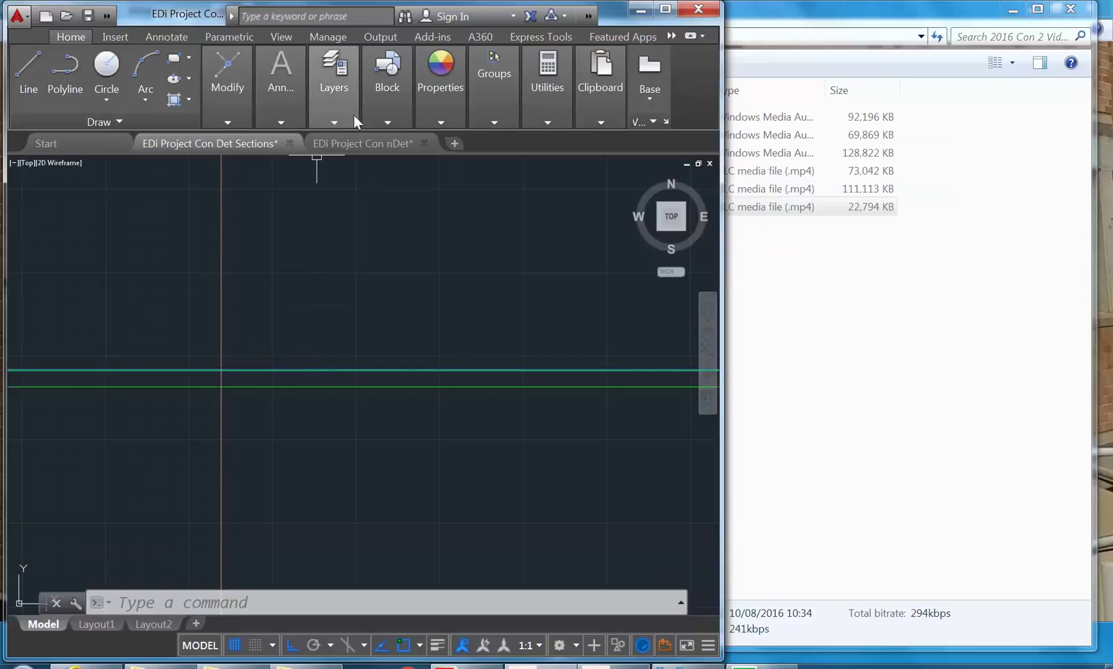
left_click(438, 645)
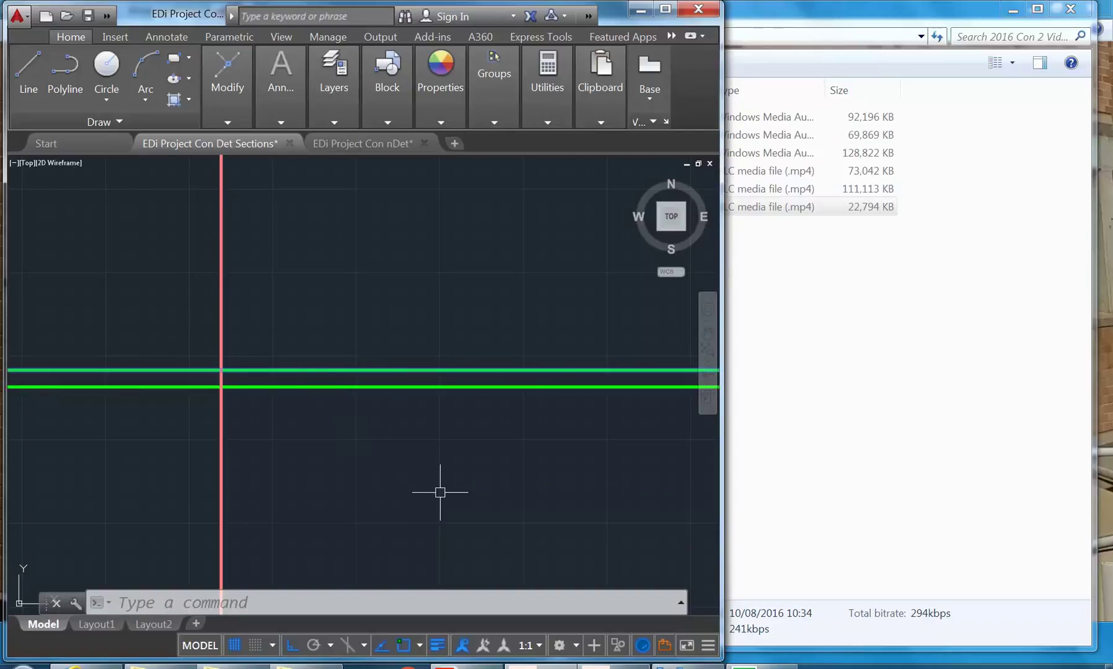
scroll(345, 285, "down", 5)
scroll(339, 381, "down", 2)
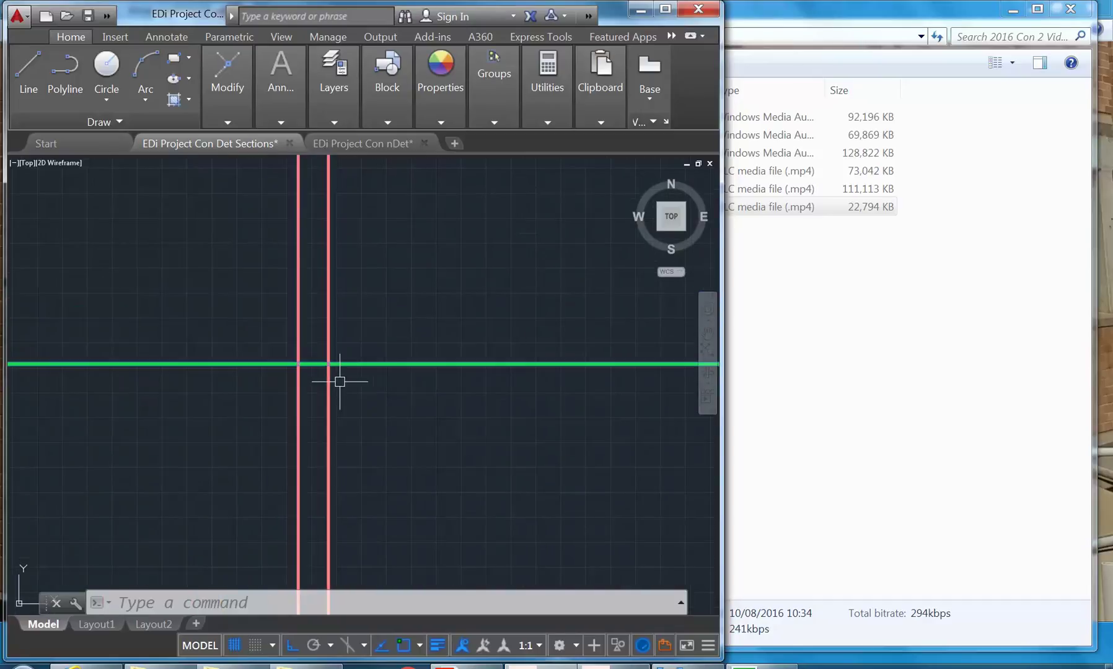
Step: Move the upper of the two closely spaced floor lines onto the A-FLOOR-CARPET layer
scroll(325, 365, "up", 8)
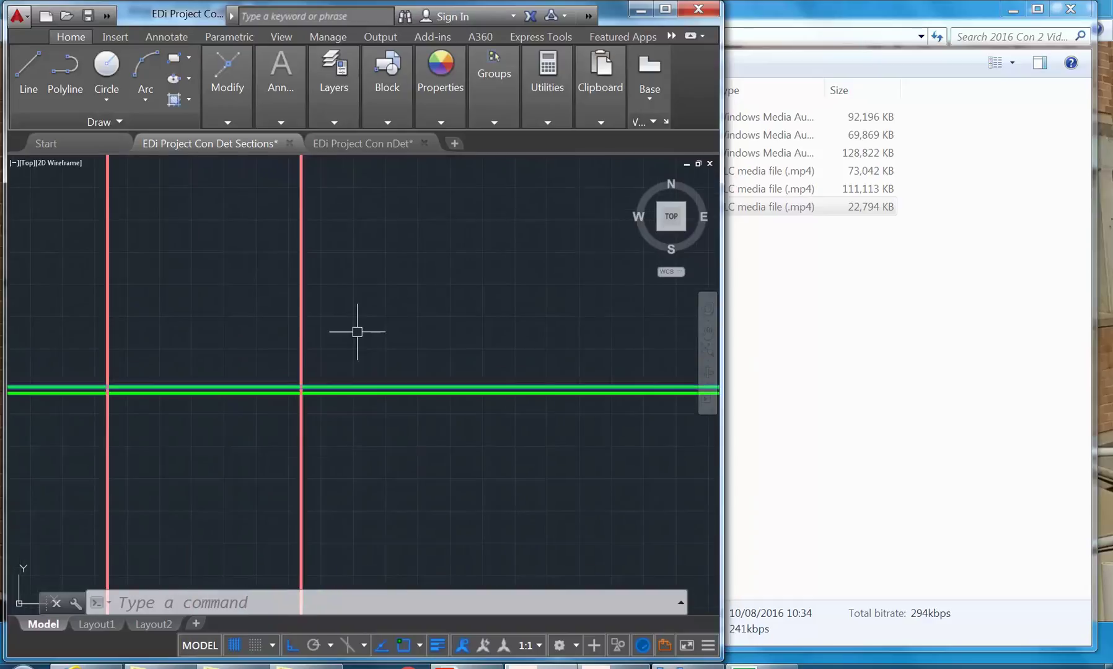
left_click(315, 85)
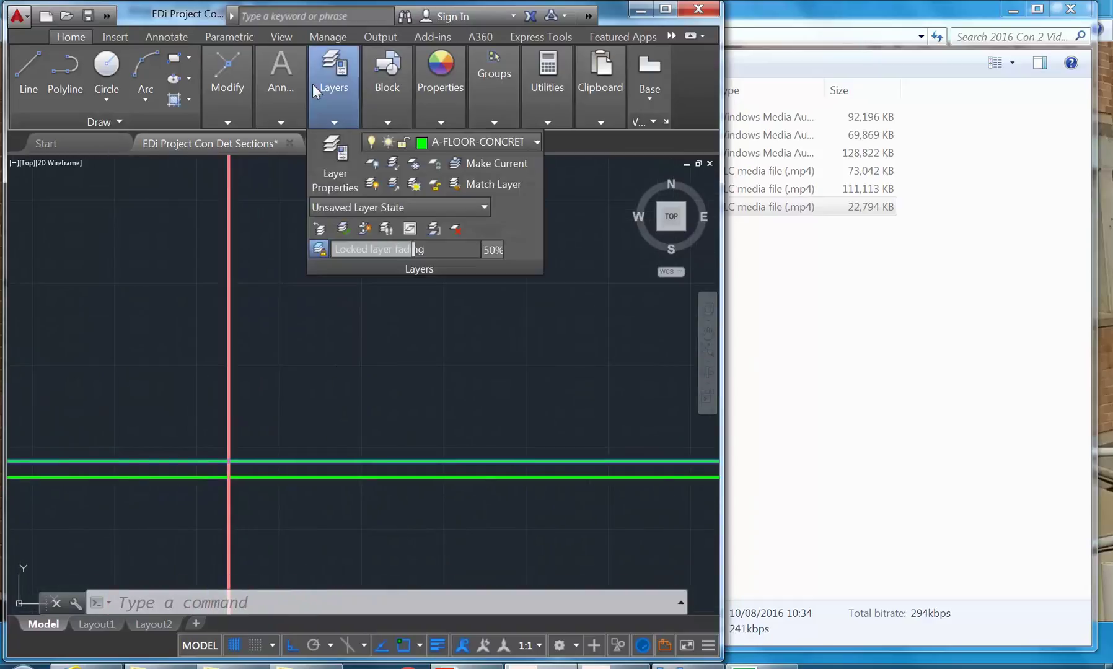
left_click(439, 141)
scroll(489, 317, "up", 3)
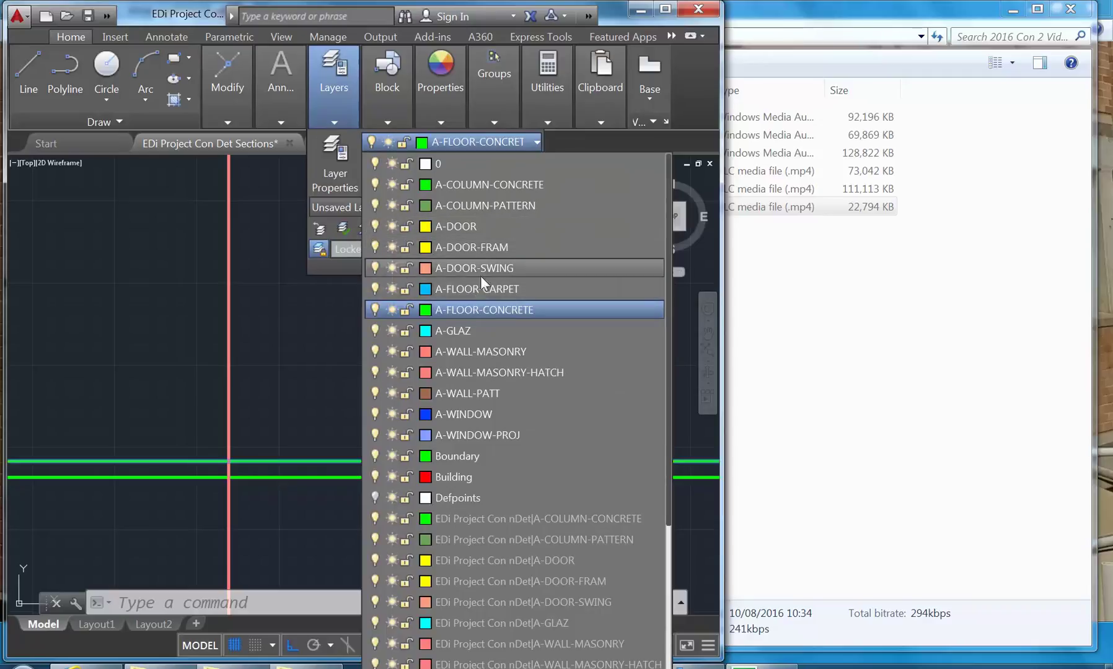
left_click(480, 289)
key("Escape")
key("Escape")
middle_click_drag(231, 447, 303, 422)
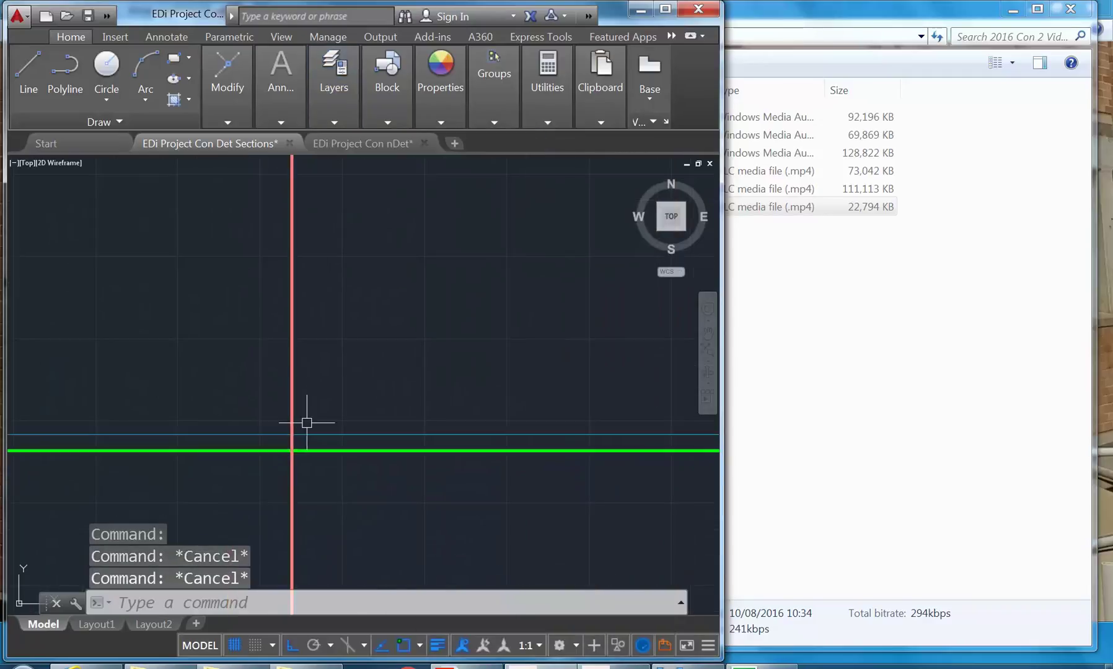
middle_click_drag(253, 343, 279, 332)
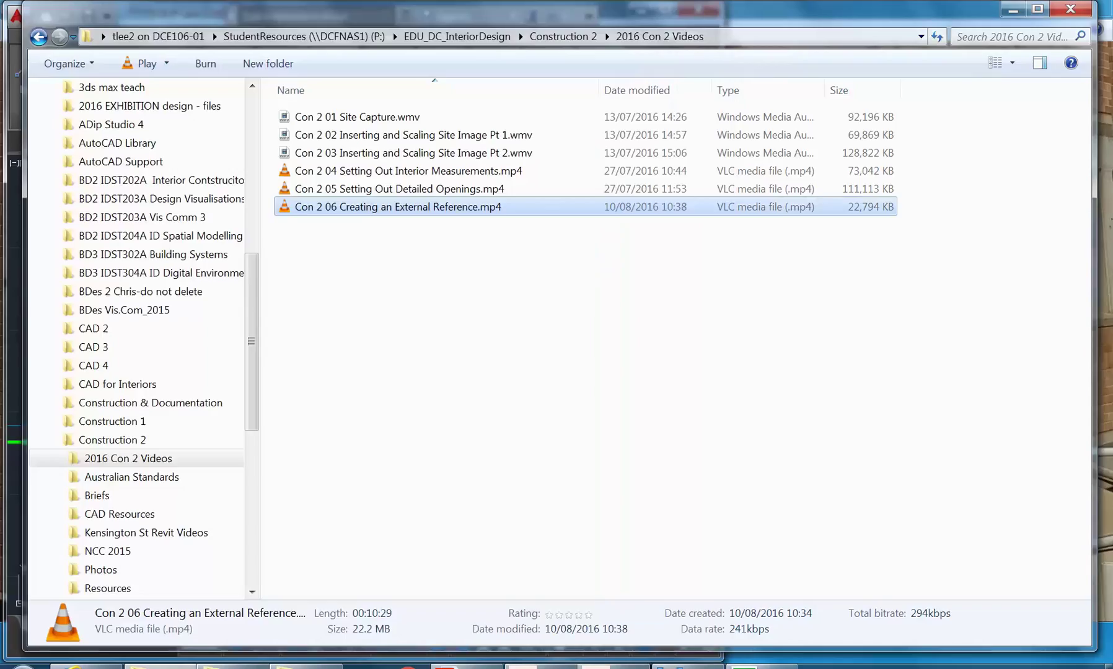
Step: Switch to File Explorer and open photo 20160804_155651.jpg from the Construction 2 Photos folder in Windows Photo Viewer
key("alt+Tab")
left_click(368, 341)
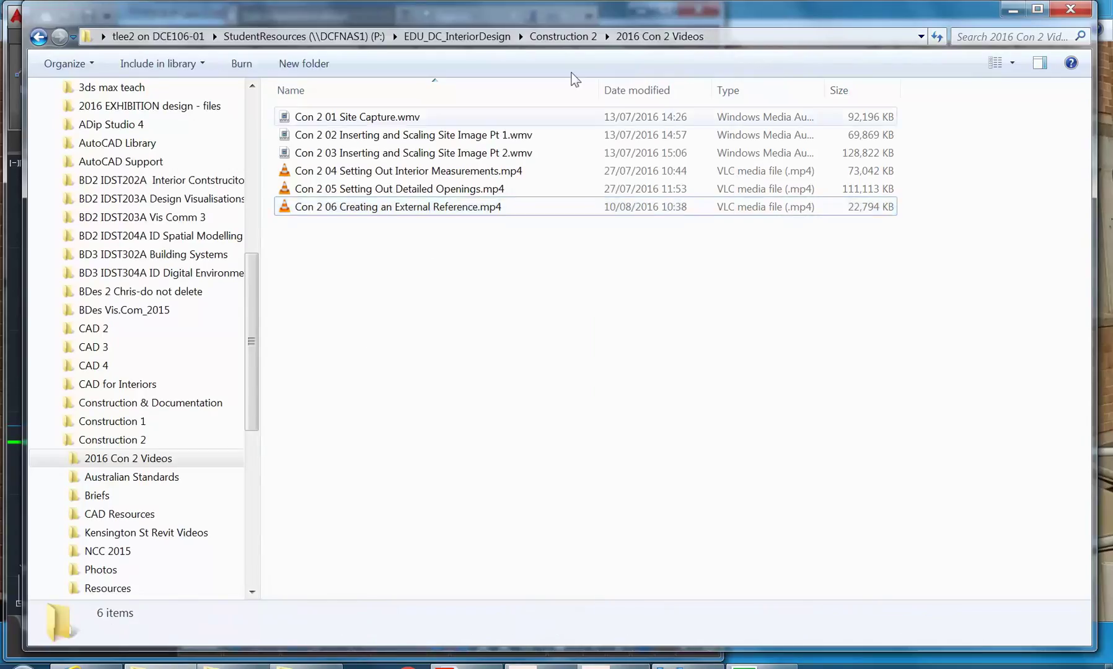
left_click(567, 42)
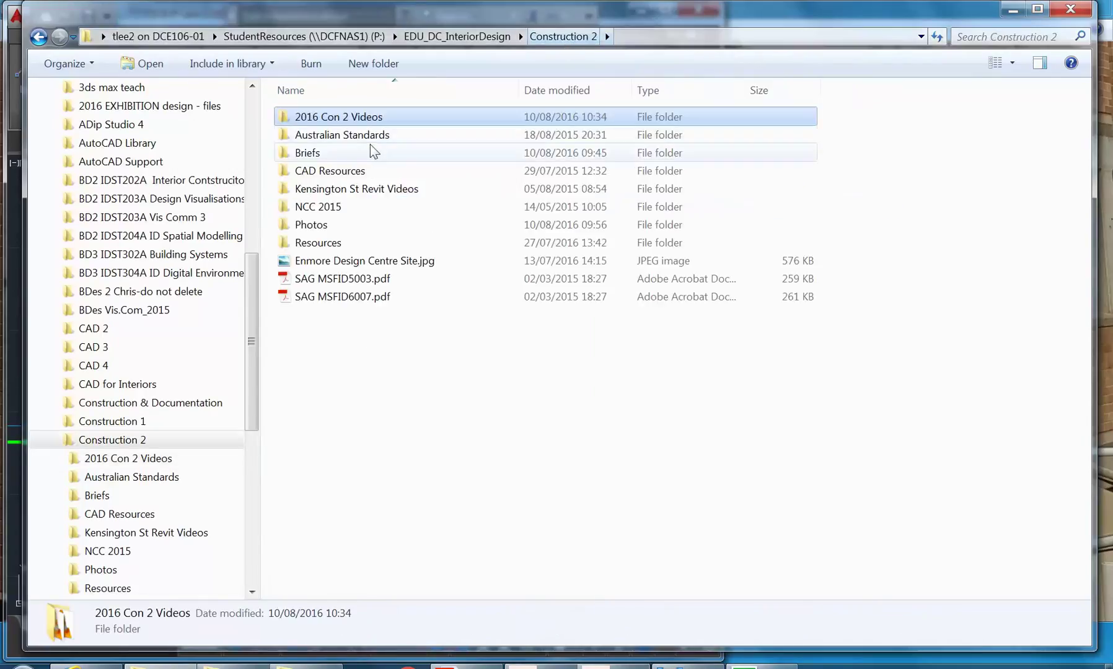
double_click(321, 225)
right_click(332, 130)
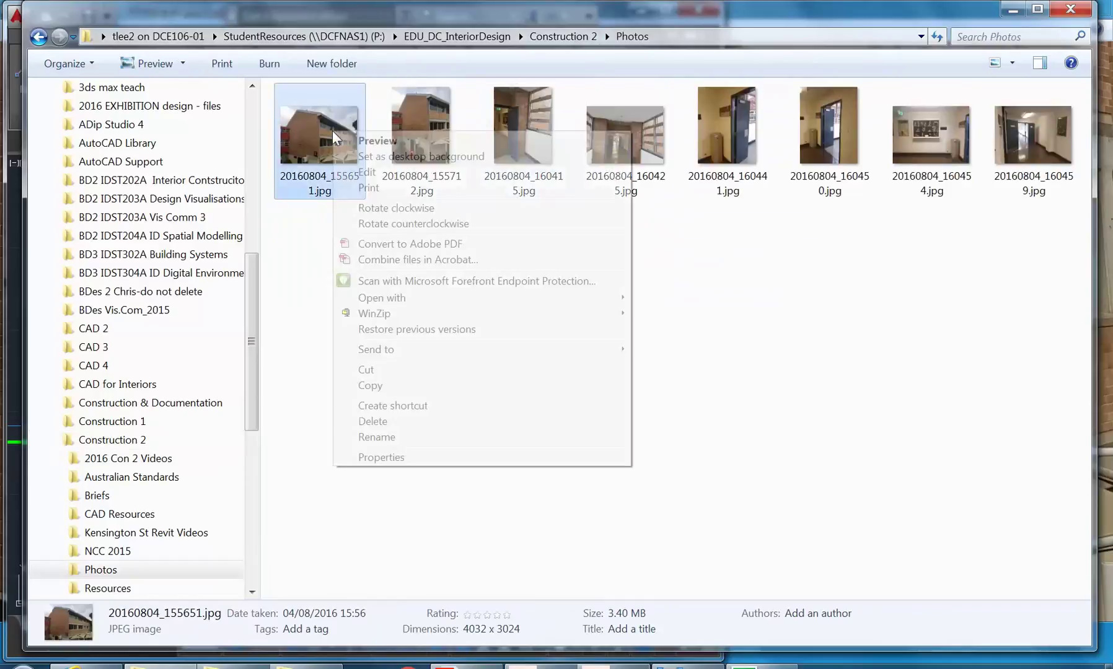
mouse_move(377, 300)
left_click(726, 403)
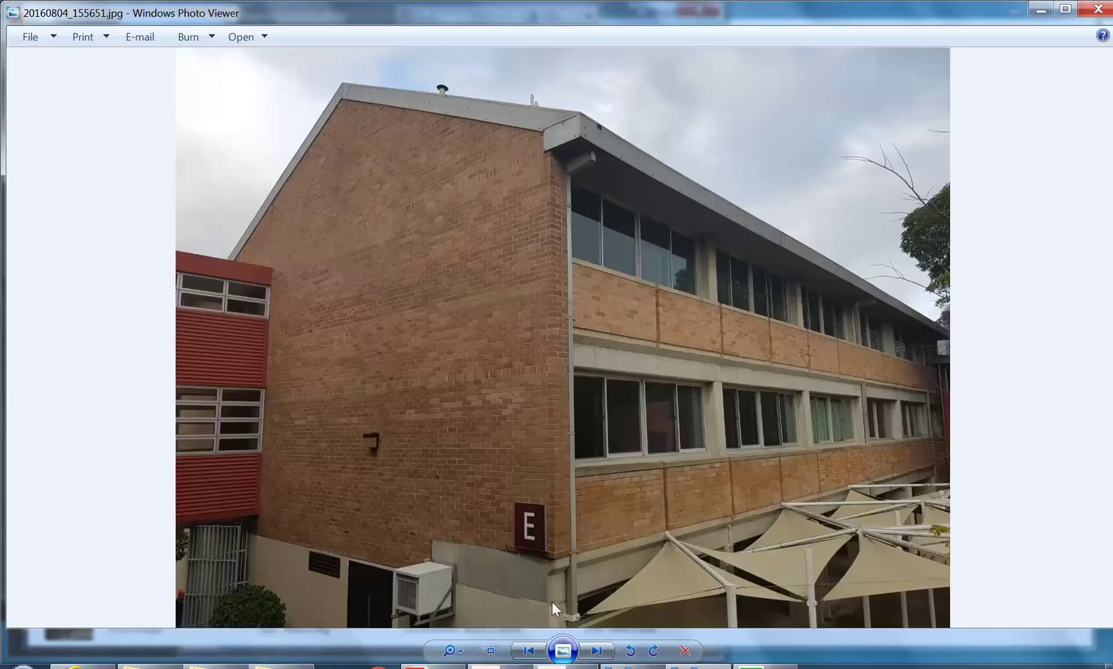
Step: Examine in the building photo how the brick wall meets the concrete base and floor edge, then return to AutoCAD
scroll(552, 602, "up", 2)
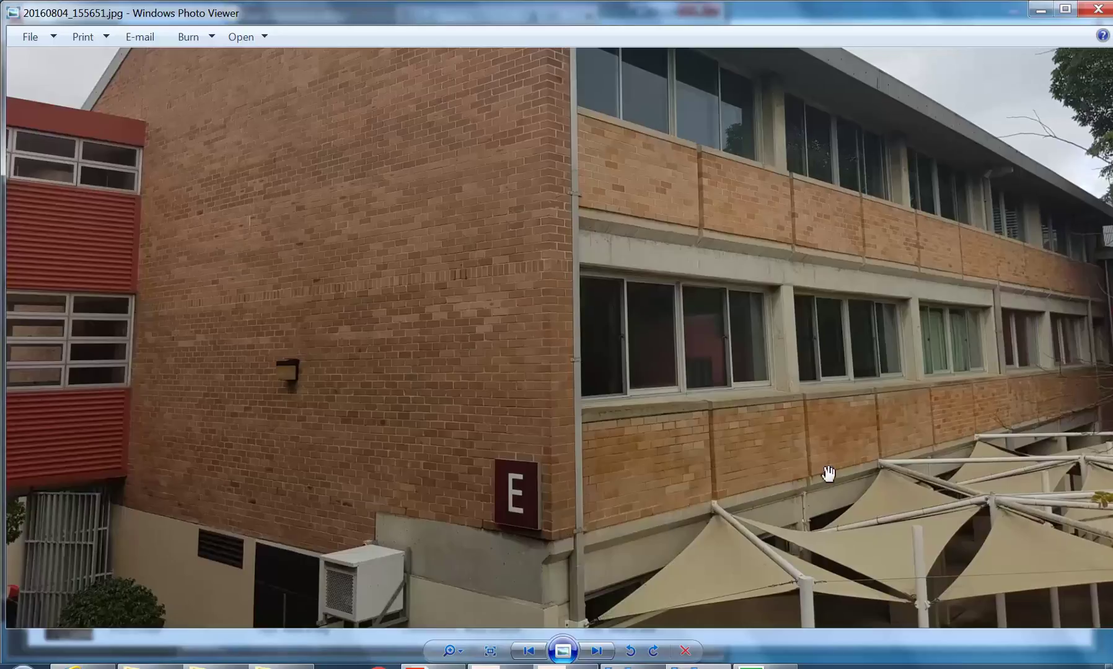
scroll(499, 569, "up", 3)
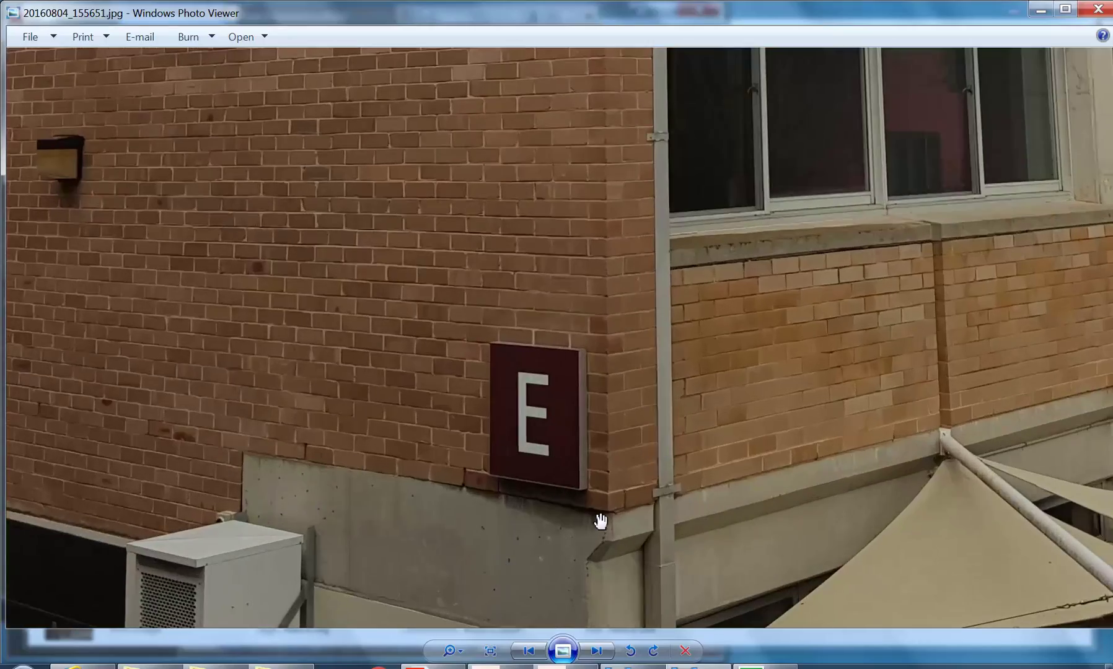
scroll(600, 522, "down", 5)
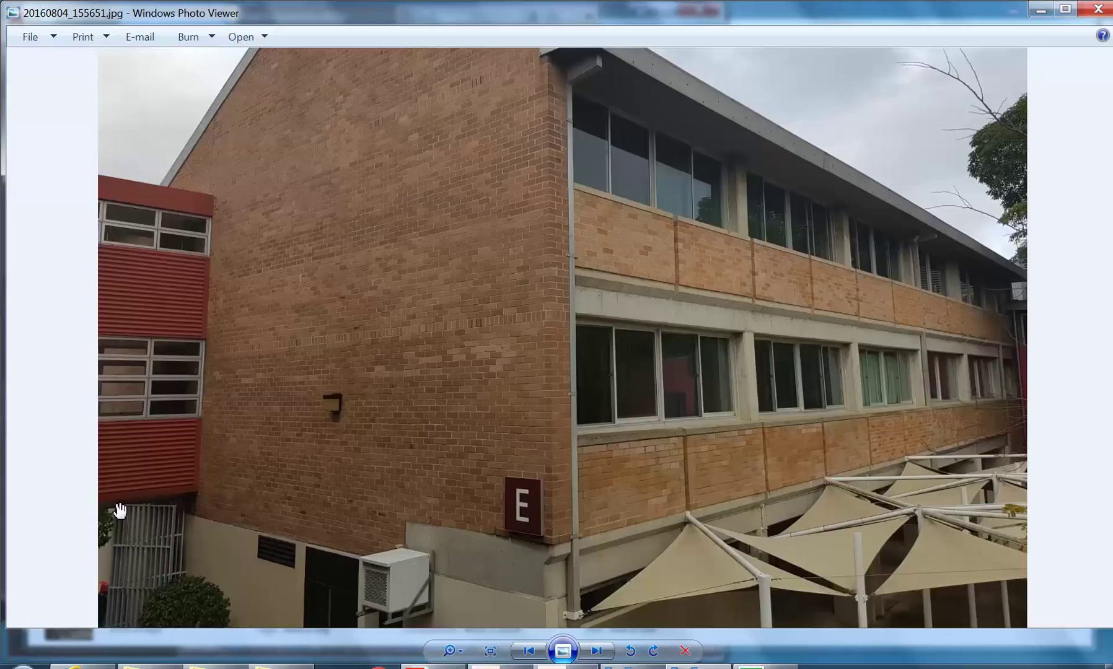
scroll(119, 512, "up", 1)
scroll(180, 503, "up", 1)
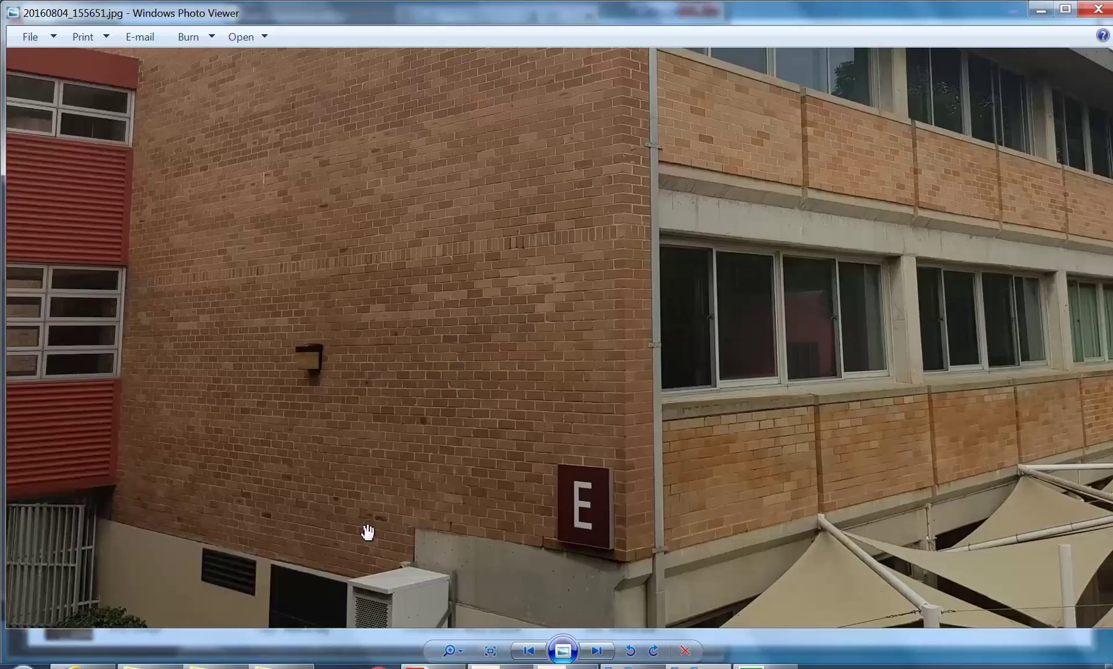
scroll(230, 495, "down", 3)
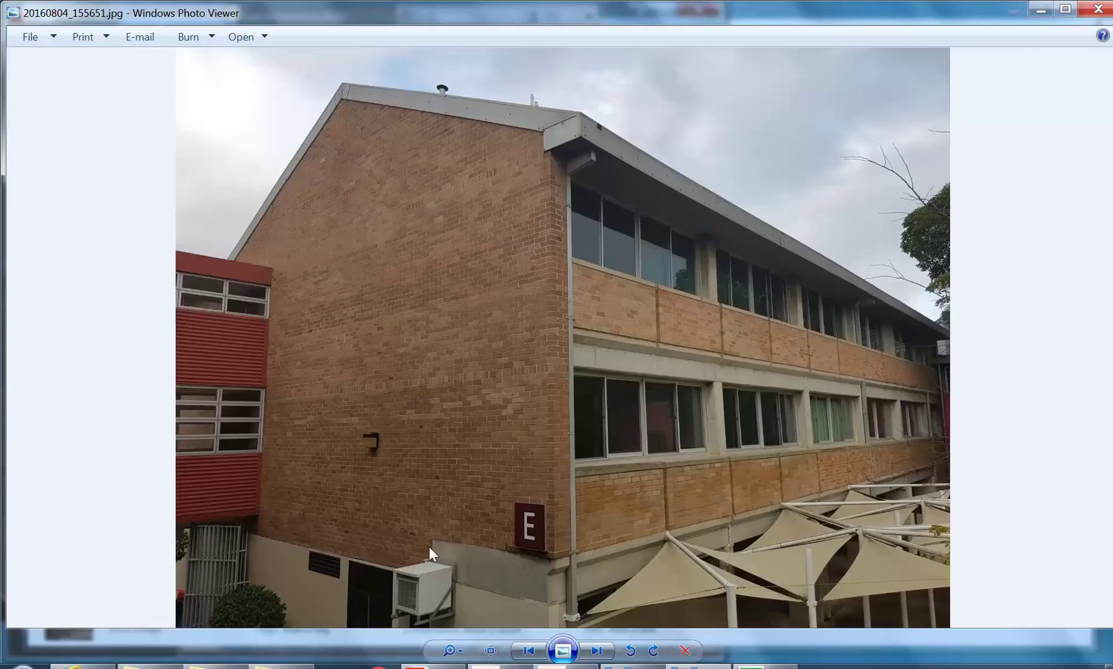
scroll(429, 547, "up", 2)
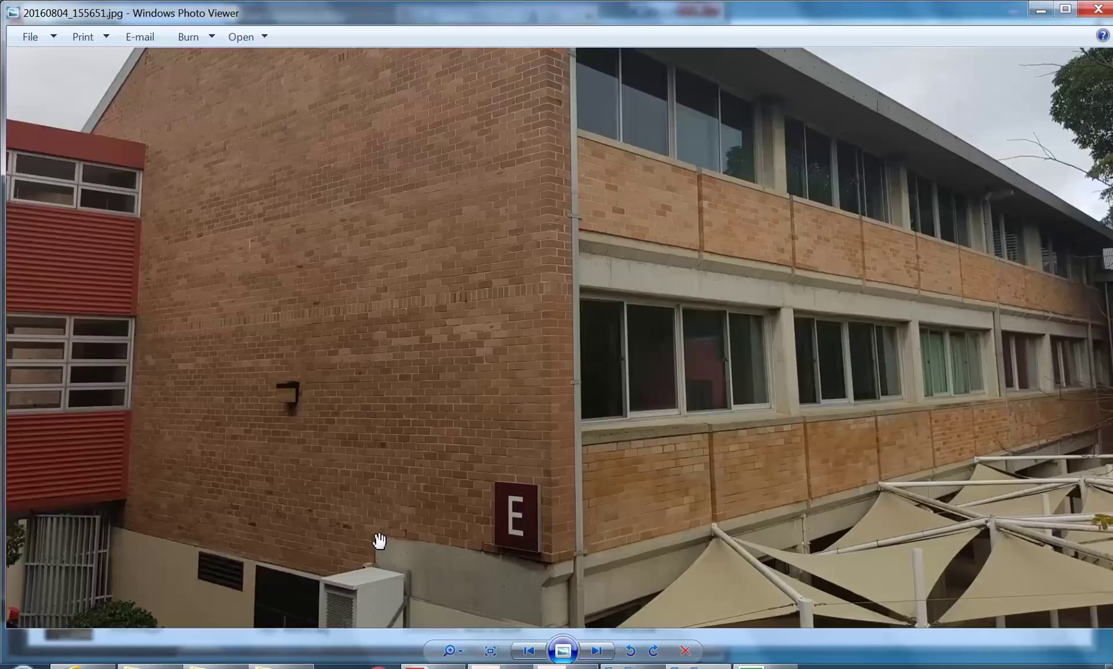
scroll(582, 546, "up", 2)
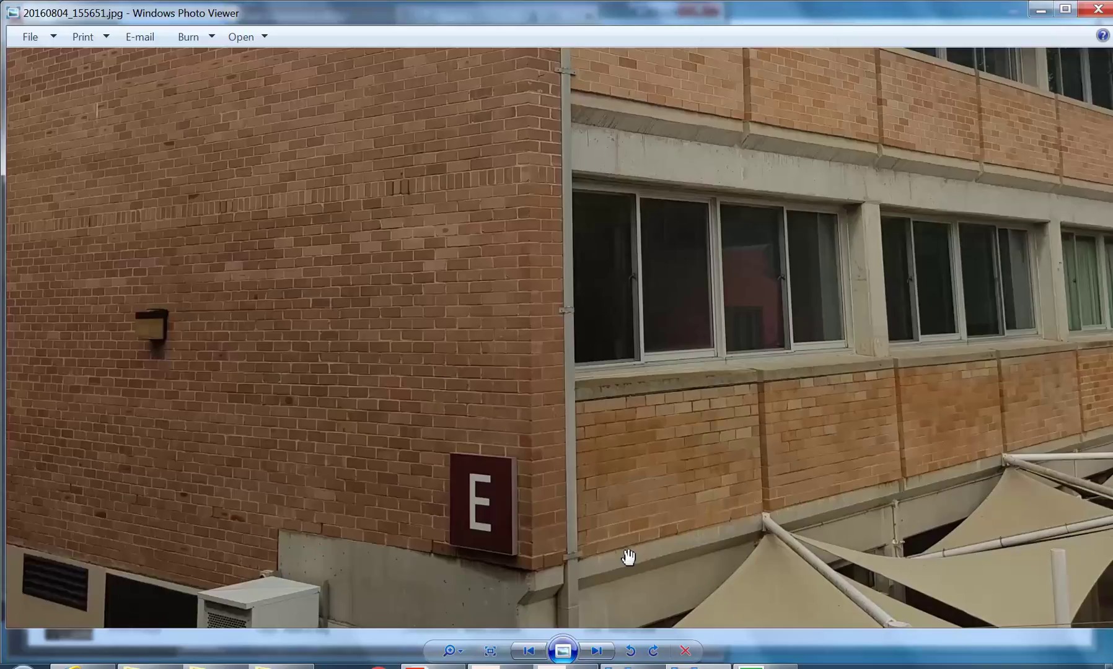
scroll(628, 556, "down", 3)
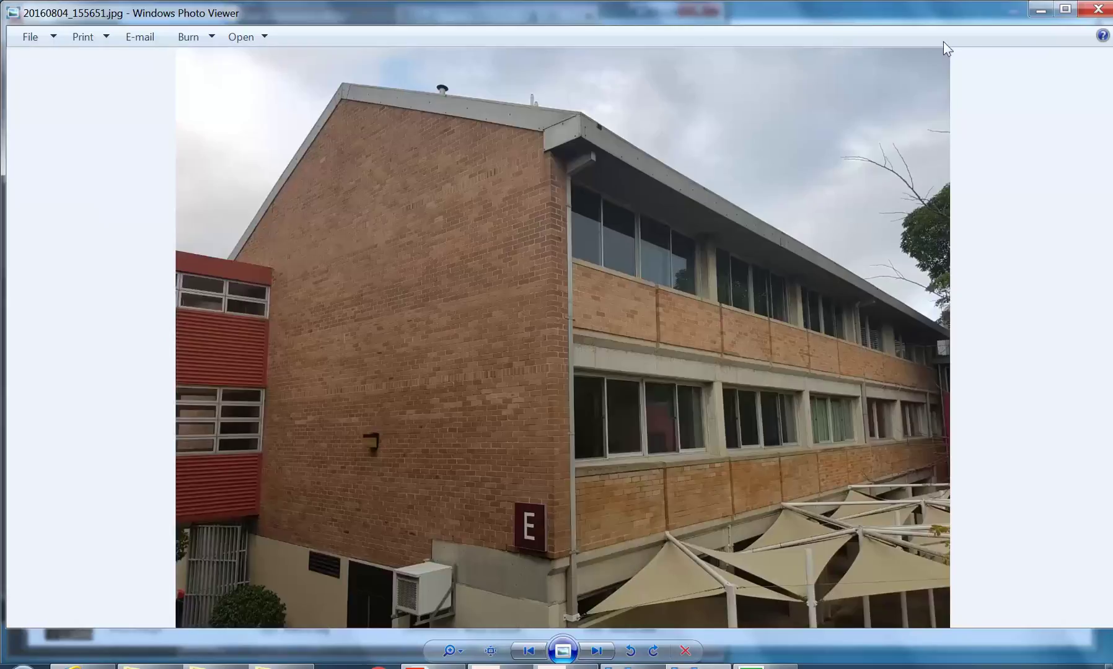
left_click(1042, 10)
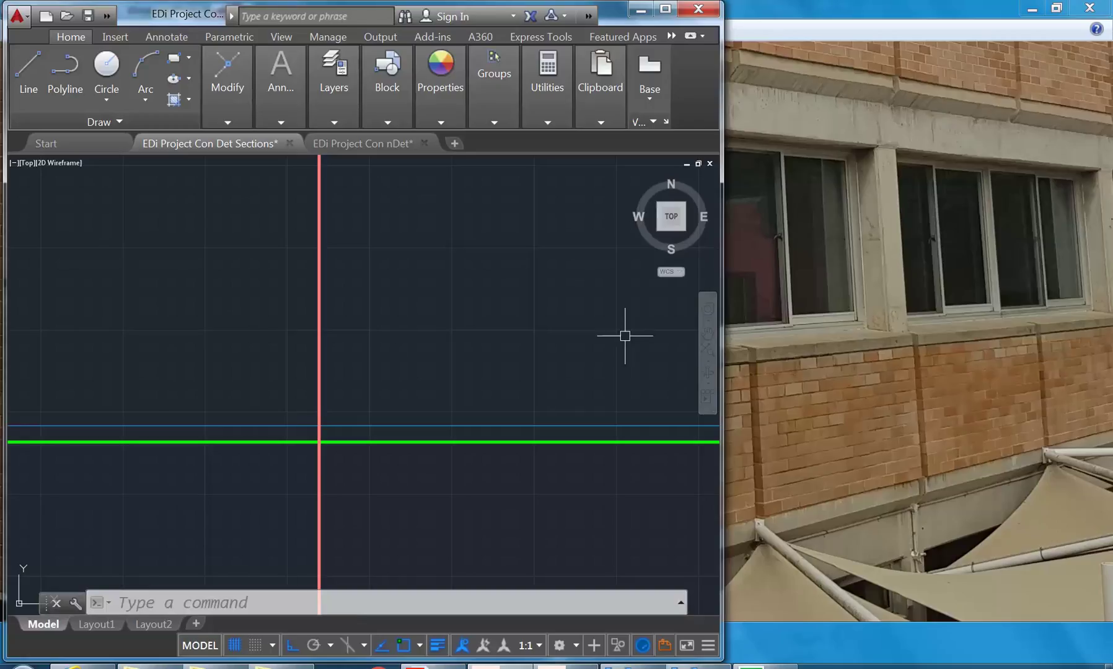
Step: Fillet the outer wall line with the green concrete floor line to form a clean corner at the wall's base
scroll(541, 298, "down", 6)
scroll(435, 323, "up", 3)
middle_click_drag(435, 322, 392, 371)
scroll(392, 372, "up", 6)
scroll(356, 348, "up", 4)
middle_click_drag(315, 331, 280, 348)
scroll(283, 392, "up", 4)
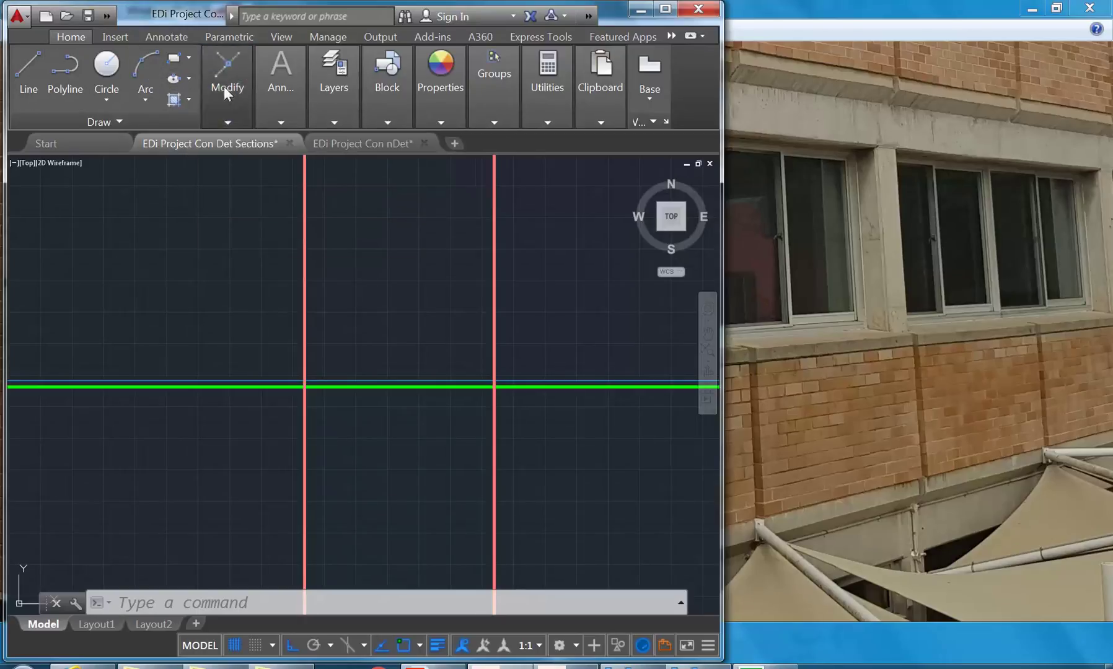
mouse_move(224, 86)
left_click(353, 163)
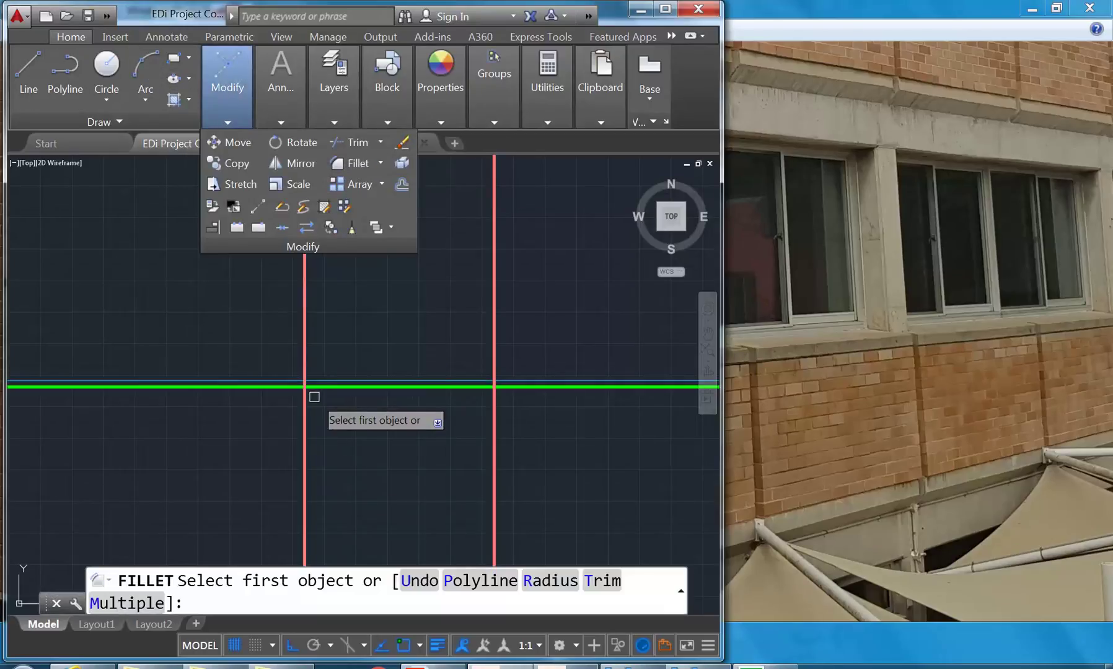
left_click(305, 389)
left_click(306, 387)
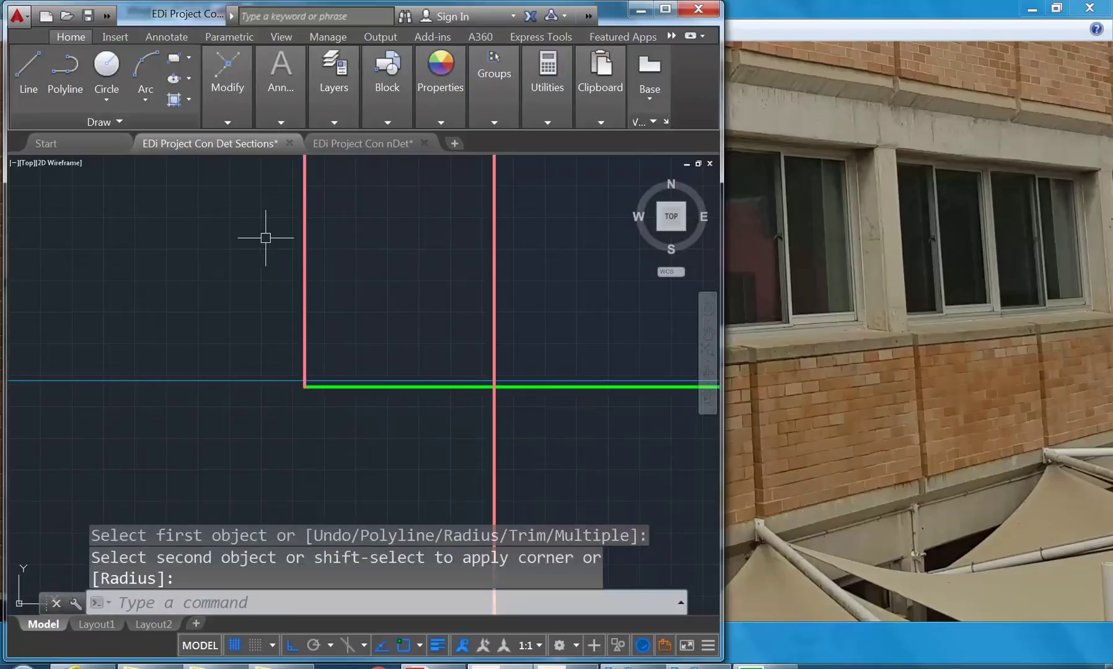
Step: Trim the inner wall line below the concrete floor line and the carpet line beyond the inner wall face
mouse_move(236, 78)
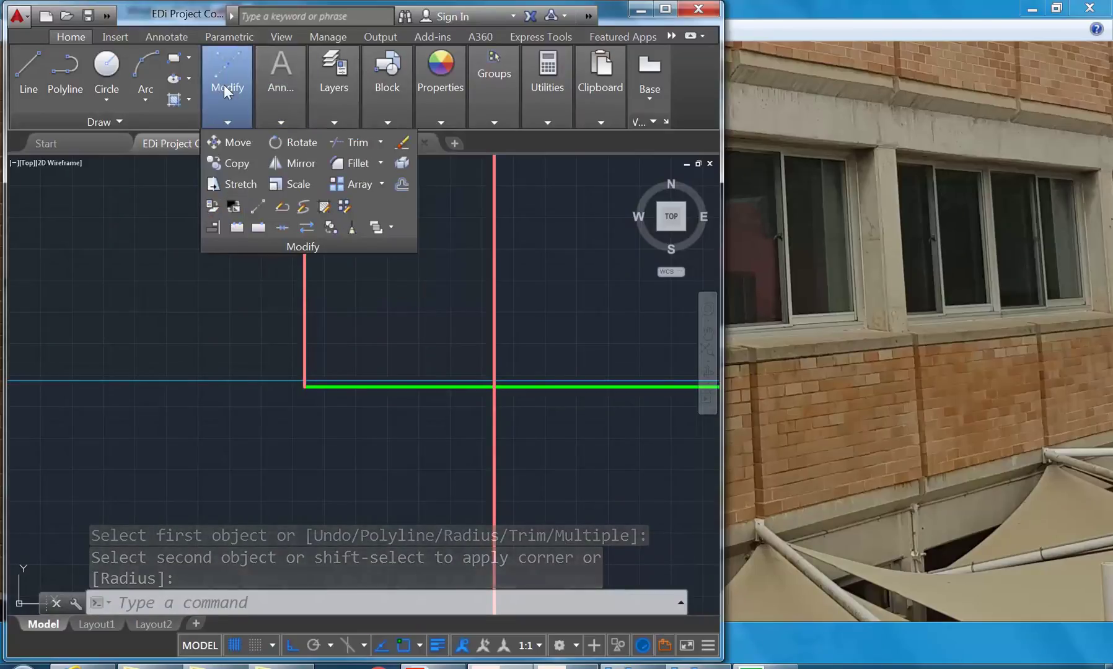
left_click(342, 143)
left_click(495, 349)
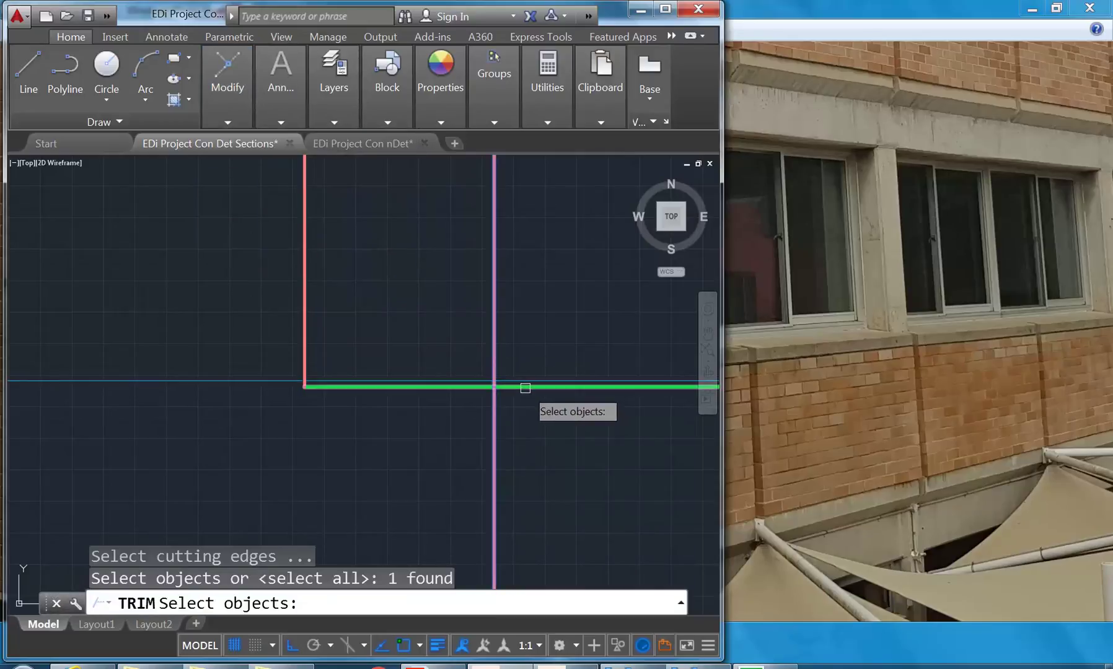
scroll(552, 418, "up", 4)
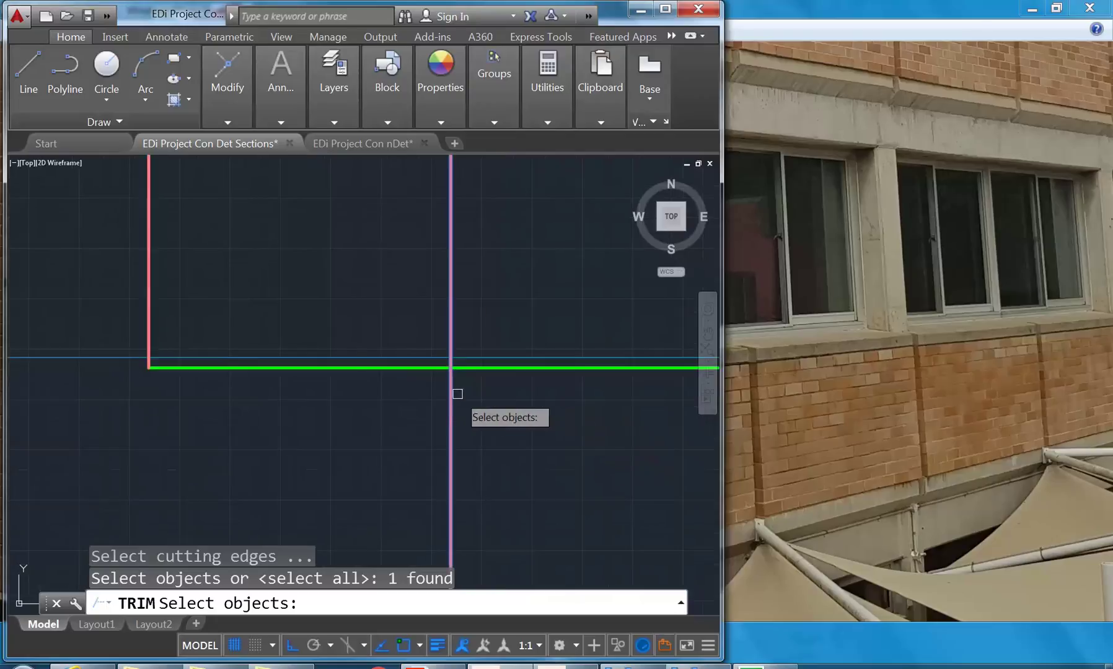
mouse_move(395, 454)
middle_mouse_down()
mouse_move(474, 458)
mouse_move(451, 454)
middle_mouse_up()
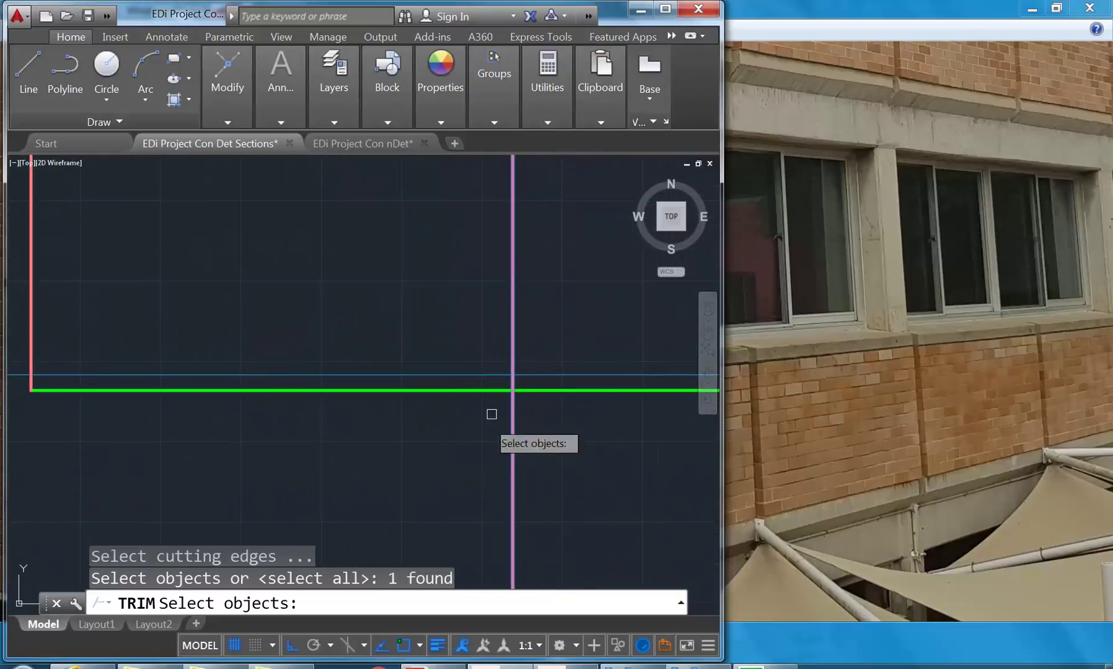
left_click(545, 391)
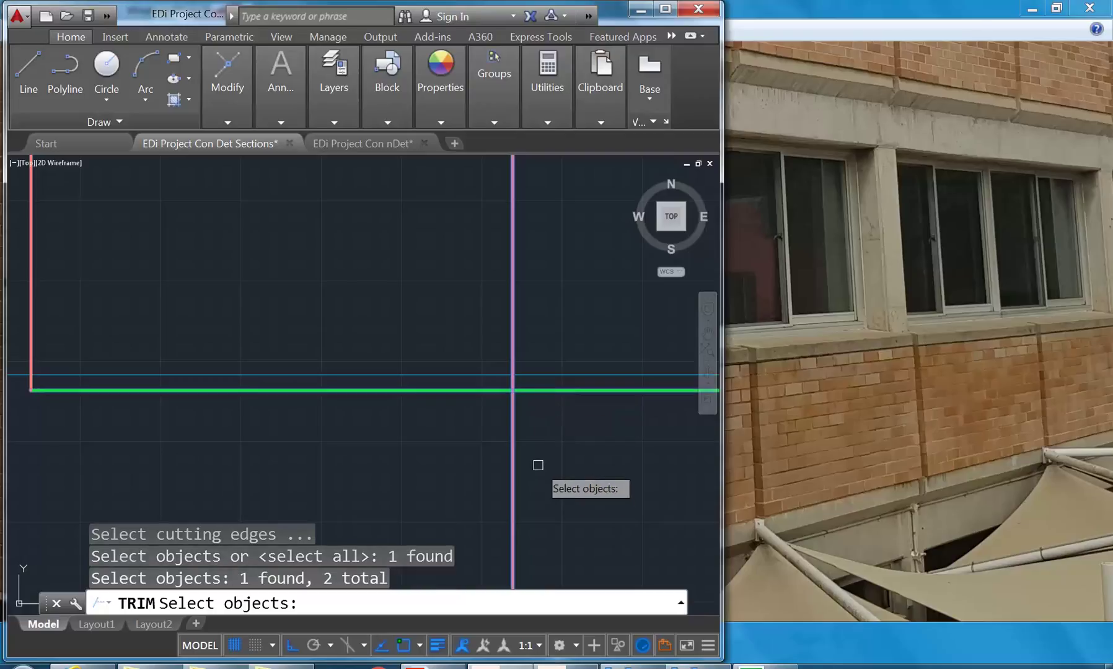
key("Return")
right_click(345, 209)
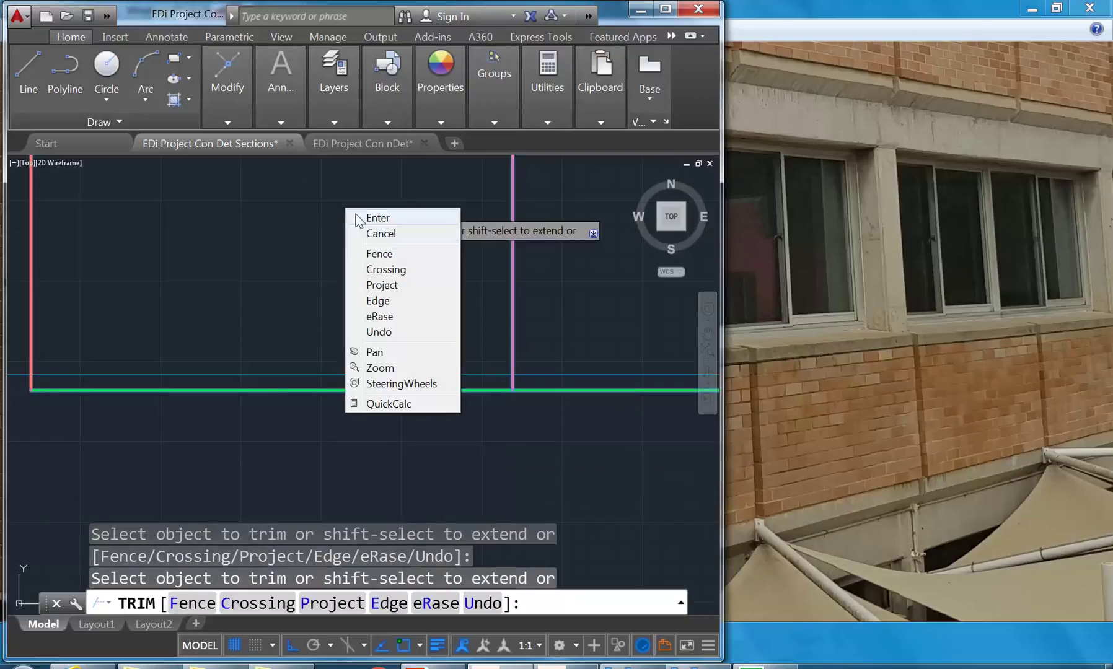
left_click(503, 143)
left_click(313, 375)
right_click(301, 274)
left_click(326, 286)
Step: Switch back to the building photo and examine the concrete base beneath the brickwork at the corner
scroll(322, 280, "down", 6)
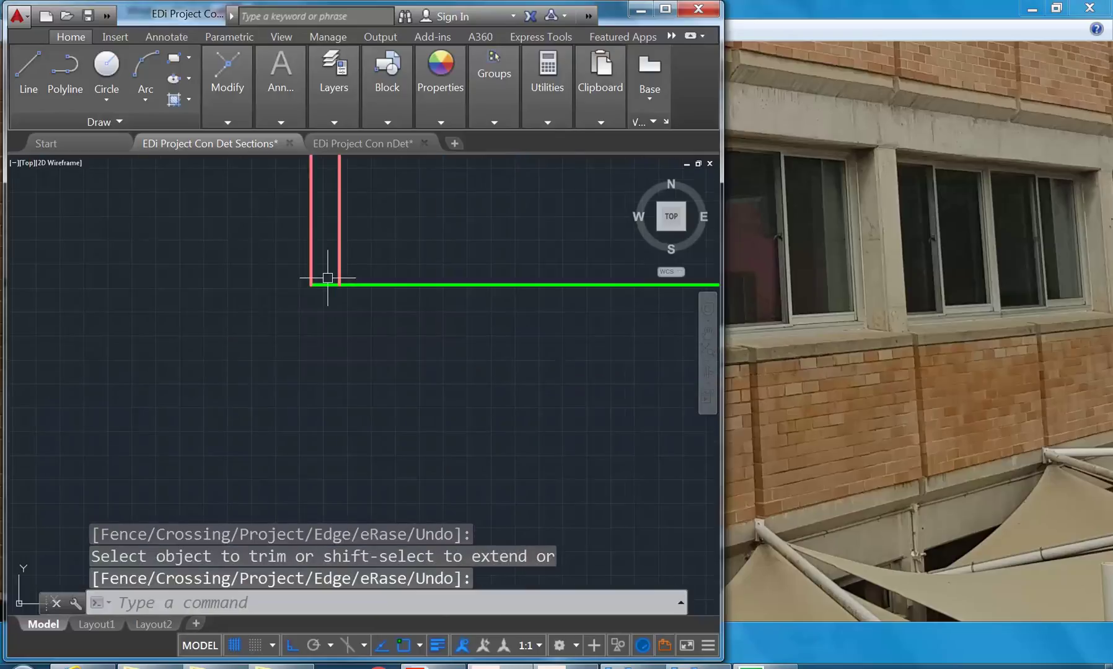
middle_click_drag(330, 315, 166, 356)
scroll(165, 355, "up", 10)
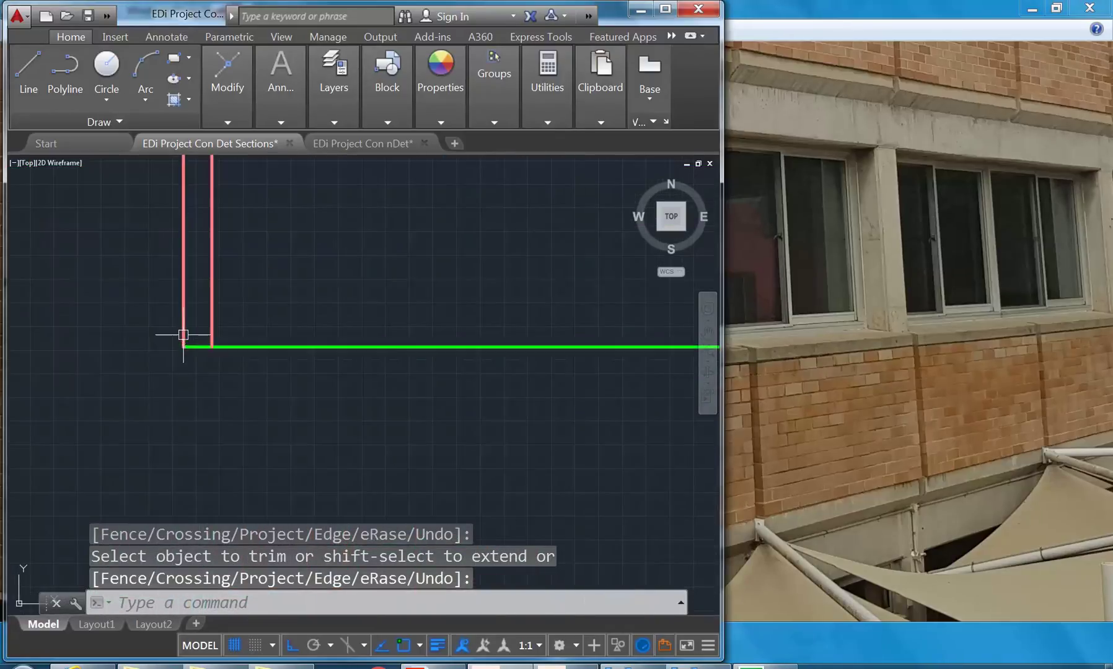
key("alt+Tab")
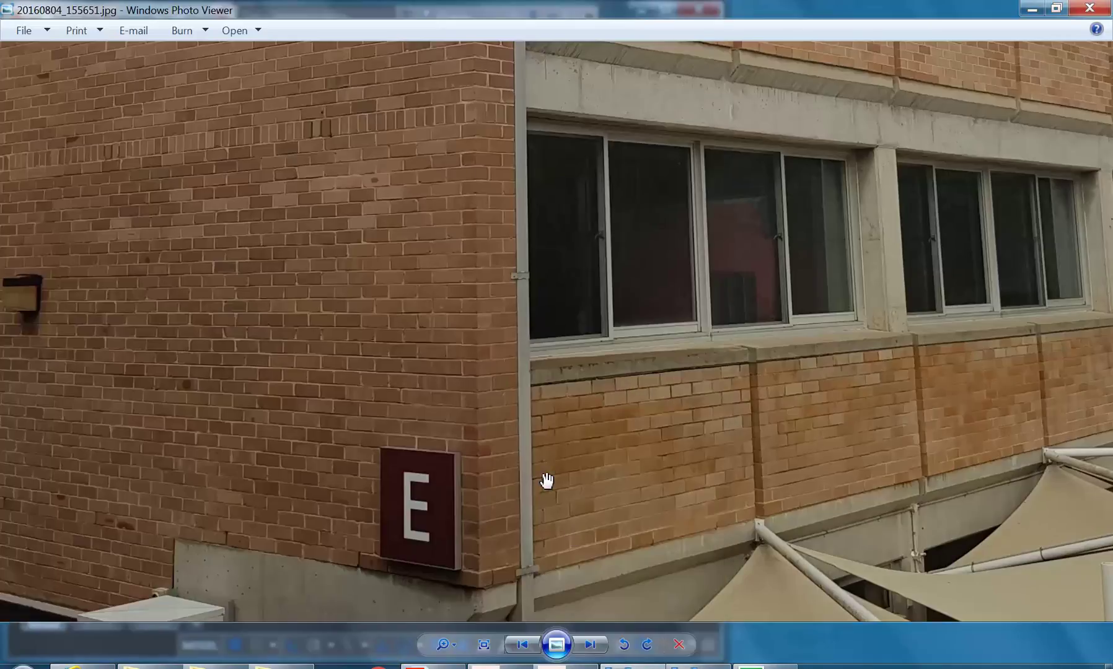
scroll(433, 487, "down", 1)
scroll(184, 524, "up", 4)
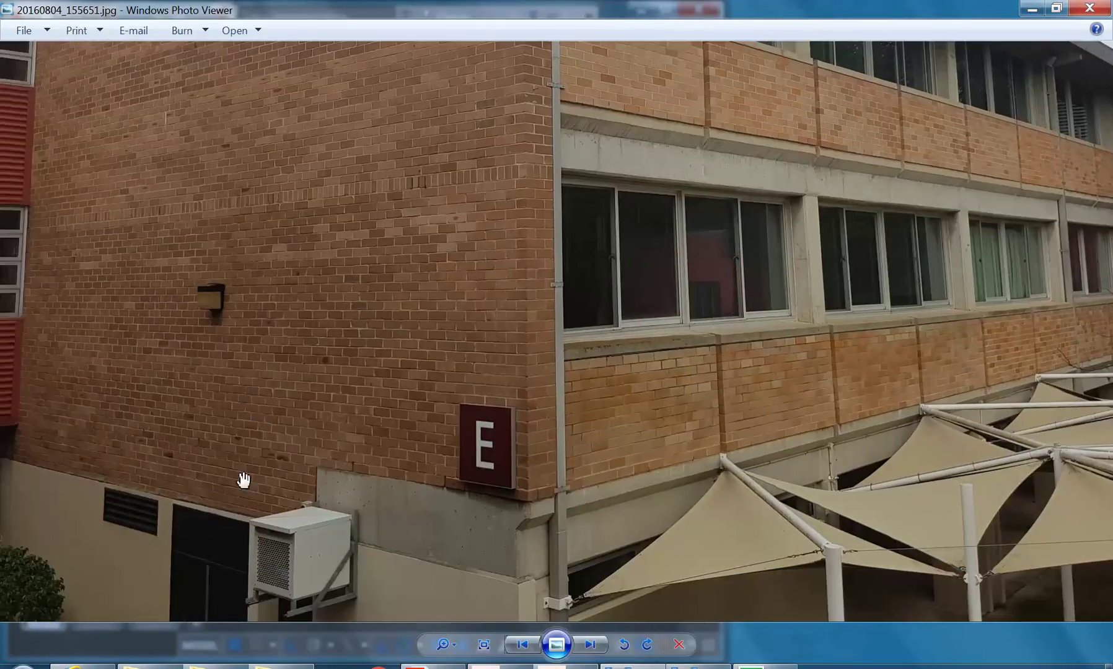
scroll(297, 505, "up", 2)
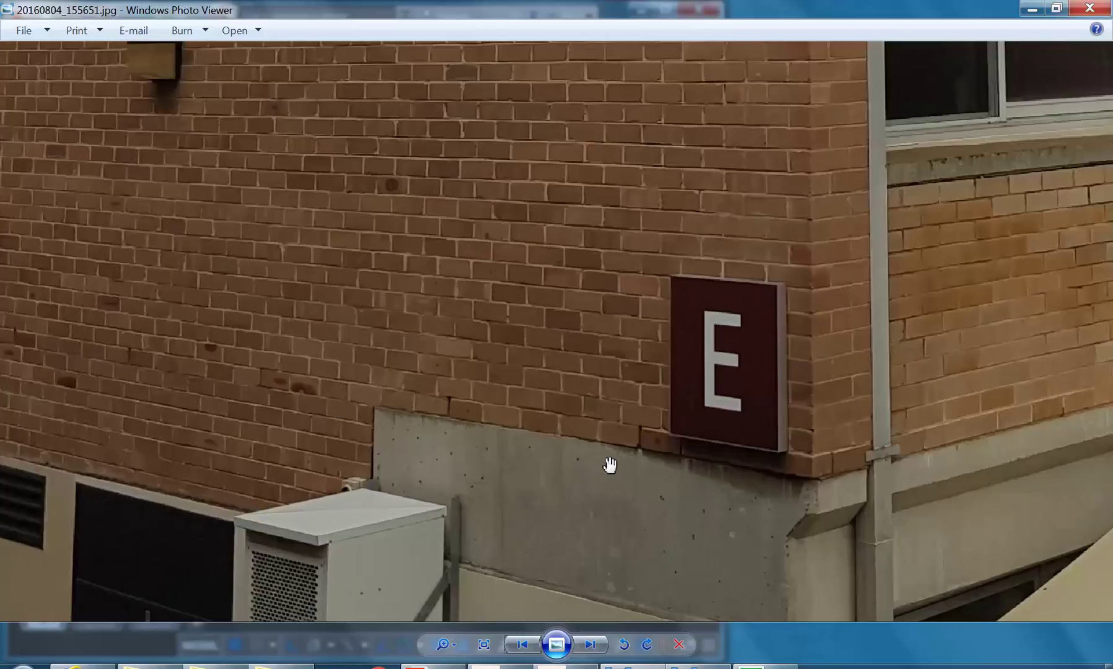
Step: Examine in the building photo the concrete base beneath the brickwork, comparing its depth with the brick courses beside it
scroll(607, 465, "down", 2)
scroll(799, 555, "down", 1)
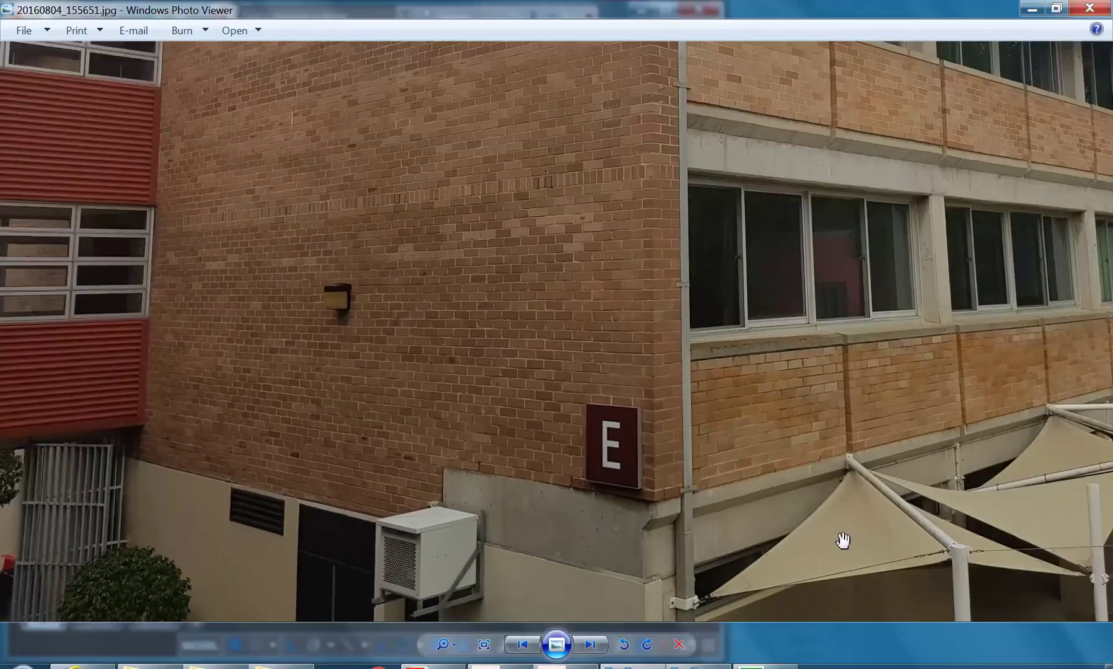
scroll(710, 550, "up", 2)
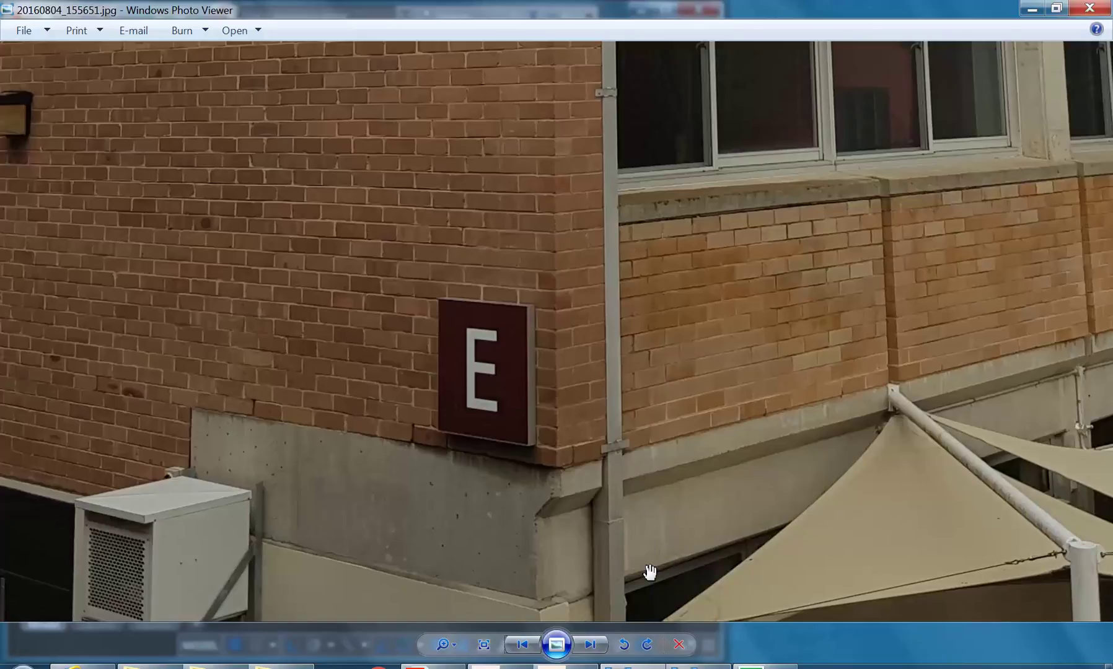
scroll(767, 491, "down", 1)
scroll(767, 491, "down", 1)
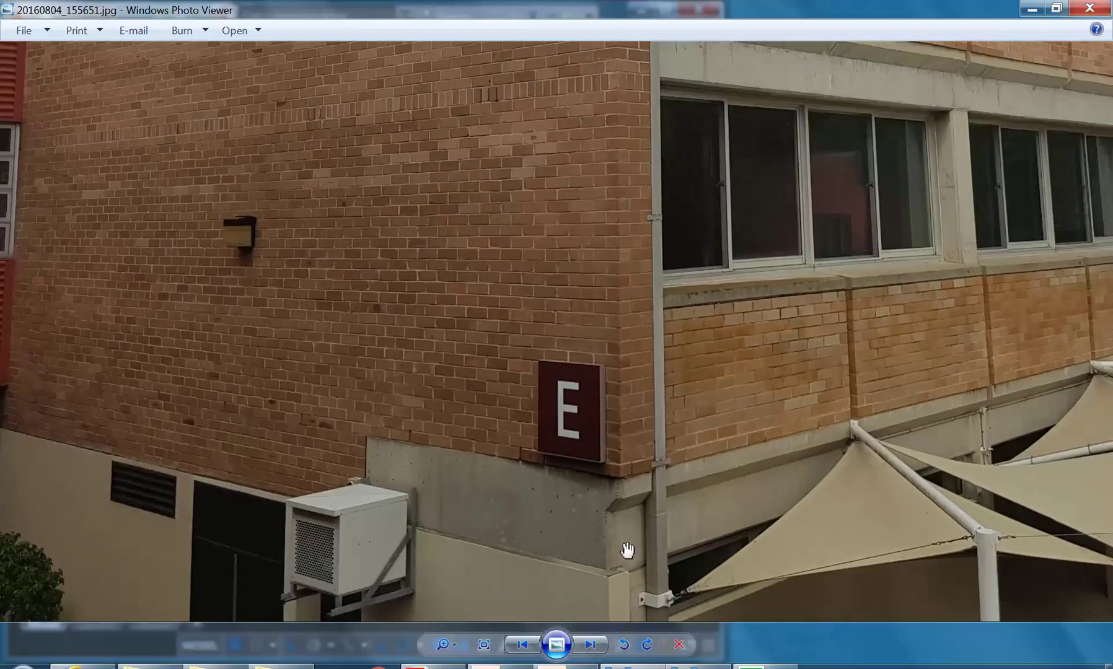
scroll(309, 481, "up", 2)
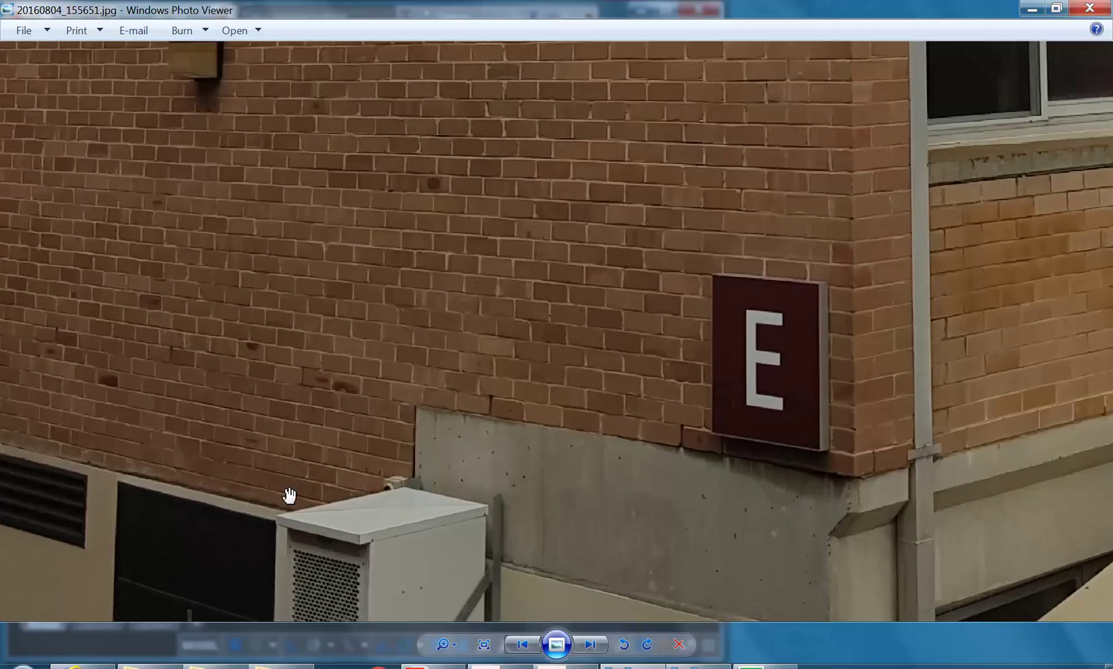
scroll(290, 500, "up", 1)
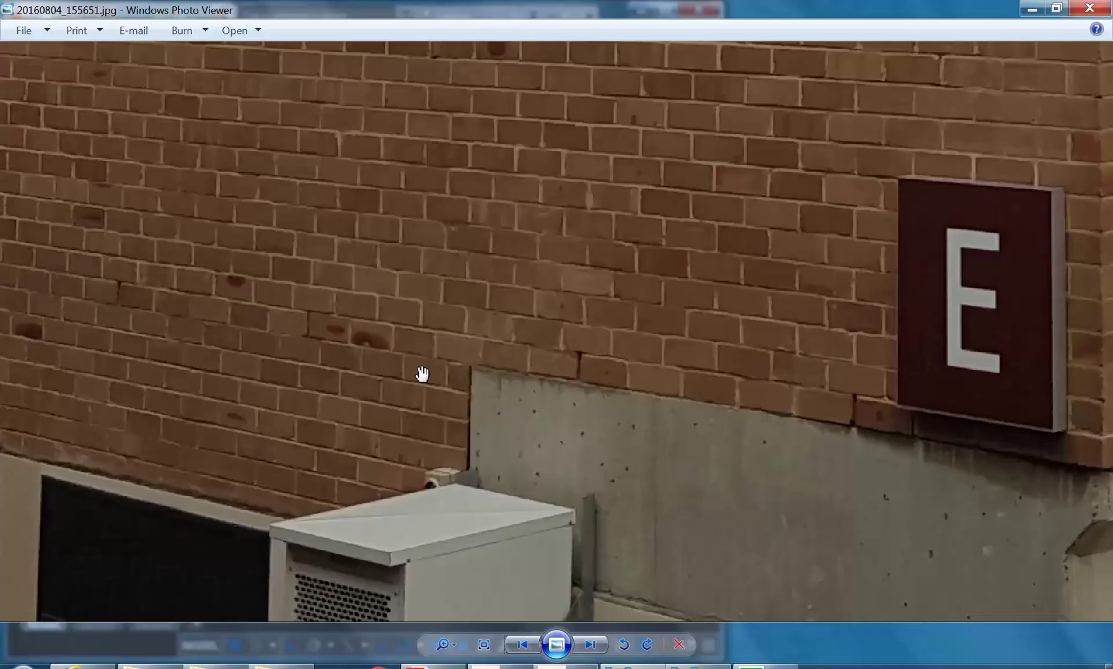
Step: Open the Calculator, compute 7 × 85 for the concrete base depth, and minimise it
key("super")
type("cal")
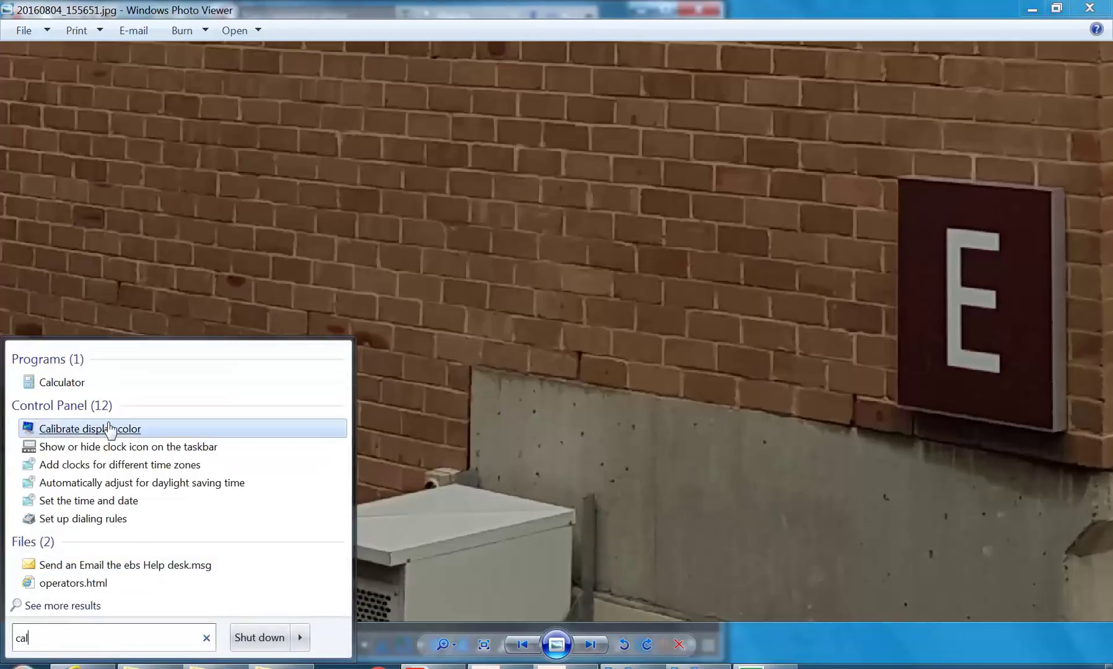
left_click(76, 382)
left_click(91, 261)
left_click(194, 291)
left_click(126, 261)
left_click(125, 288)
left_click(224, 331)
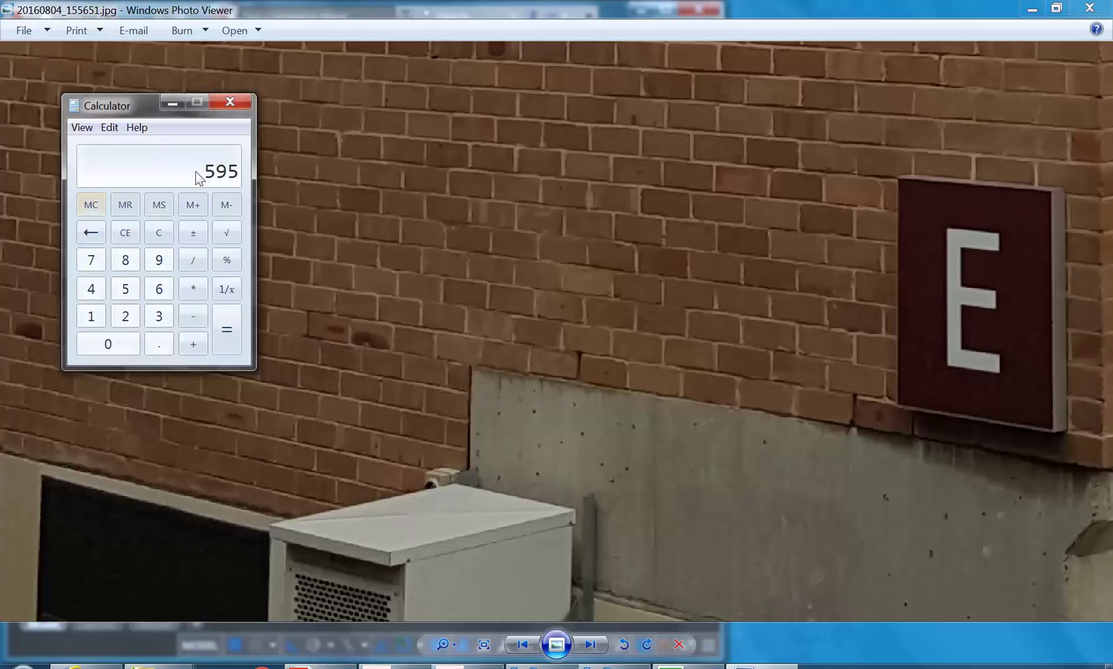
left_click(172, 103)
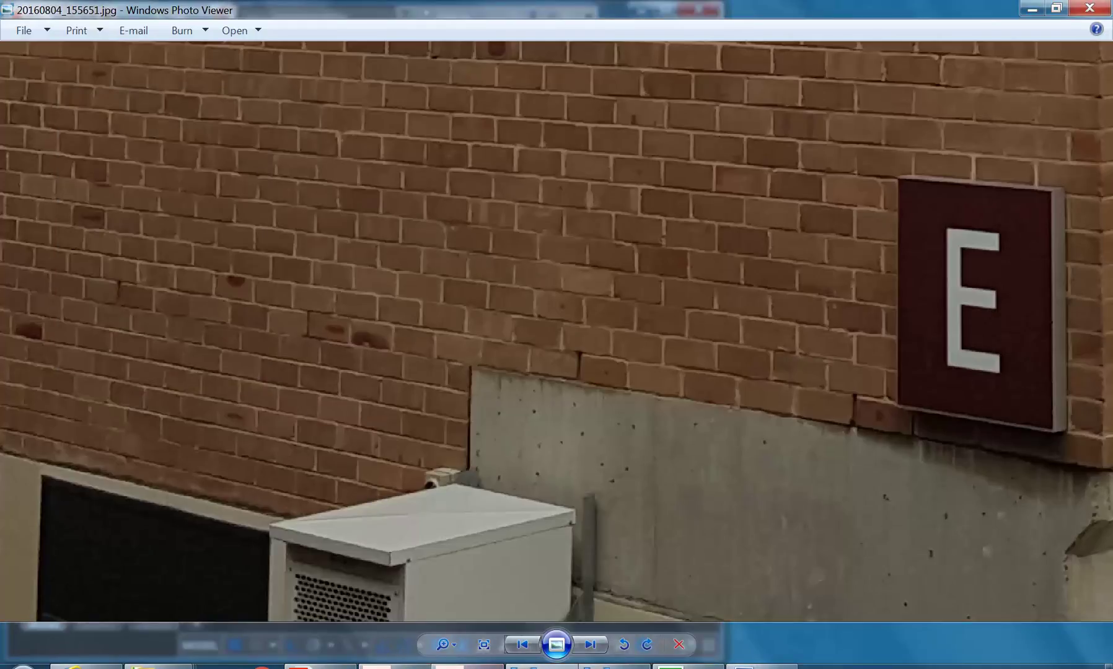
Step: Switch to AutoCAD's EDi Project Con Det Sections drawing and offset the lower concrete floor line 600 downward
left_click(451, 666)
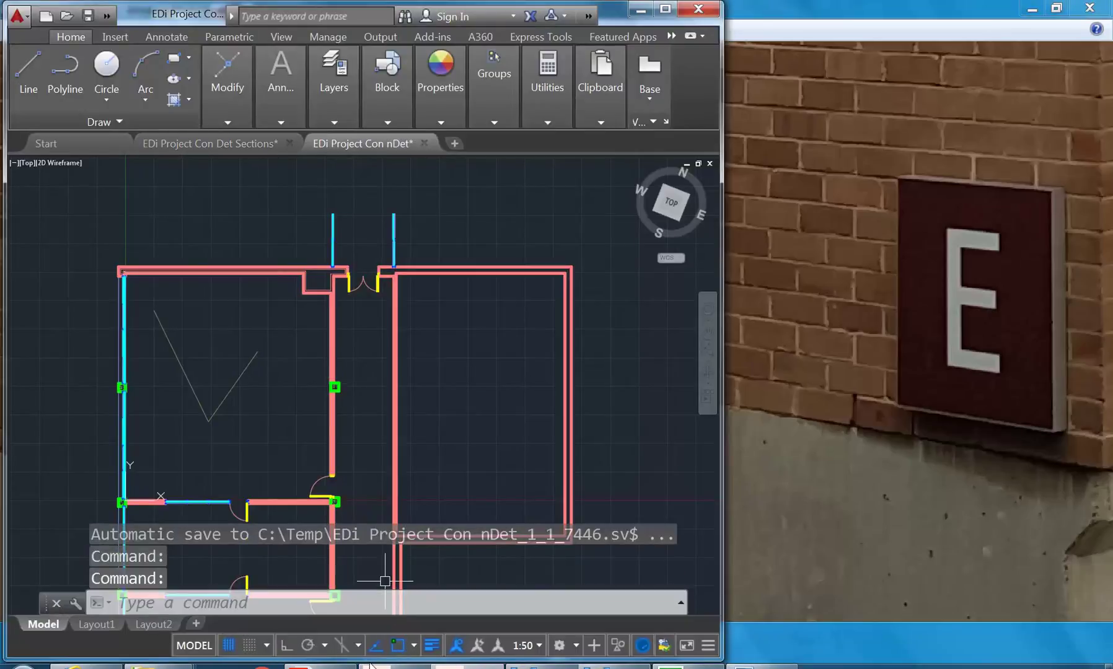
left_click(207, 143)
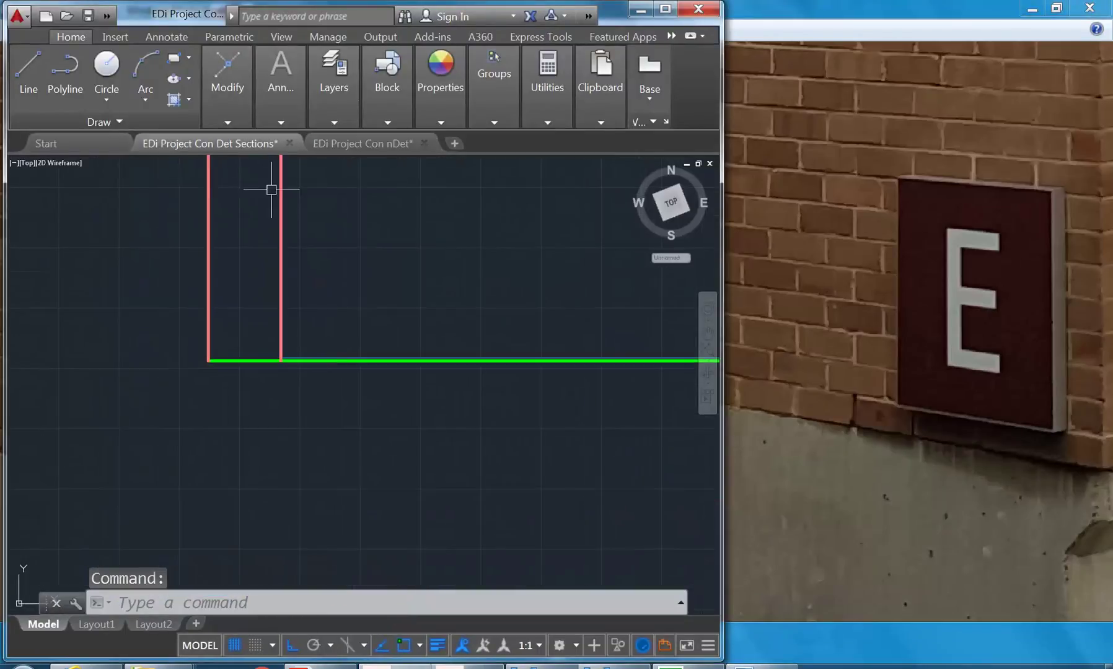
mouse_move(227, 77)
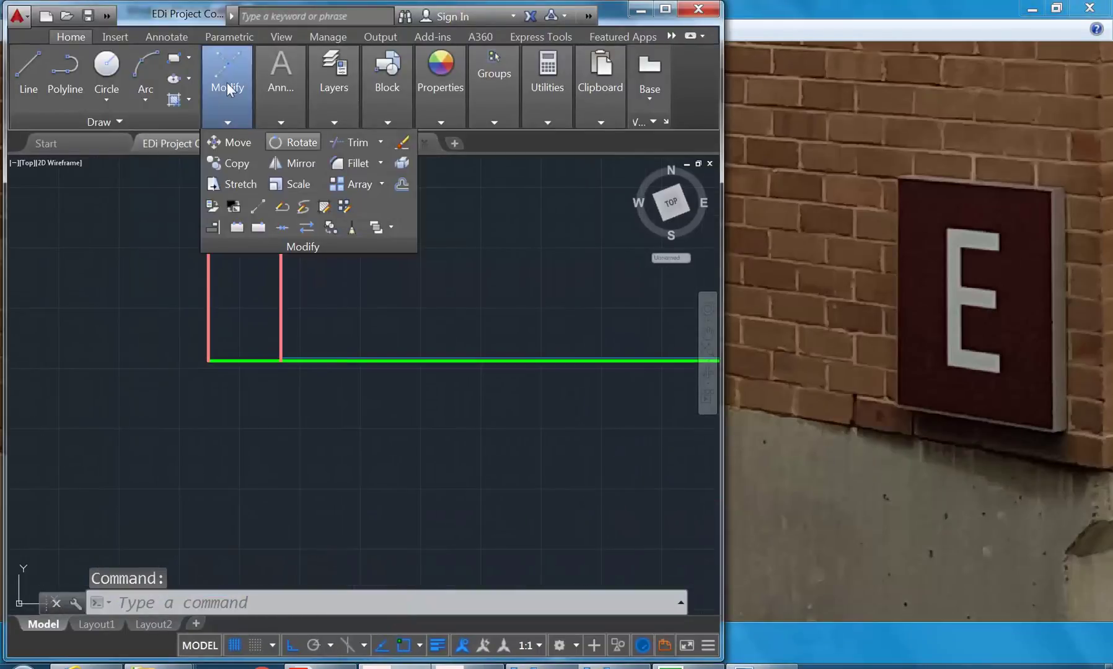
left_click(402, 184)
type("600")
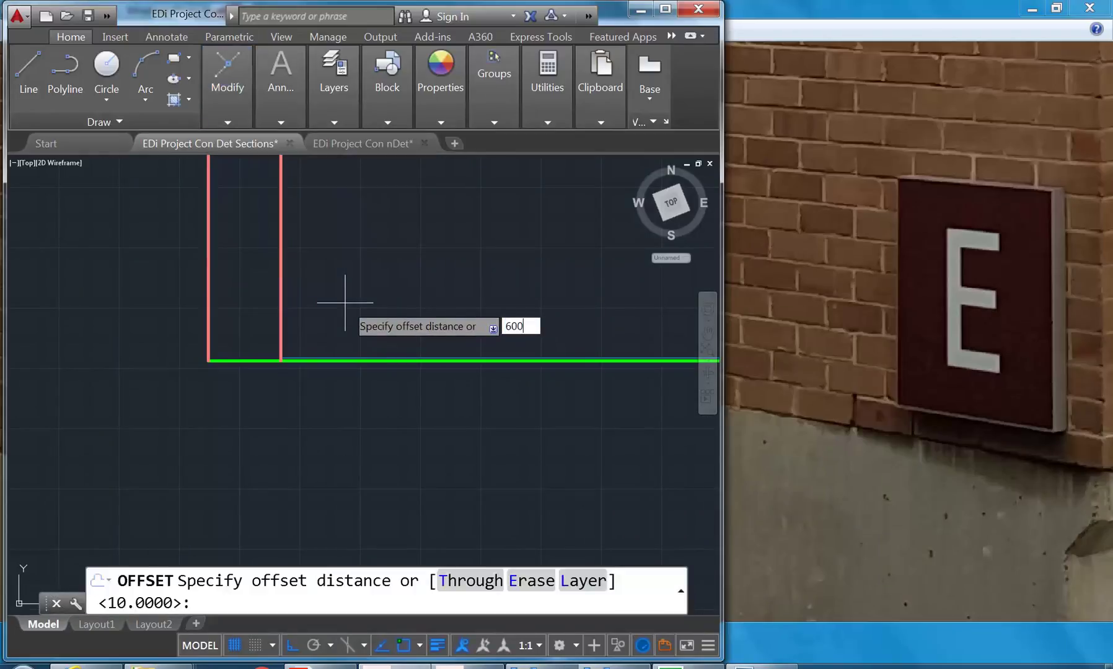
key("Return")
scroll(256, 372, "up", 2)
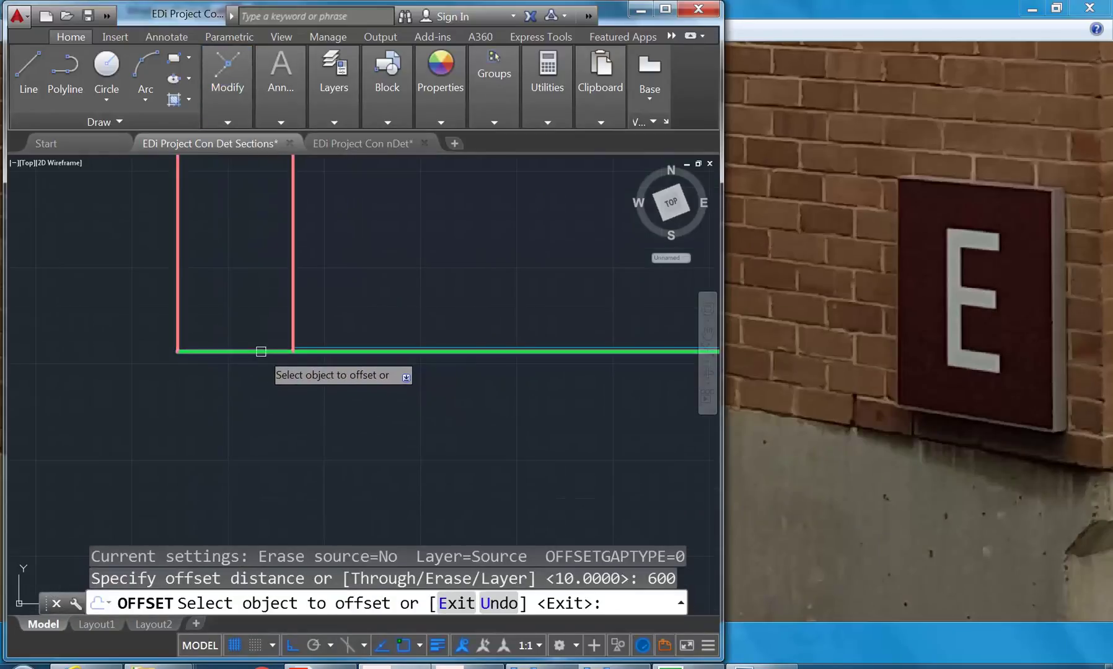
left_click(261, 351)
left_click(259, 410)
scroll(263, 383, "down", 3)
key("Return")
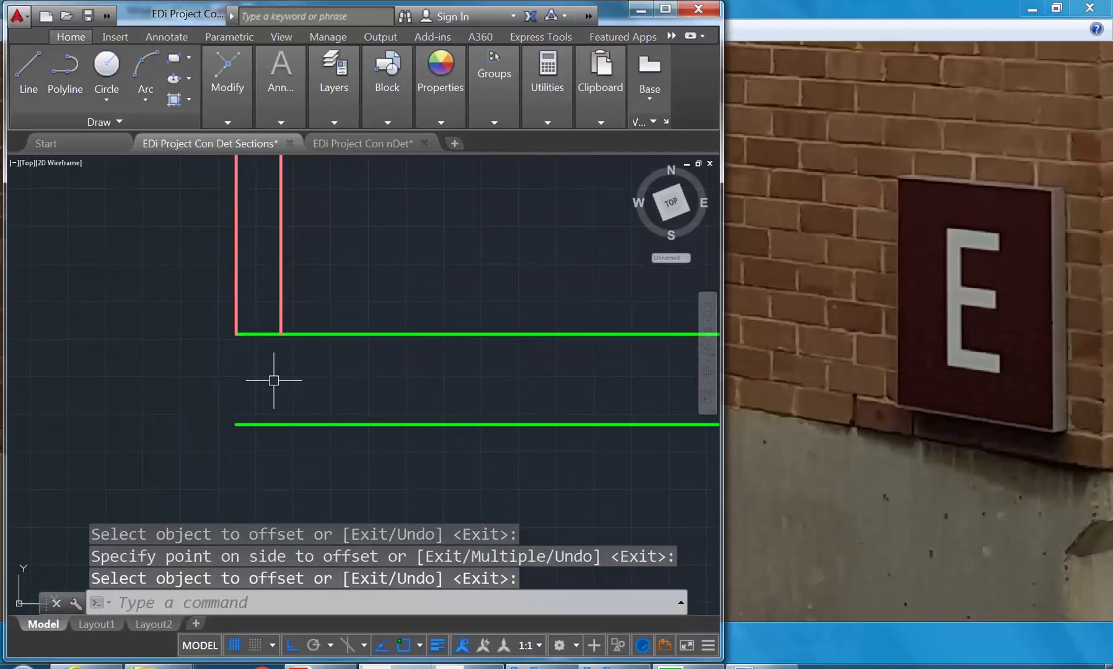
scroll(290, 389, "up", 2)
type("o")
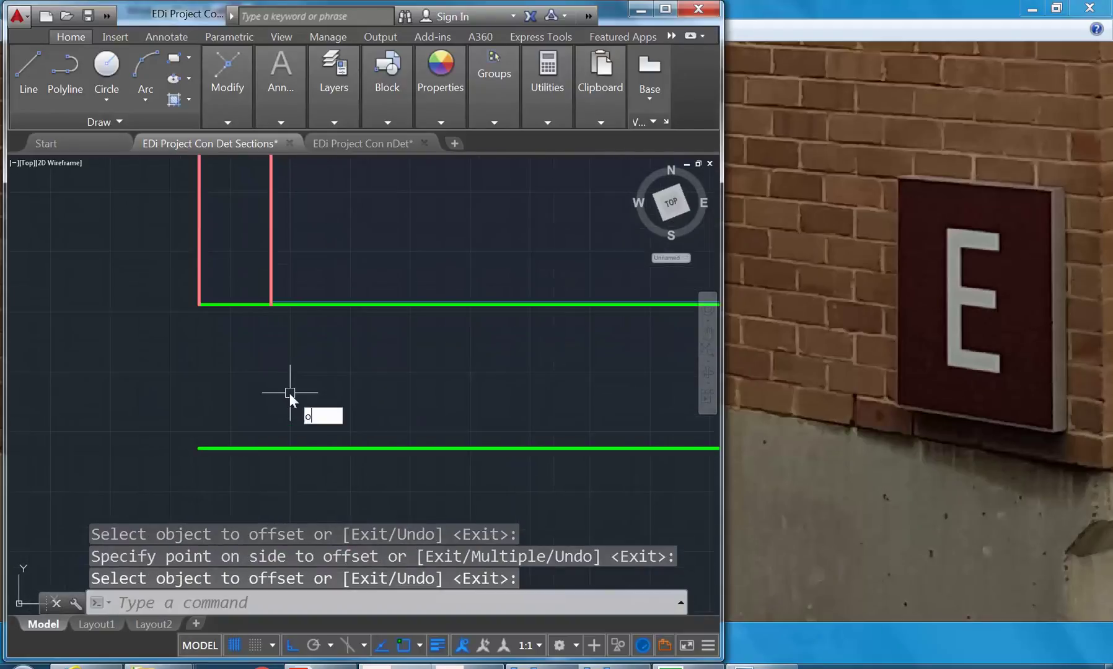
key("Return")
type("45")
key("Escape")
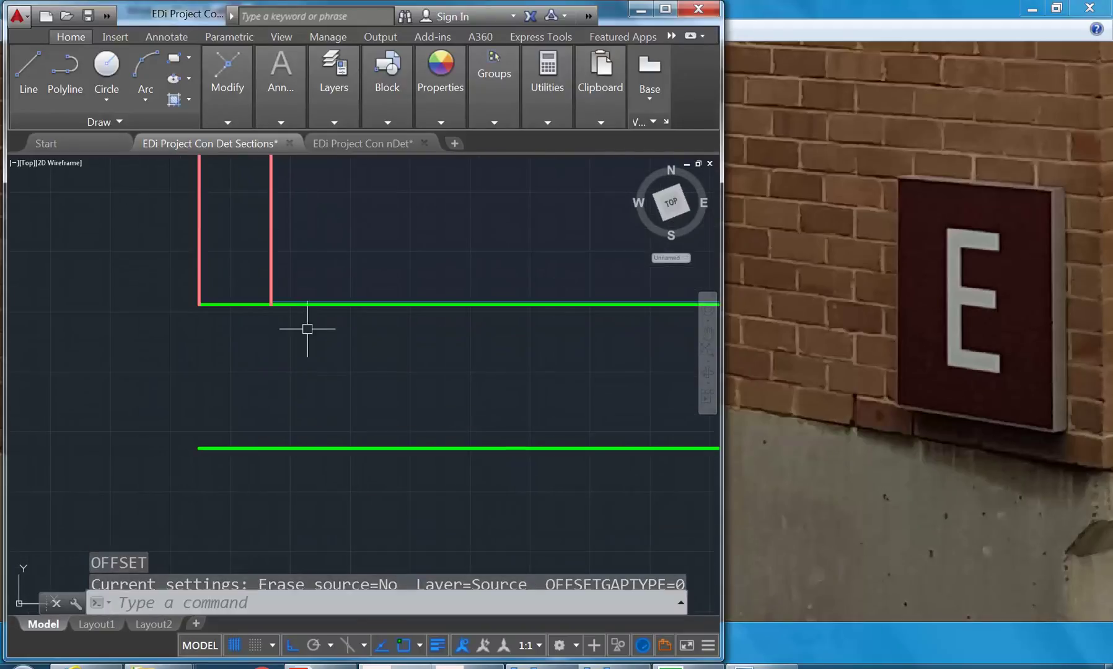
key("Escape")
key("Escape")
Step: Make A-FLOOR-CONCRETE the current layer and draw a vertical line joining the outer ends of the two concrete lines
left_click(329, 100)
left_click(424, 137)
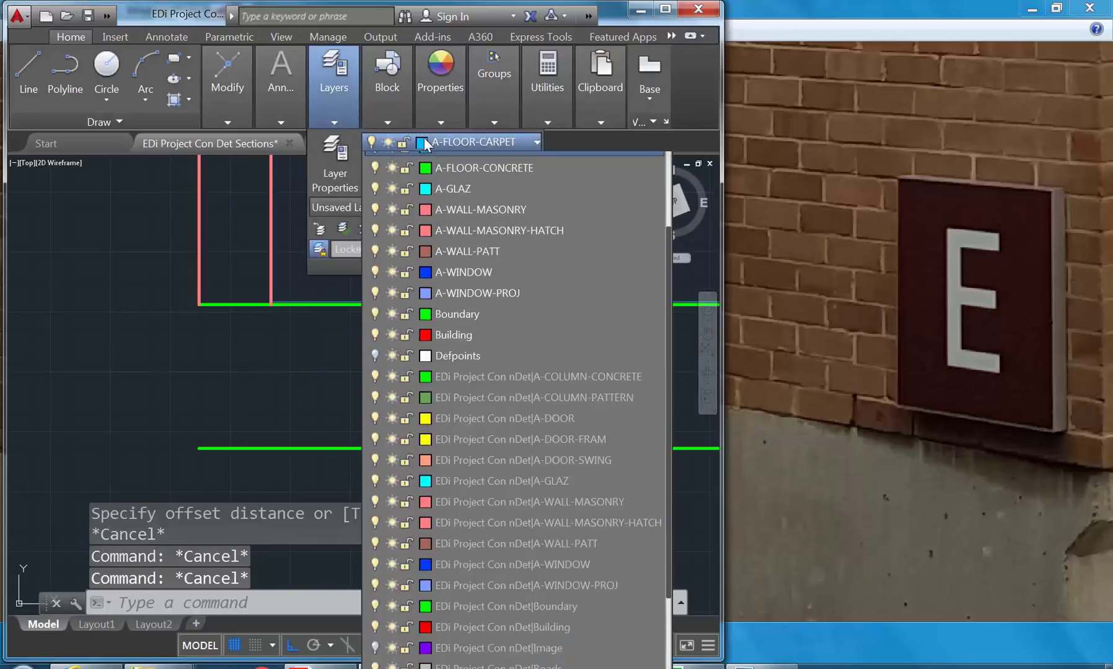
scroll(490, 239, "up", 2)
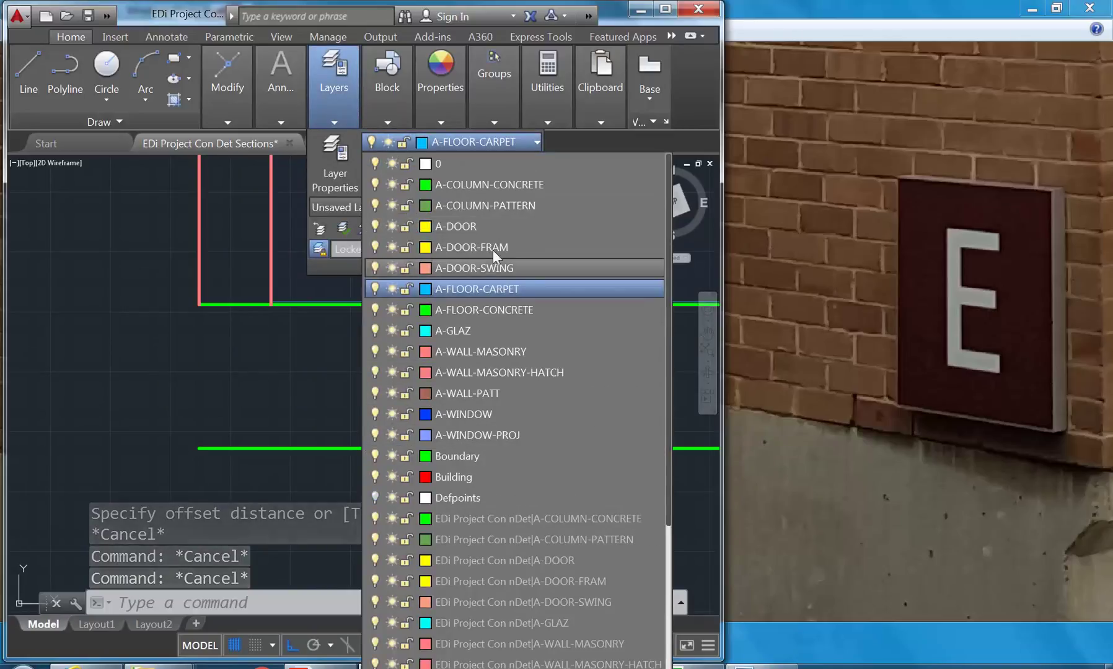
left_click(485, 309)
left_click(29, 75)
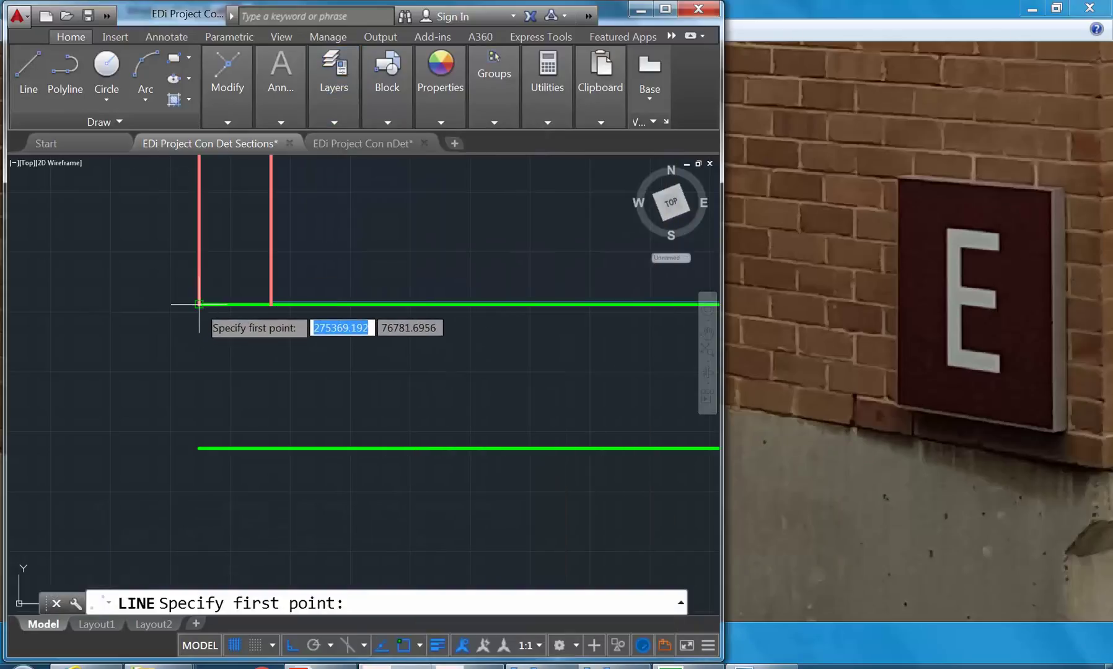
left_click(199, 304)
left_click(199, 448)
key("Escape")
Step: Offset the vertical concrete edge line 450 inward to set the edge beam's width
left_click(227, 96)
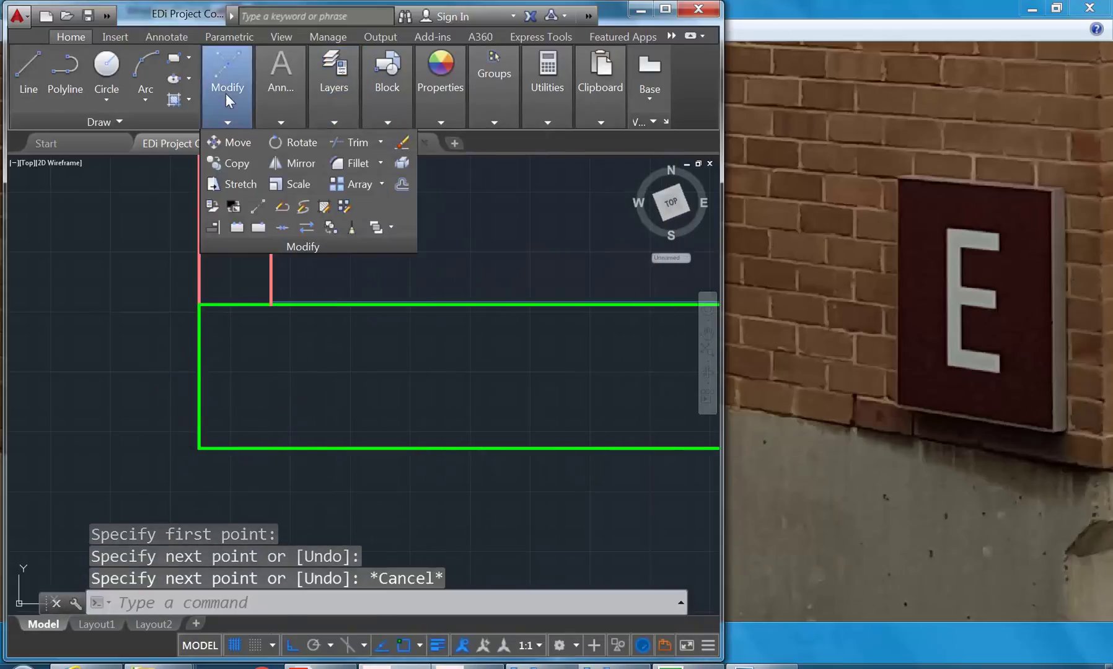
left_click(401, 184)
type("45")
key("Return")
left_click(200, 372)
left_click(287, 386)
key("Return")
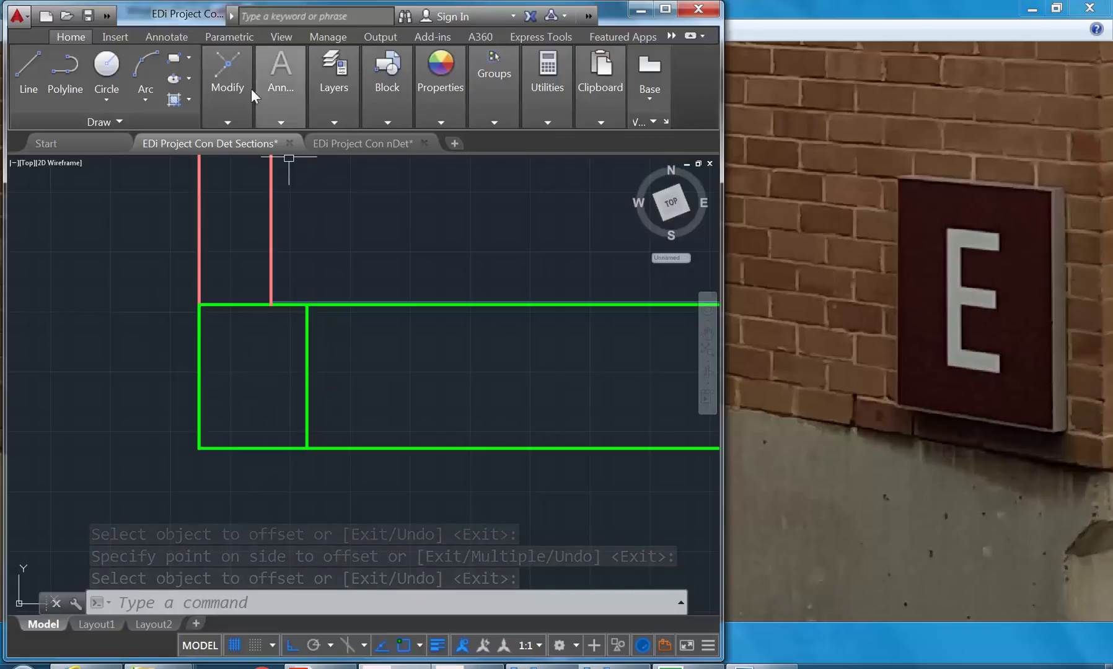
Step: Offset the upper concrete floor line downward to mid-depth of the edge beam as the slab's underside
left_click(228, 80)
left_click(401, 185)
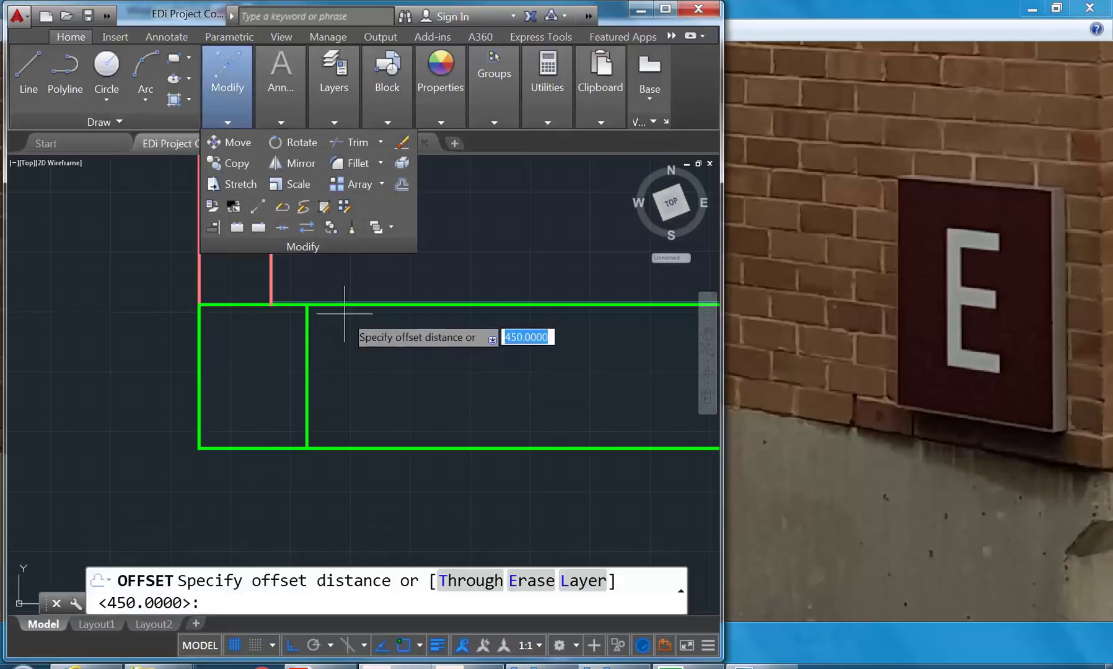
type("450")
key("Return")
left_click(367, 304)
left_click(367, 387)
key("Return")
Step: Fillet the beam's inner vertical line with the slab underside and the beam's bottom line to form a stepped edge profile
left_click(232, 96)
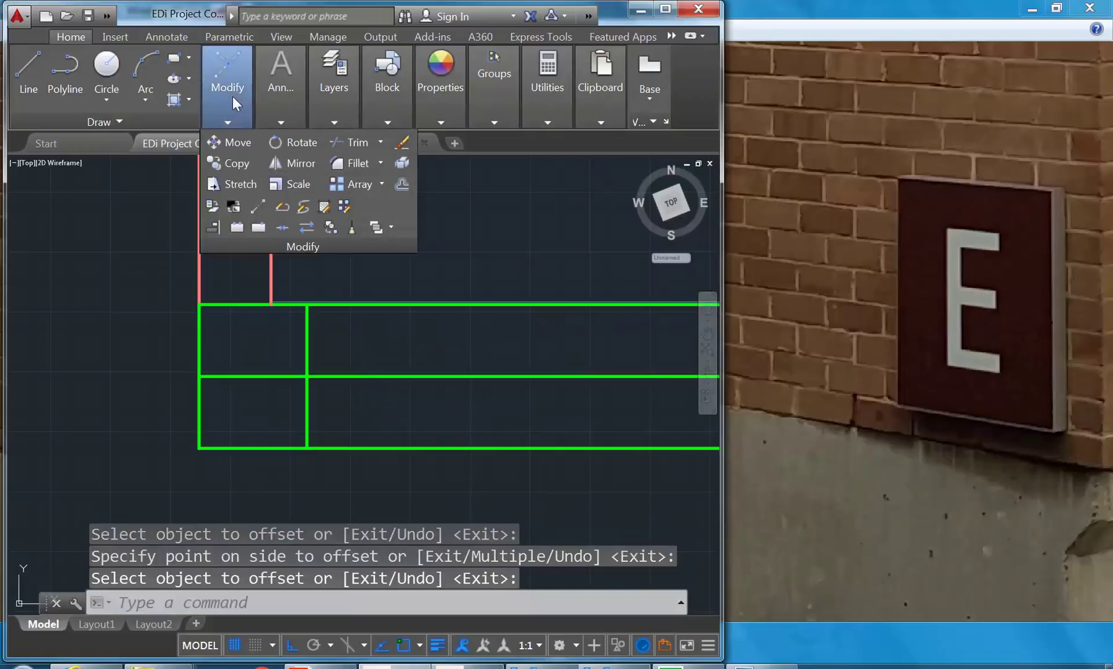
left_click(356, 164)
left_click(311, 395)
left_click(326, 378)
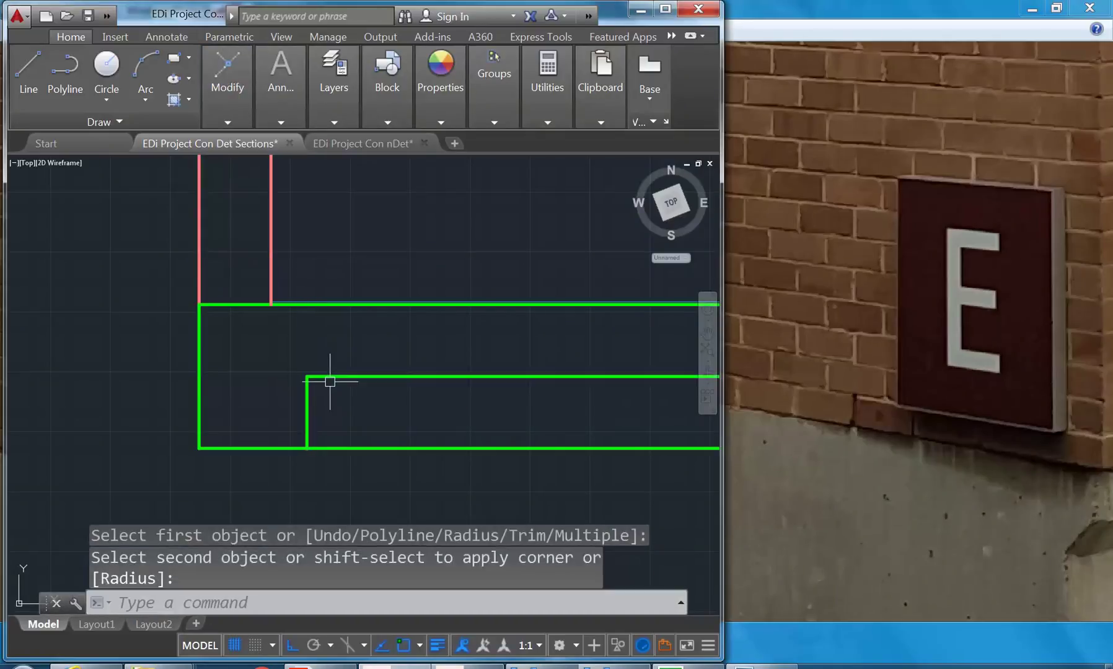
key("Return")
left_click(265, 447)
left_click(306, 425)
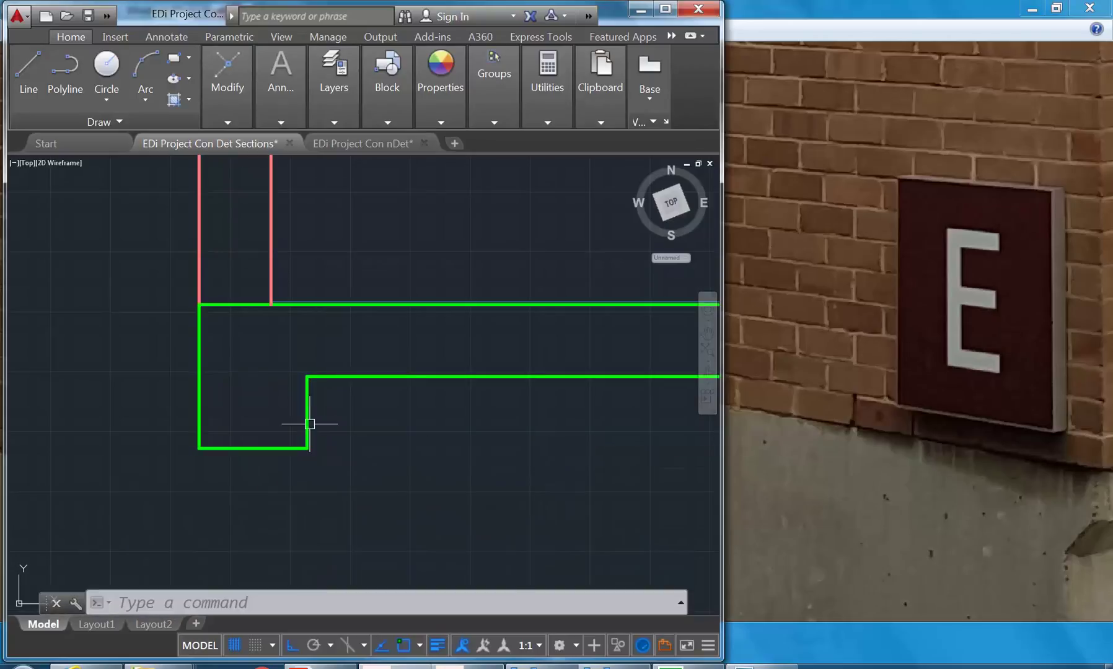
Step: Trim both lines of the far masonry wall below the upper line of the concrete slab
scroll(303, 393, "down", 6)
scroll(247, 376, "down", 2)
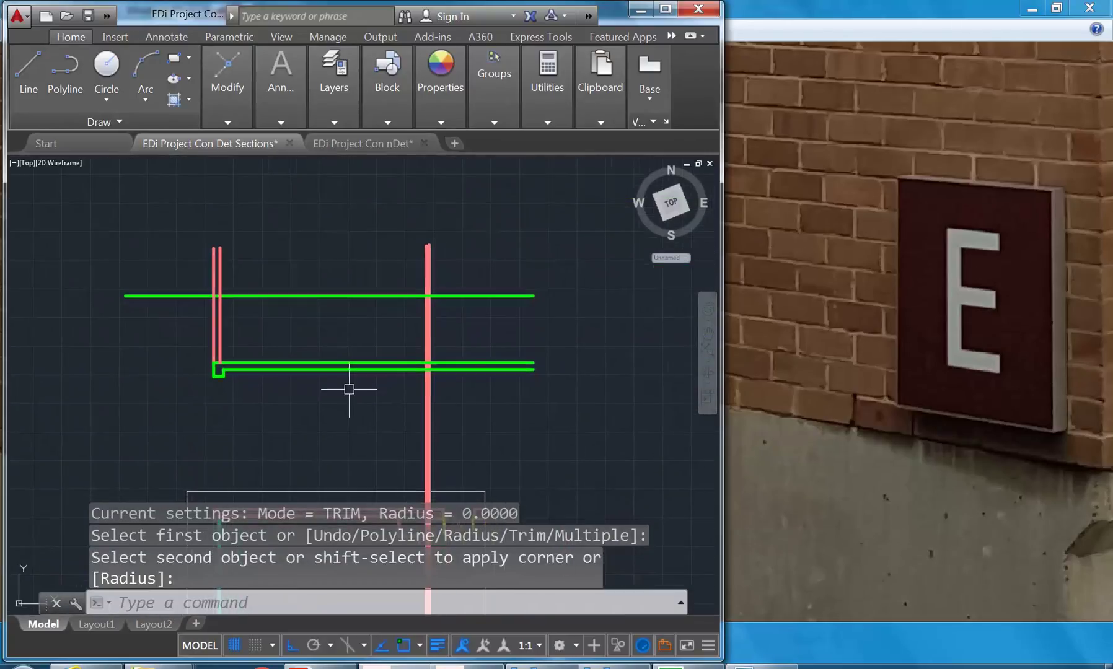
scroll(348, 384, "up", 2)
scroll(520, 345, "up", 5)
scroll(360, 370, "up", 3)
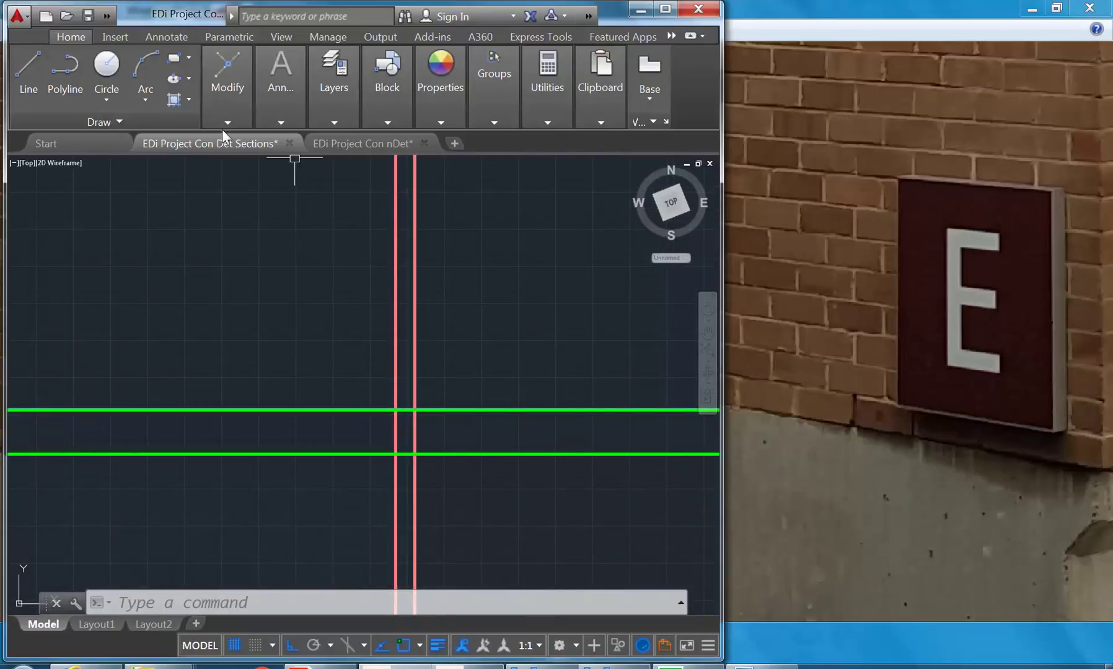
mouse_move(228, 84)
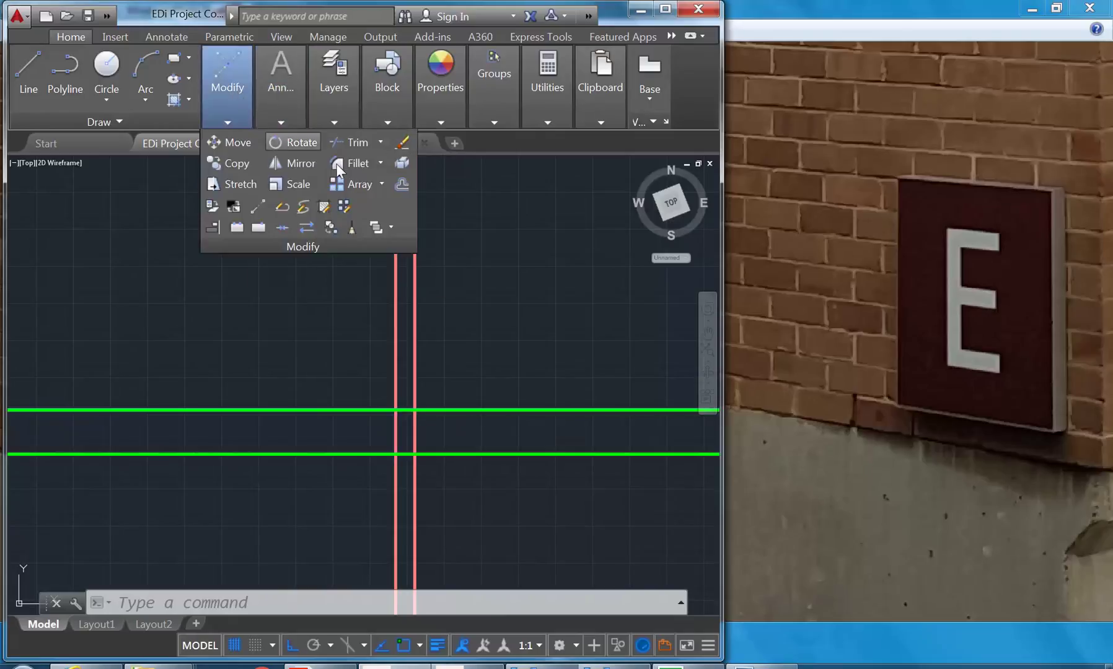
left_click(358, 142)
left_click(335, 410)
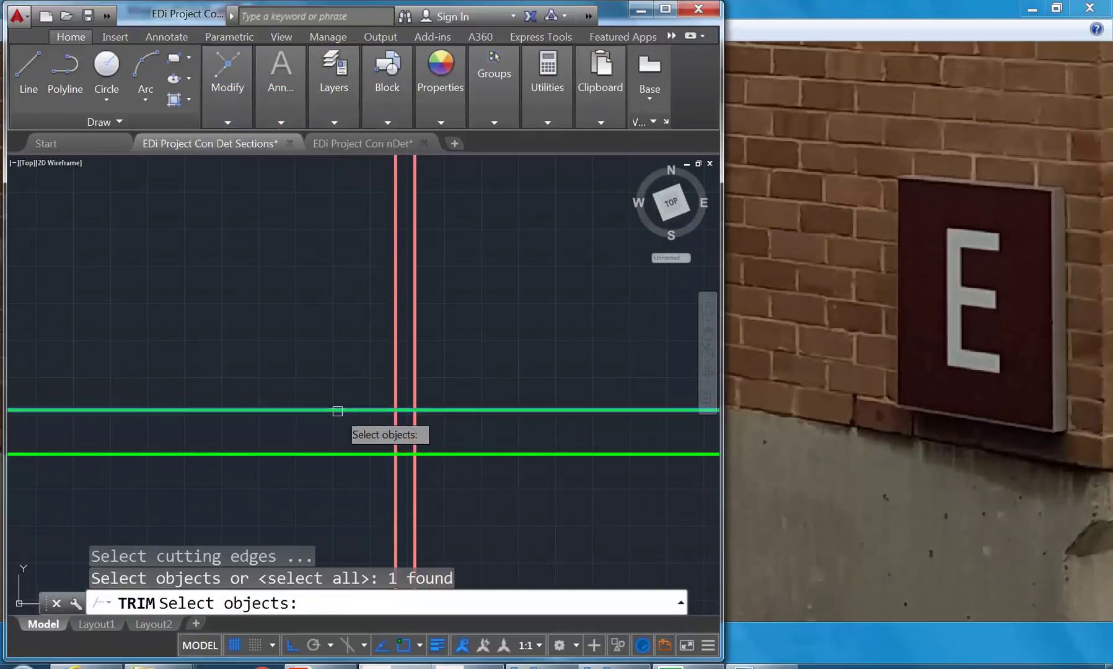
key("Return")
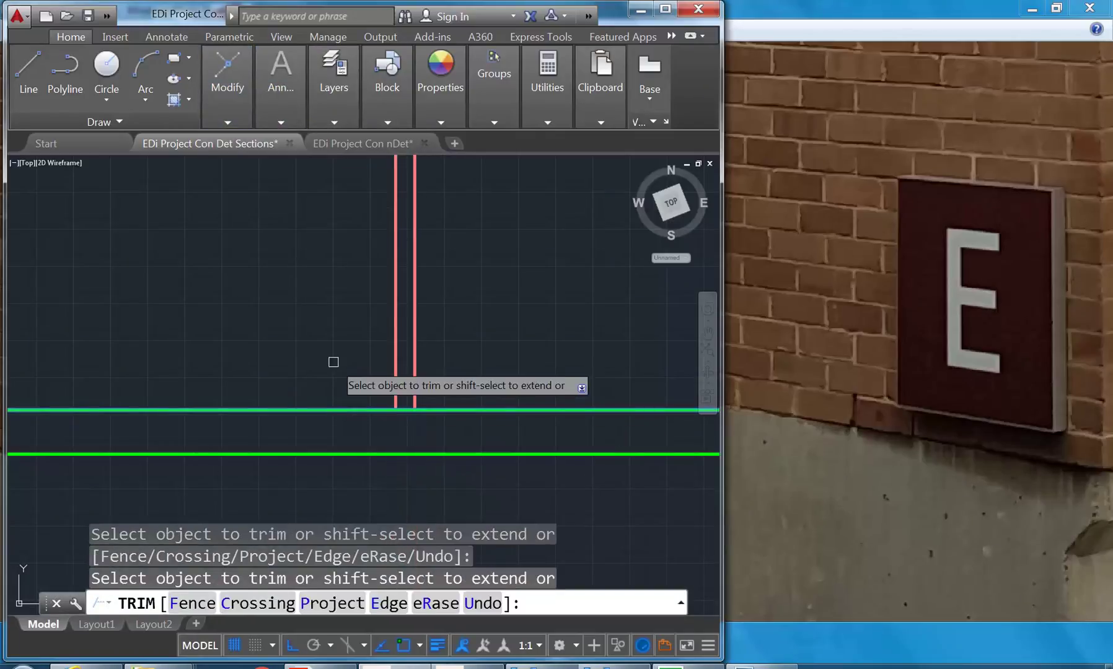
key("Return")
Step: Review the section's upper floor line, then switch to the building photo and examine the concrete band between the two storeys
scroll(359, 375, "down", 5)
middle_click_drag(216, 330, 272, 361)
scroll(271, 362, "up", 2)
scroll(316, 378, "down", 3)
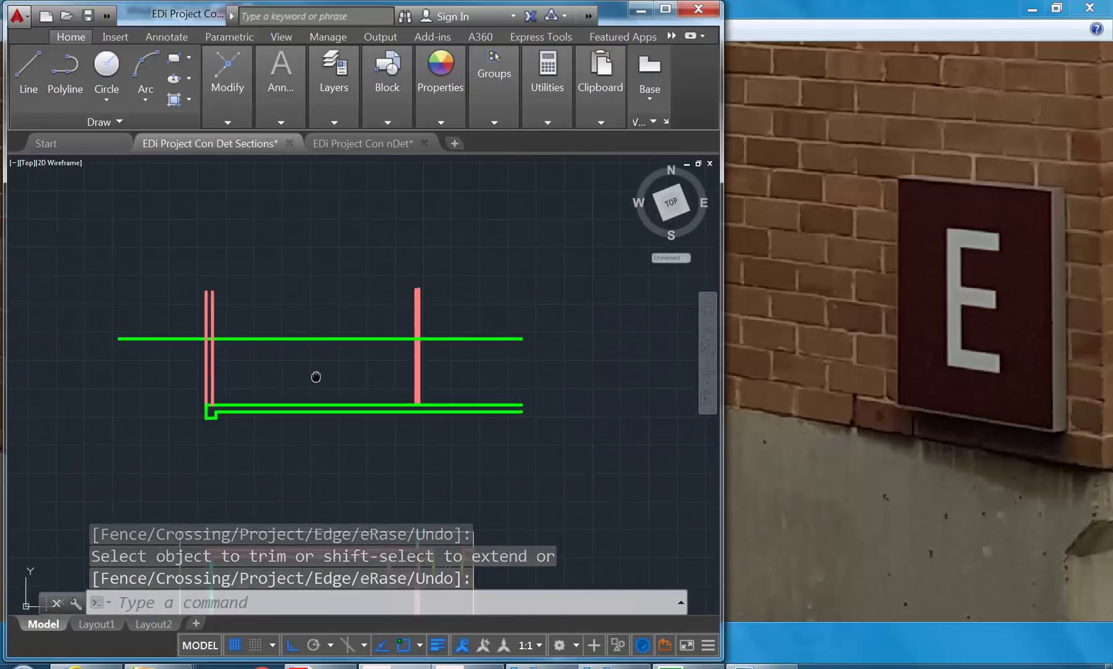
scroll(319, 375, "up", 1)
scroll(220, 365, "up", 2)
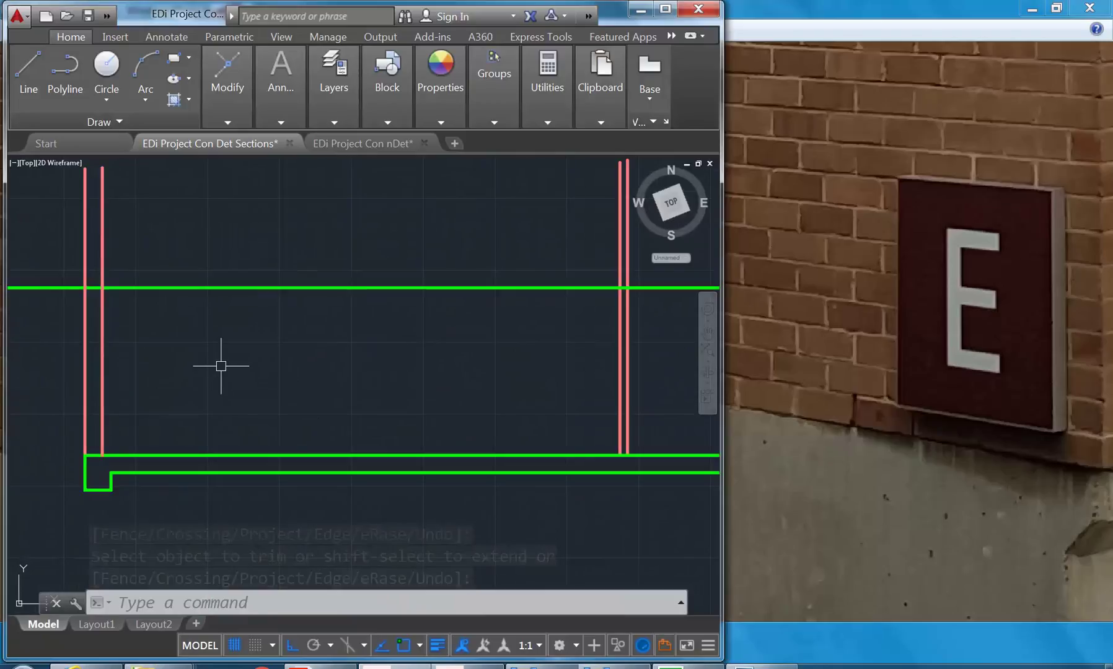
mouse_move(226, 284)
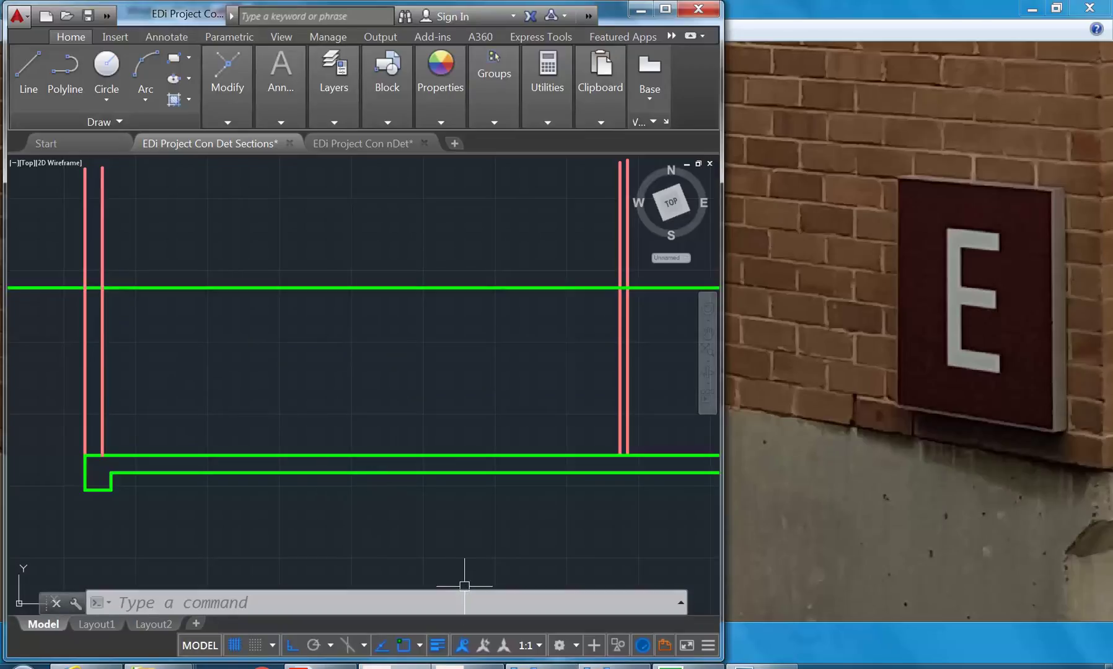
left_click(468, 666)
scroll(543, 348, "down", 5)
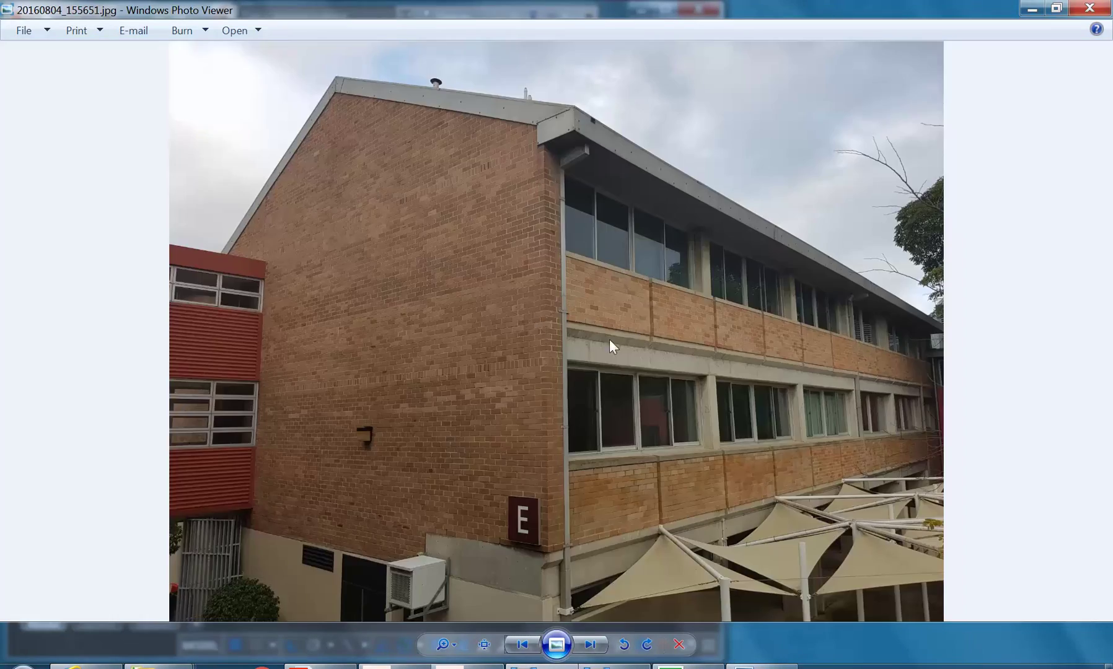
scroll(610, 345, "up", 3)
scroll(541, 366, "up", 2)
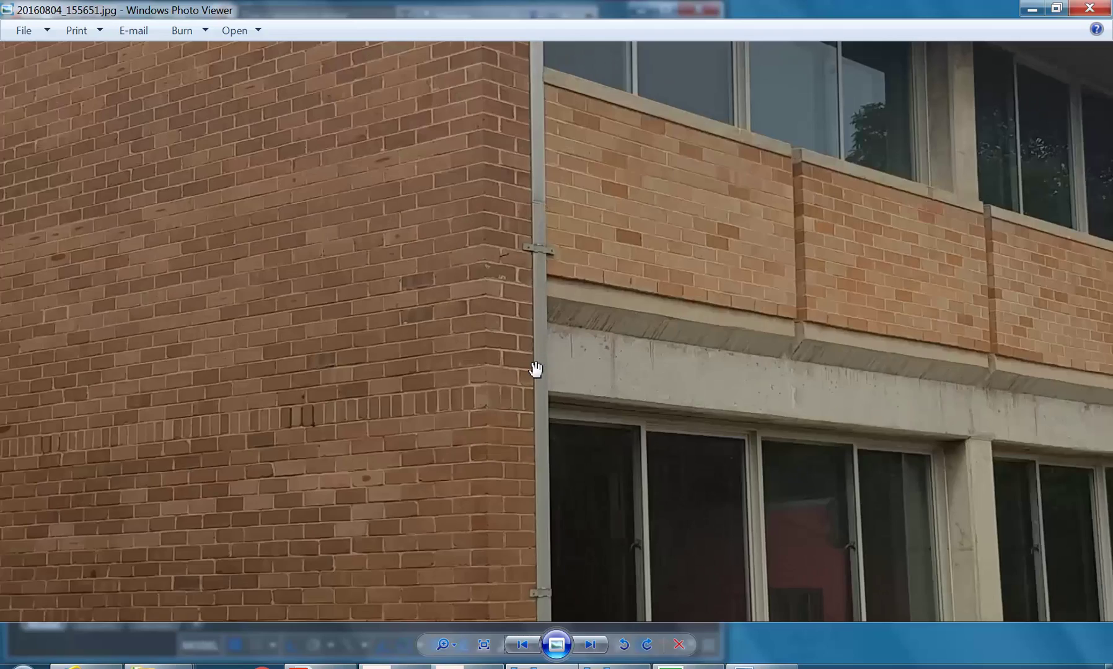
Step: Examine the building photo around the inter-storey concrete band, comparing its sloped ledge and window head with the adjoining brick courses
scroll(533, 371, "down", 3)
left_click_drag(525, 460, 504, 340)
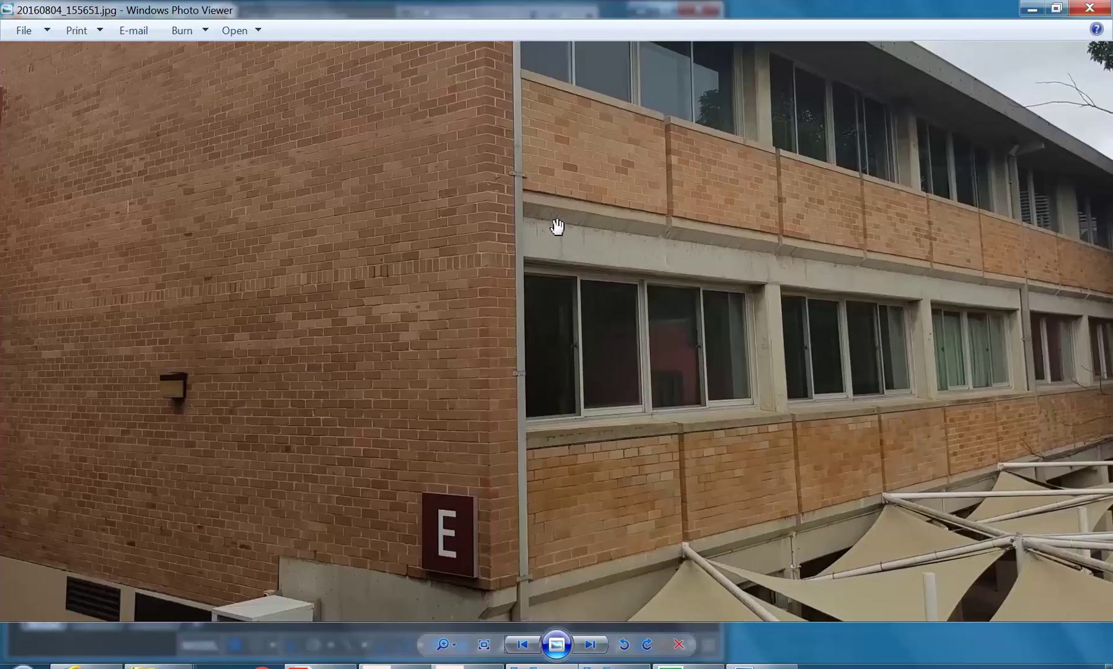
scroll(536, 239, "up", 2)
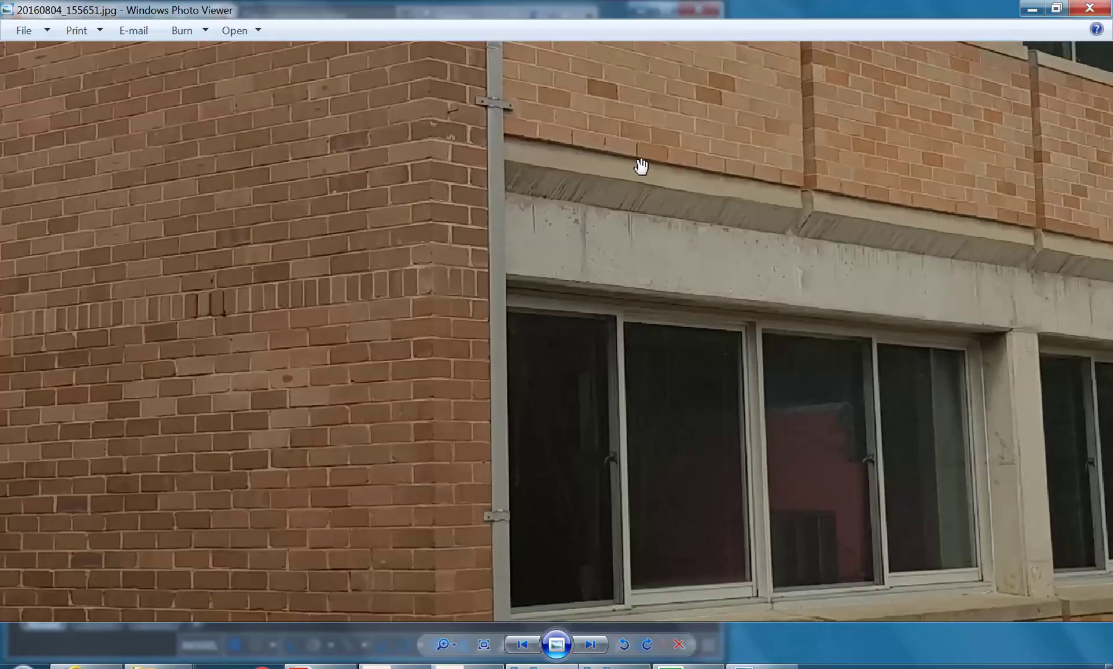
scroll(649, 173, "down", 2)
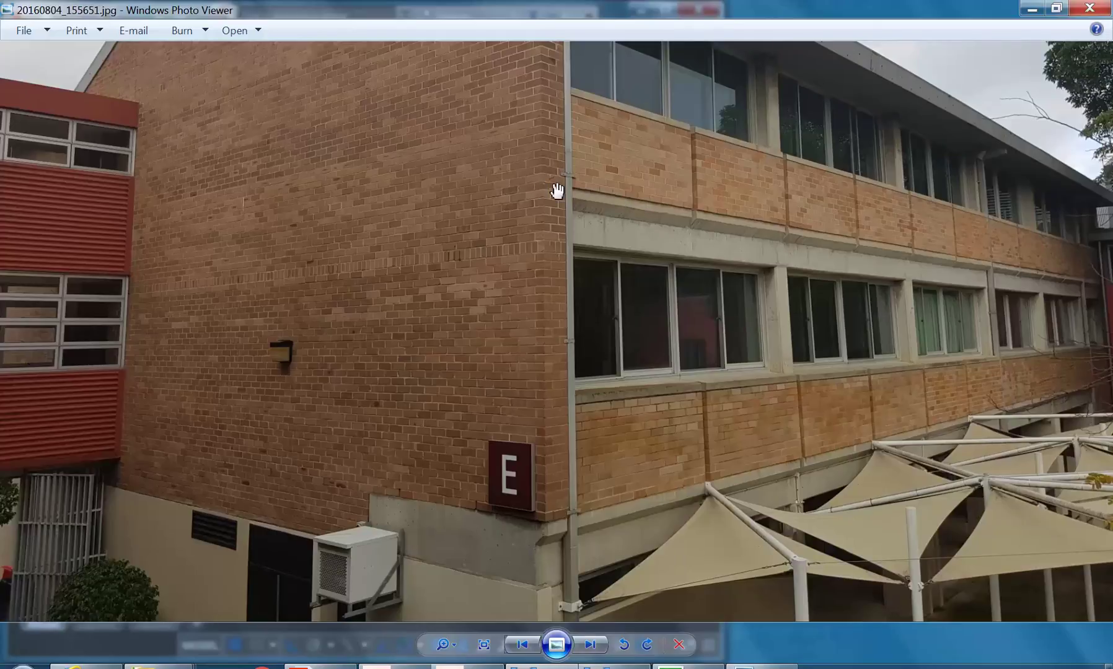
scroll(577, 194, "up", 3)
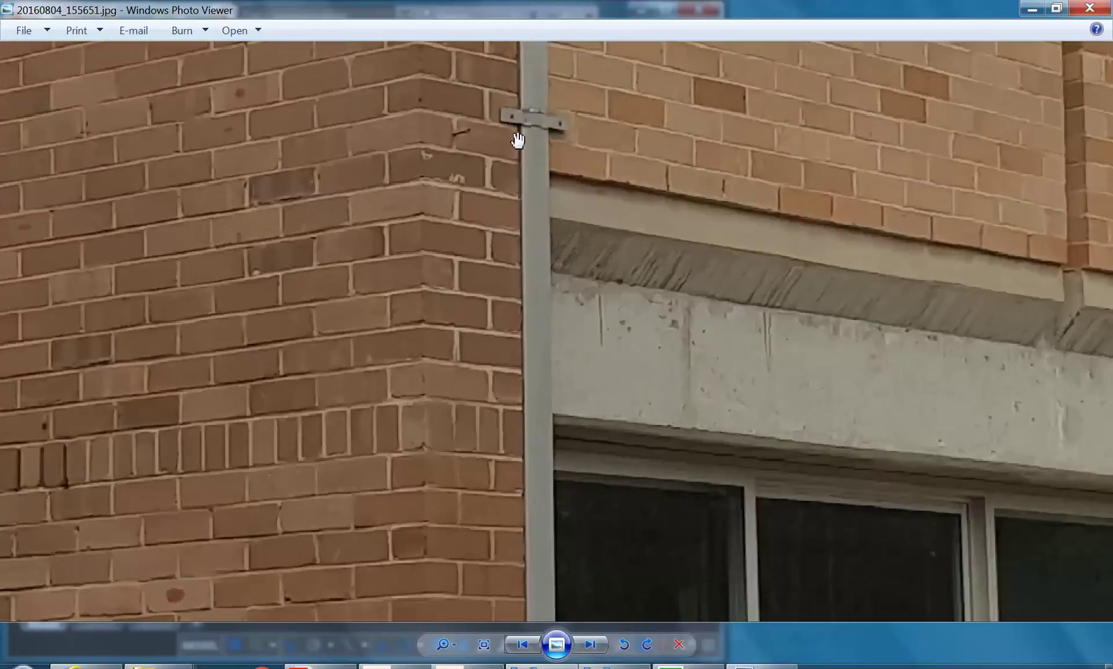
scroll(514, 143, "down", 2)
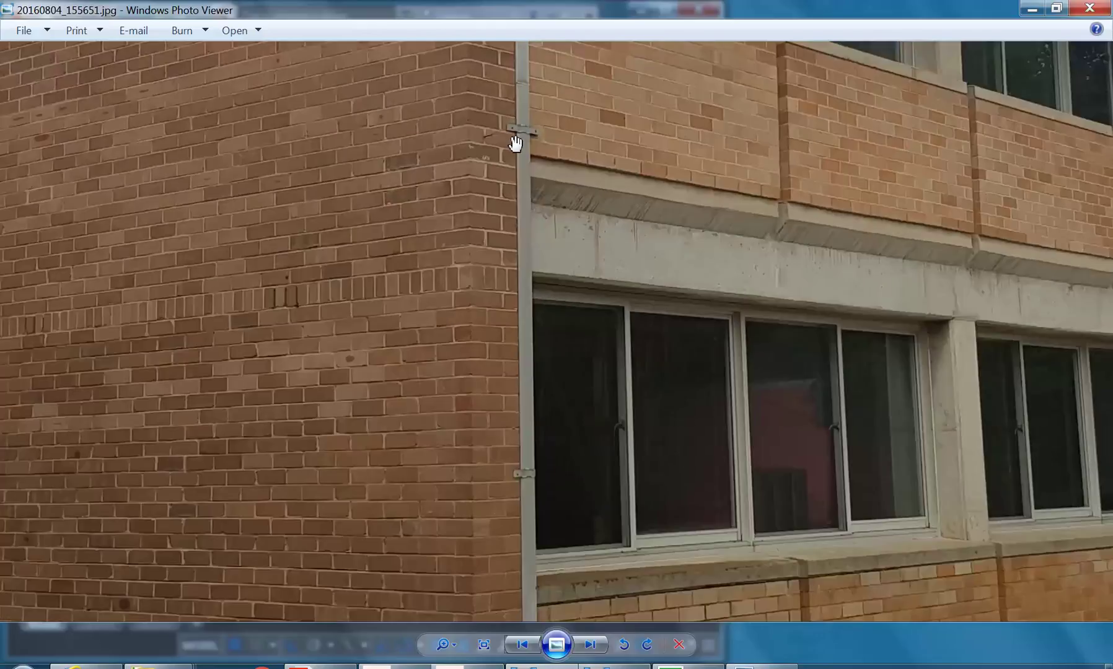
scroll(514, 143, "down", 3)
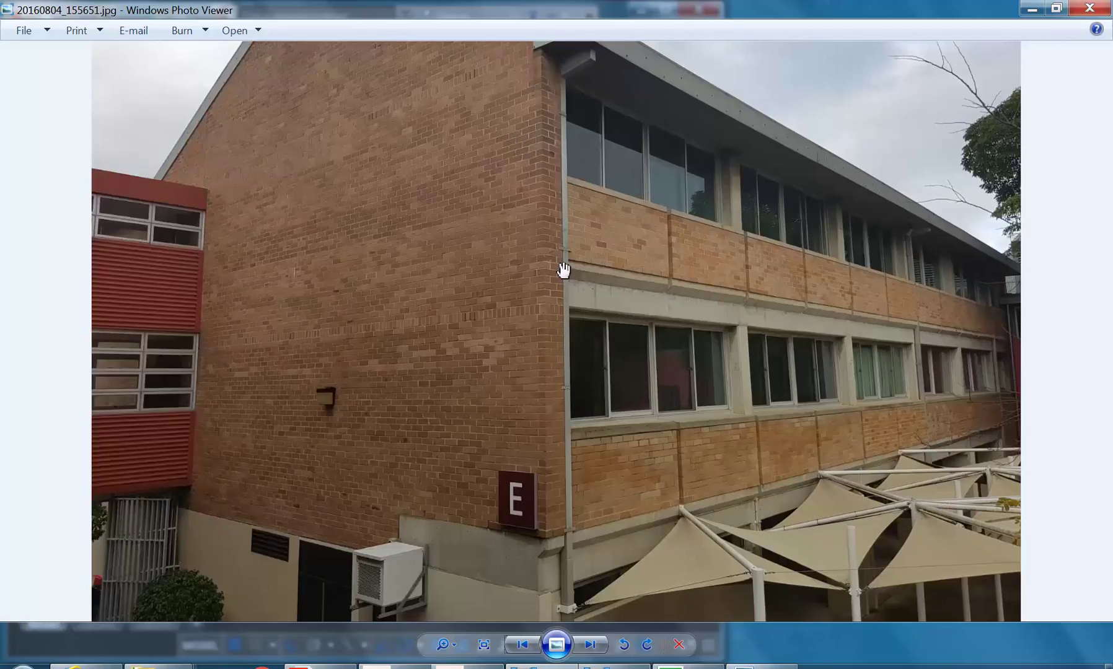
scroll(566, 267, "up", 5)
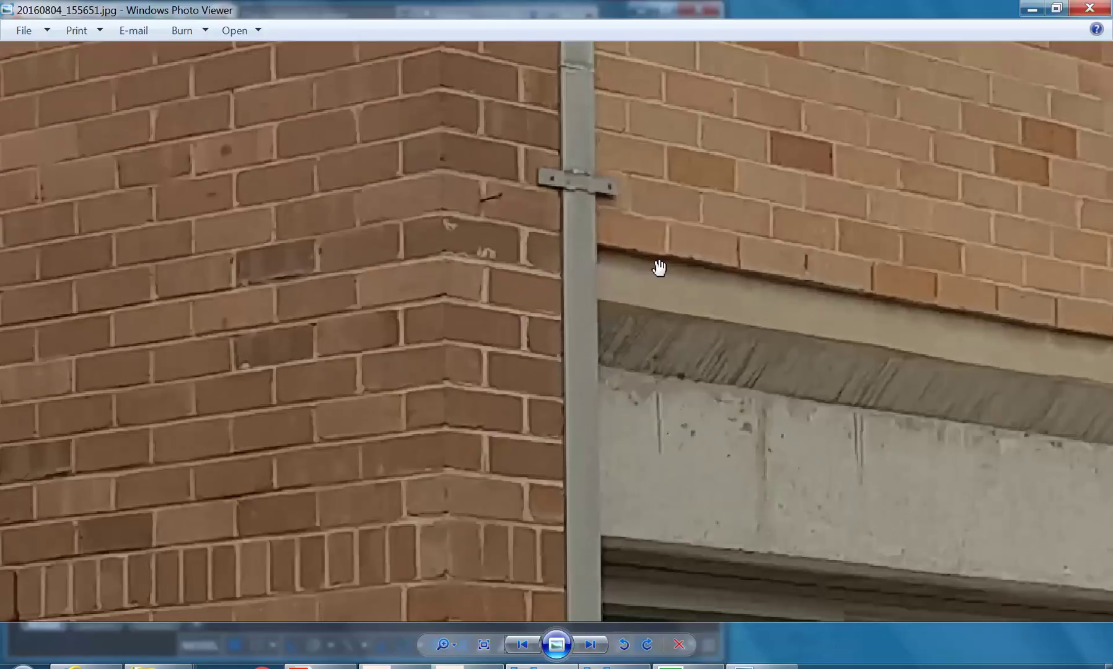
left_click_drag(691, 477, 659, 291)
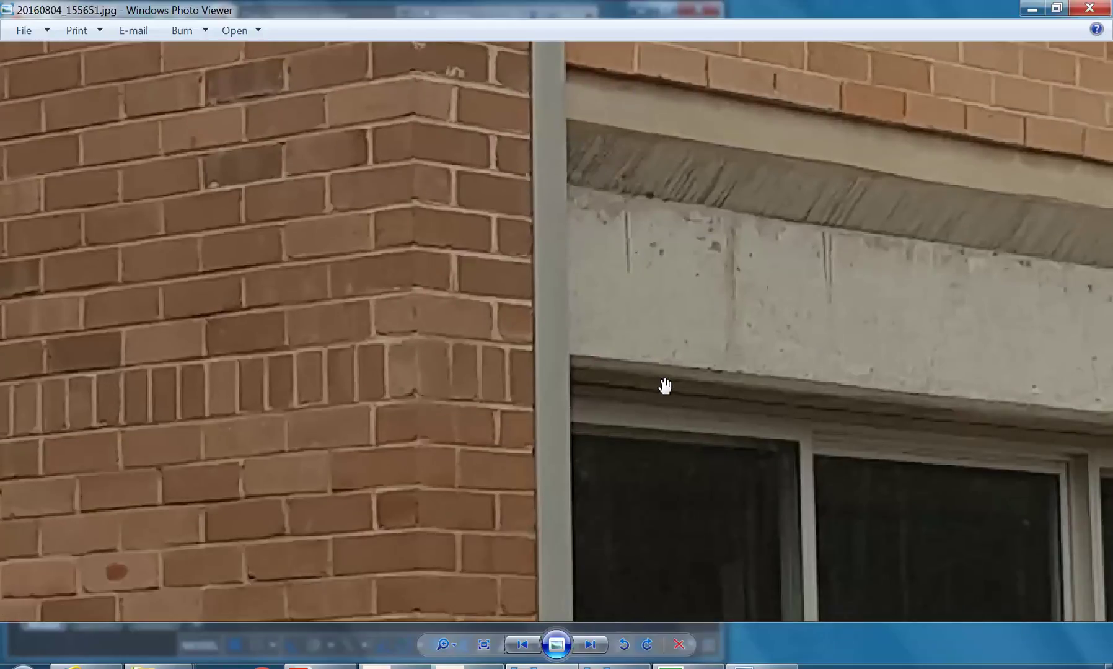
scroll(666, 288, "down", 3)
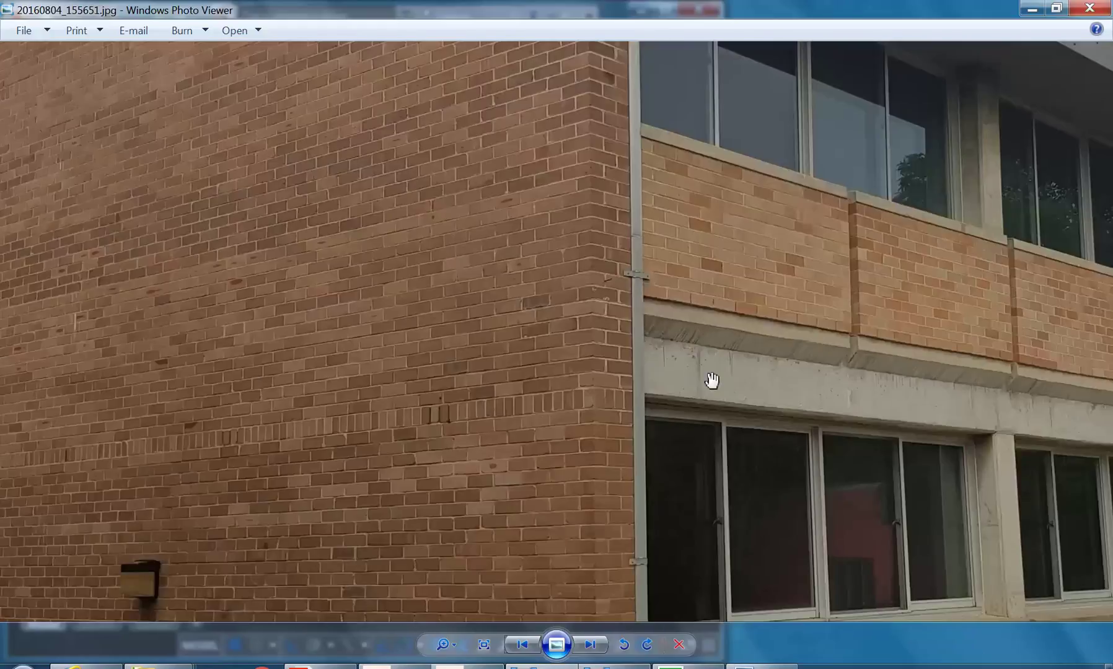
left_click_drag(712, 380, 584, 329)
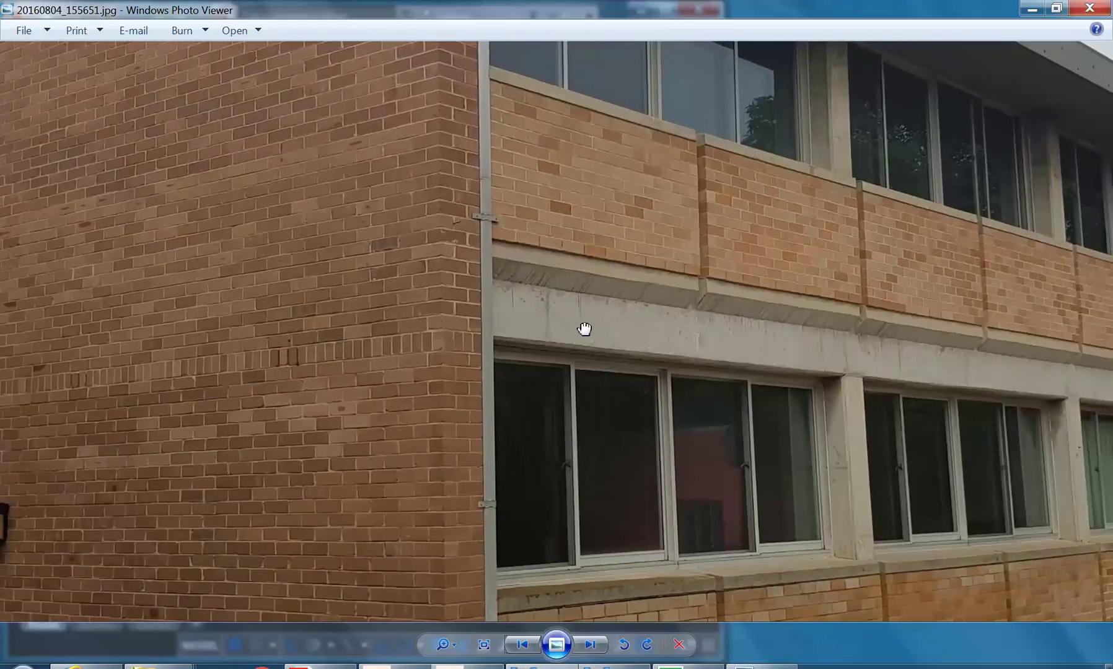
scroll(482, 338, "up", 3)
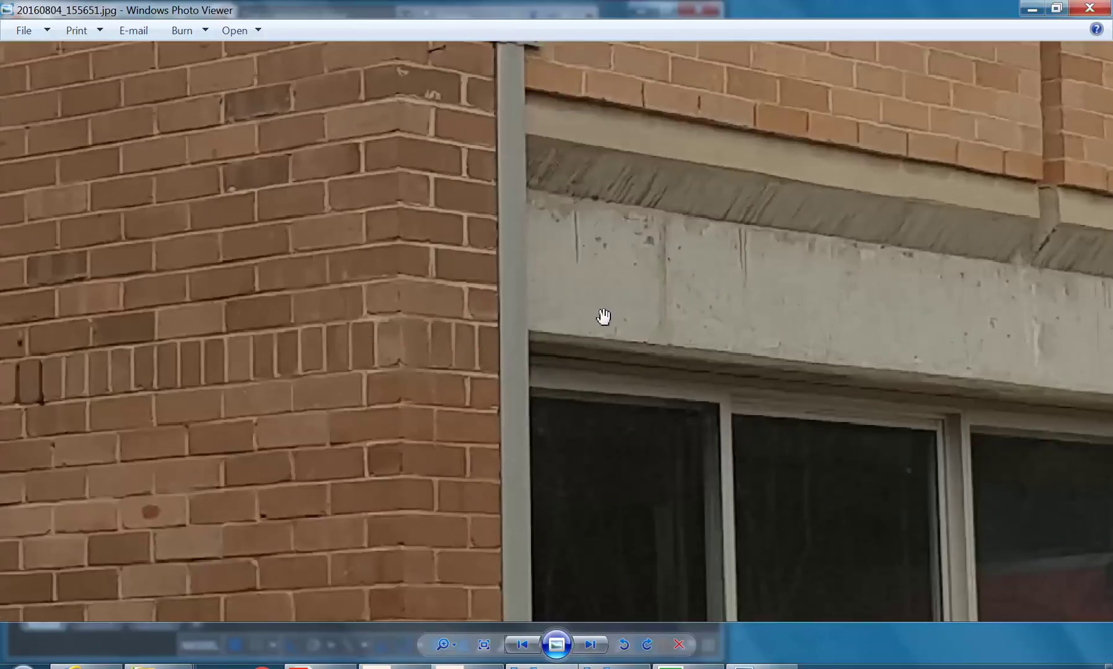
scroll(596, 331, "down", 1)
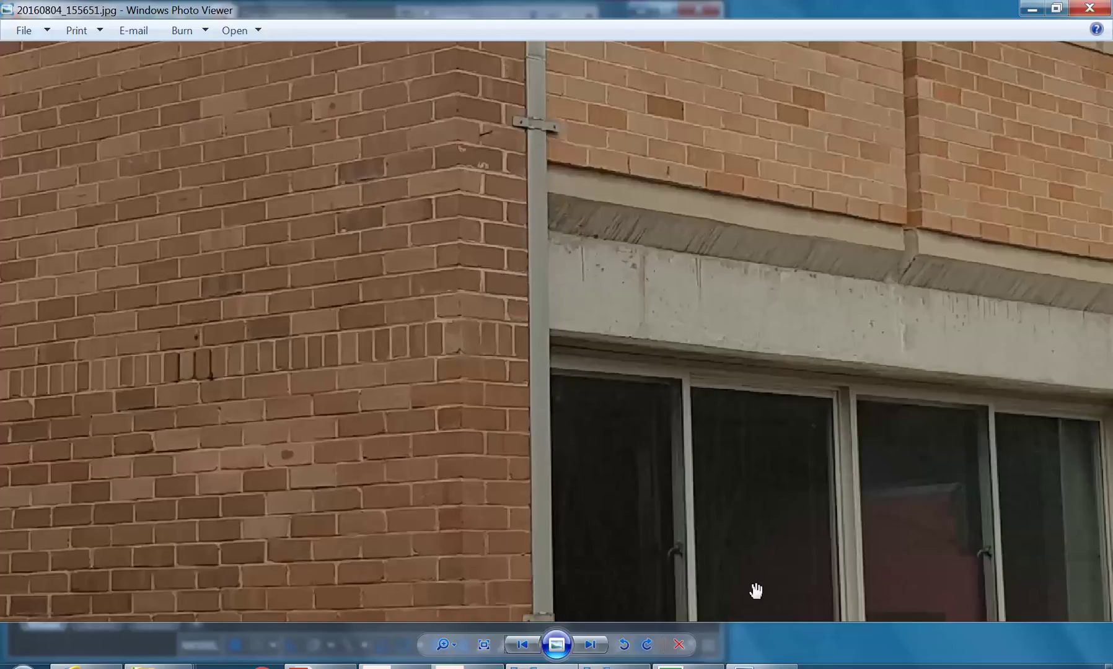
Step: Open the calculator and multiply 7 by 85 to work out a brick-course height
left_click(768, 667)
left_click(159, 232)
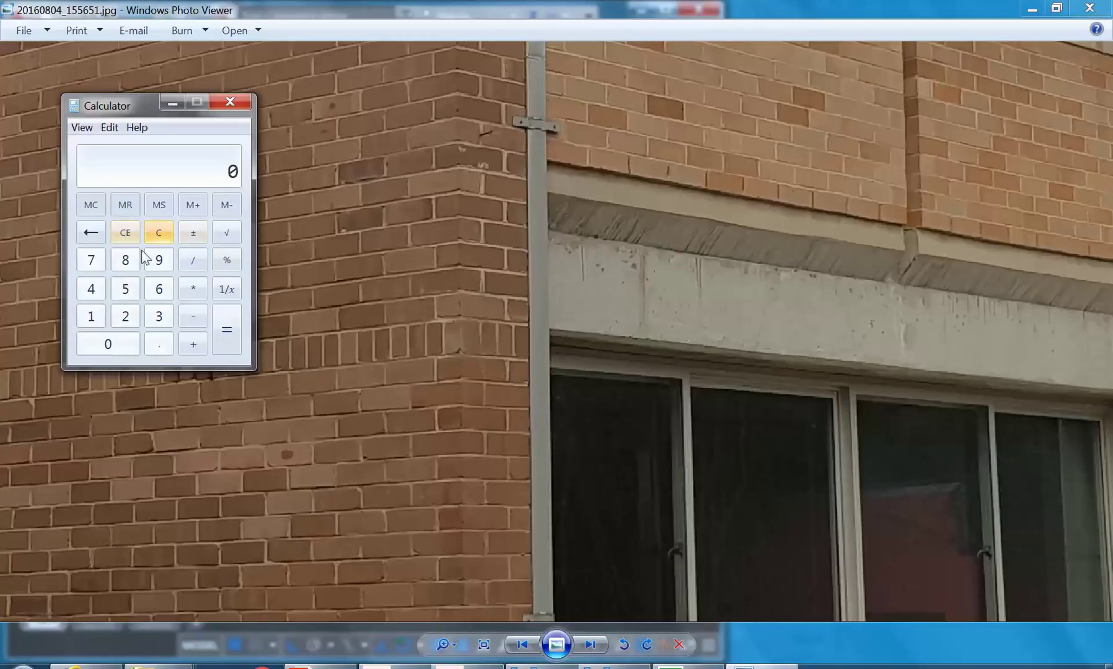
left_click(91, 260)
left_click(189, 292)
left_click(125, 260)
left_click(125, 289)
left_click(234, 331)
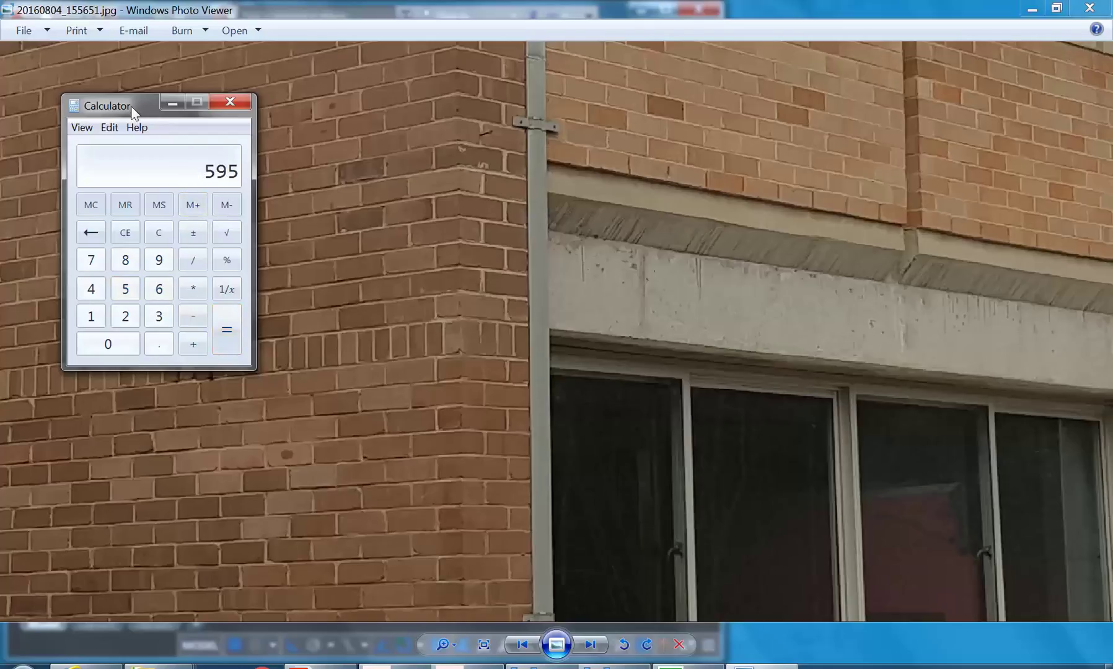
left_click_drag(131, 107, 118, 103)
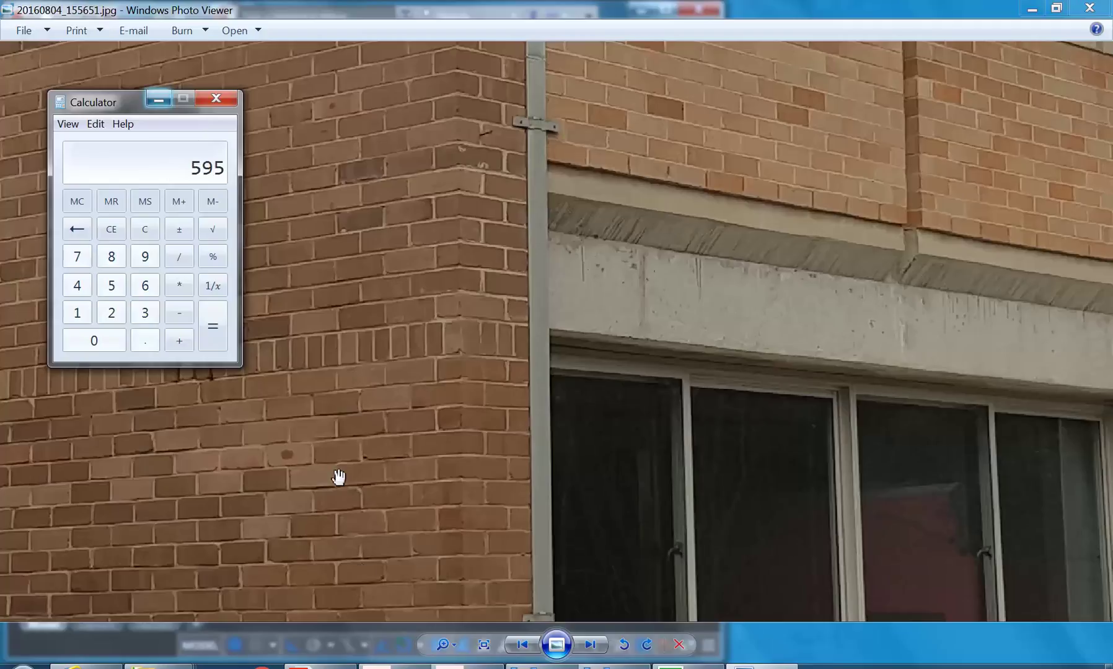
Step: Switch back to AutoCAD and show the wall and upper floor line in the EDi Project Con Det Sections drawing
left_click(446, 666)
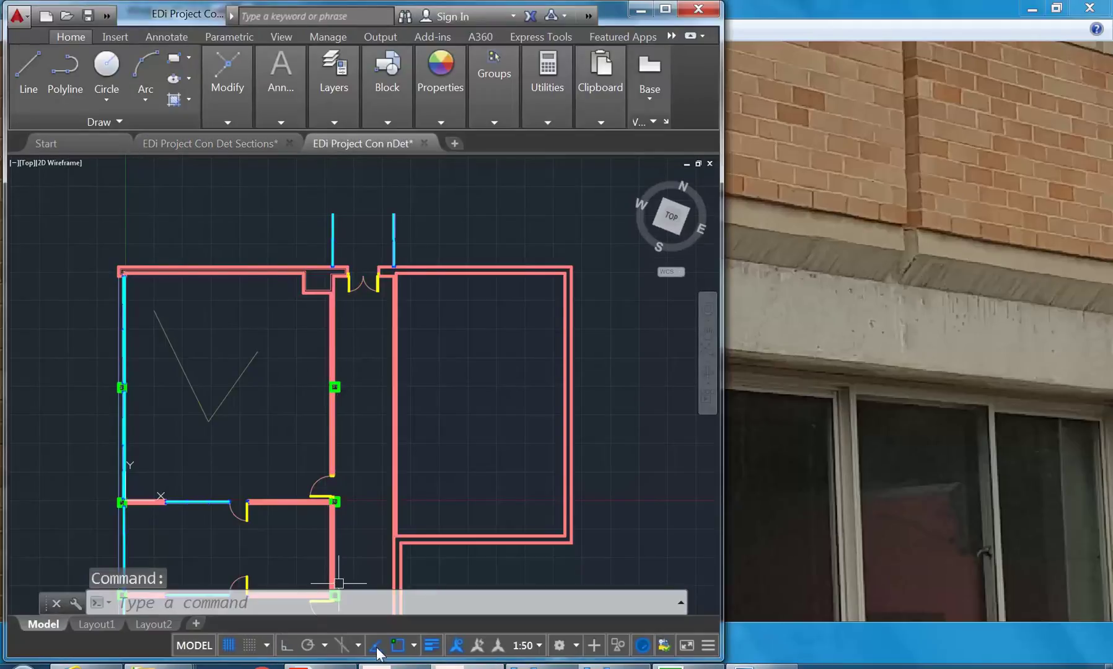
left_click(209, 143)
scroll(249, 348, "down", 6)
scroll(281, 326, "up", 6)
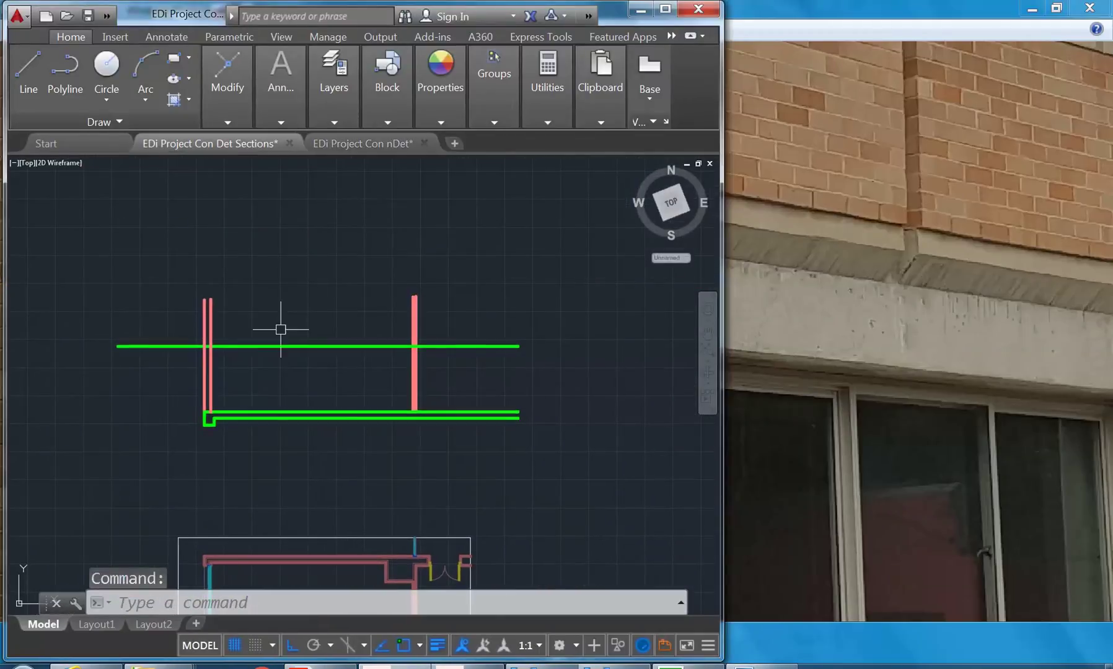
middle_click_drag(236, 348, 230, 321)
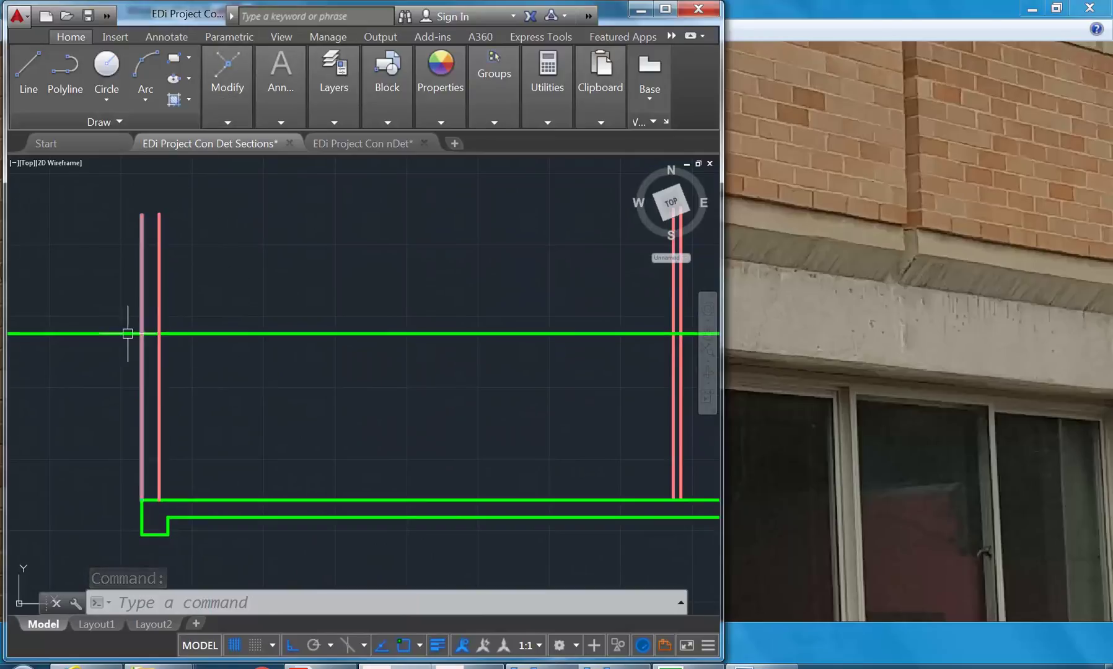
mouse_move(122, 333)
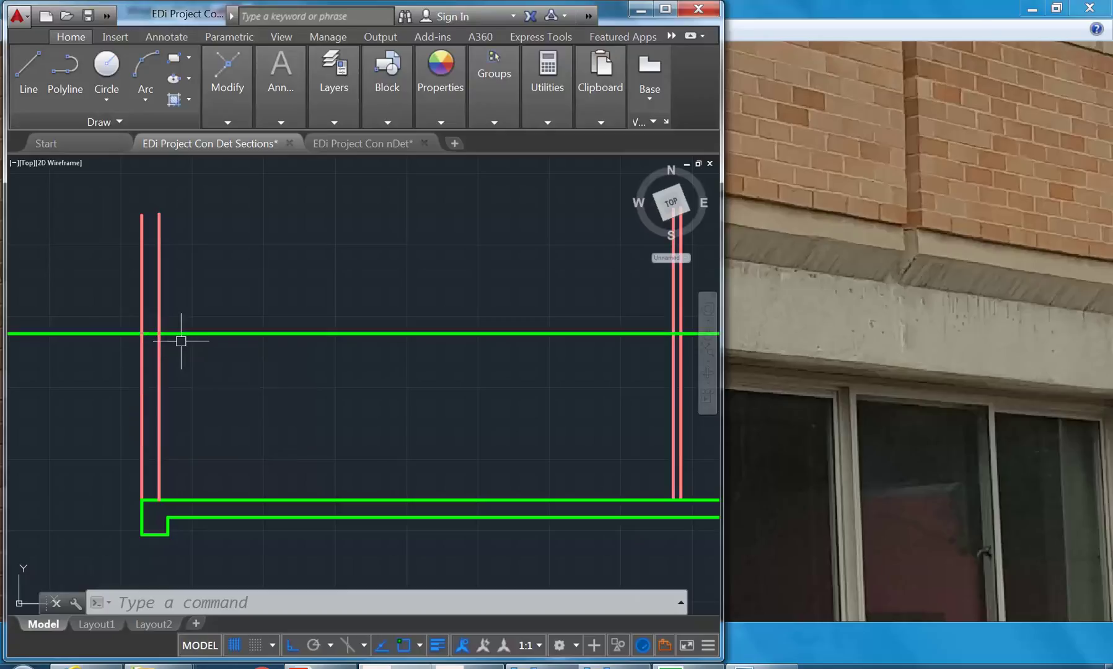
Step: Offset the single floor line above the concrete slab upward by 600
left_click(226, 103)
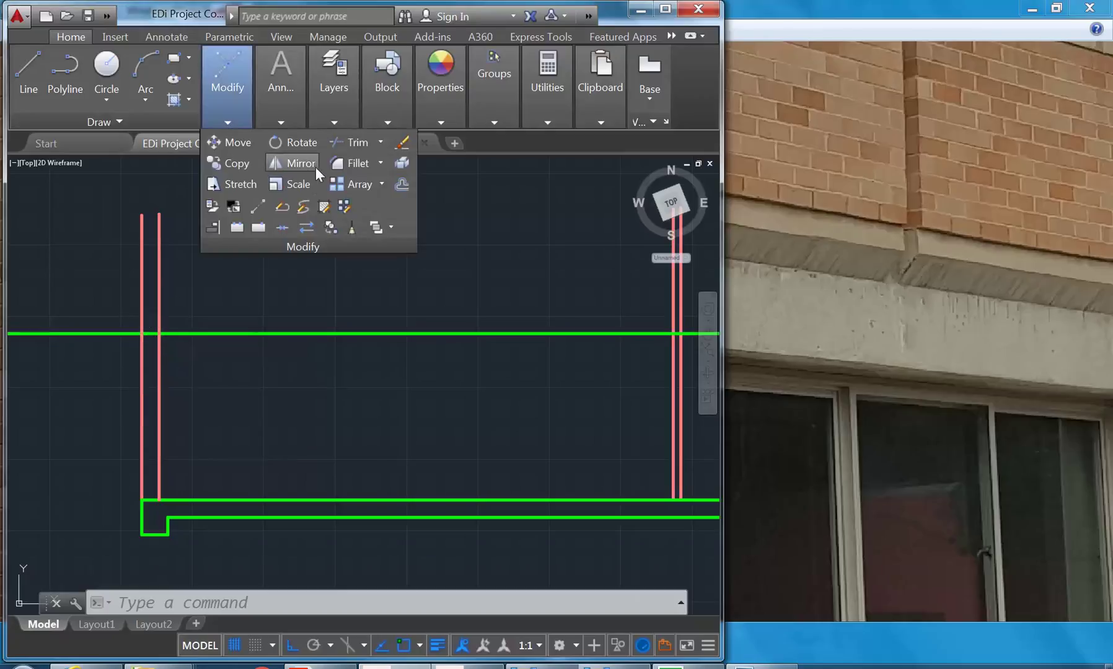
left_click(402, 184)
type("600")
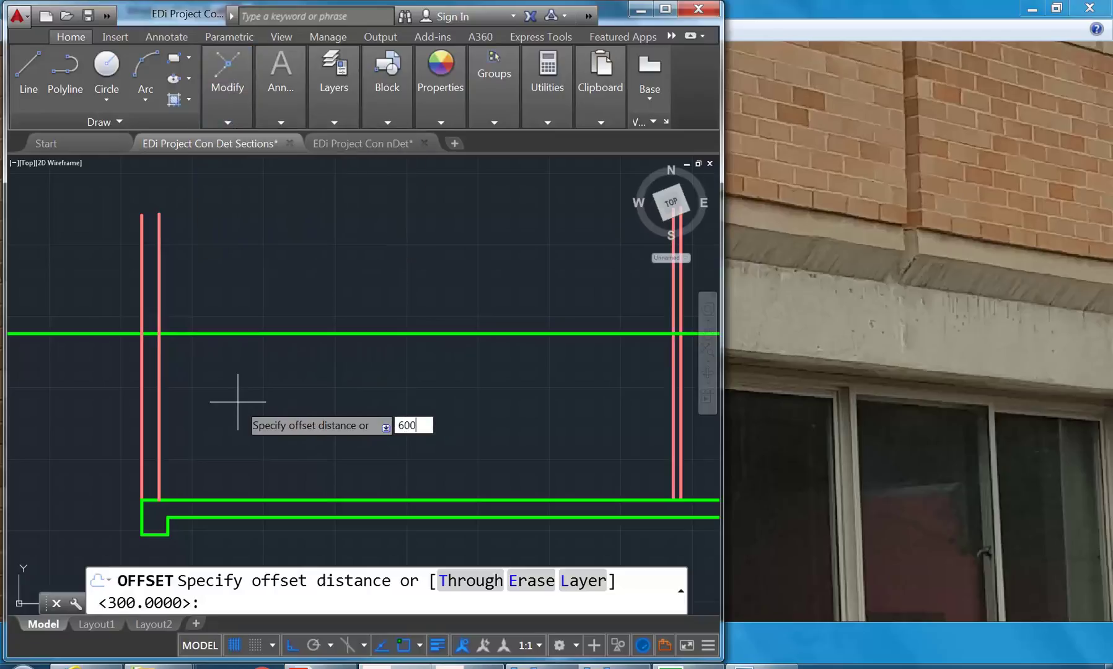
key("Return")
left_click(240, 333)
left_click(246, 226)
key("Return")
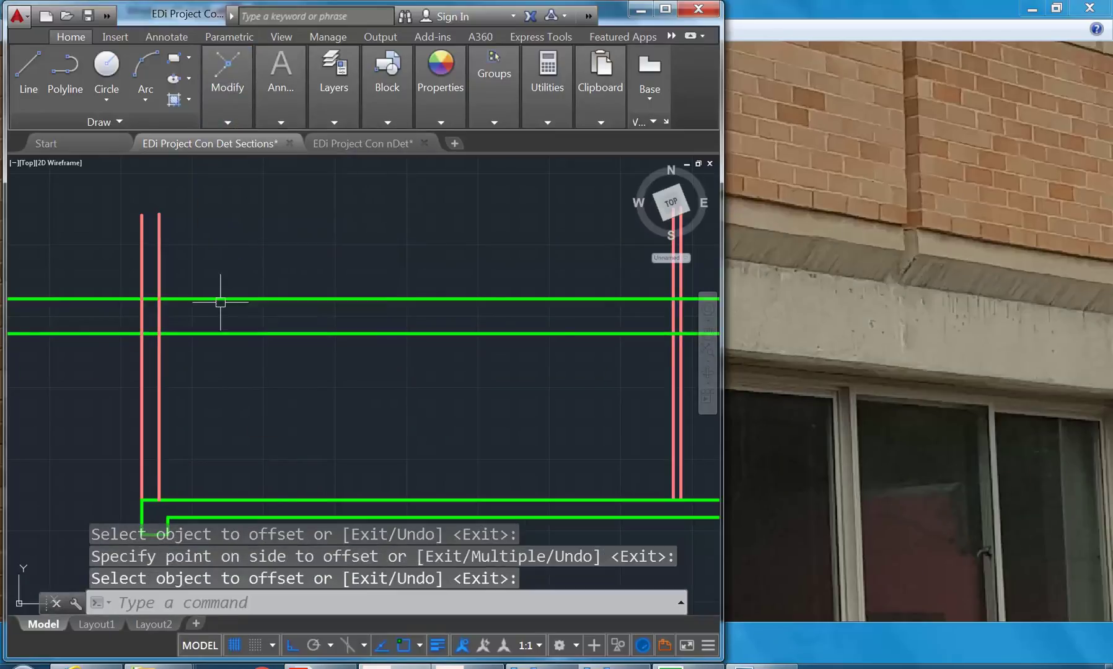
Step: Delete the offset copy lying above the original upper floor line
scroll(116, 322, "up", 2)
scroll(116, 321, "up", 2)
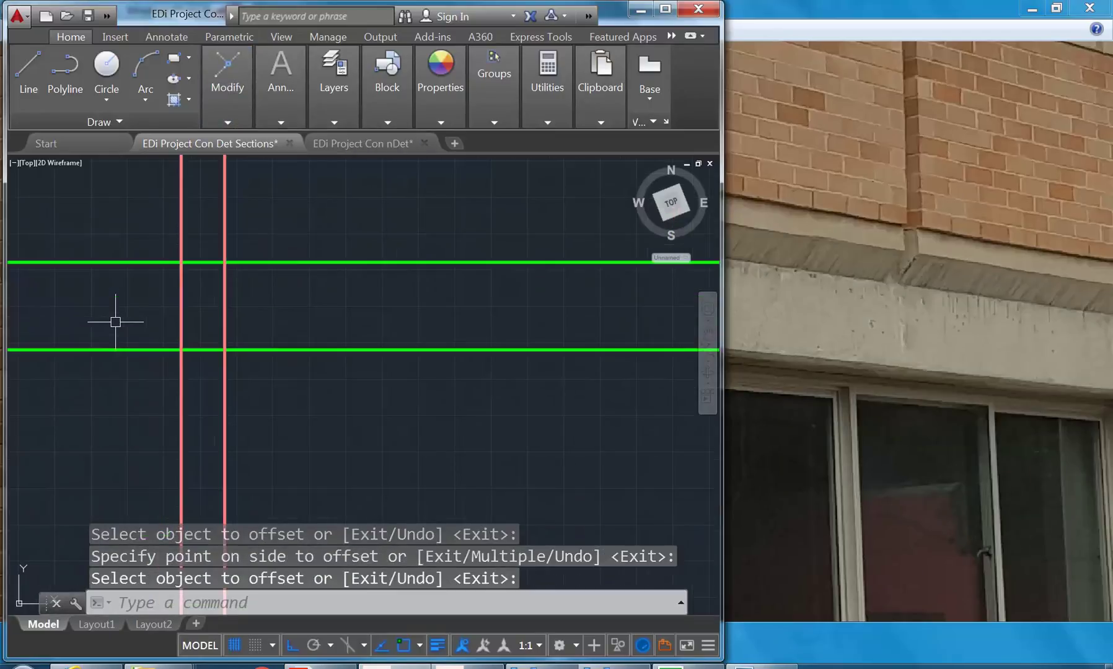
left_click(334, 87)
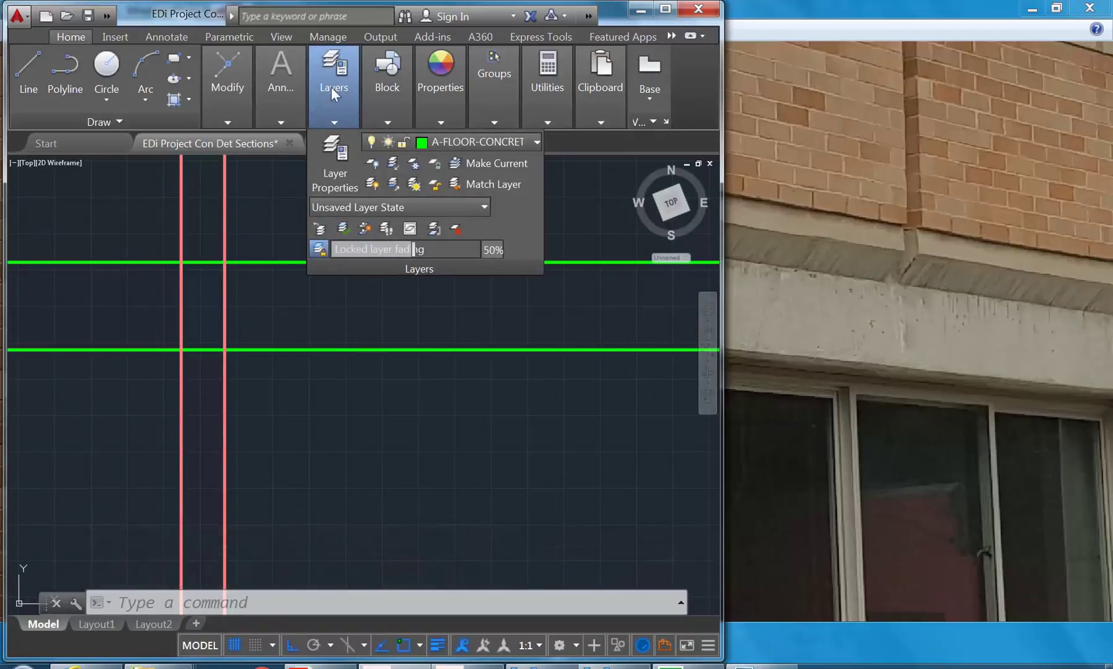
scroll(254, 332, "down", 6)
middle_click_drag(251, 334, 186, 310)
scroll(231, 278, "up", 2)
left_click(230, 273)
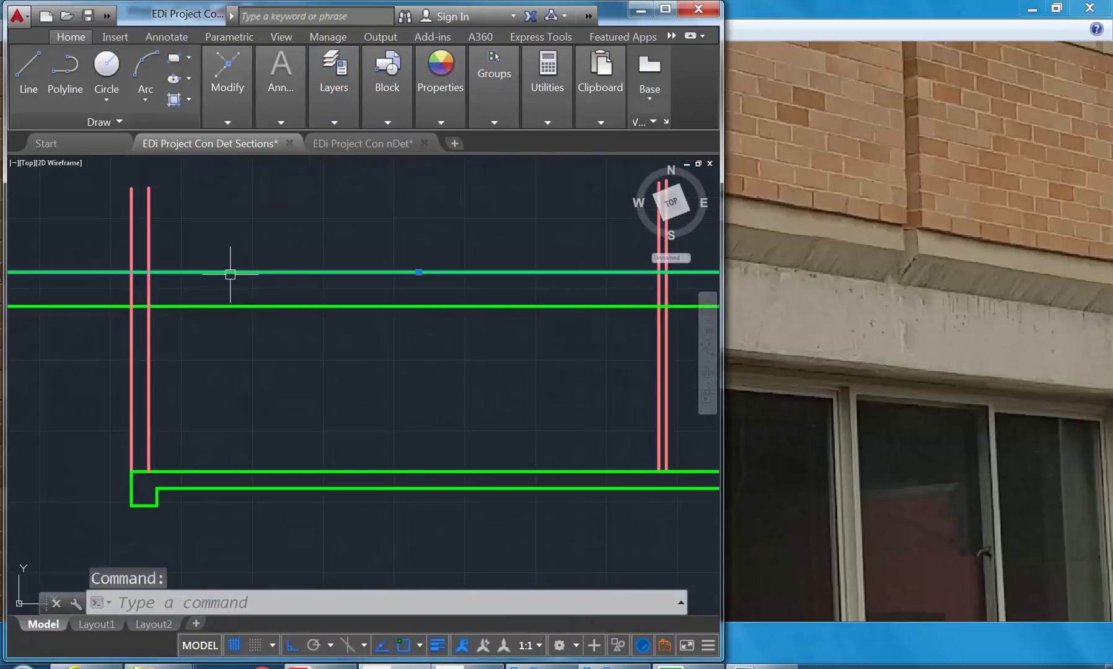
key("Delete")
Step: Bring up the calculator, add 1110 and 1432, and put it away again
scroll(174, 303, "up", 4)
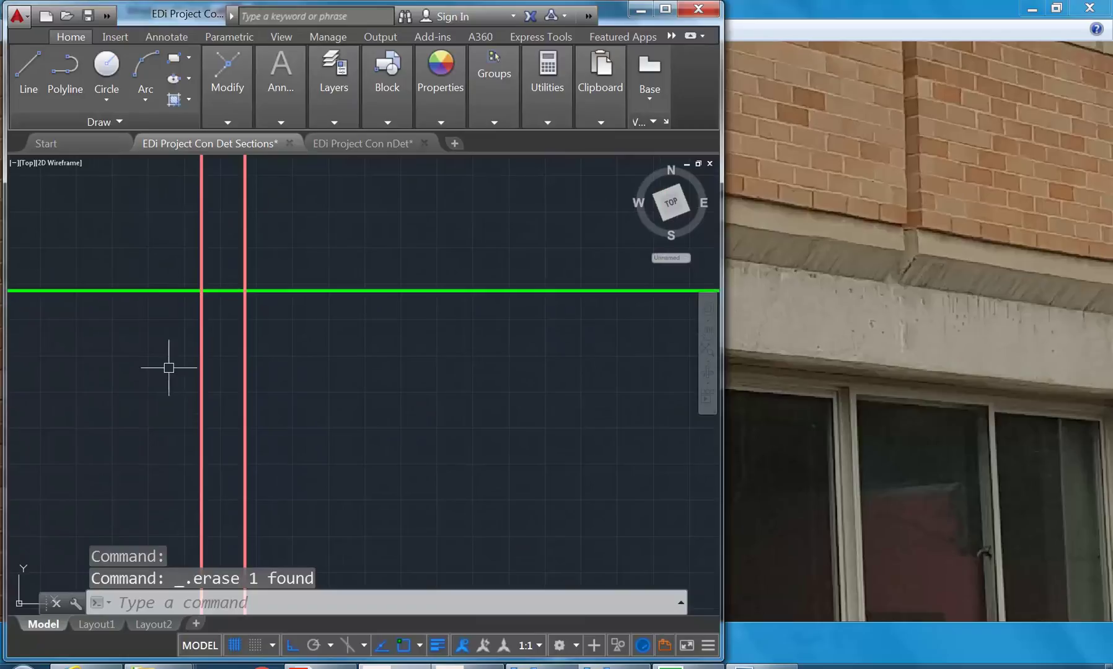
middle_click_drag(169, 368, 186, 311)
scroll(184, 296, "down", 2)
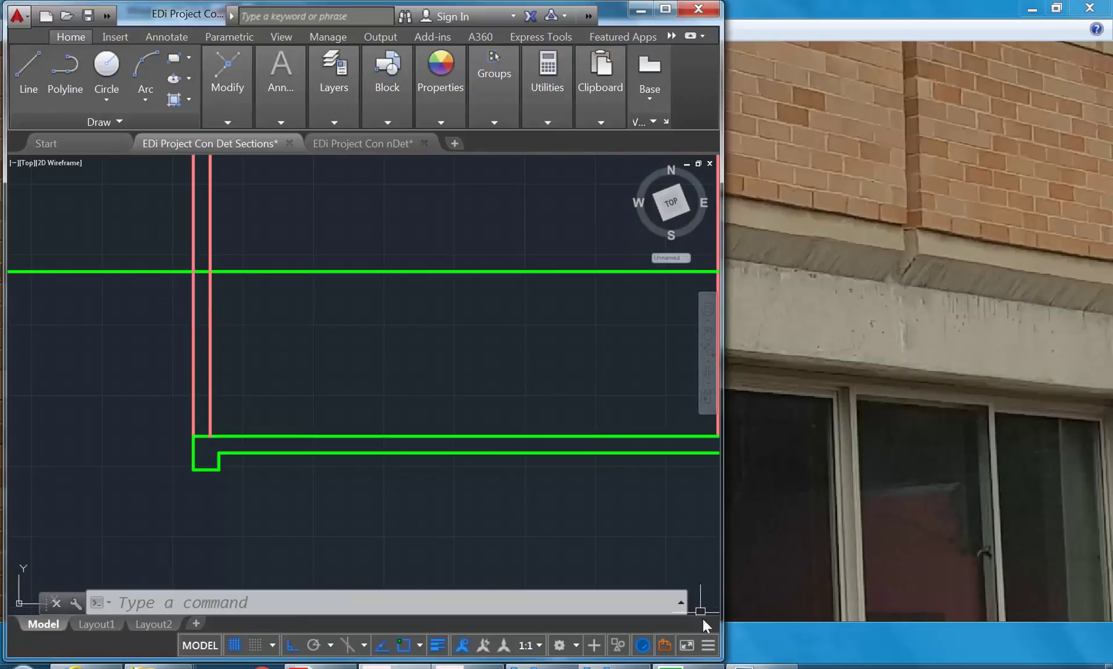
key("alt+Tab")
left_click(145, 231)
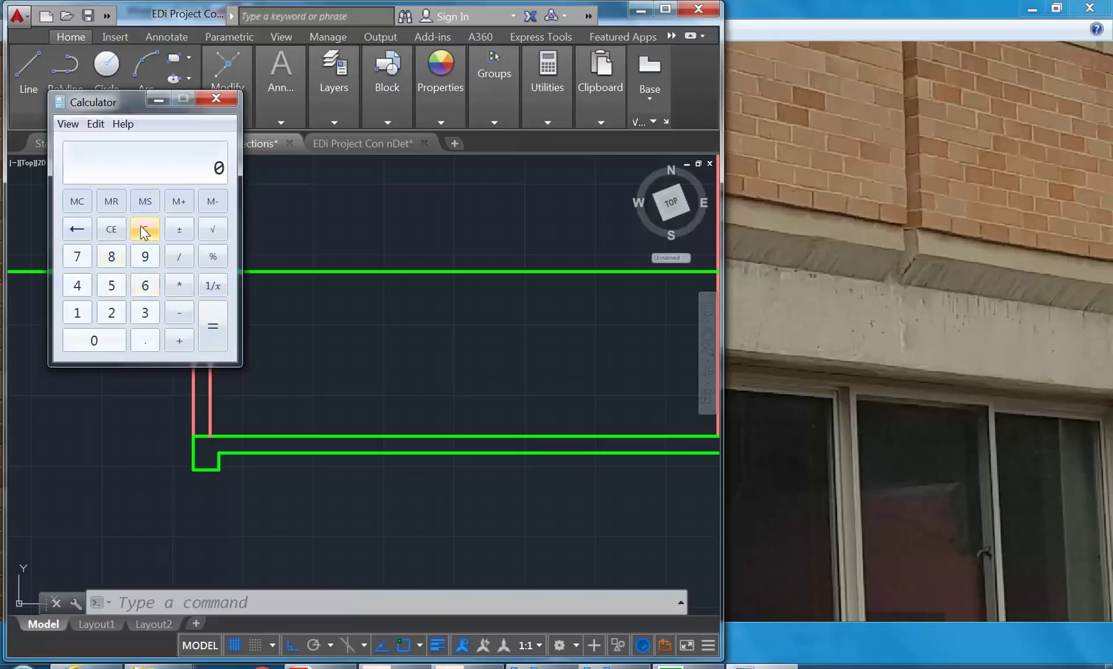
left_click(76, 316)
left_click(76, 316)
left_click(91, 346)
left_click(179, 345)
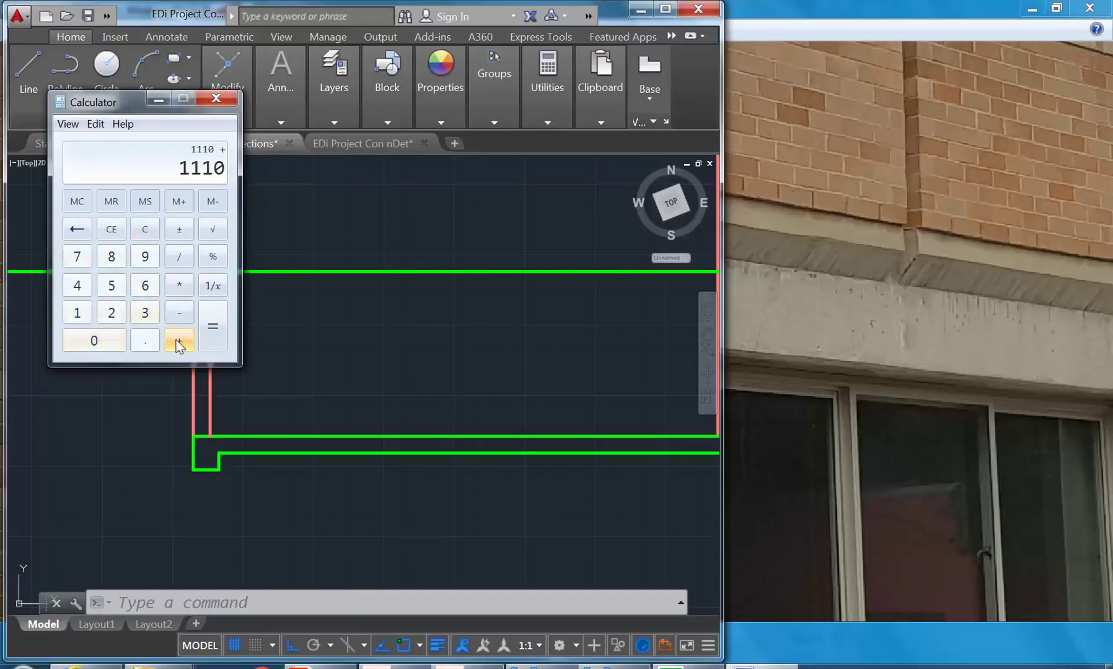
left_click(77, 313)
left_click(77, 285)
left_click(145, 313)
left_click(112, 313)
left_click(213, 326)
left_click(159, 99)
Step: Offset the top line of the lower concrete slab upward by 2540
middle_click_drag(234, 358, 295, 343)
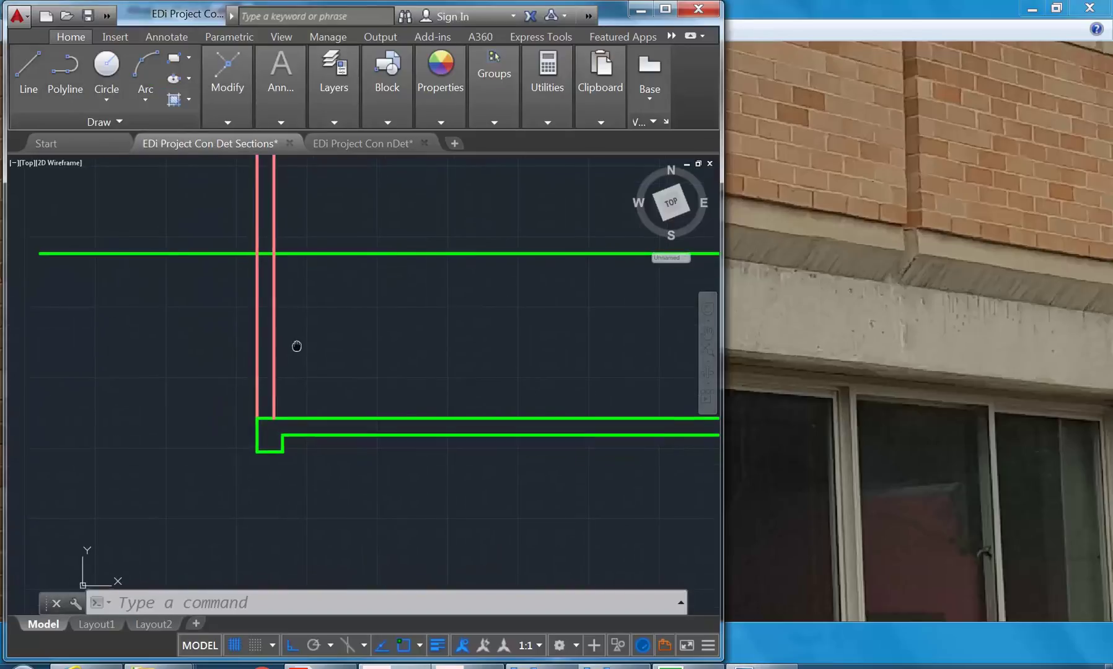
type("o")
key("Return")
type("2")
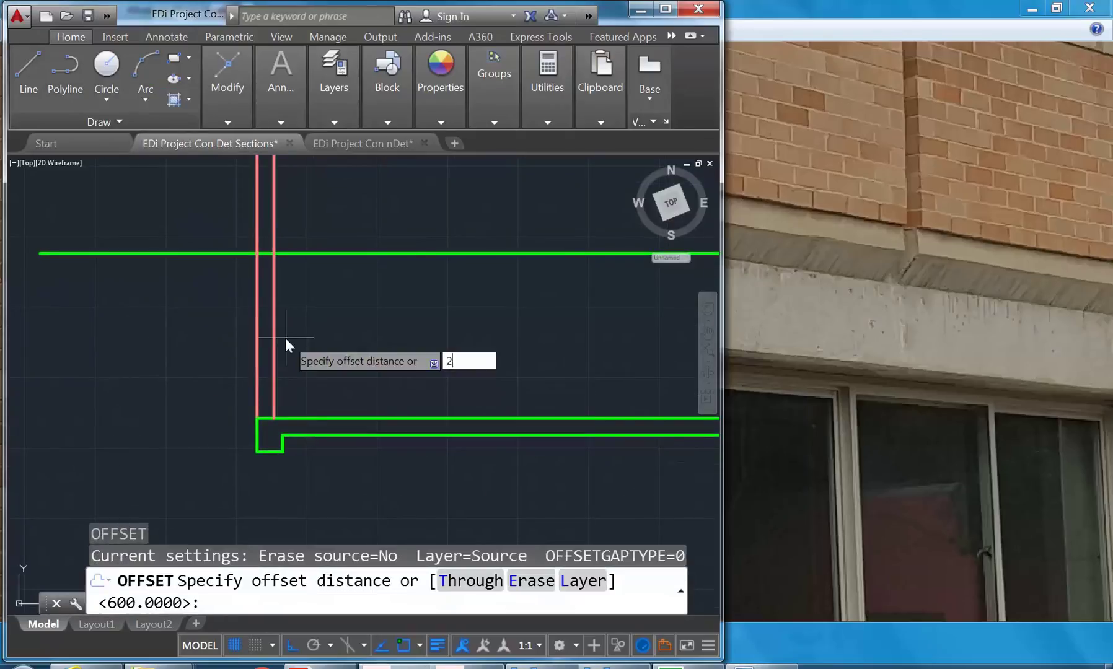
type("540")
key("Return")
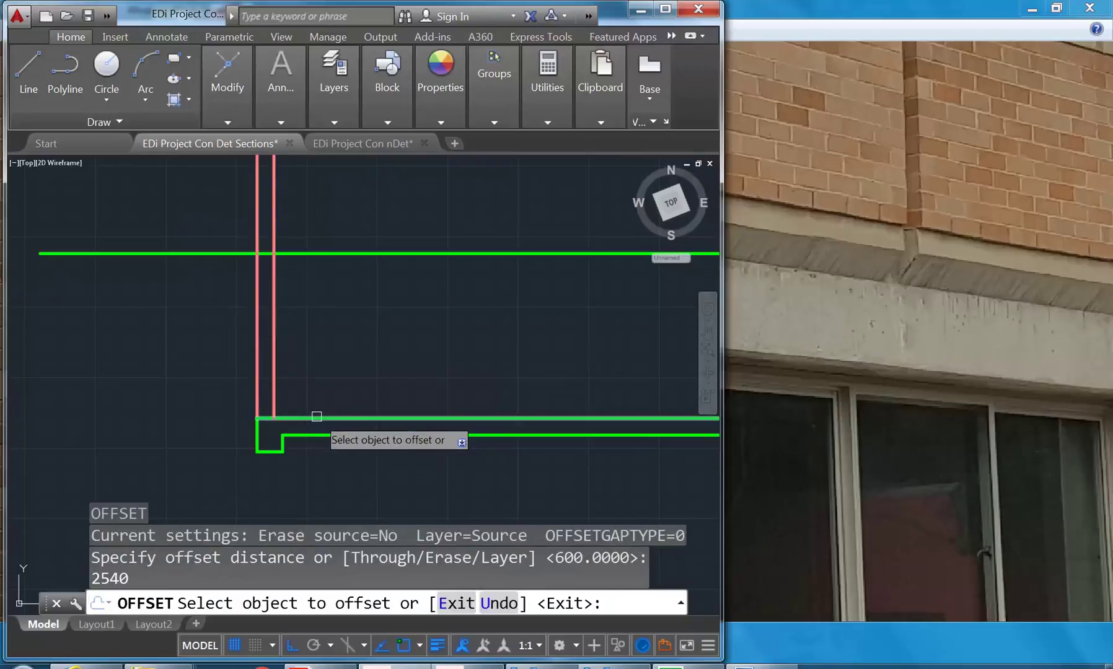
left_click(313, 418)
left_click(316, 320)
Step: Offset the outer line of the near masonry wall inward by 450 for the upper beam's inner face
scroll(279, 241, "up", 4)
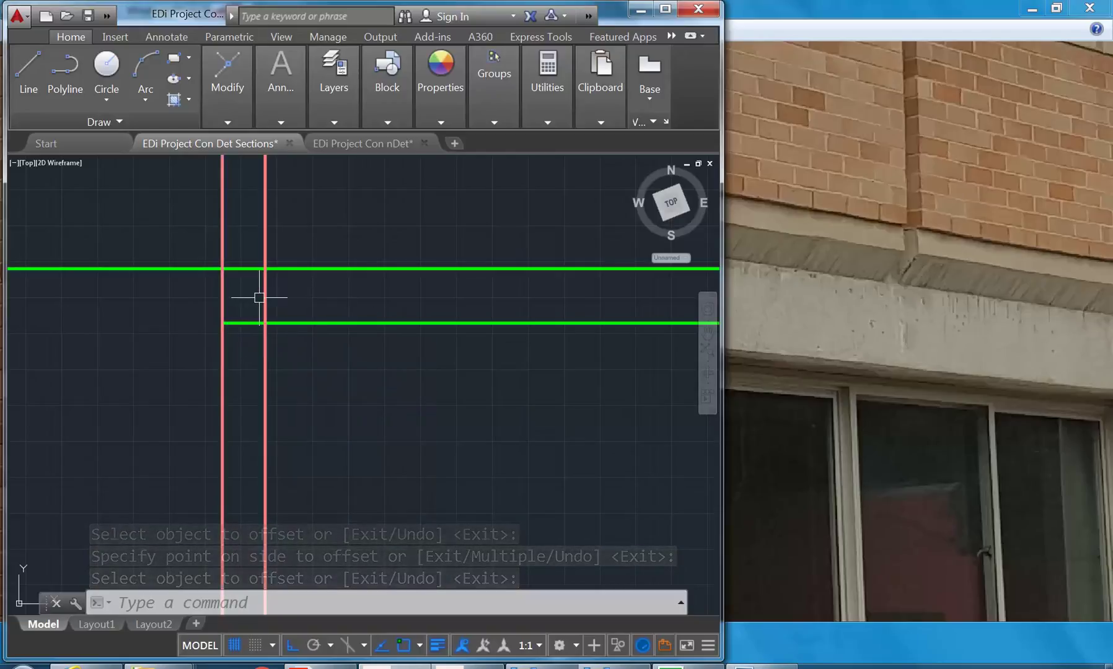
type("o")
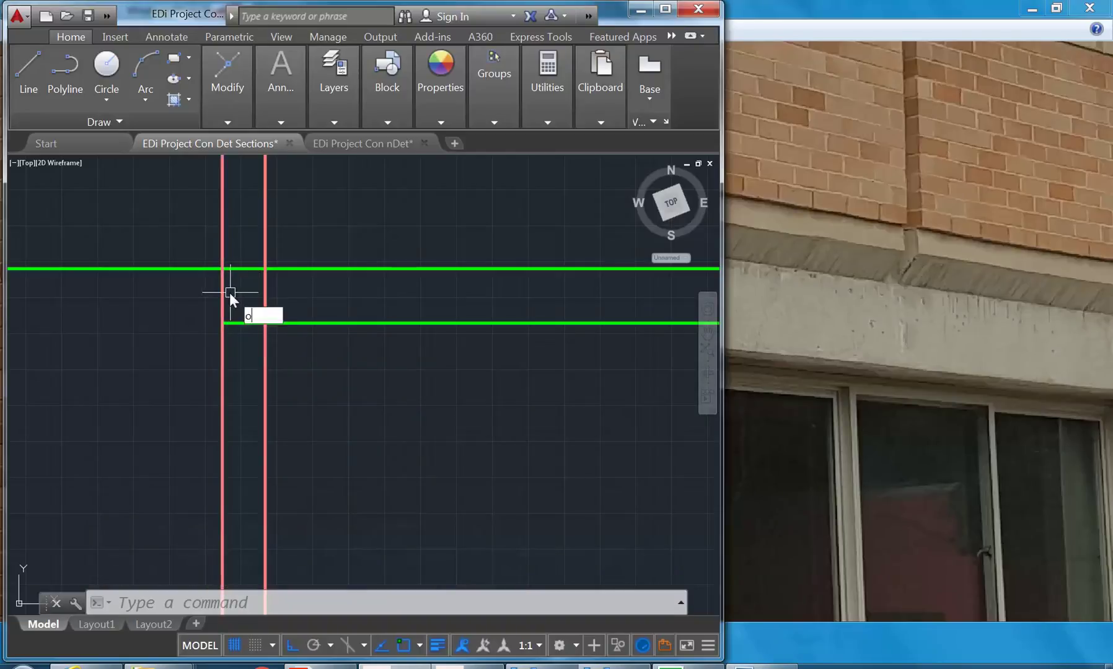
key("Return")
type("450")
key("Return")
left_click(265, 297)
left_click(289, 292)
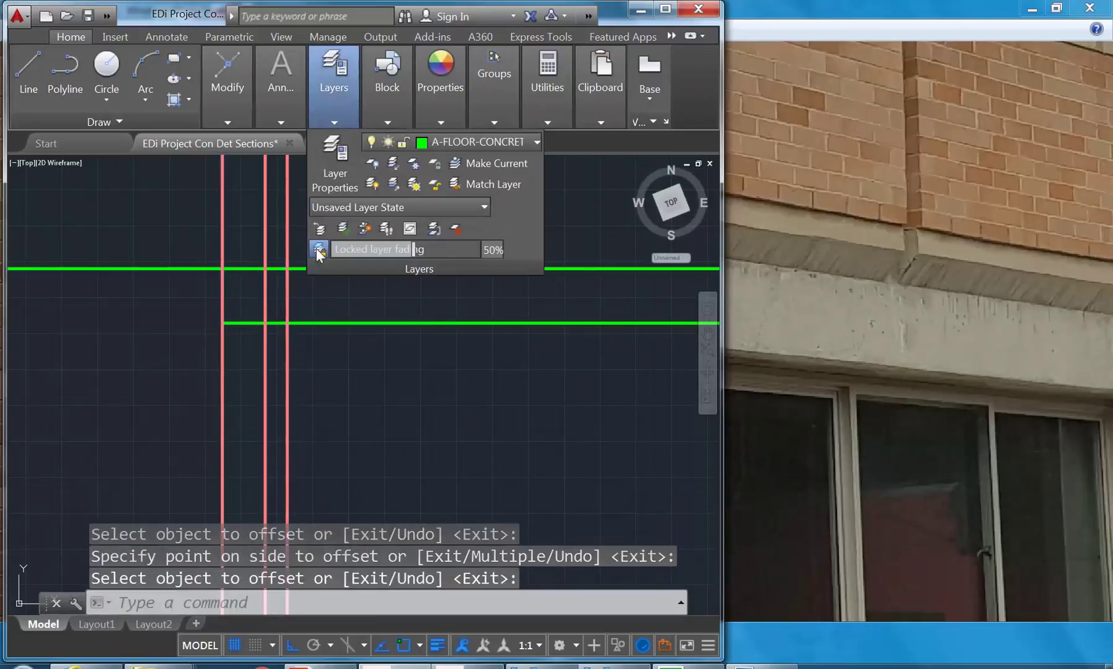
key("Return")
Step: Change the layer of the new vertical beam line to A-COLUMN-CONCRETE
left_click(287, 298)
left_click(327, 93)
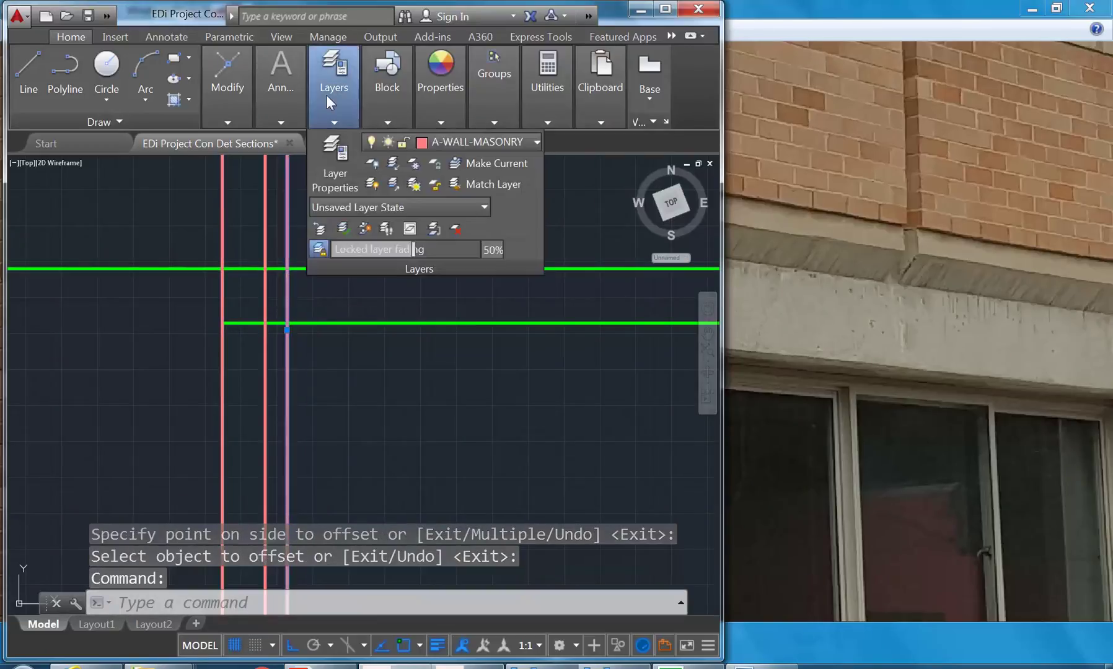
left_click(427, 144)
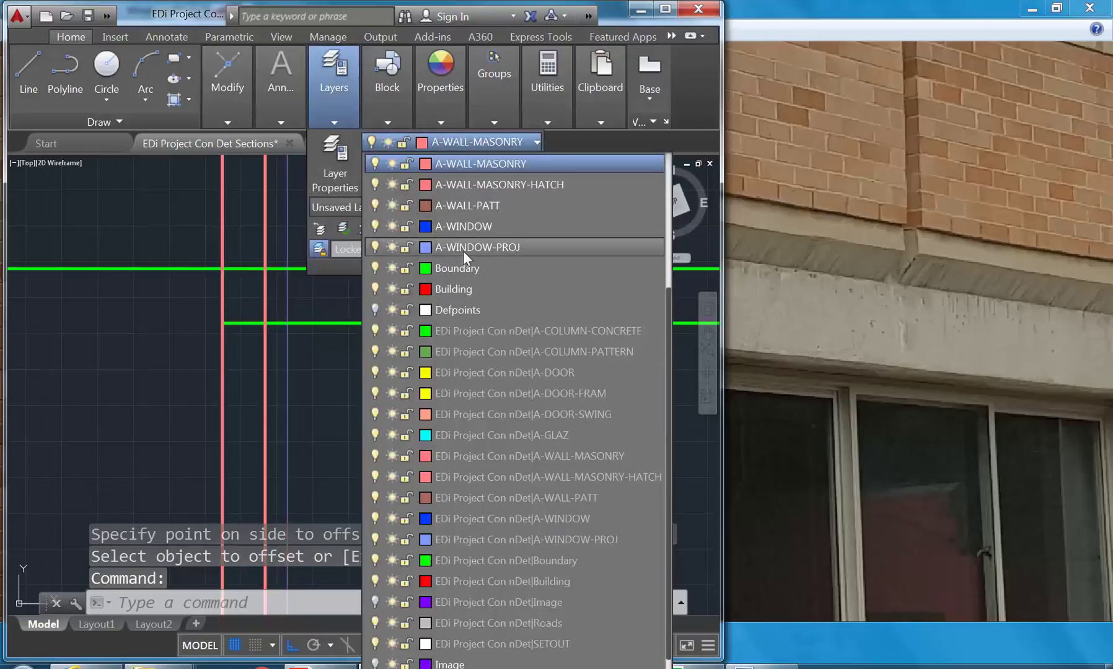
scroll(464, 252, "up", 3)
left_click(471, 185)
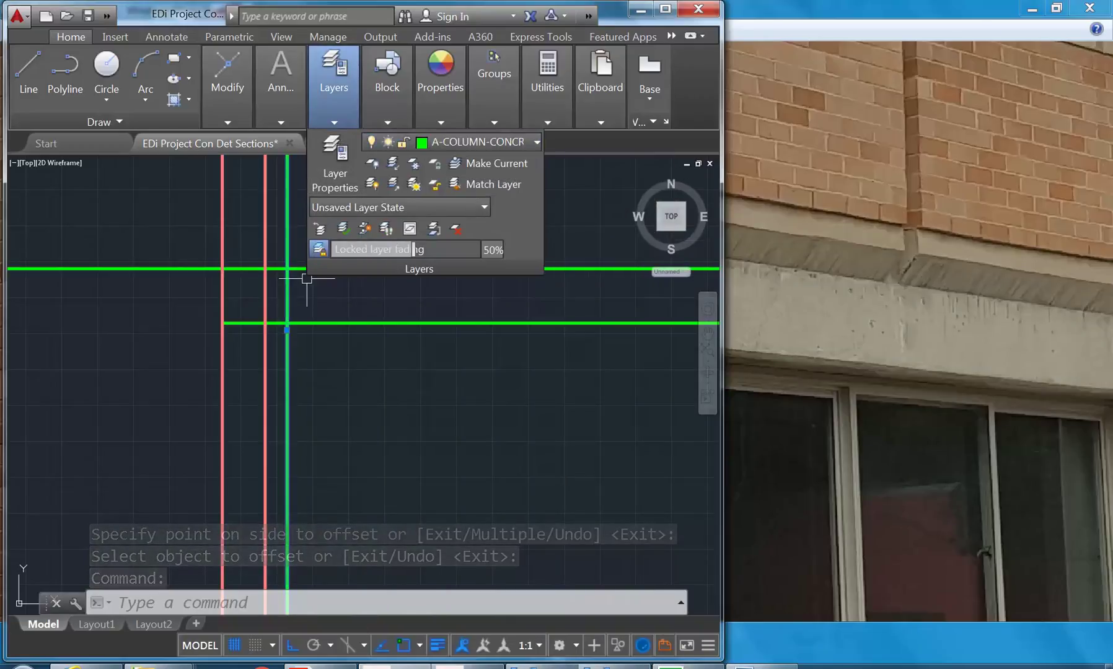
Step: Move the selected inner vertical line to the A-FLOOR-CONCRETE layer and clear the selection
left_click(450, 141)
scroll(470, 223, "up", 1)
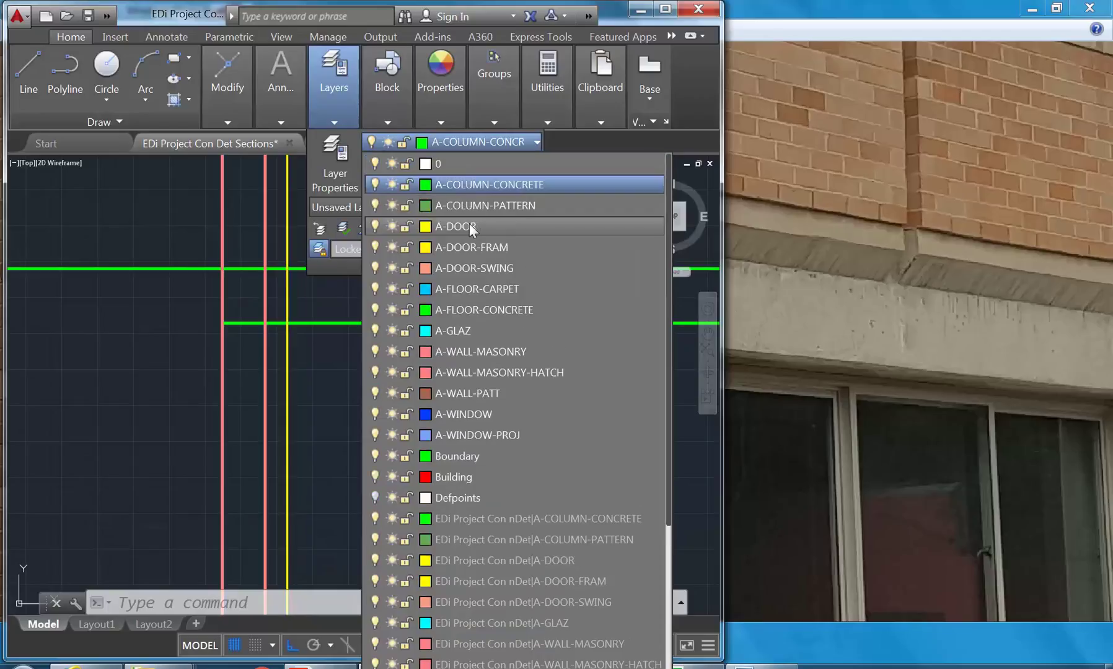
left_click(481, 310)
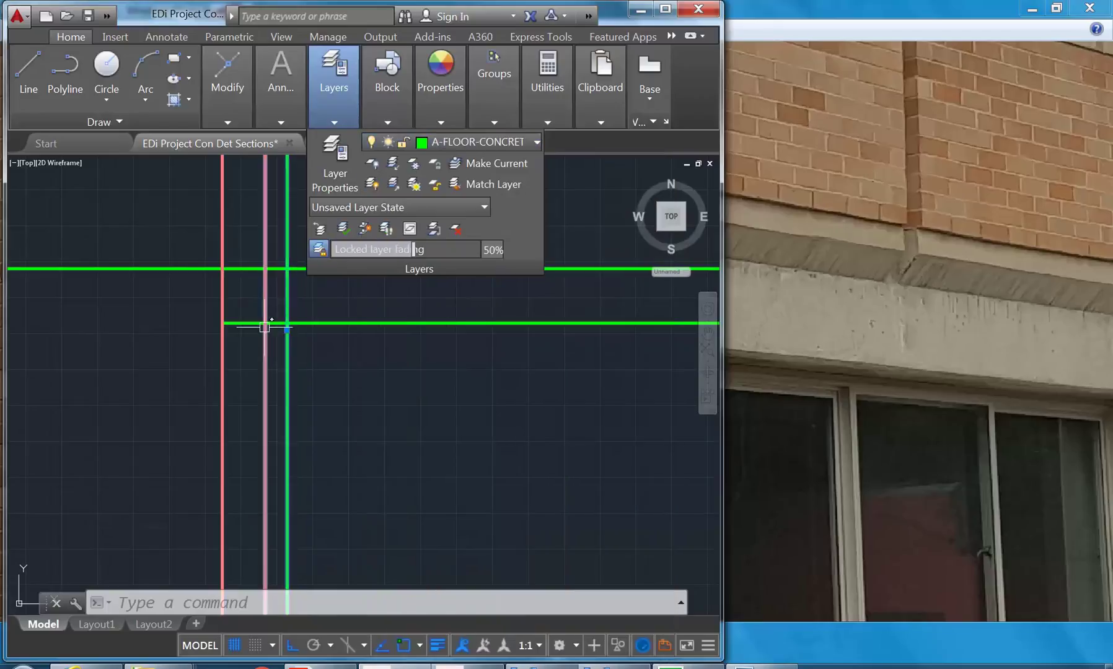
key("Escape")
key("Escape")
Step: Fillet the lower horizontal floor line with the inner vertical line at radius 0, keeping the short segment and the upper part
mouse_move(224, 86)
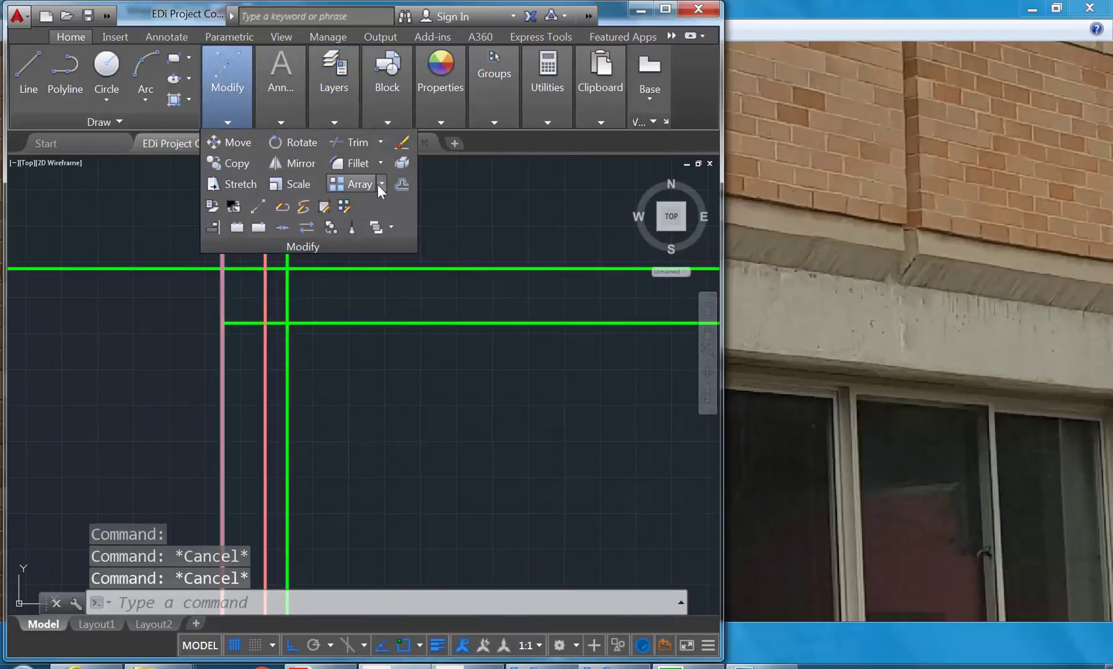
left_click(352, 164)
left_click(254, 323)
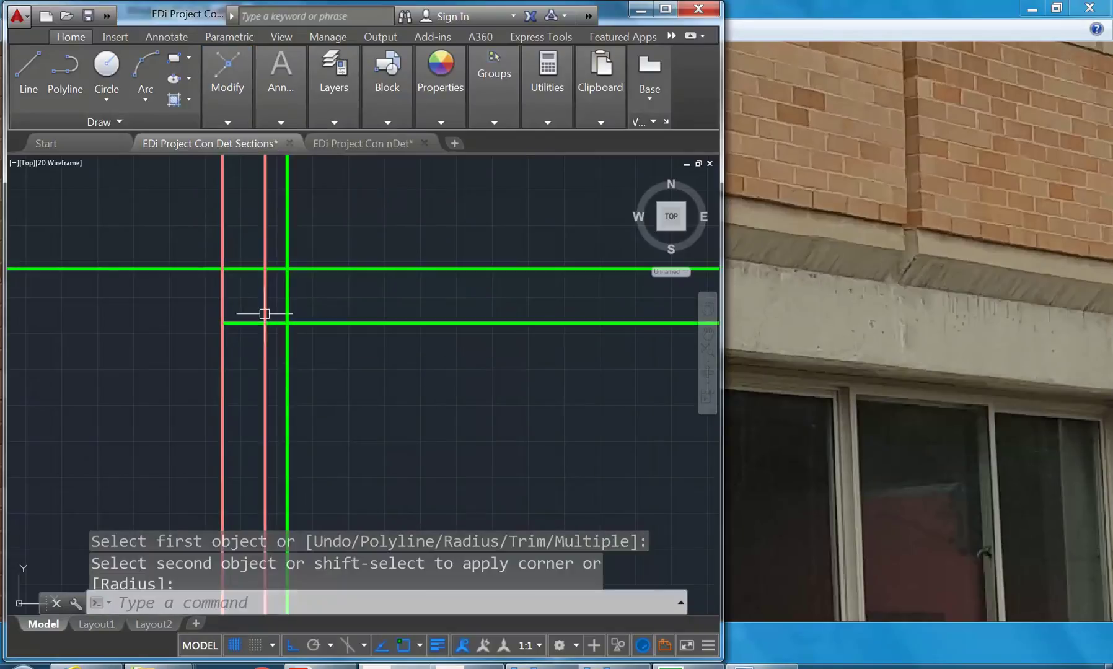
left_click(286, 298)
key("Return")
left_click(251, 323)
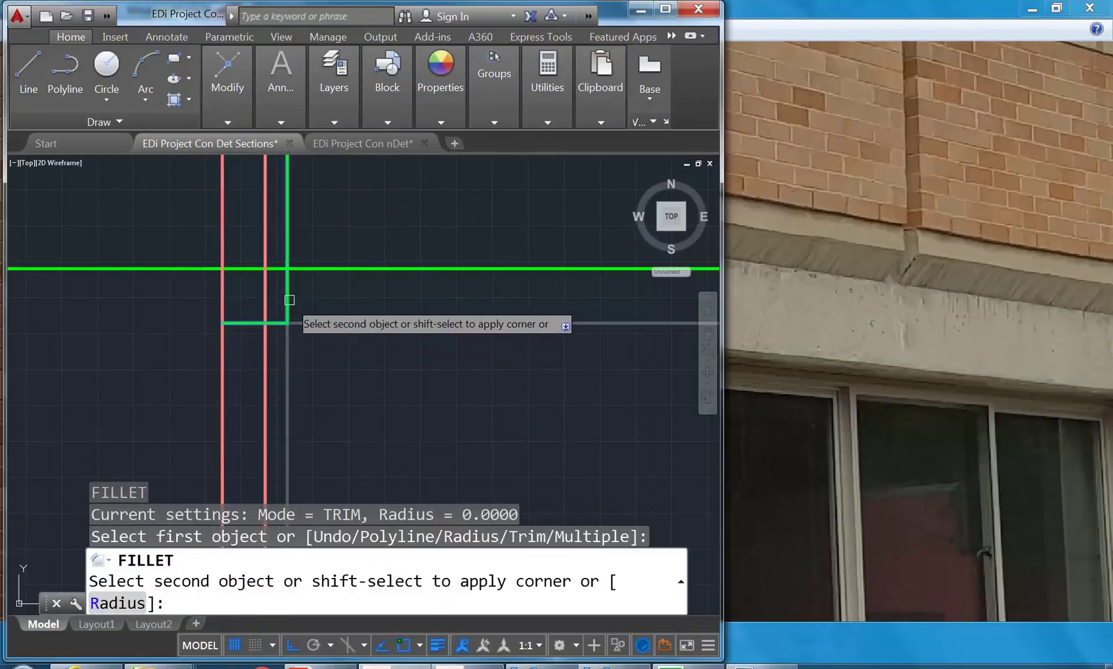
left_click(287, 294)
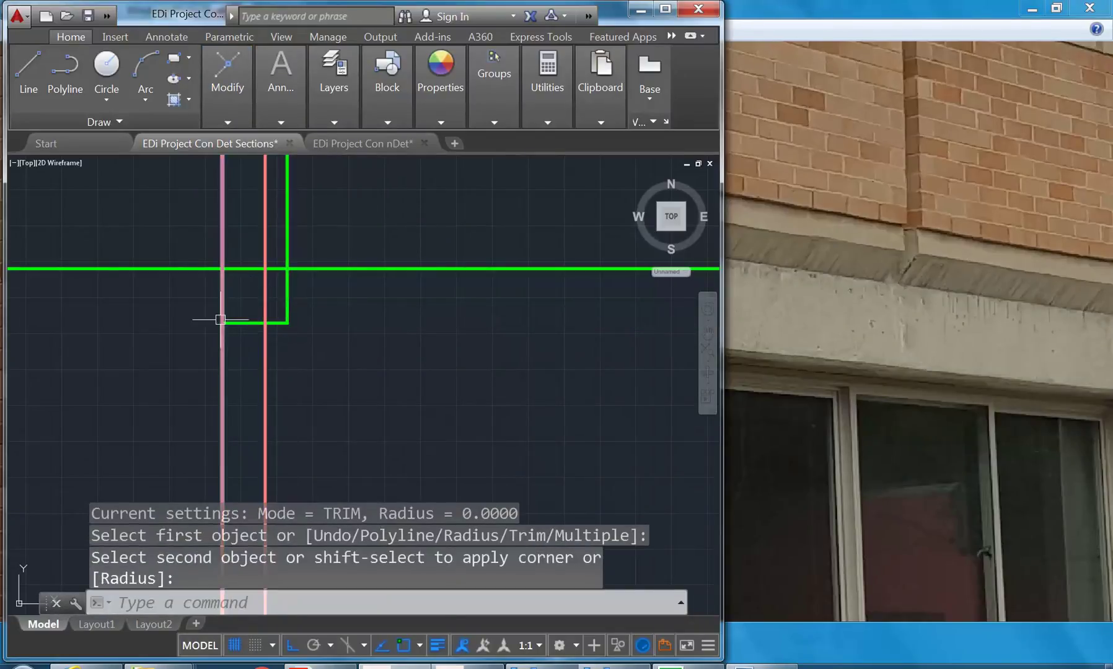
Step: Trim away the two wall lines above the short horizontal concrete line
left_click(224, 89)
left_click(351, 143)
left_click(238, 321)
key("Return")
left_click(263, 292)
key("Return")
scroll(232, 292, "down", 5)
scroll(234, 313, "up", 2)
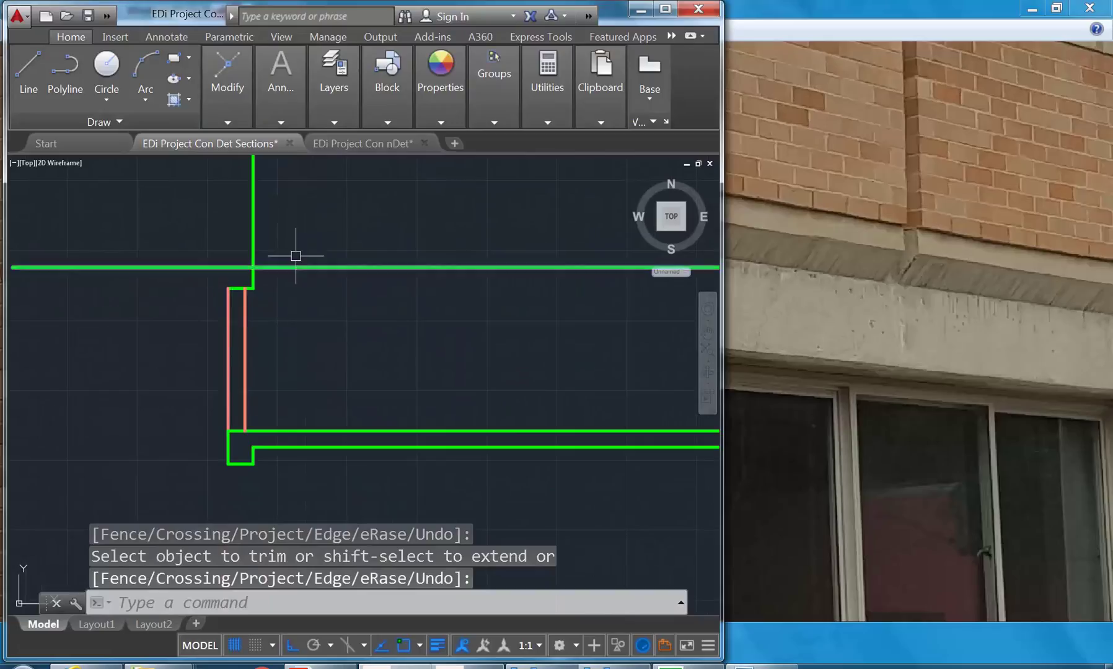
Step: Draw a vertical line upward from the outer top corner of the wall, crossing the long horizontal slab line
scroll(213, 239, "up", 2)
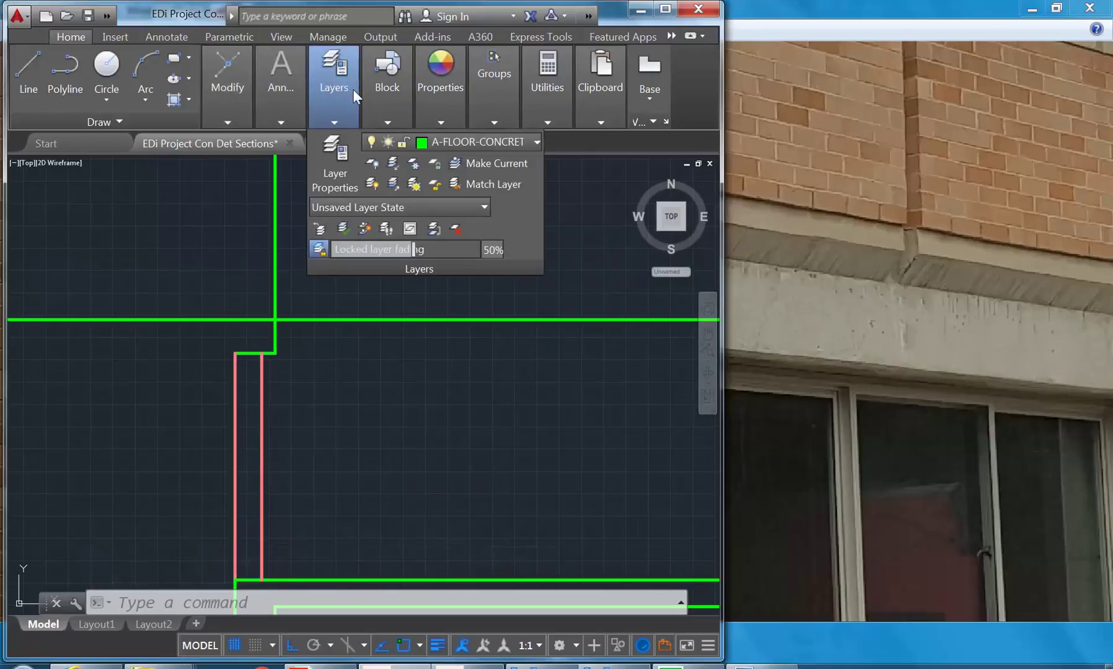
left_click(28, 73)
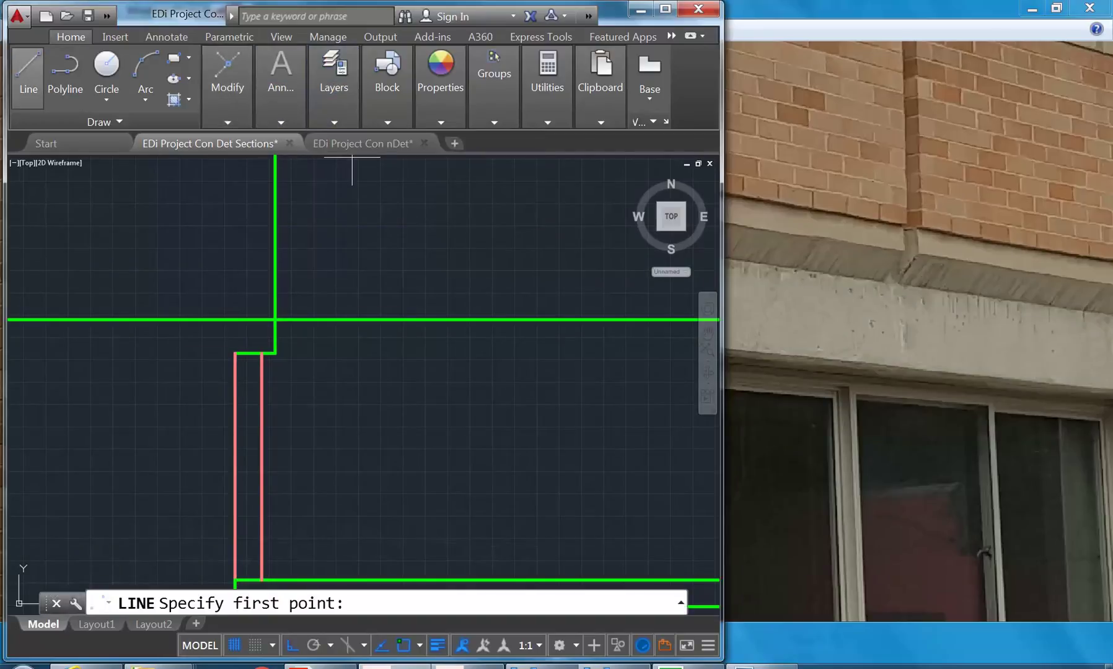
left_click(235, 353)
left_click(235, 276)
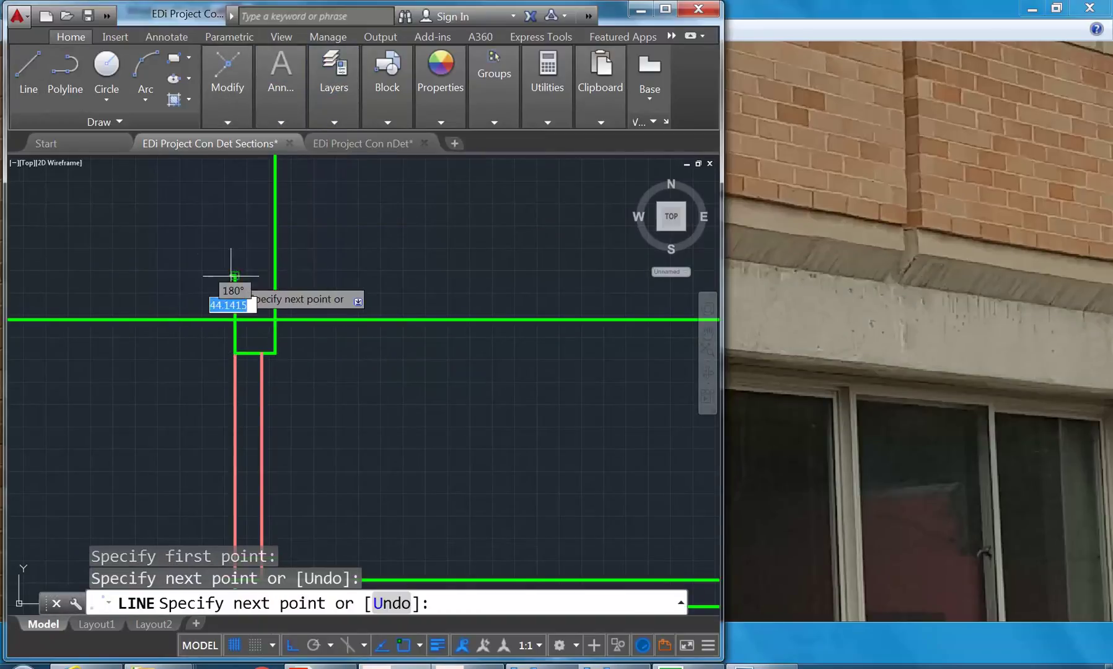
key("Return")
middle_click_drag(293, 319, 208, 259)
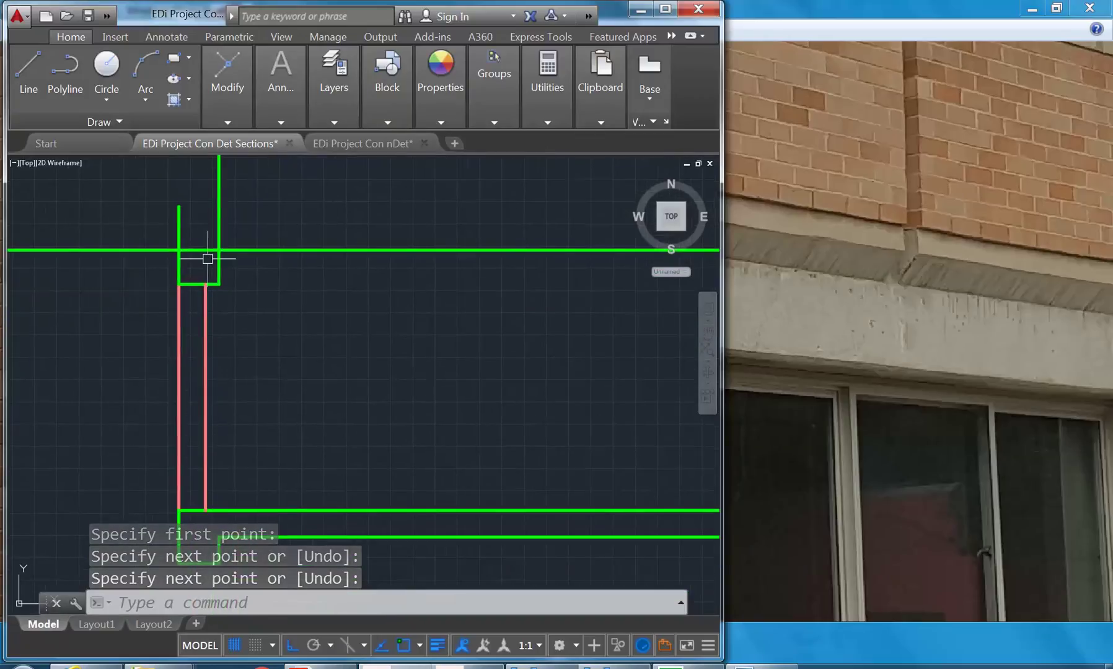
scroll(207, 258, "up", 2)
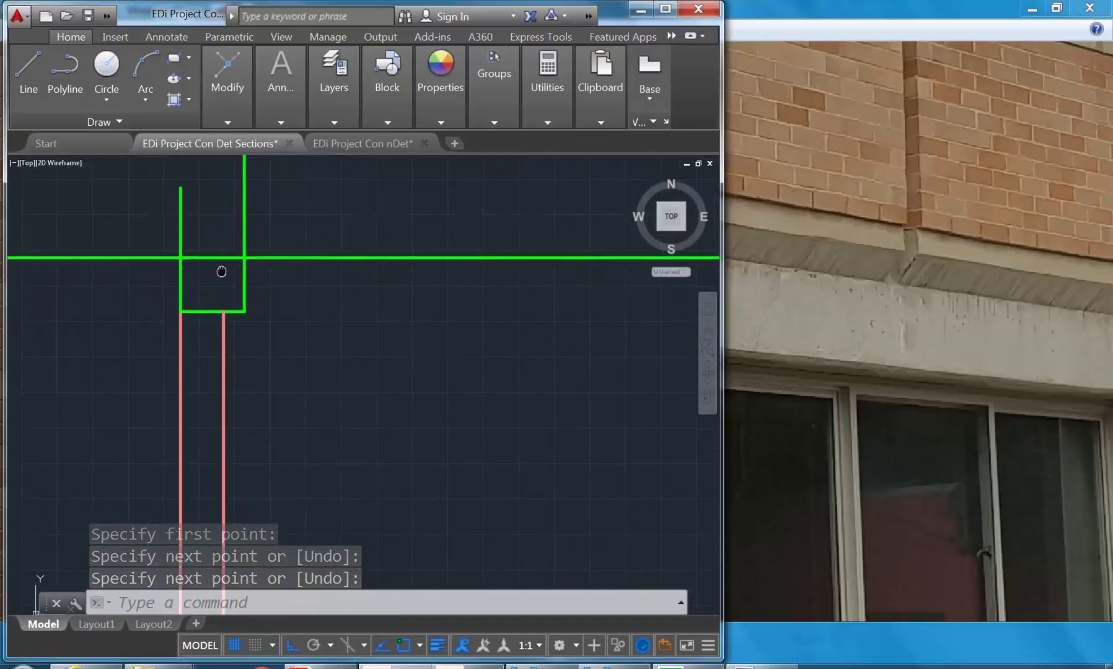
Step: Offset the short horizontal line on top of the wall upward by 600
type("o")
key("Return")
type("60")
key("Return")
left_click(199, 311)
left_click(208, 220)
key("Return")
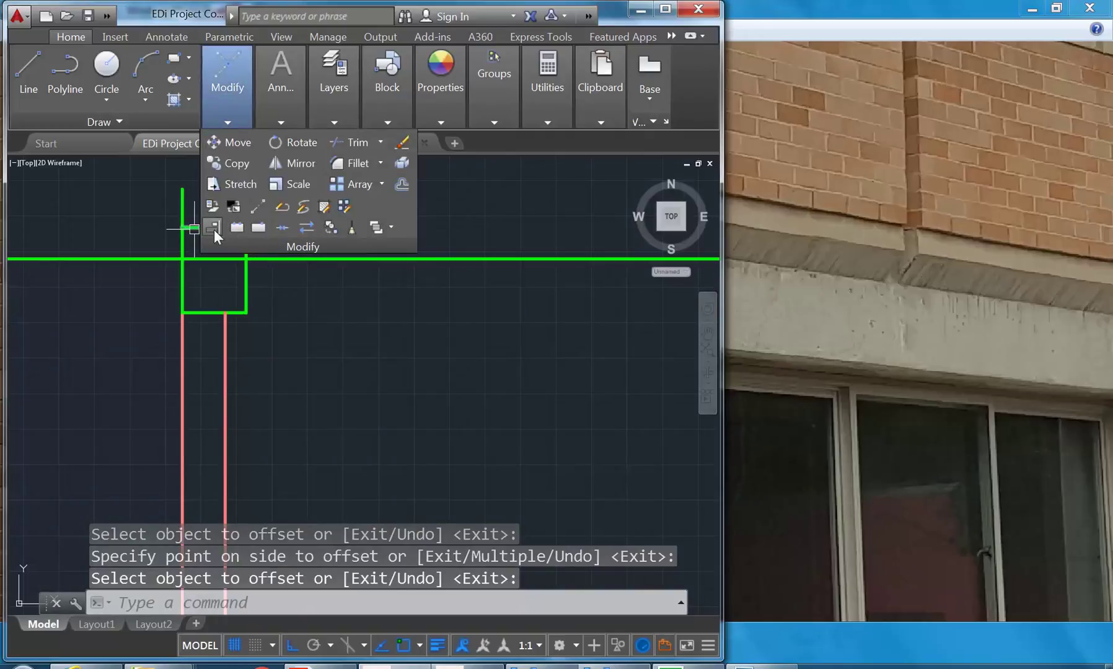
Step: Fillet the inner vertical line with the long slab line, and the outer vertical line with the offset top line, at radius 0
mouse_move(225, 89)
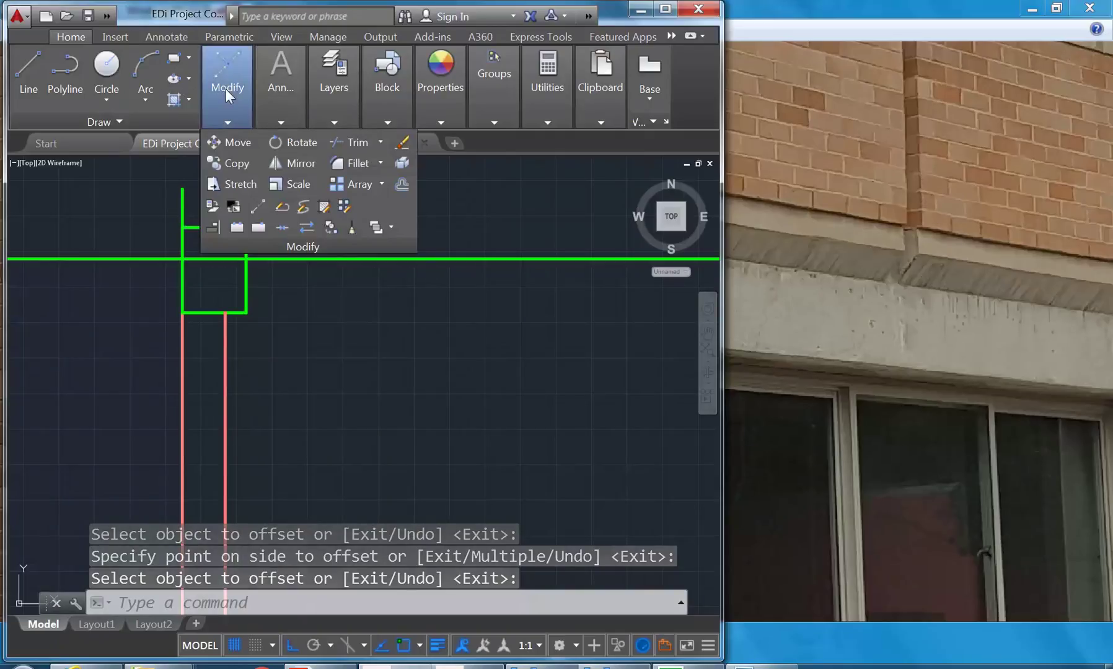
left_click(351, 163)
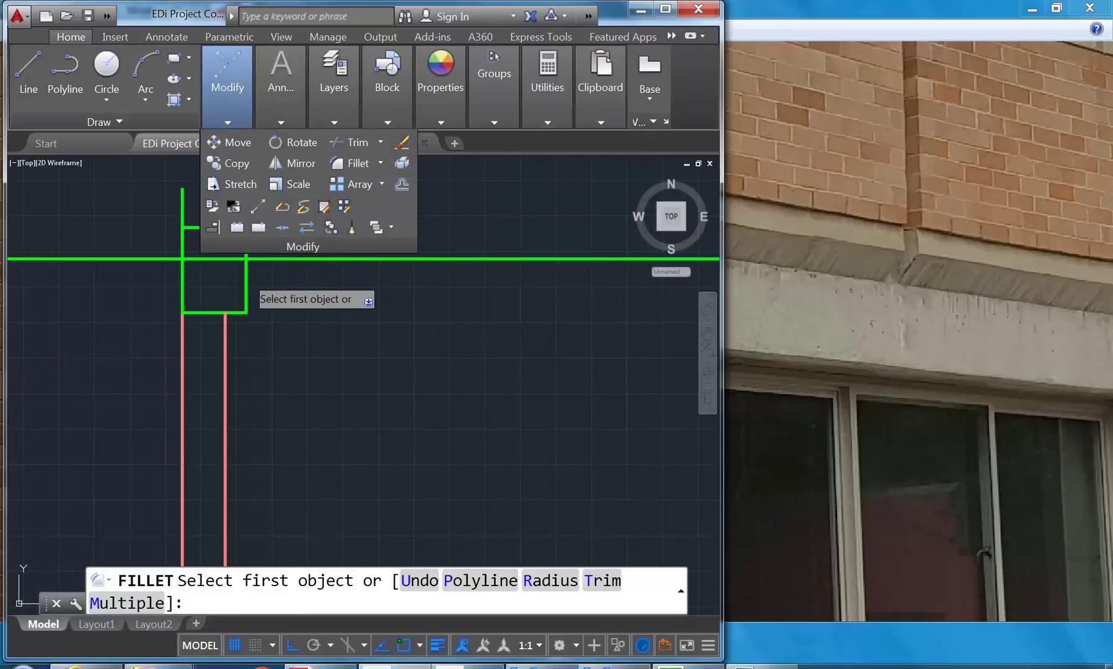
left_click(246, 287)
left_click(182, 256)
key("space")
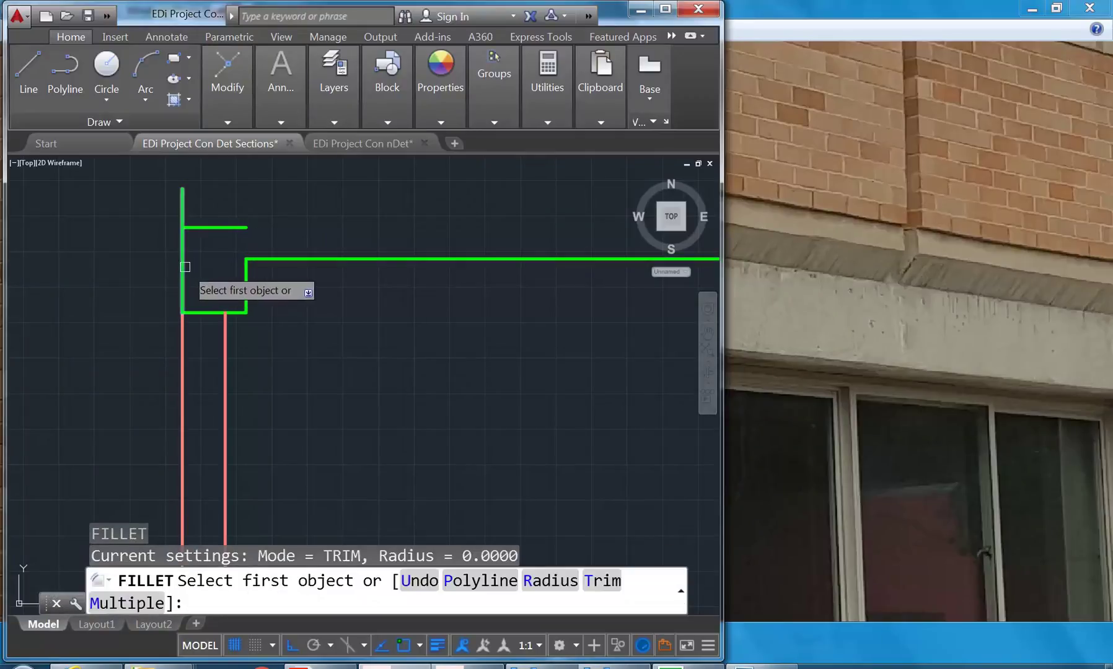
left_click(192, 227)
key("Escape")
Step: Stretch the free end of the top concrete line horizontally past the beam to run above the slab line
left_click(247, 227)
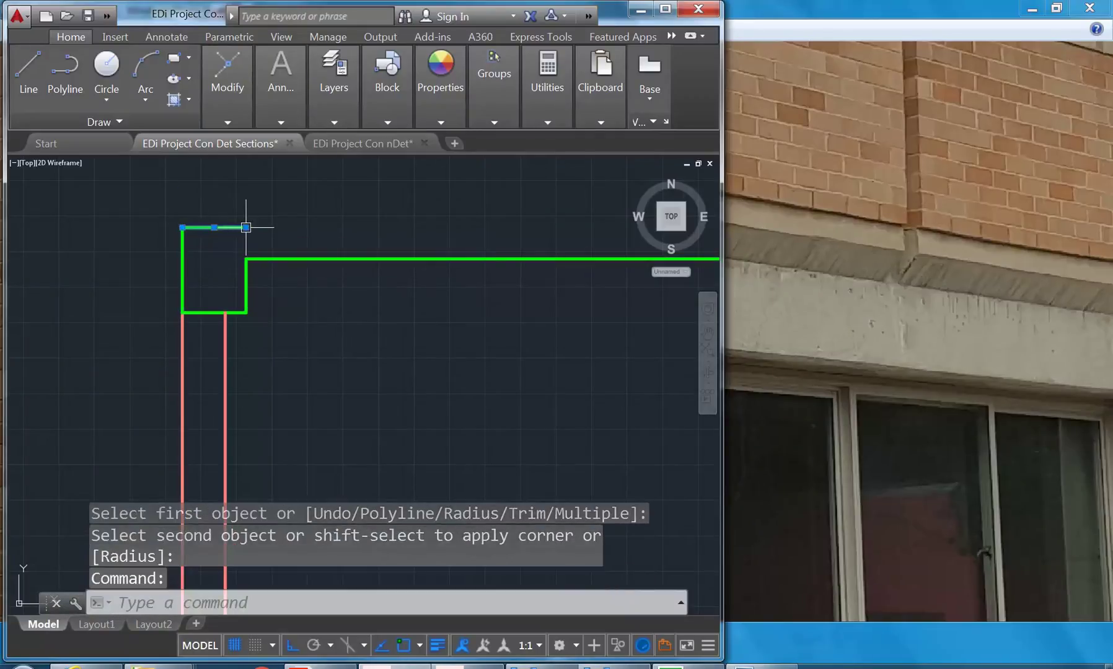
left_click(247, 228)
middle_click_drag(526, 208, 409, 201)
key("Escape")
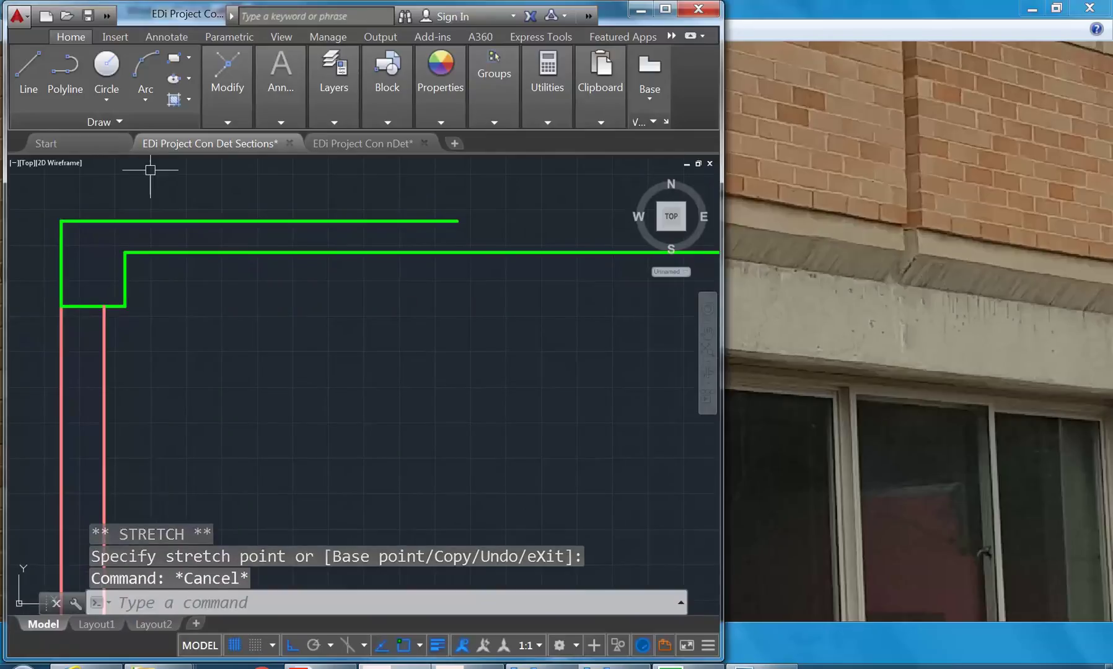
key("Escape")
key("Escape")
Step: Measure the vertical distance from the inner beam corner up to the top concrete line
middle_click_drag(141, 219, 275, 223)
scroll(249, 216, "up", 3)
left_click(237, 91)
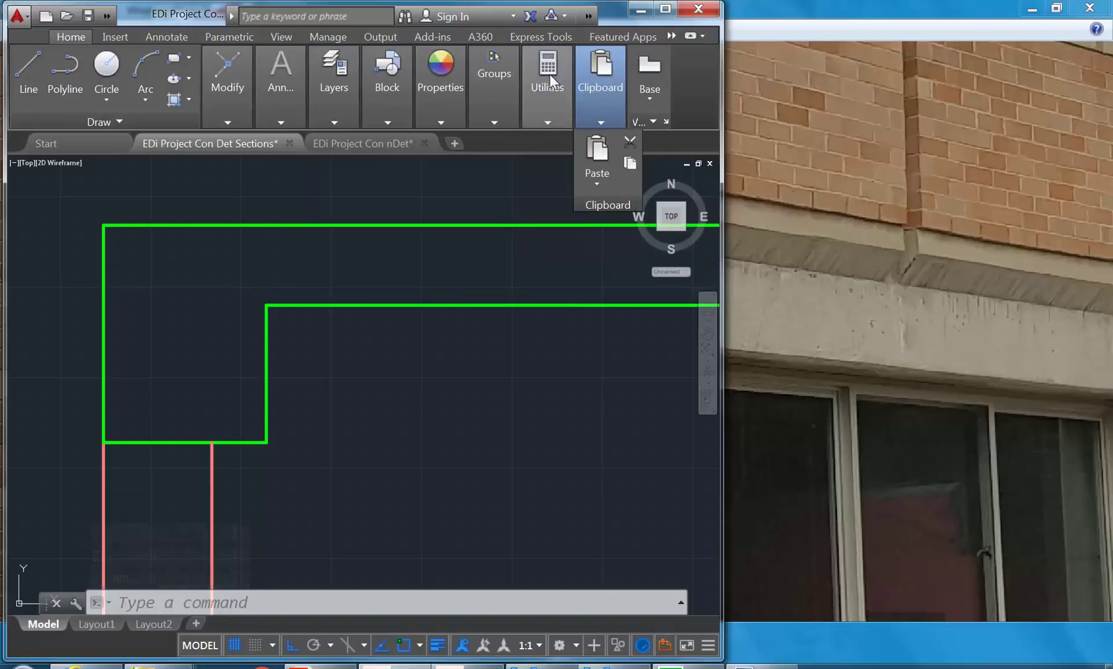
mouse_move(548, 75)
left_click(549, 152)
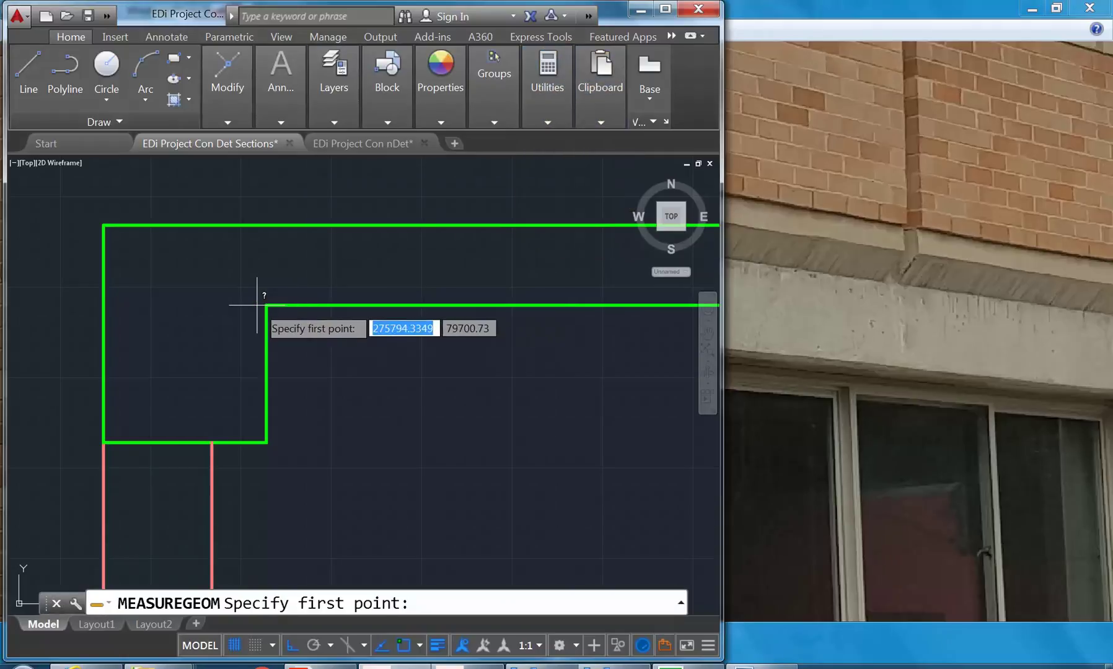
left_click(267, 305)
left_click(266, 225)
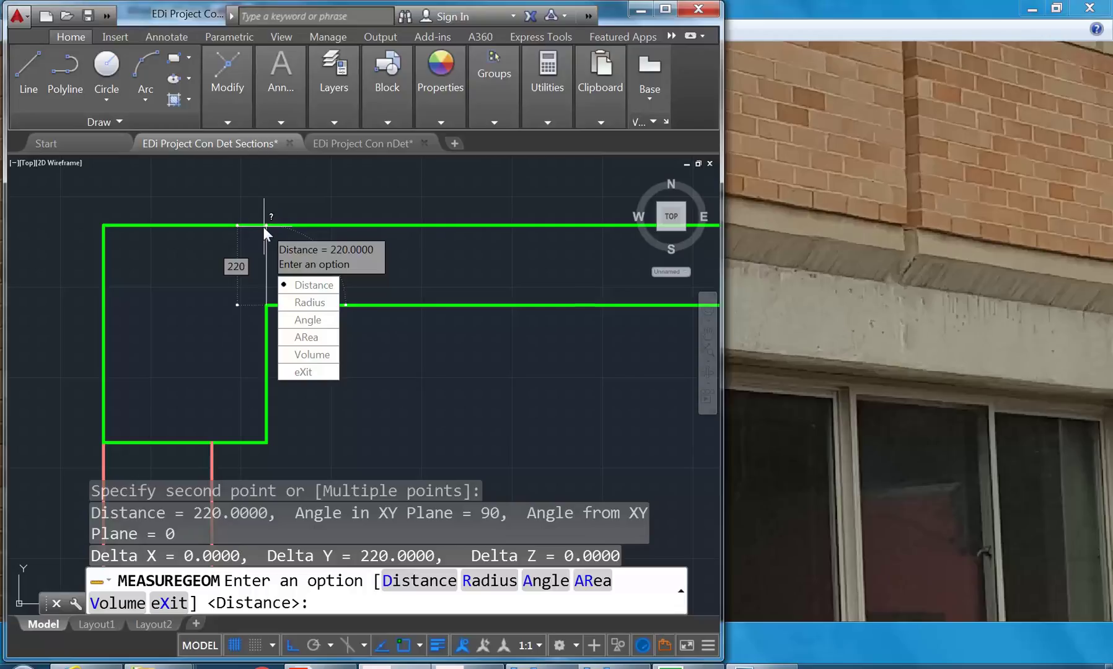
key("Escape")
key("Escape")
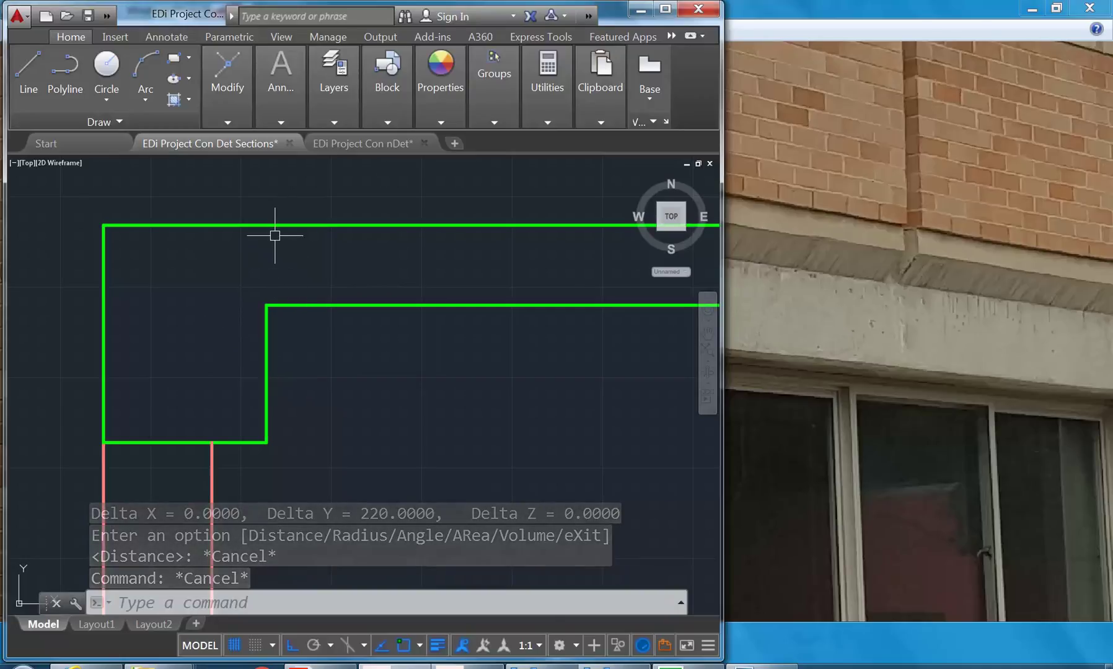
Step: Measure the distance on the floor plan from the middle window-side column to the inside corner of the upper wall
scroll(275, 235, "down", 4)
middle_click_drag(281, 251, 255, 191)
scroll(271, 228, "down", 3)
scroll(260, 355, "up", 4)
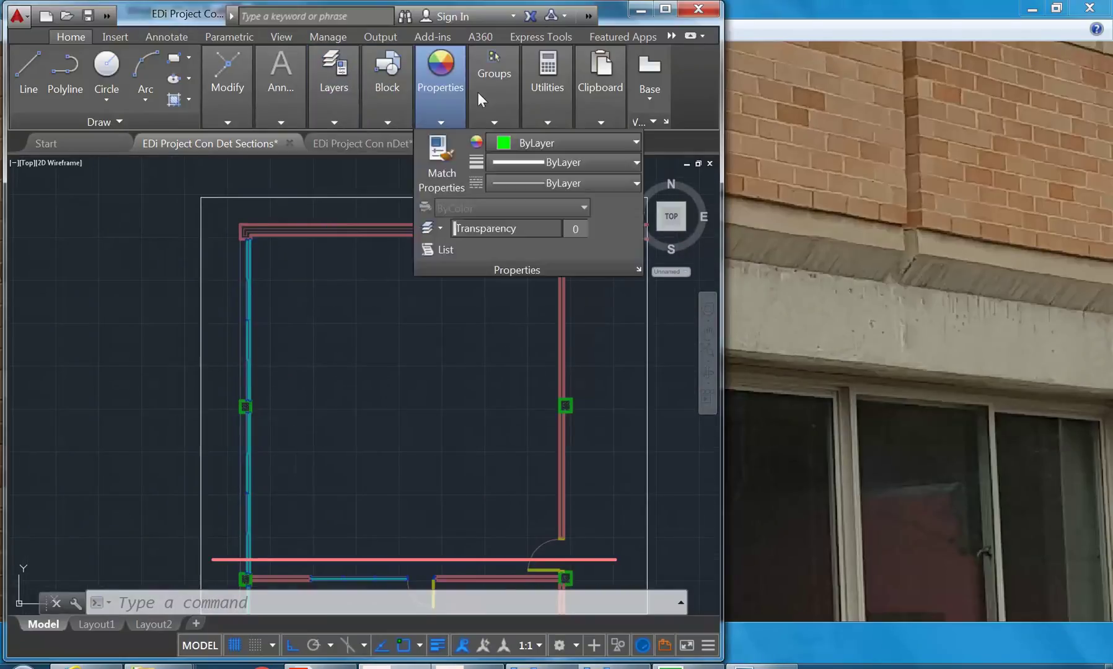
mouse_move(535, 80)
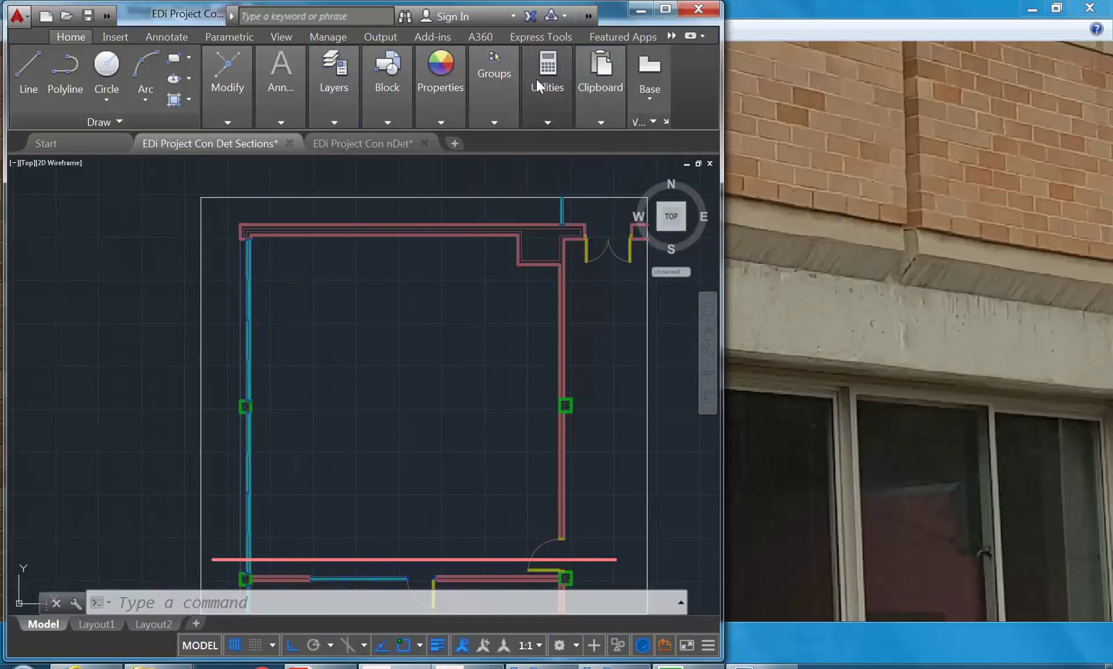
left_click(535, 156)
middle_click_drag(358, 356, 370, 366)
scroll(322, 378, "up", 8)
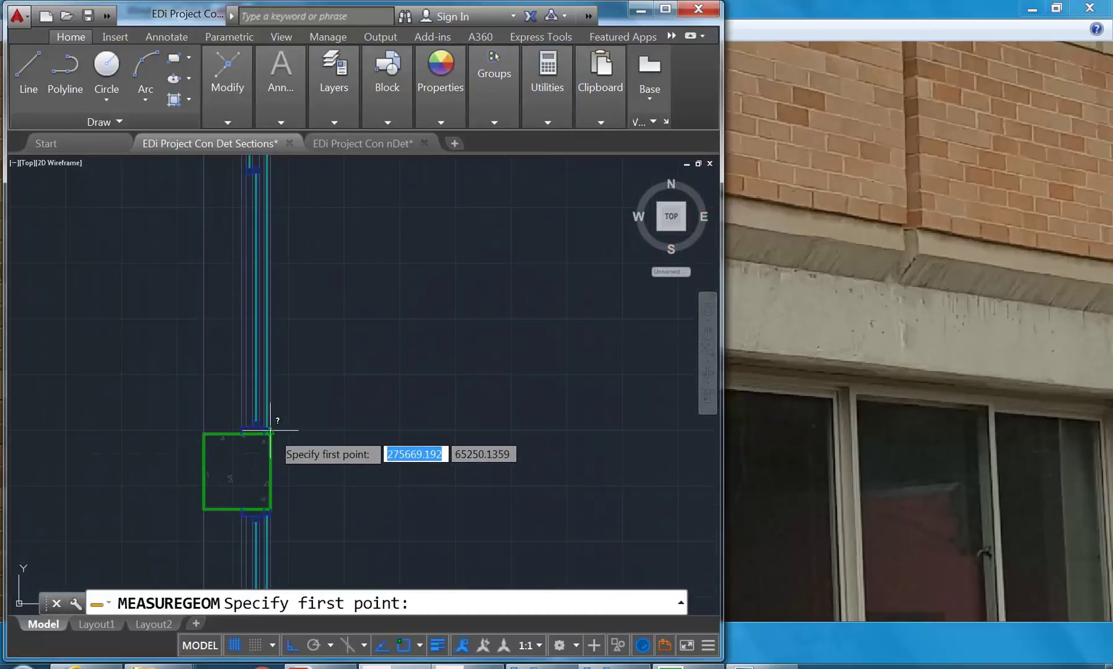
left_click(271, 427)
scroll(298, 365, "down", 5)
scroll(305, 311, "up", 6)
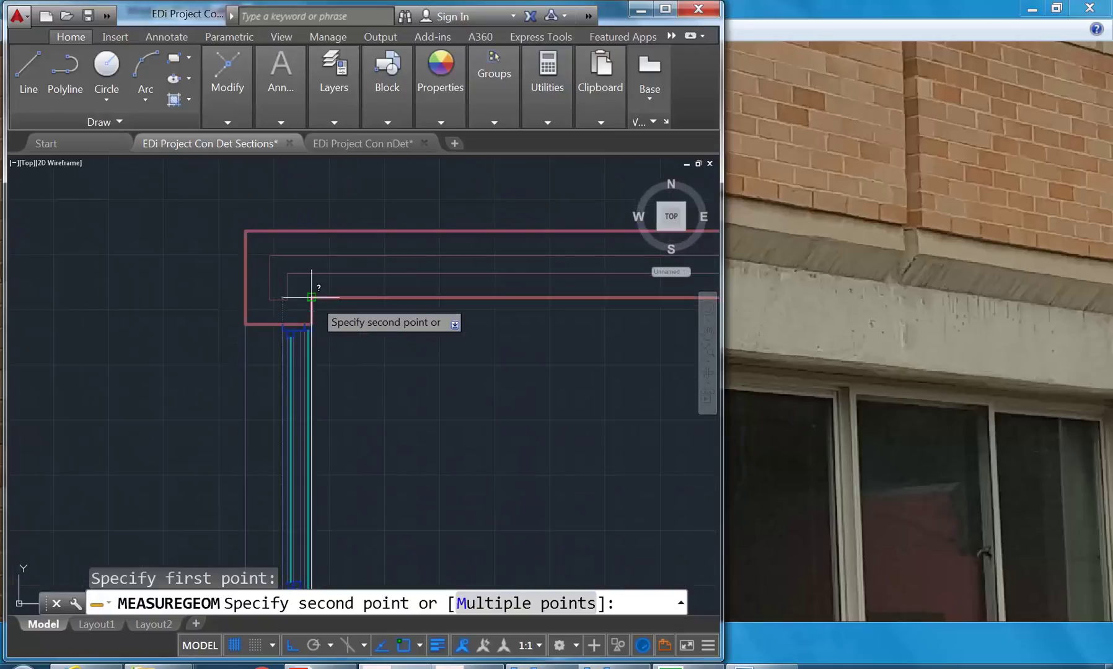
left_click(312, 298)
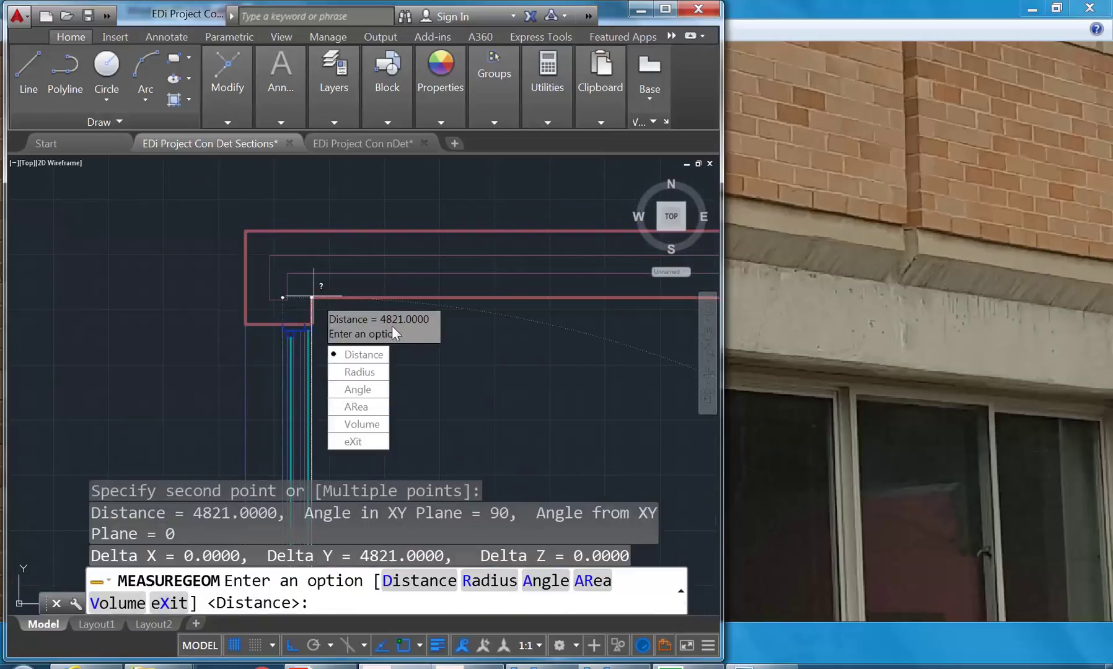
left_click(350, 444)
middle_click_drag(323, 211, 267, 163)
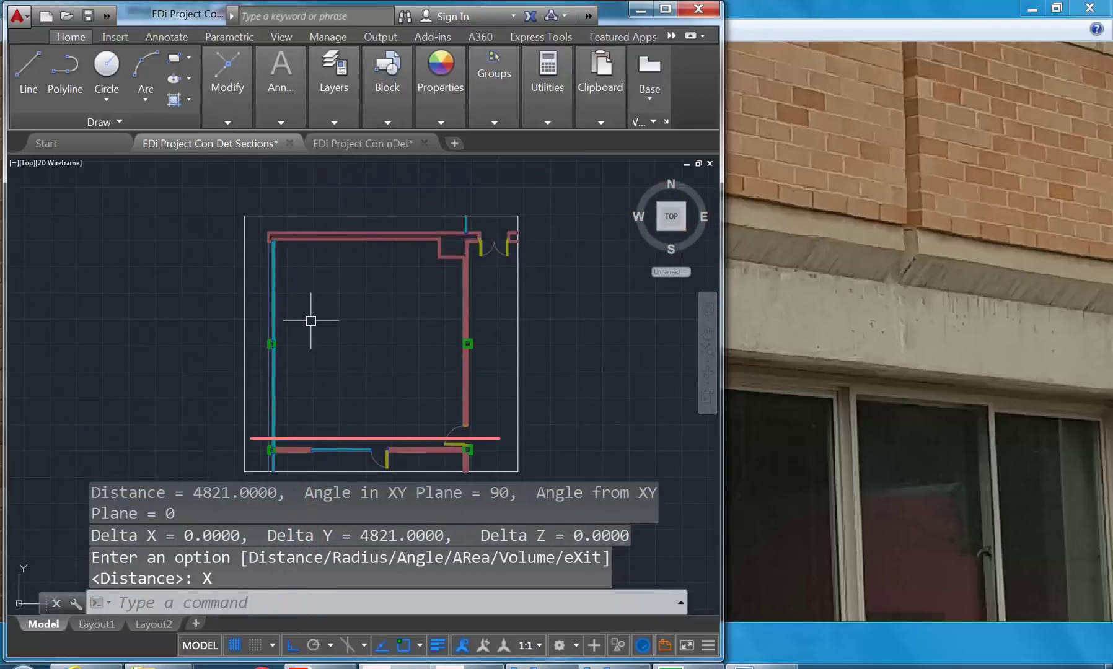
Step: Look over the plan in the EDi Project Con nDet drawing and return to EDi Project Con Det Sections
scroll(311, 319, "up", 2)
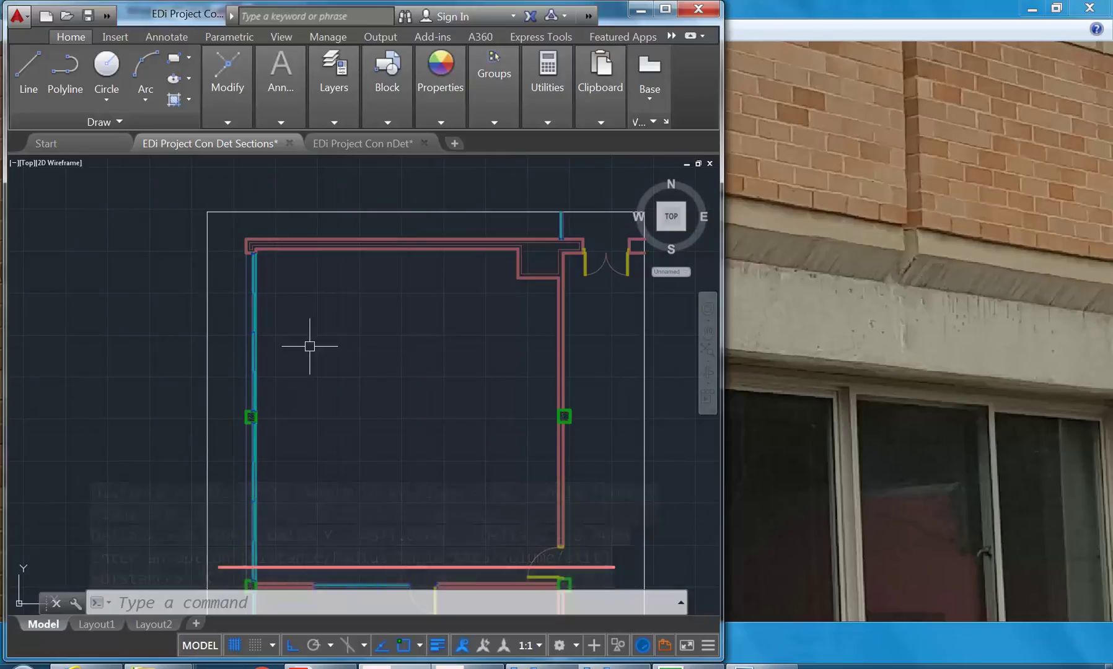
left_click(356, 143)
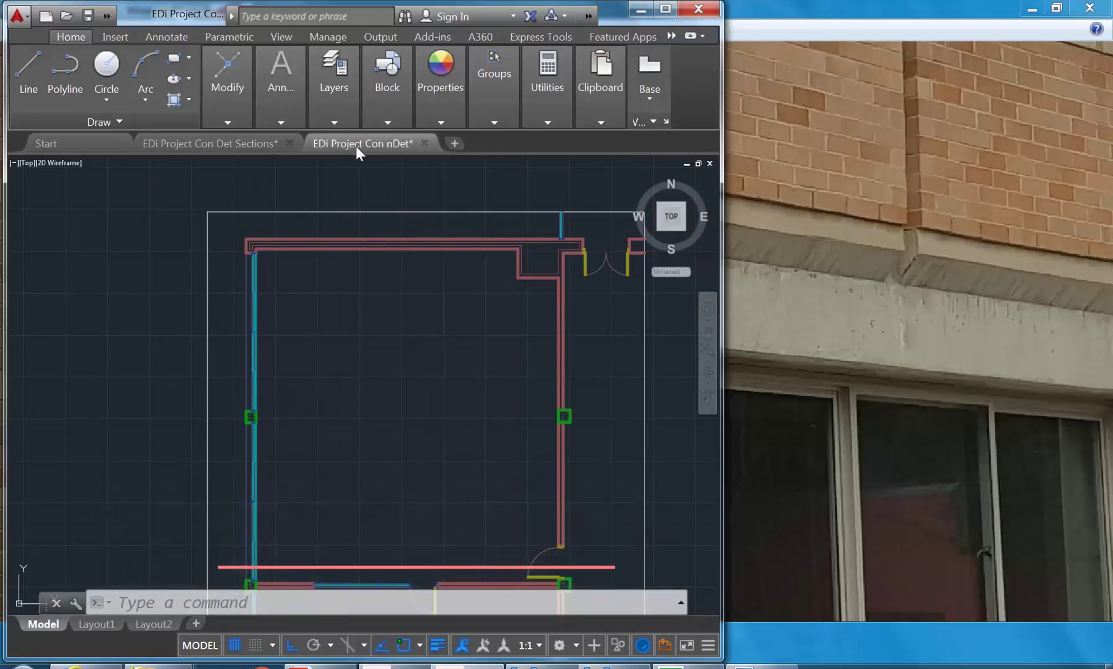
middle_click_drag(239, 324, 316, 328)
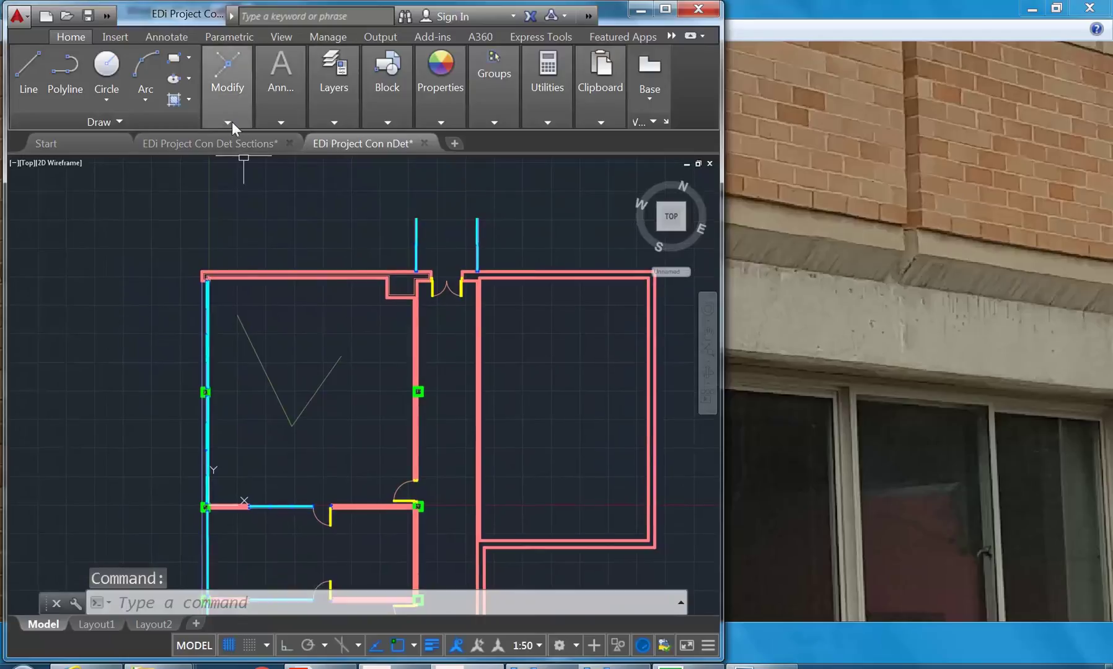
left_click(219, 144)
Step: Offset the top concrete line downward by 150 to mark the slab thickness
scroll(292, 276, "up", 5)
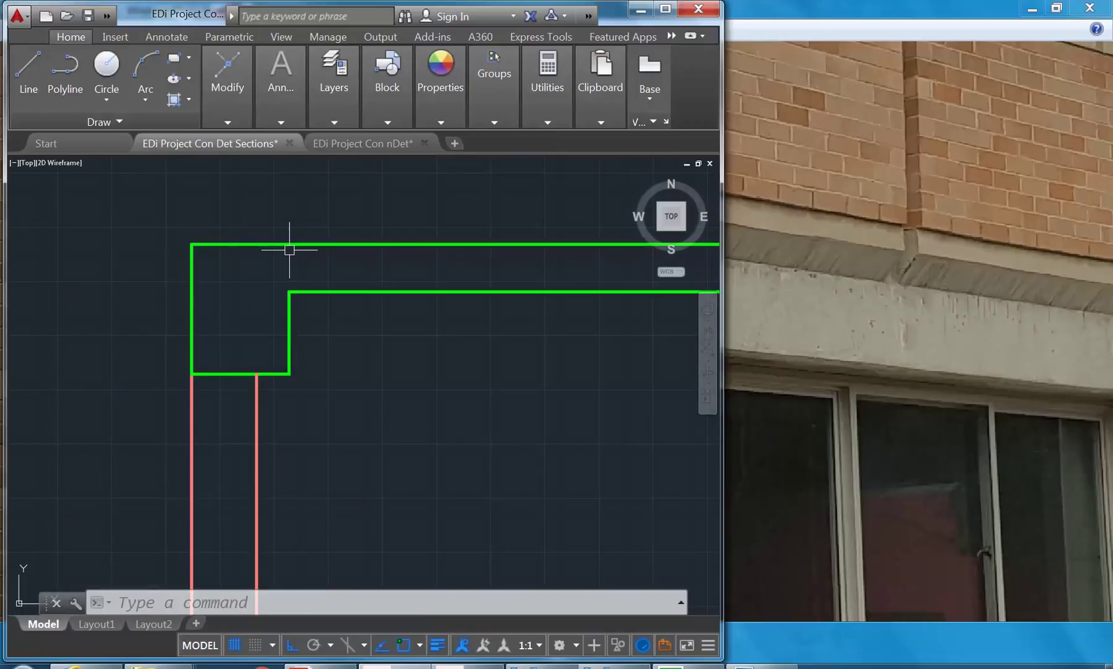
type("o")
key("Return")
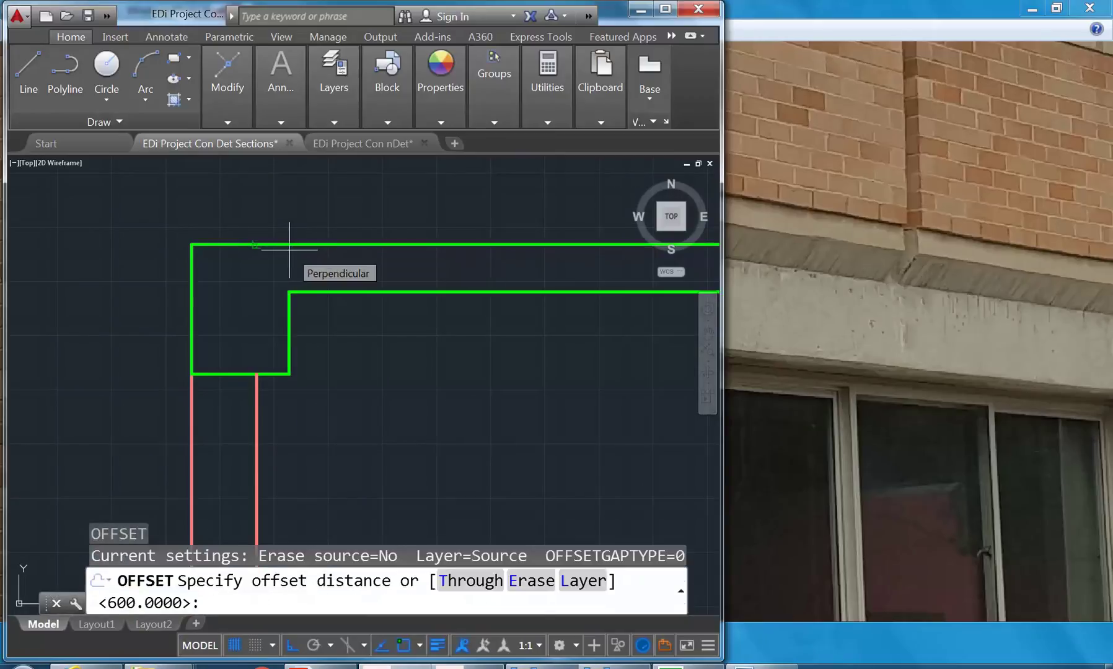
type("150")
key("Return")
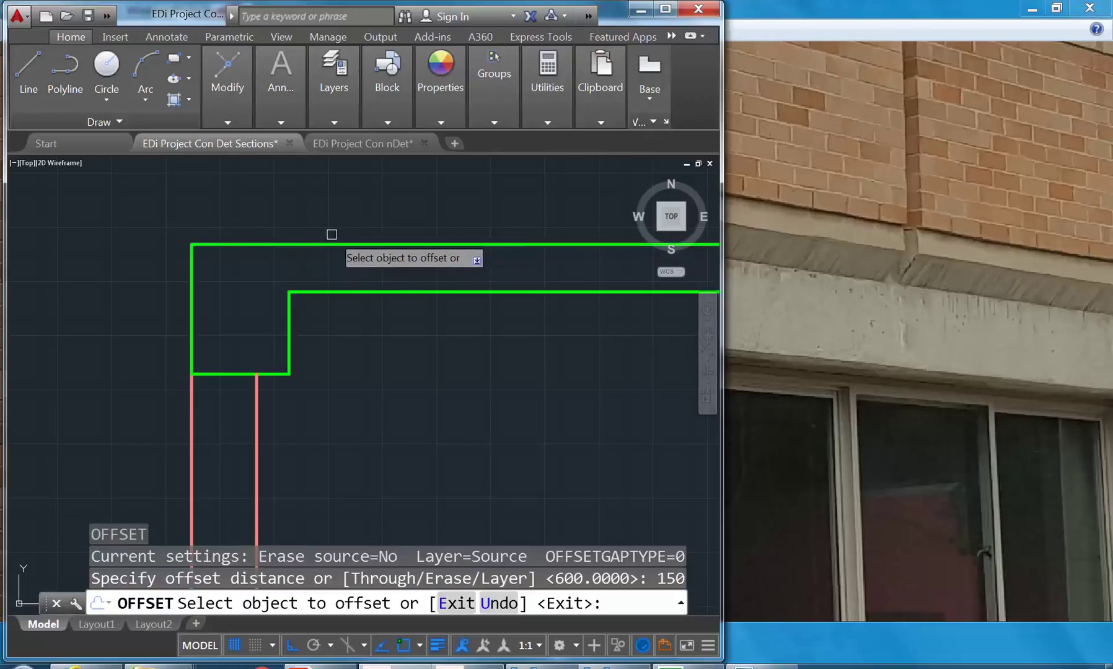
left_click(333, 240)
left_click(342, 318)
key("Return")
Step: Fillet the slab underside line with the beam's inner vertical edge so they meet in a sharp corner
type("F")
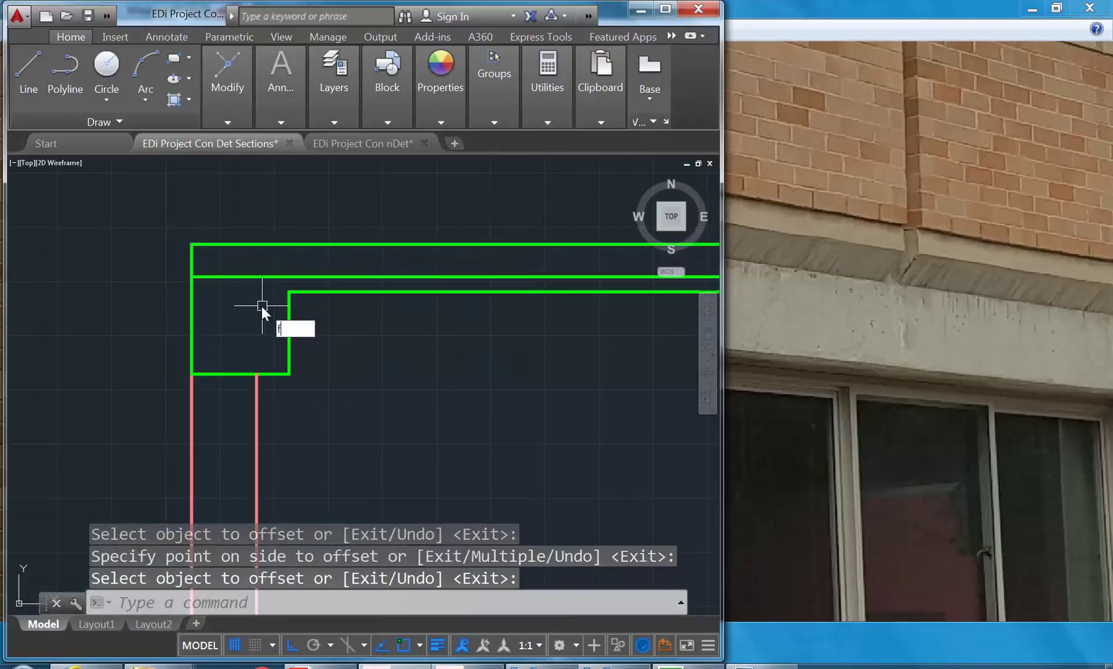
key("Return")
left_click(290, 333)
left_click(318, 278)
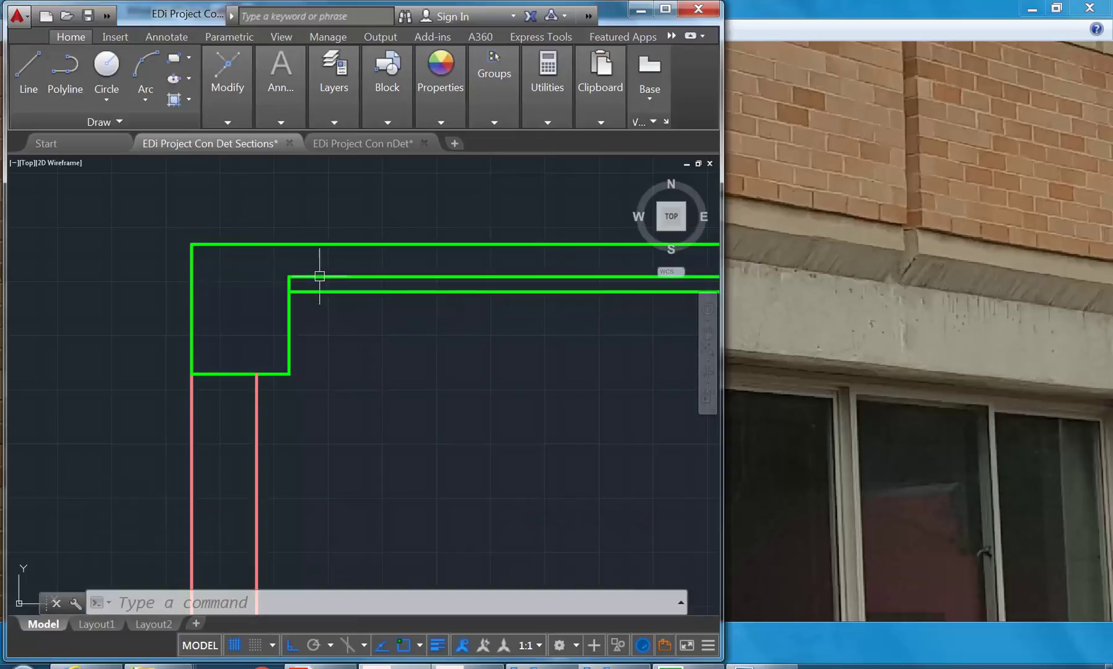
scroll(330, 286, "up", 3)
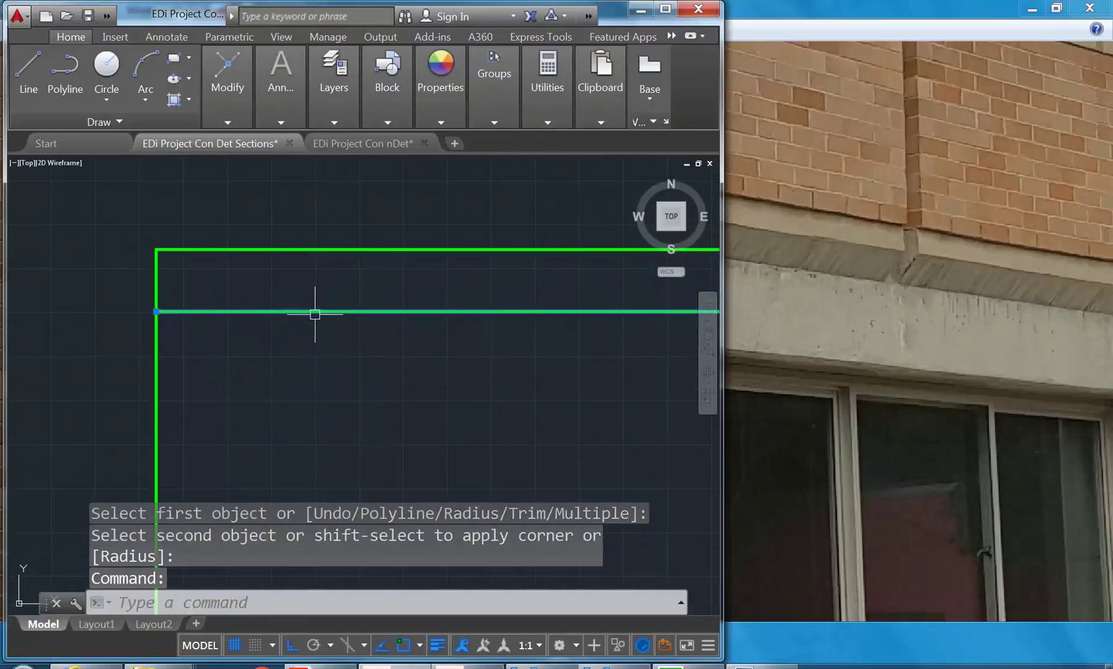
key("Escape")
key("Escape")
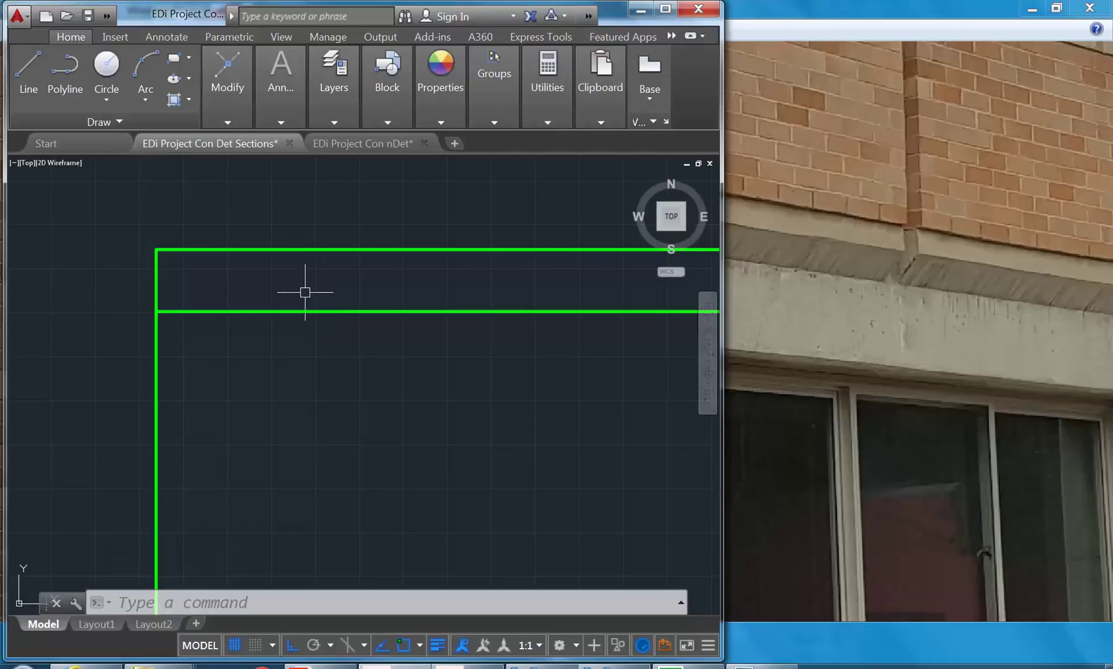
Step: Measure the vertical gap at the inner beam corner between the slab underside and the line below it
mouse_move(536, 75)
left_click(551, 152)
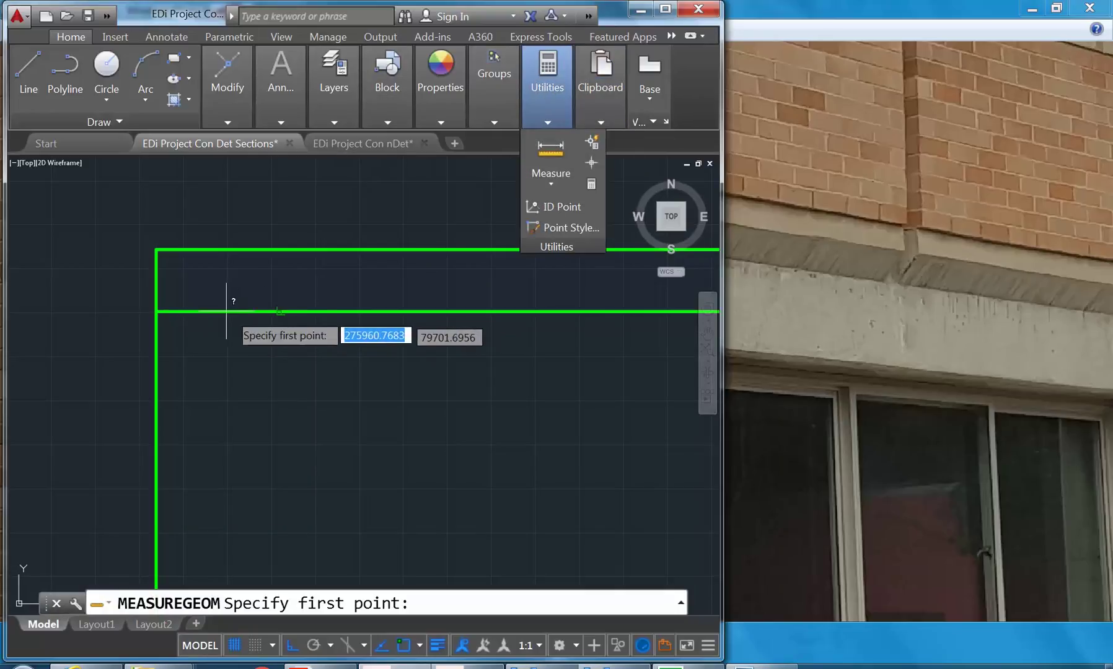
left_click(156, 312)
left_click(155, 250)
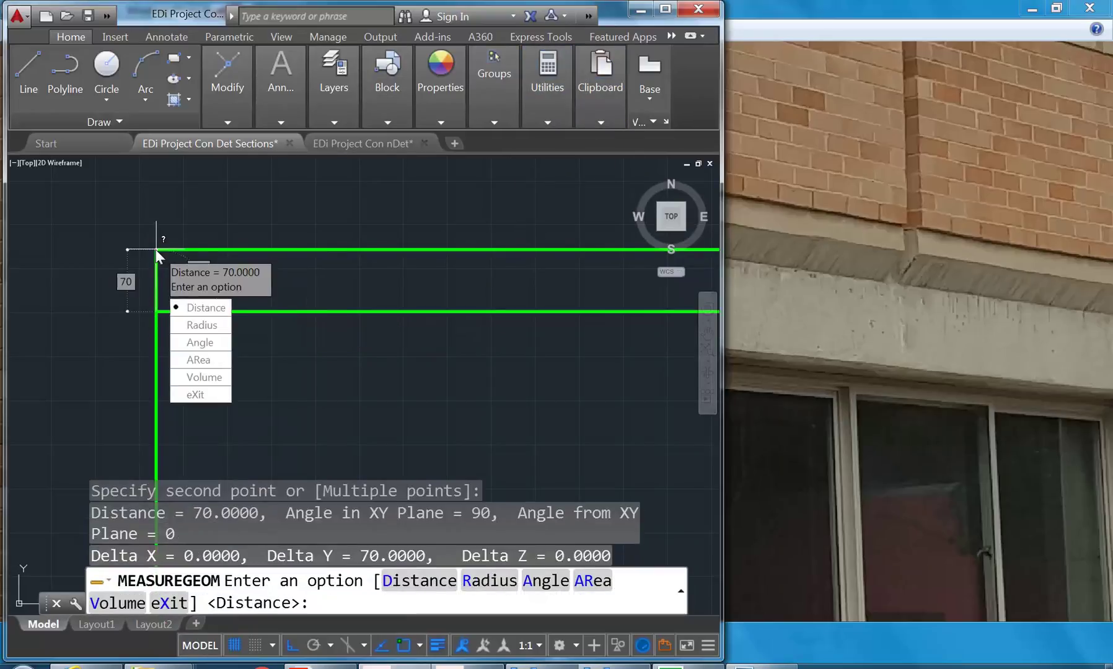
left_click(192, 397)
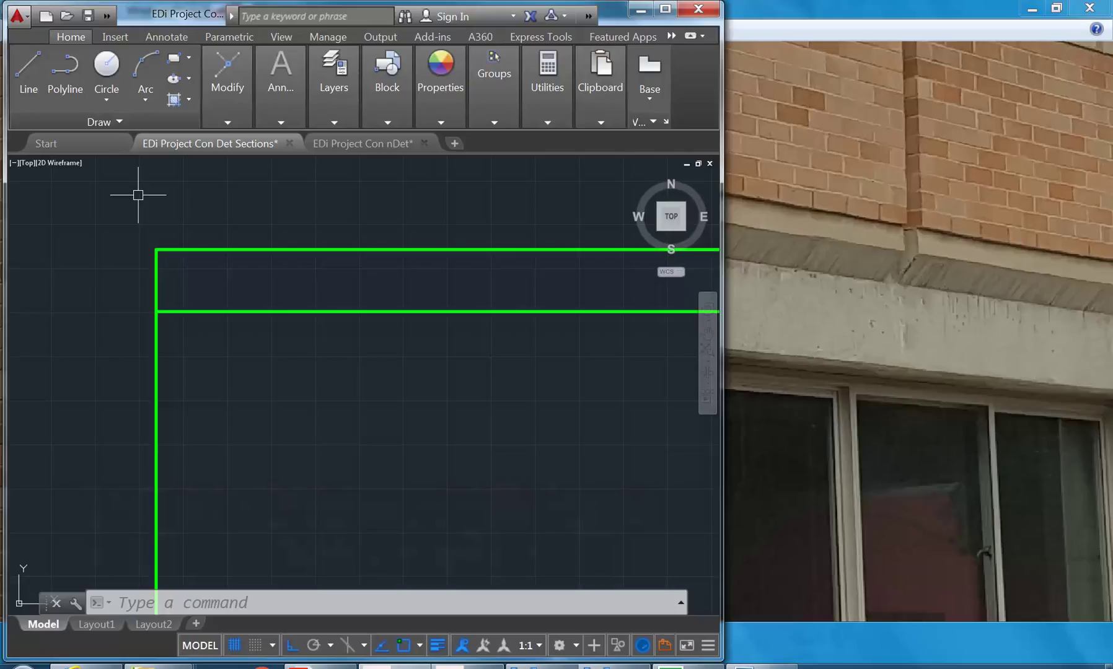
scroll(200, 295, "up", 4)
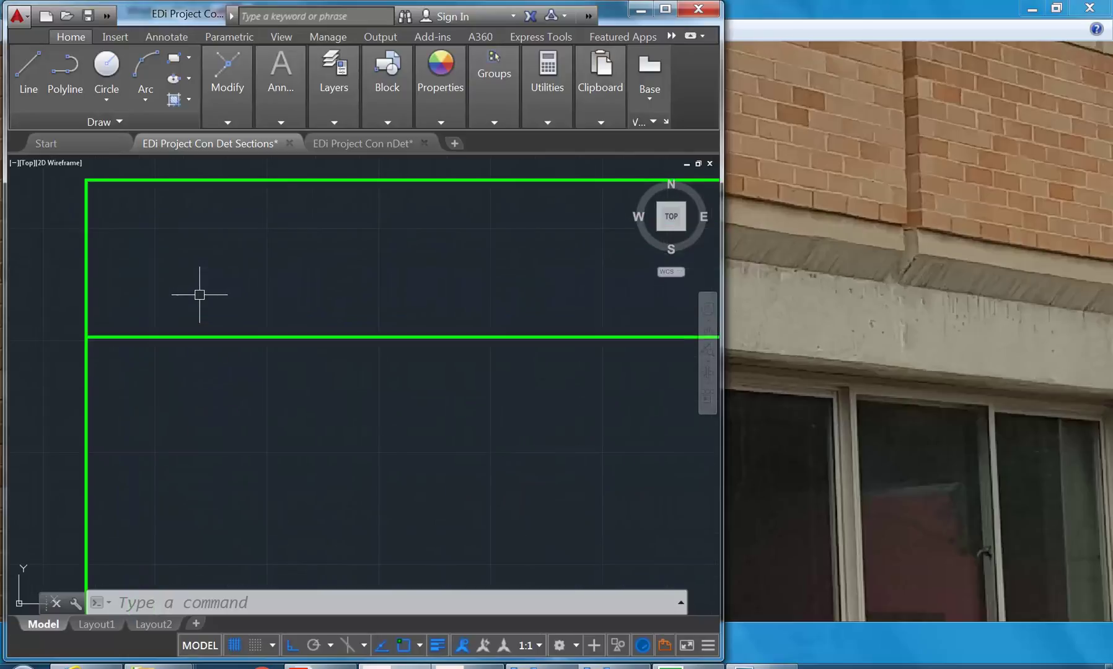
scroll(209, 325, "down", 2)
middle_click_drag(199, 282, 209, 365)
scroll(209, 343, "up", 2)
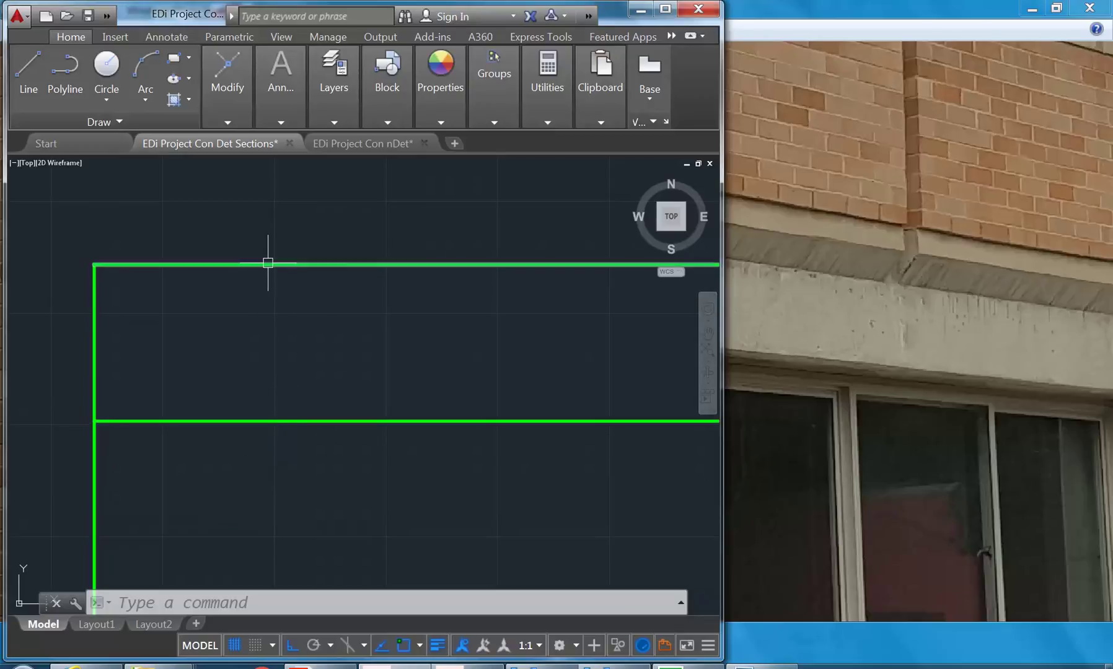
mouse_move(268, 263)
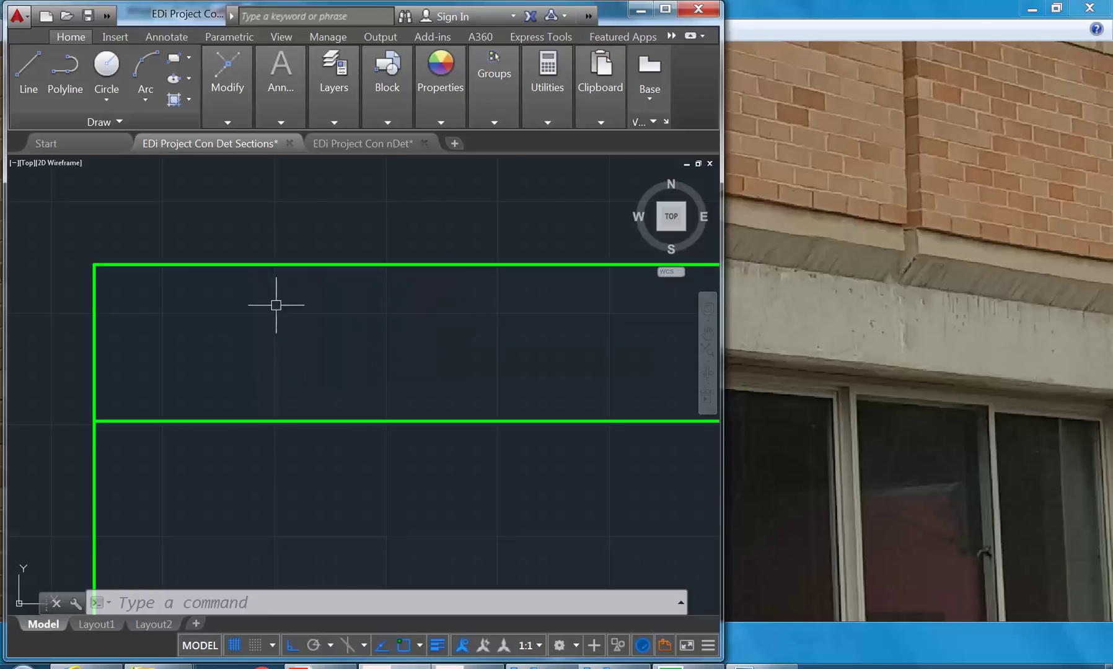
Step: Create a new layer named A-CEILING-PLASTERBOARD in the layer properties
mouse_move(284, 424)
left_click(333, 78)
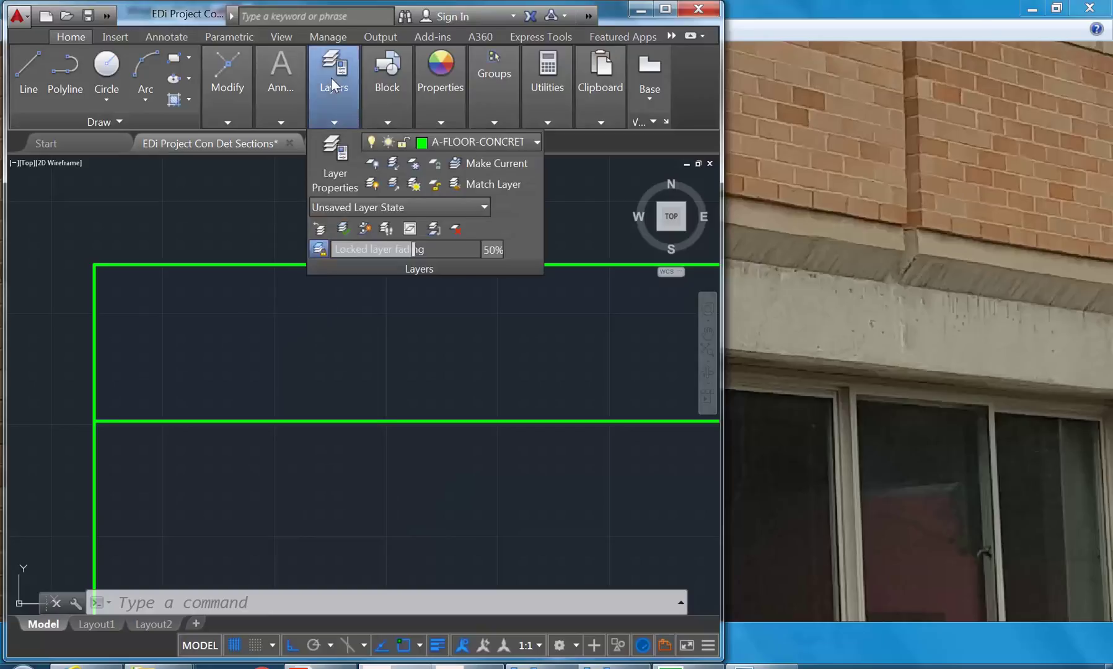
left_click(335, 152)
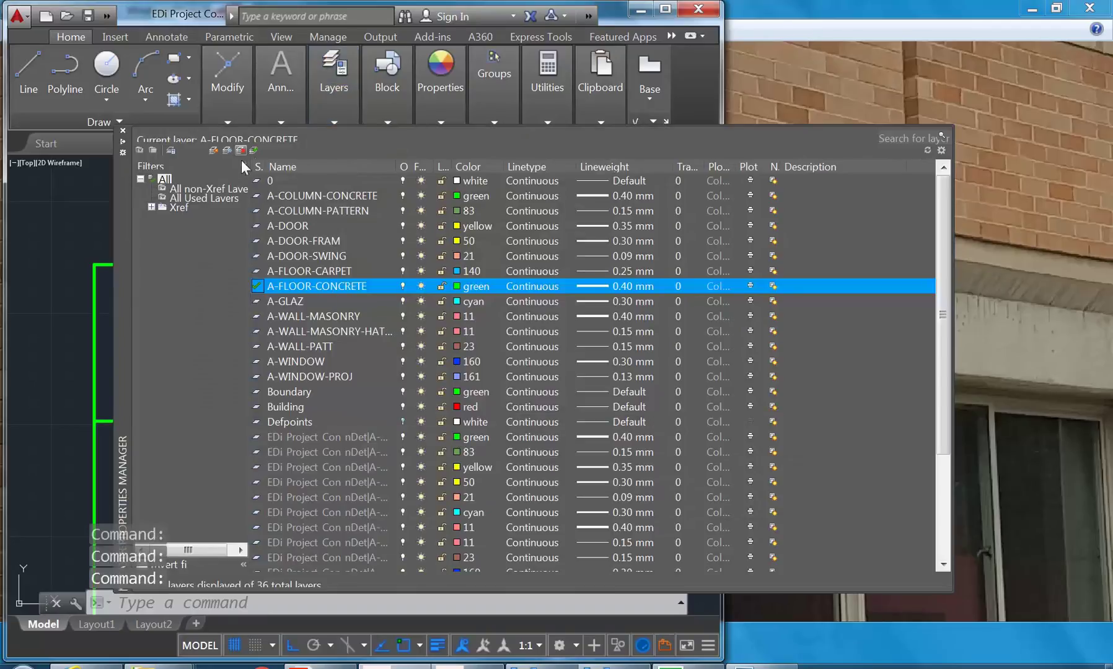
left_click(214, 149)
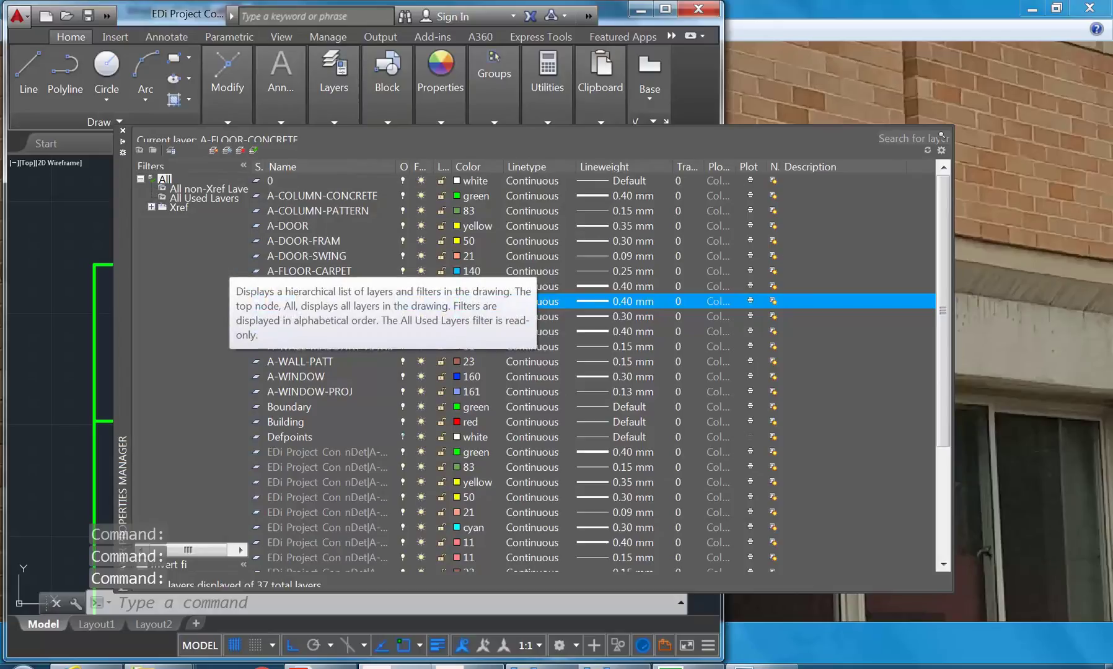
type("A-CEILING-")
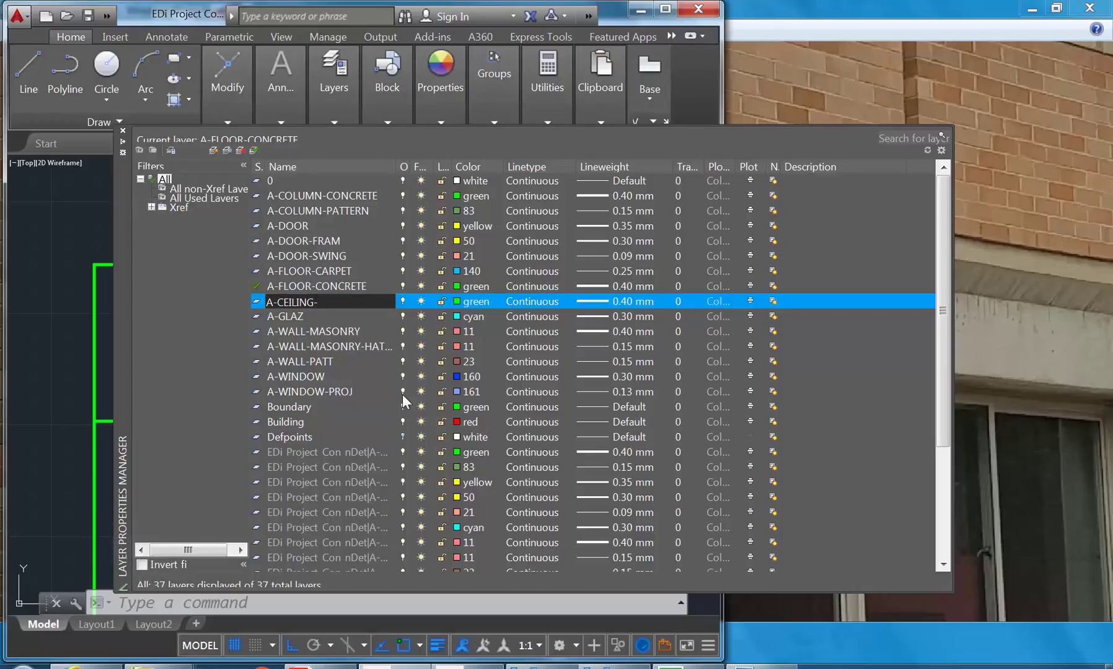
type("L")
key("BackSpace")
type("PLAS")
type("TERBOA")
type("RD")
key("Return")
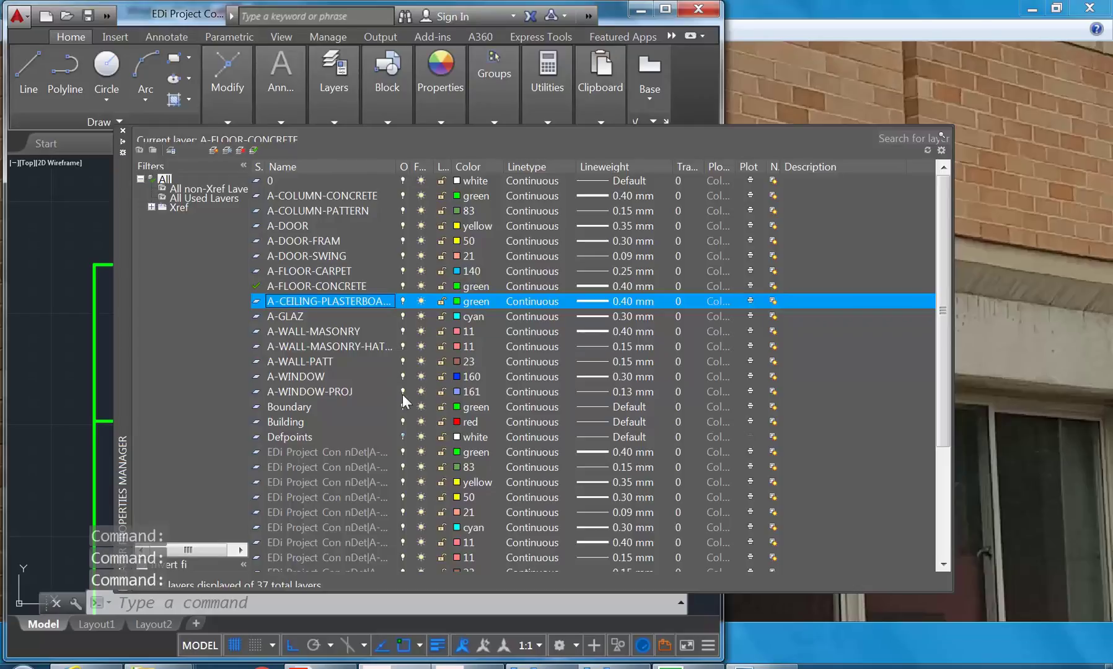
Step: Add another new layer named A-CEILING-FRAME
key("alt+n")
type("A-C")
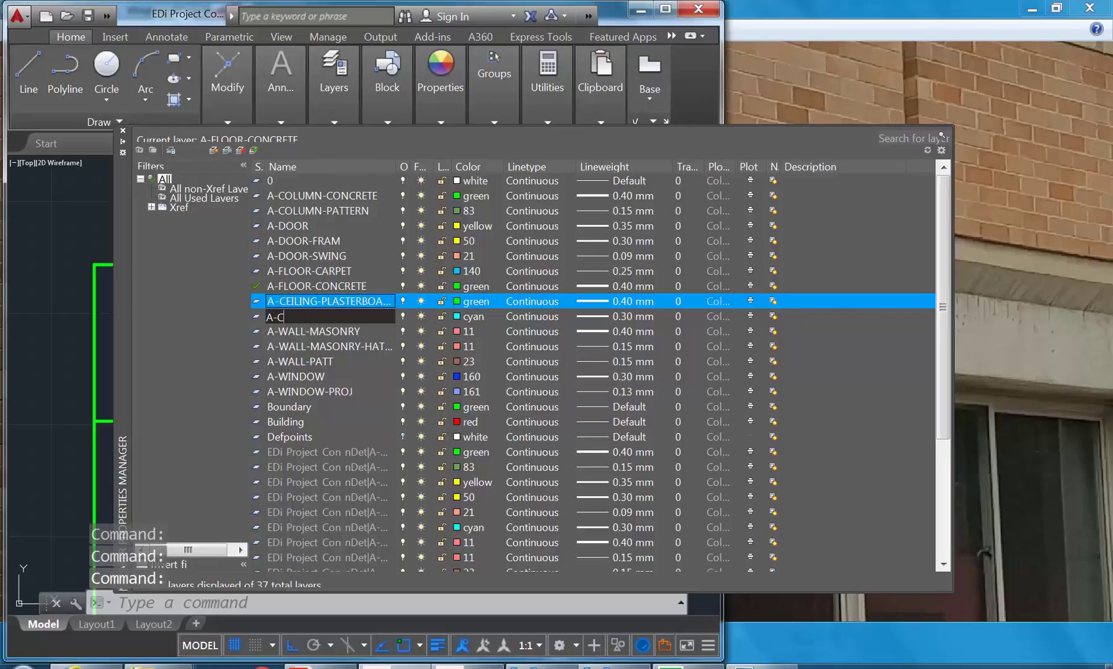
type("EILING")
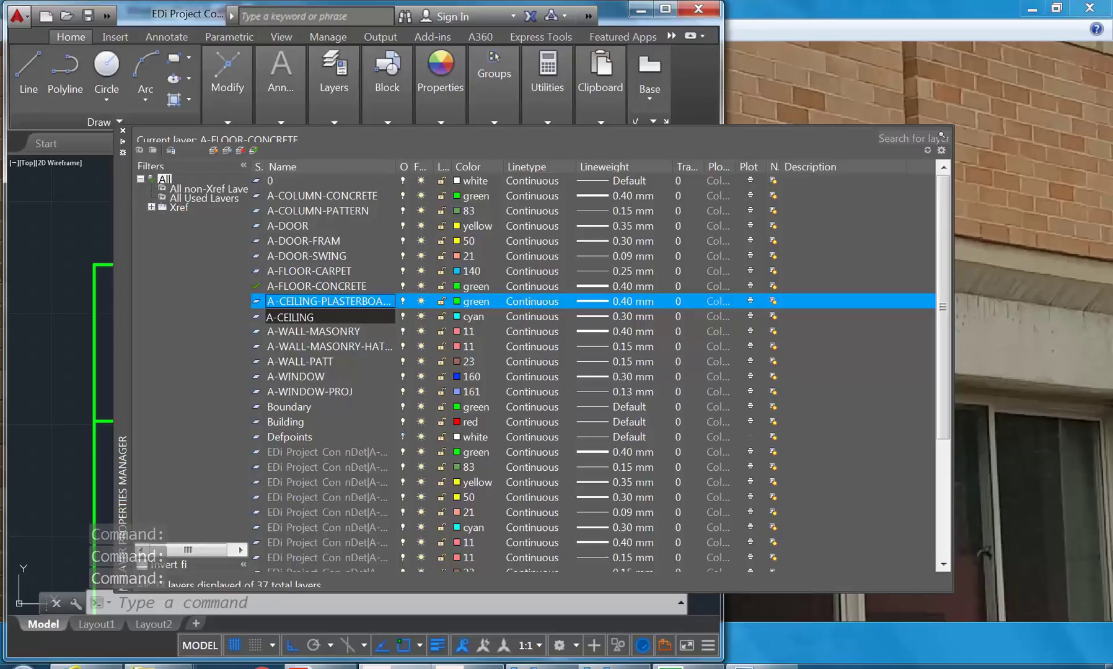
type("-FRAME")
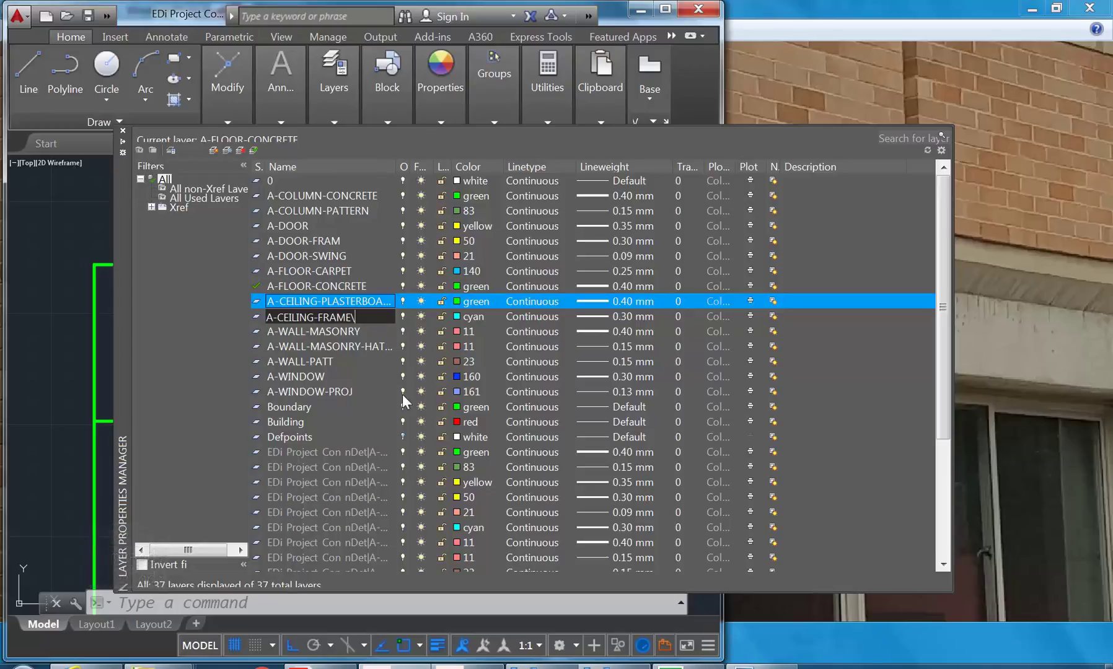
key("Return")
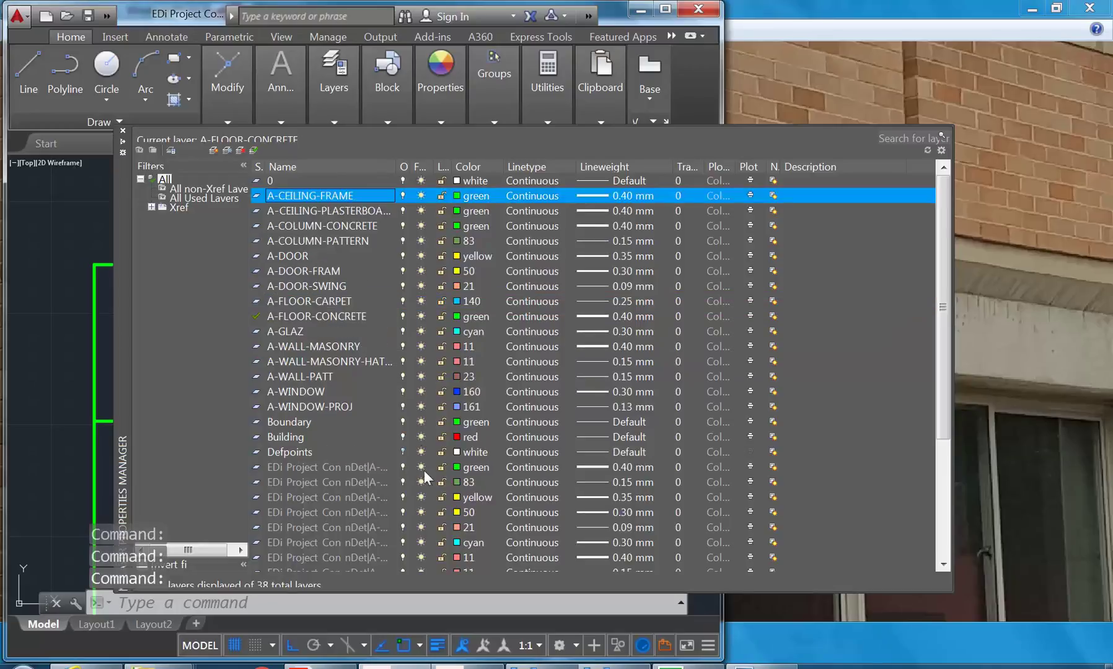
Step: Give the A-CEILING-PLASTERBOARD layer colour 191 and a lineweight of 0.30 mm
left_click(458, 210)
left_click(459, 211)
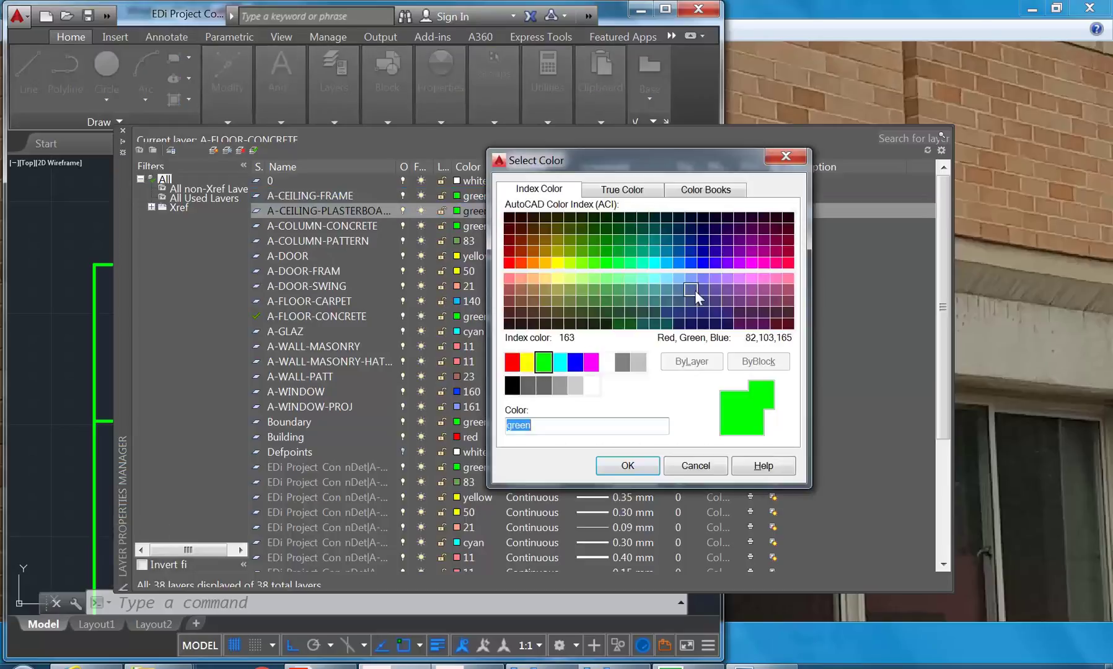
left_click(716, 280)
left_click(729, 279)
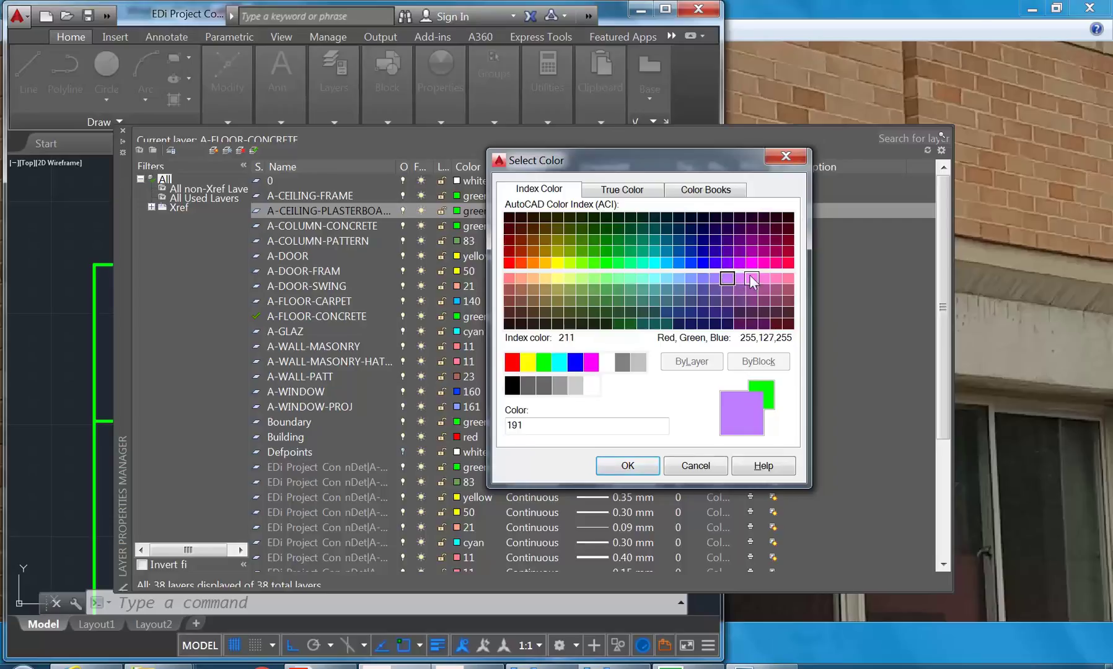
left_click(750, 278)
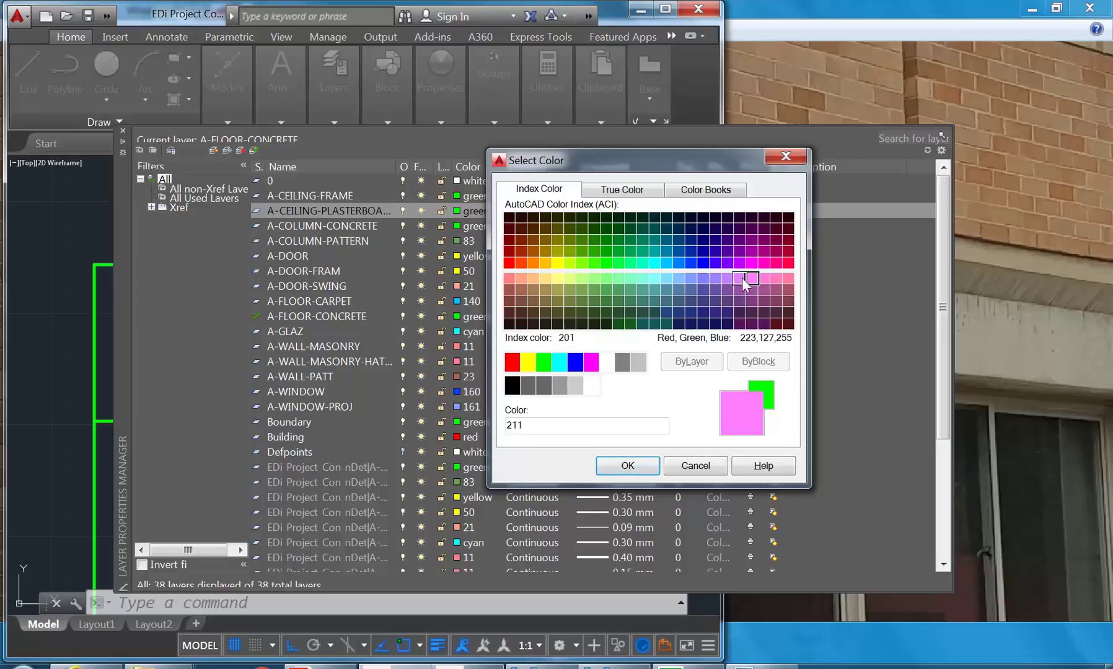
left_click(728, 280)
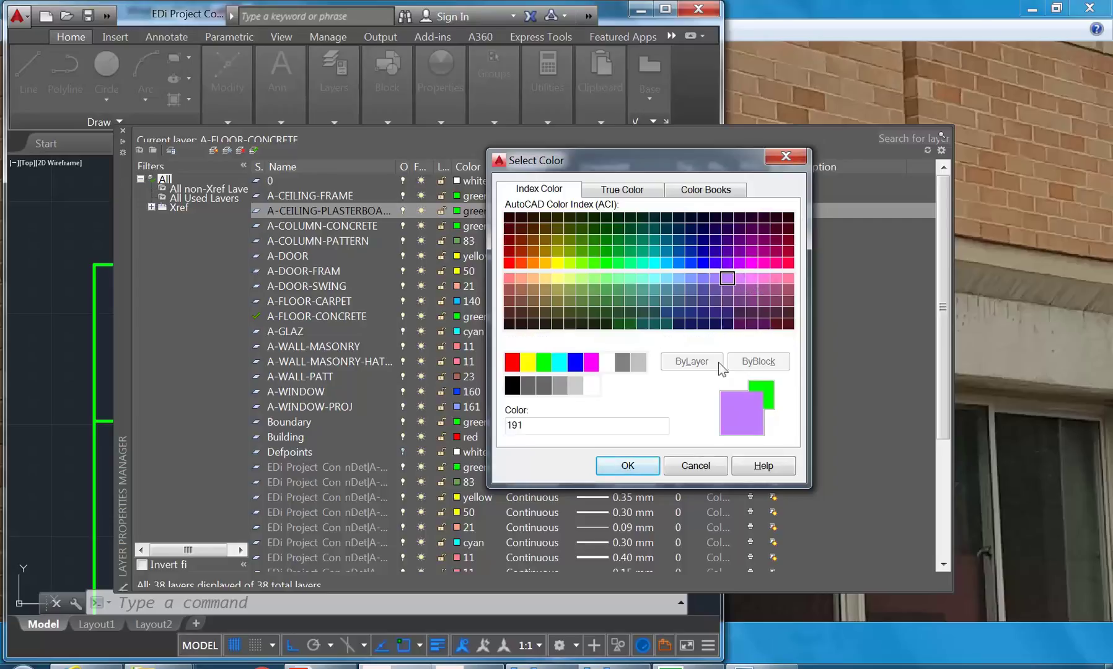
left_click(648, 468)
left_click(597, 211)
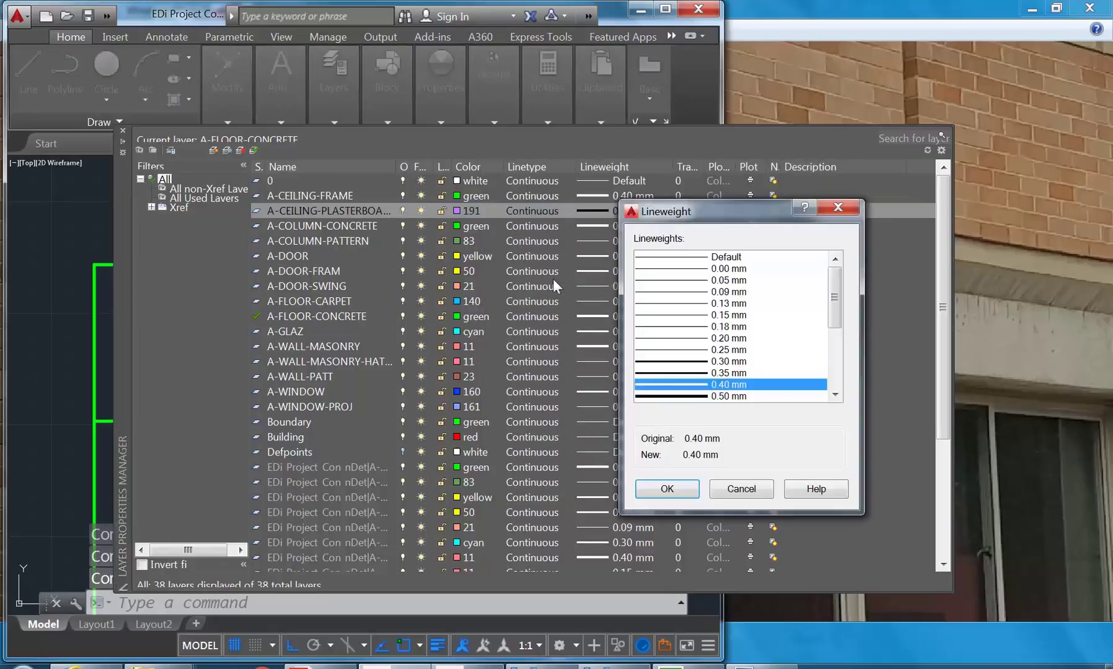
left_click(679, 361)
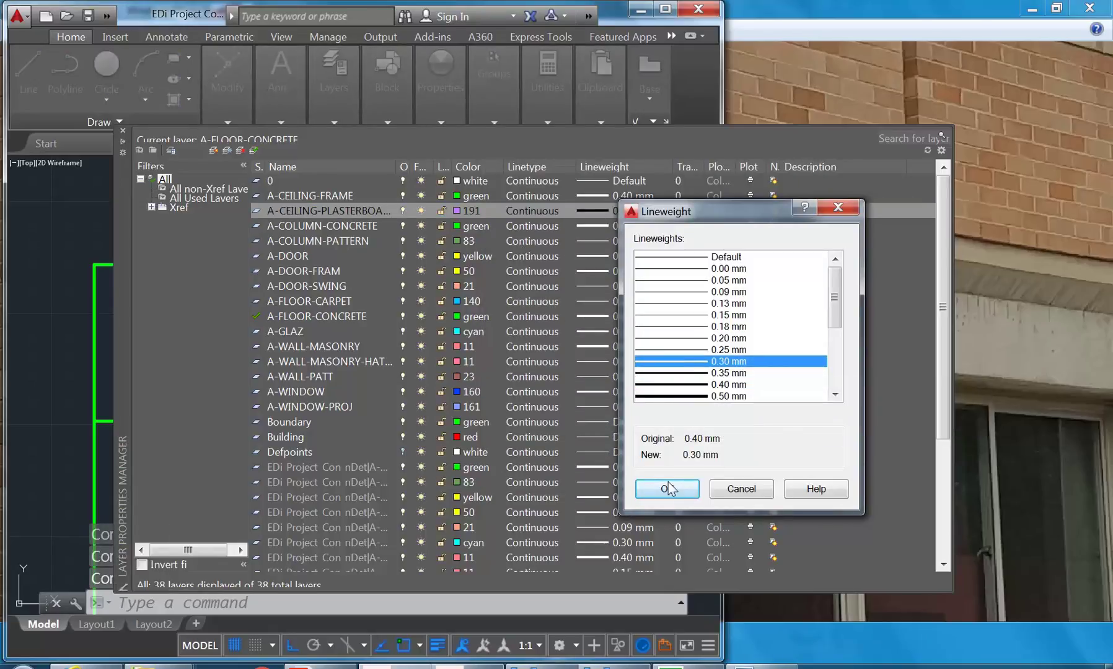
left_click(668, 489)
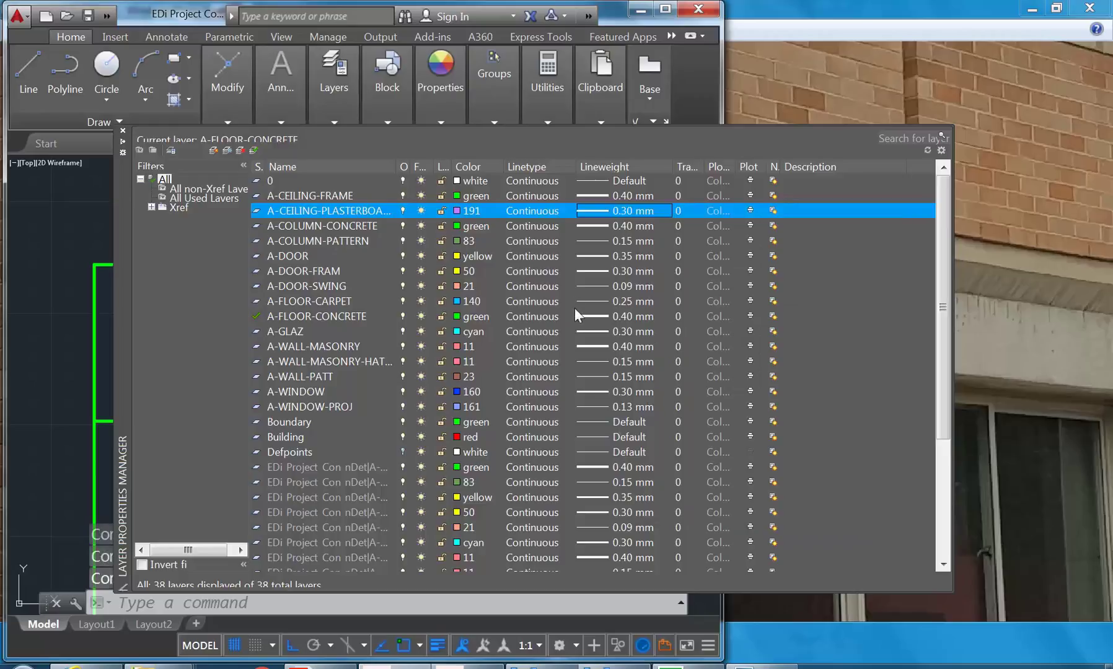
Step: Set the lineweight of the A-CEILING-FRAME layer to 0.25 mm
left_click(302, 196)
left_click(591, 197)
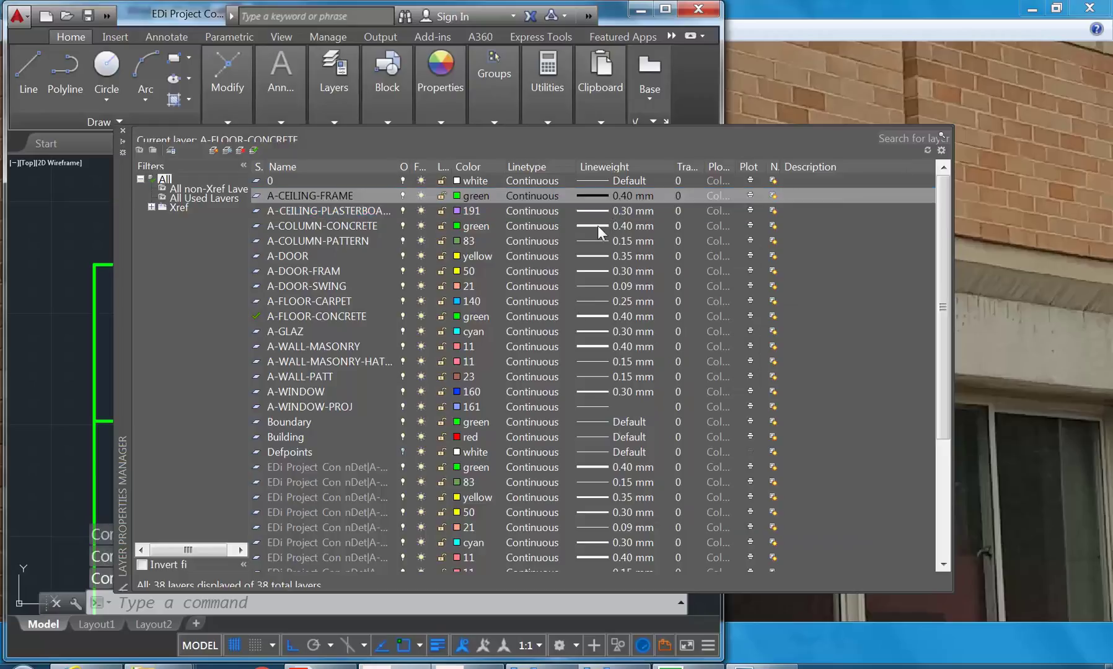
left_click(675, 361)
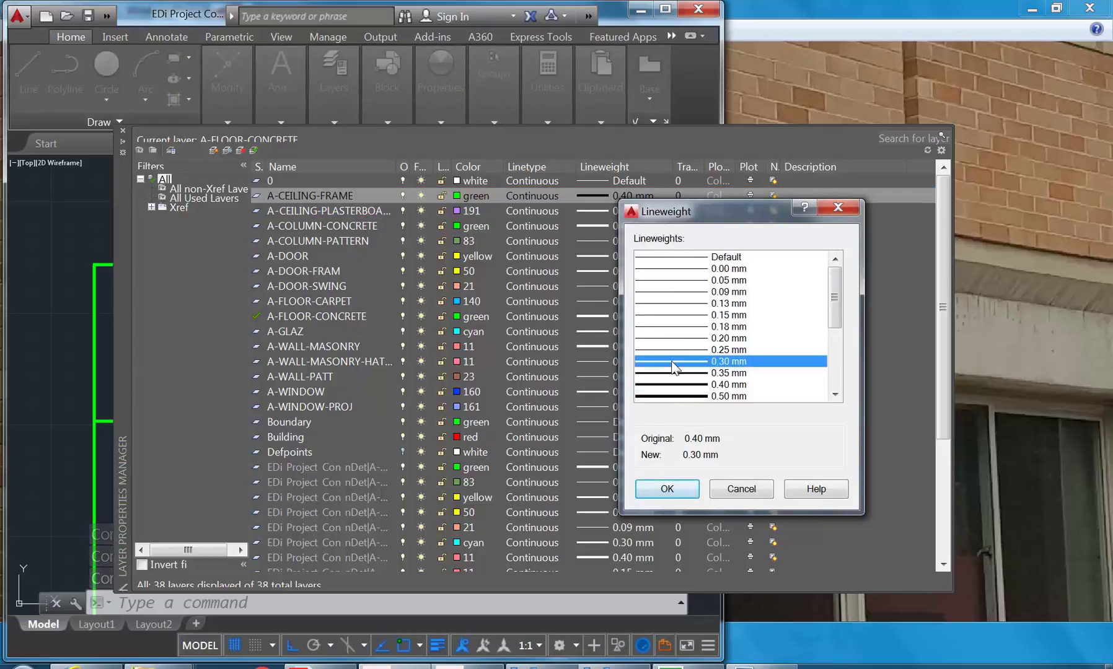
left_click(675, 350)
left_click(677, 490)
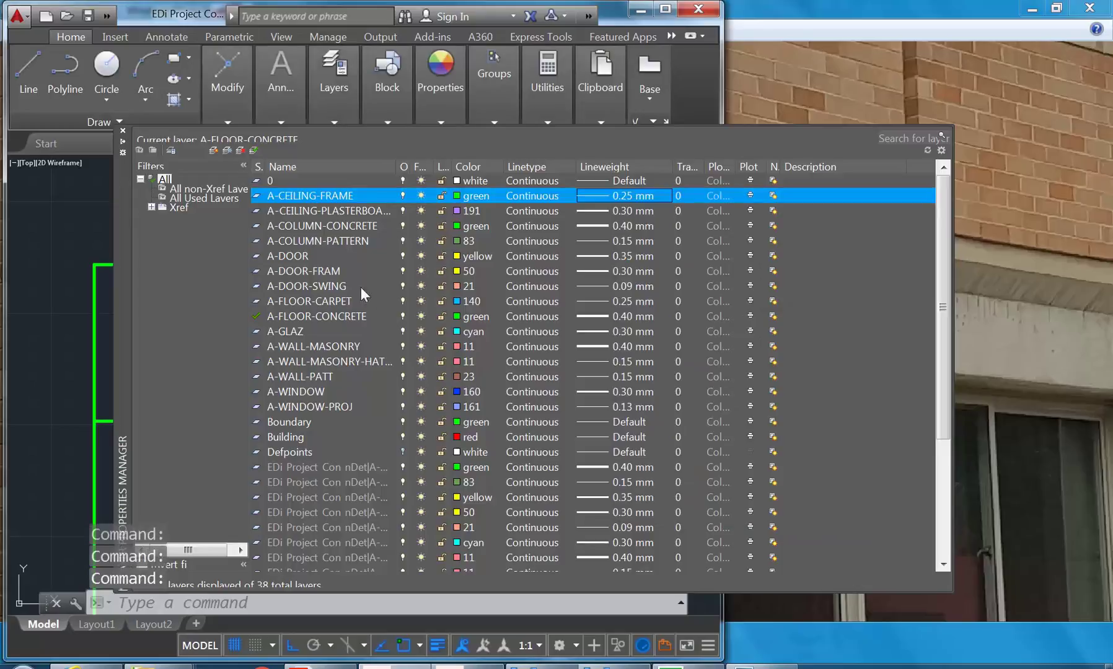
Step: Make A-CEILING-FRAME the current layer and close the layer properties
left_click(255, 151)
left_click(312, 214)
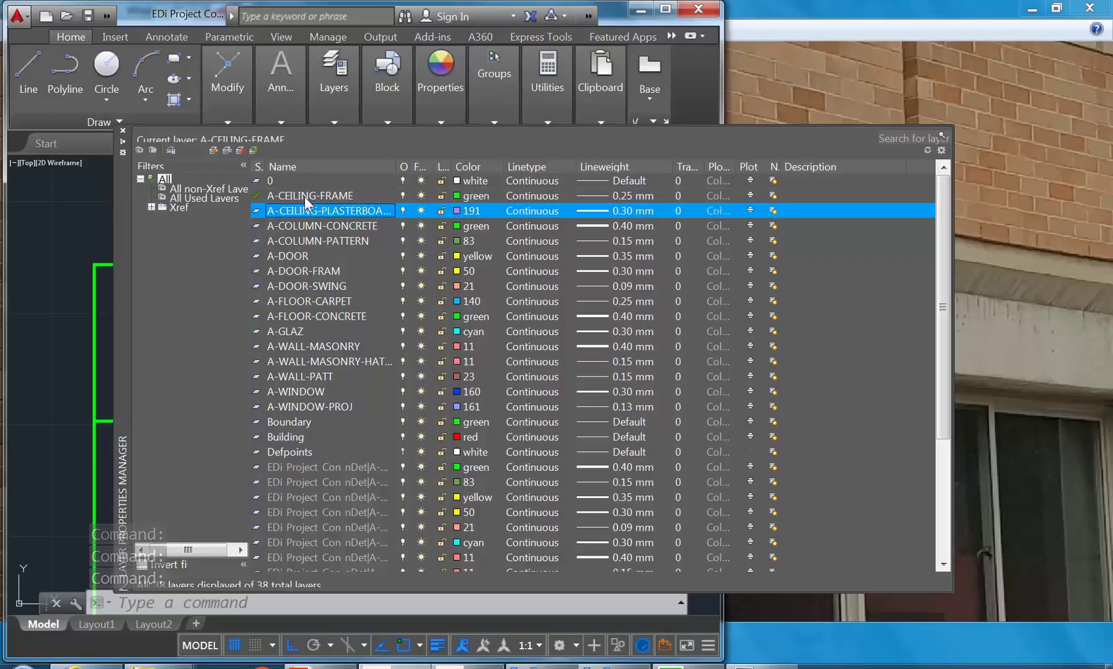
left_click(305, 196)
left_click(122, 131)
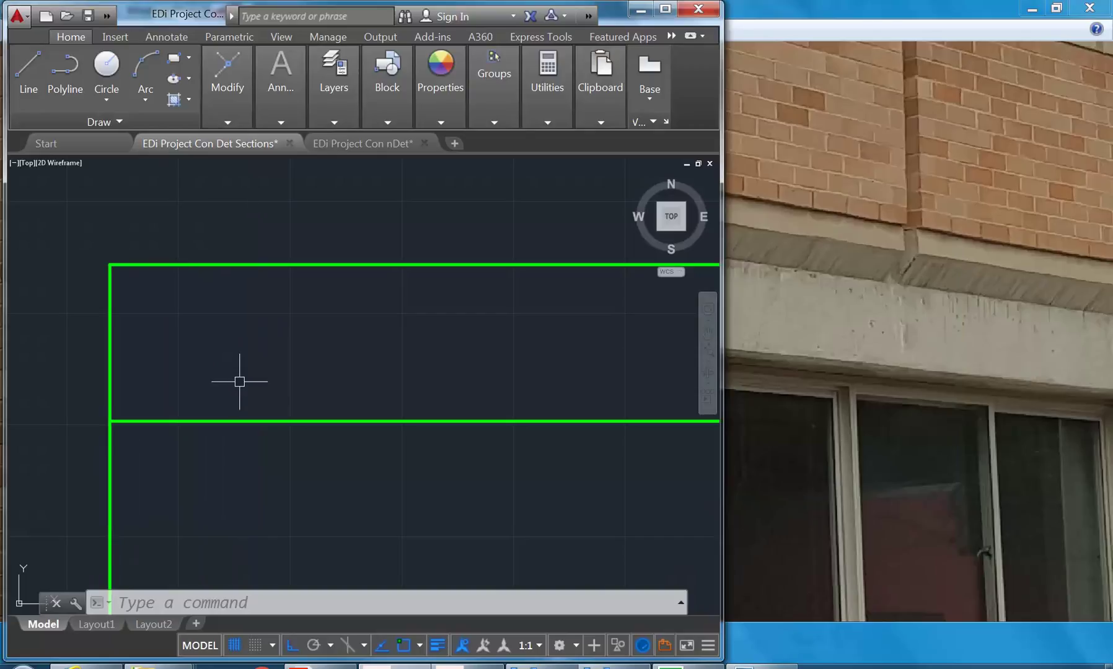
Step: Start the Offset command in the section drawing
type("o")
key("Return")
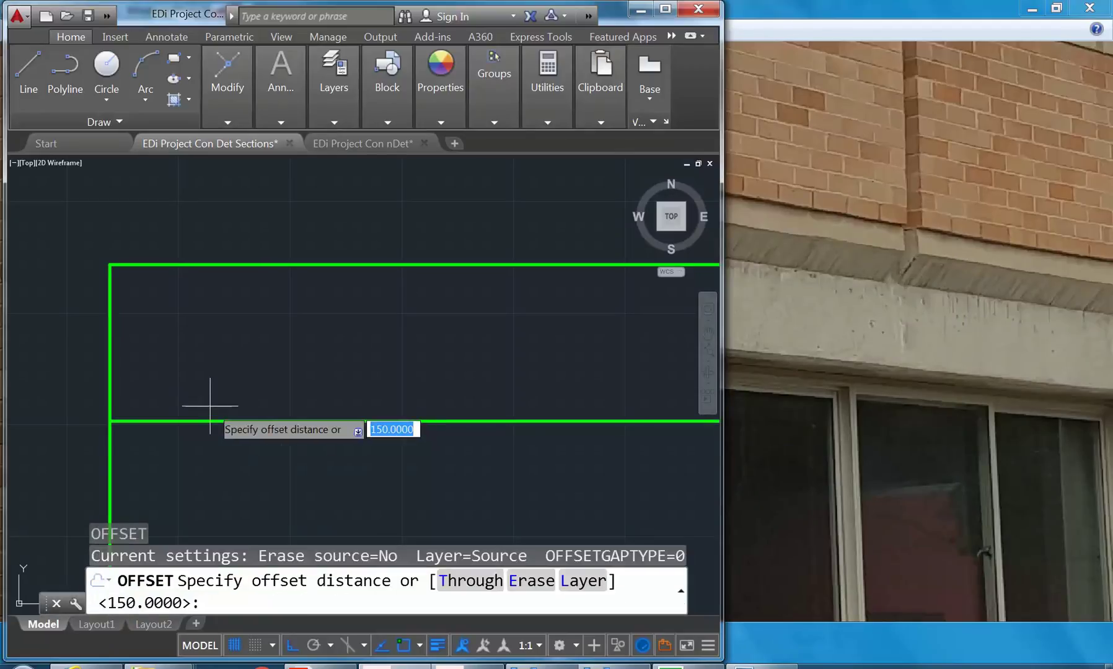
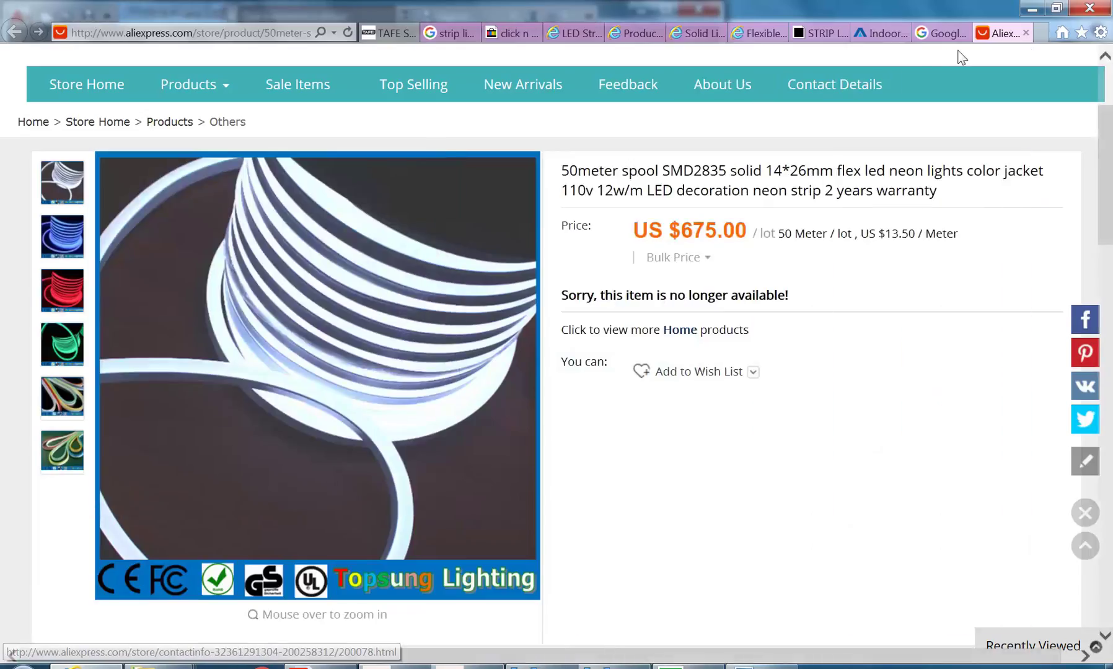
Step: Search Google for supaceil on a new browser page
left_click(1041, 33)
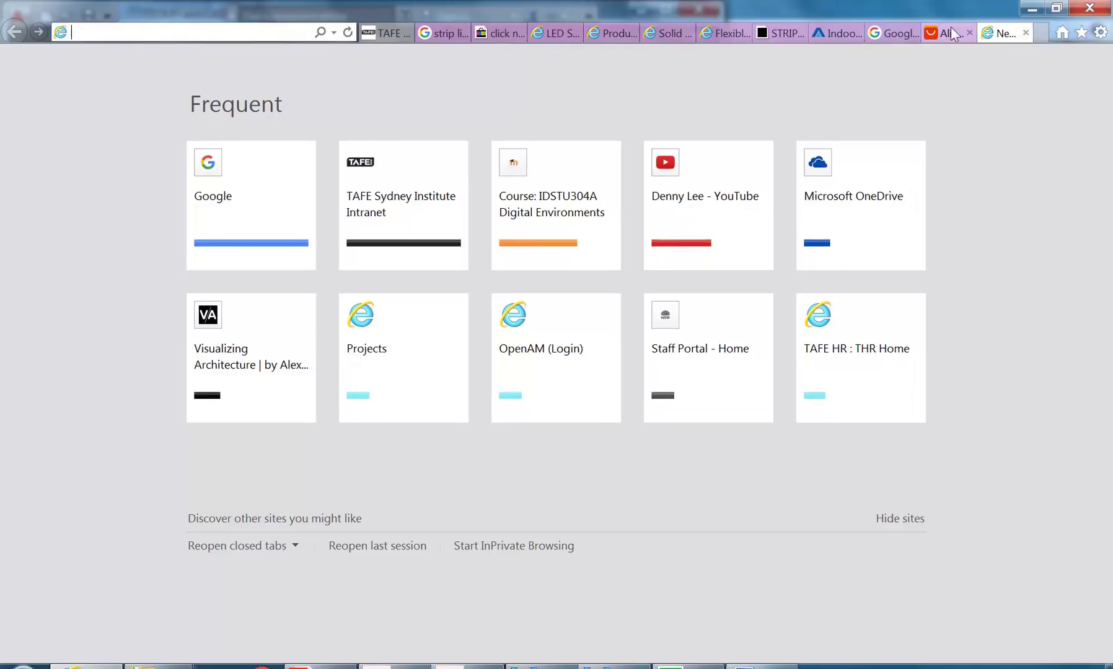
left_click(883, 33)
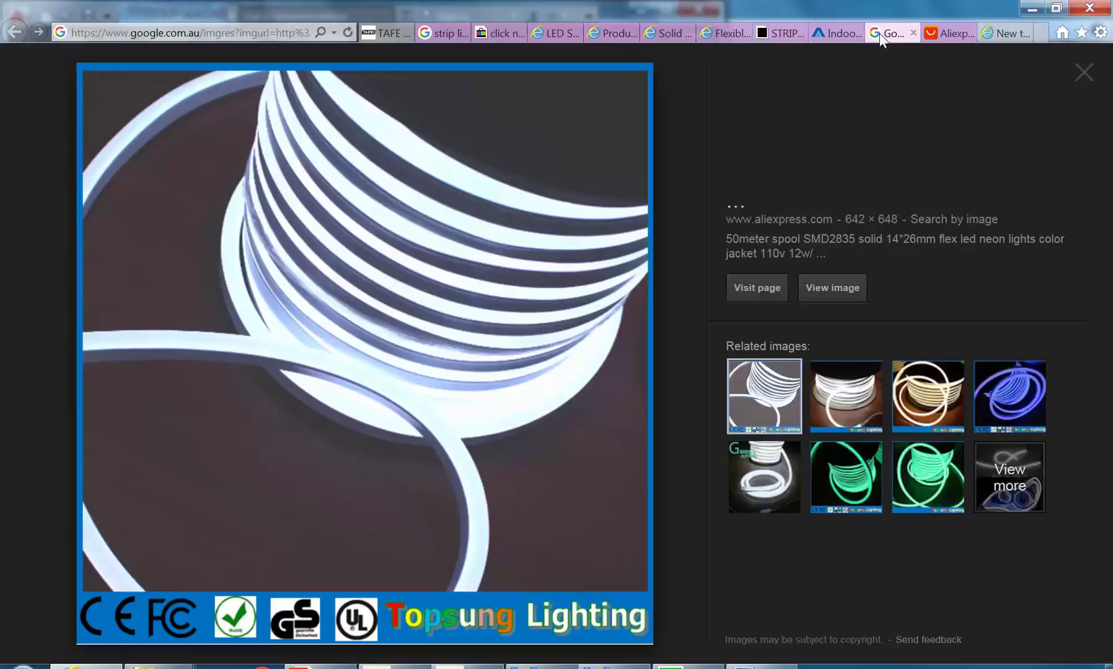
left_click(1000, 34)
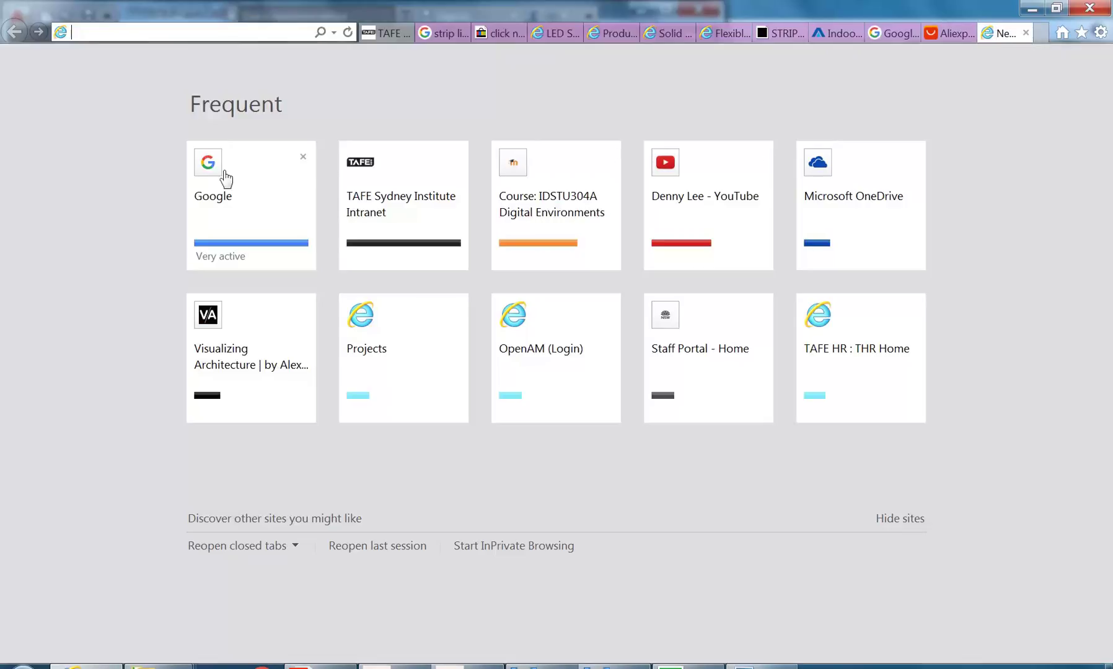
left_click(258, 211)
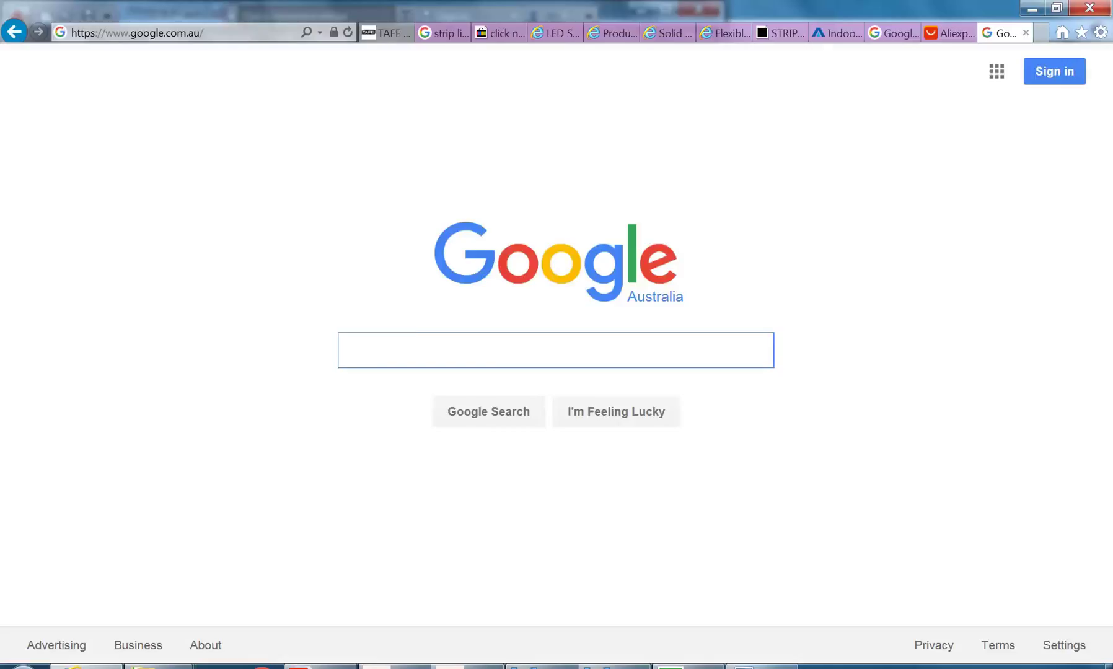
type("supa")
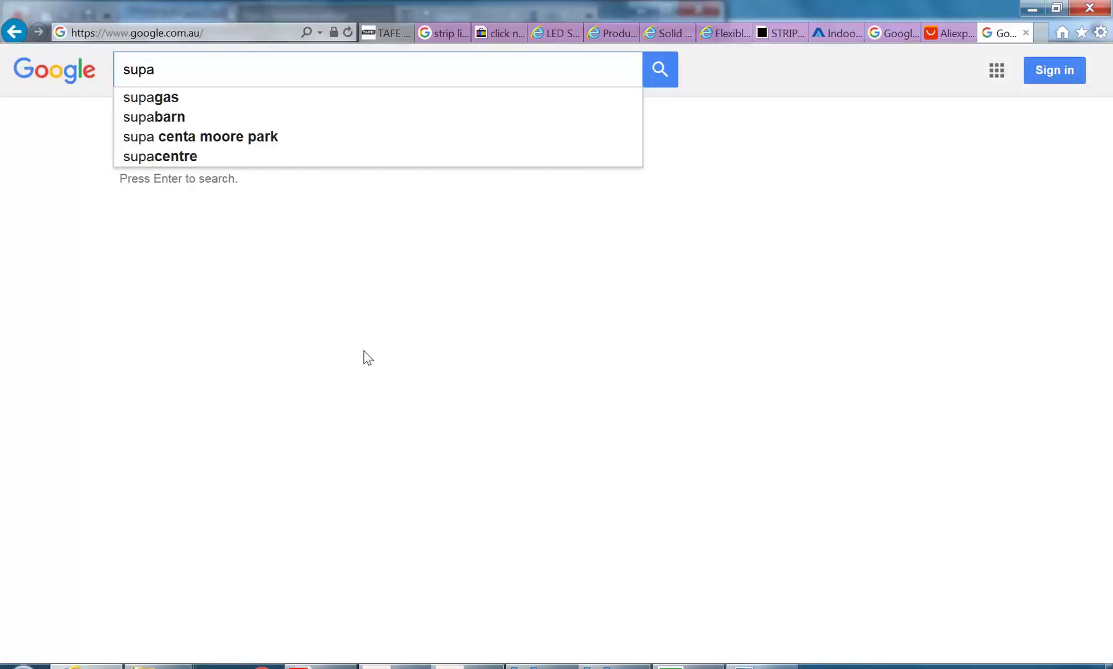
type("ceil")
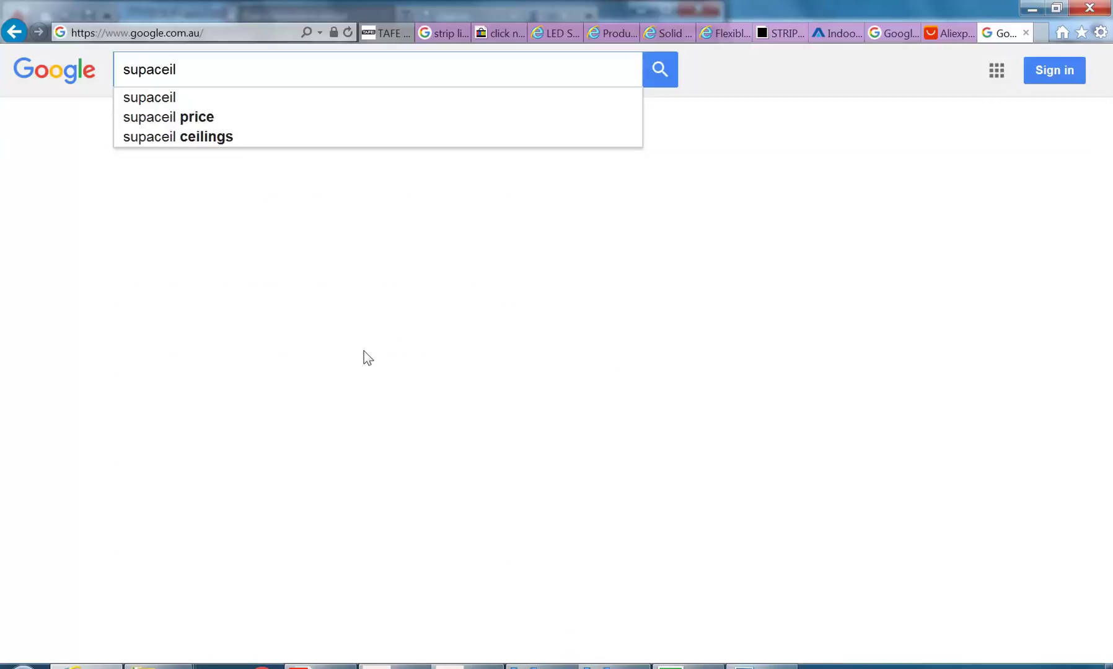
key("Return")
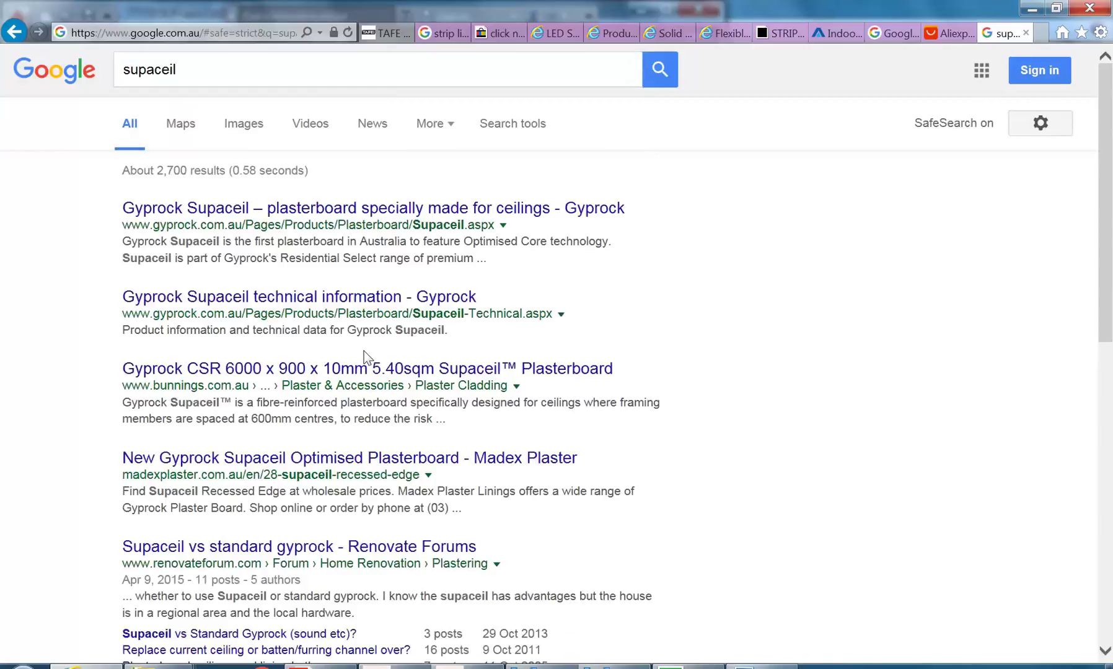
Step: Open the Gyprock Supaceil product page from the search results and read its general description and product options
middle_click(203, 209)
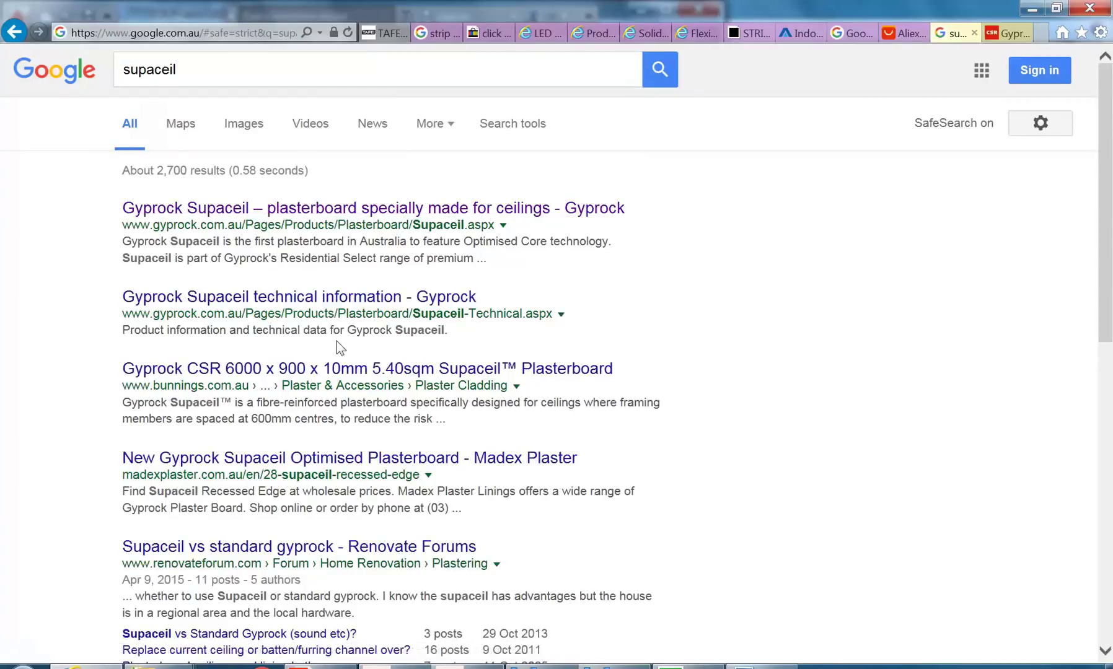
left_click(1009, 33)
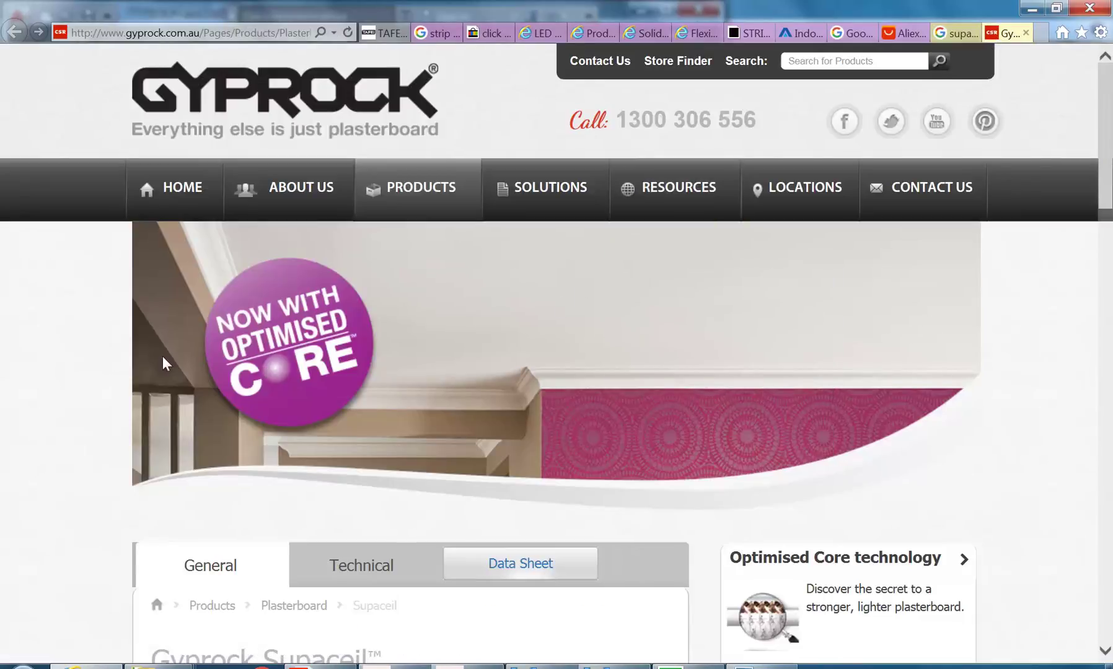
scroll(25, 272, "down", 3)
scroll(26, 273, "up", 3)
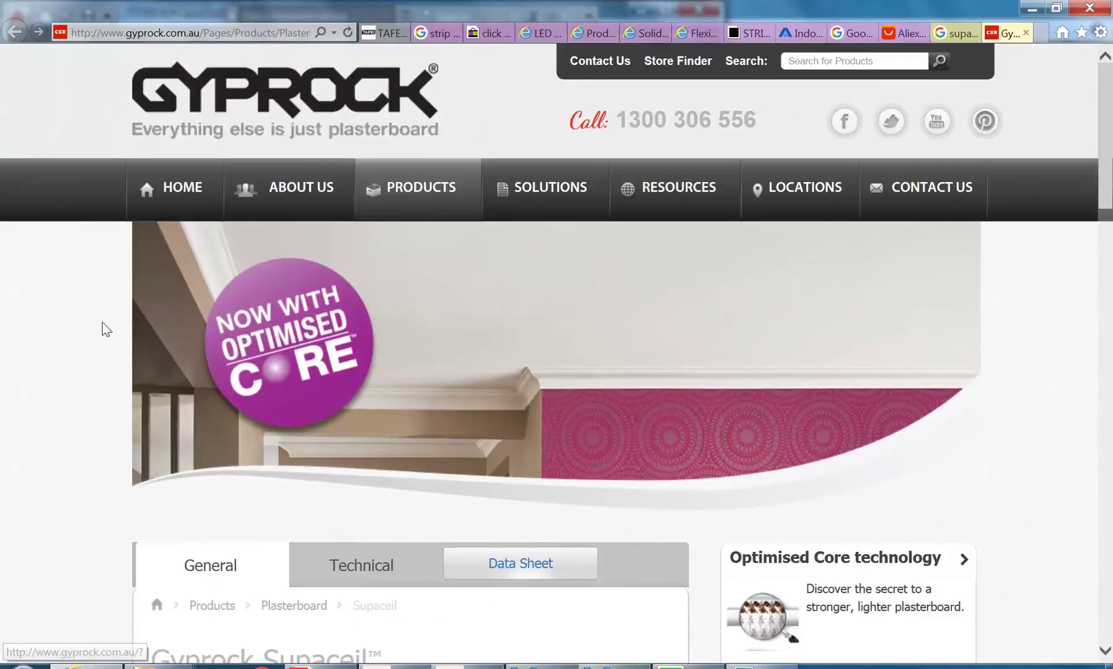
scroll(40, 347, "down", 9)
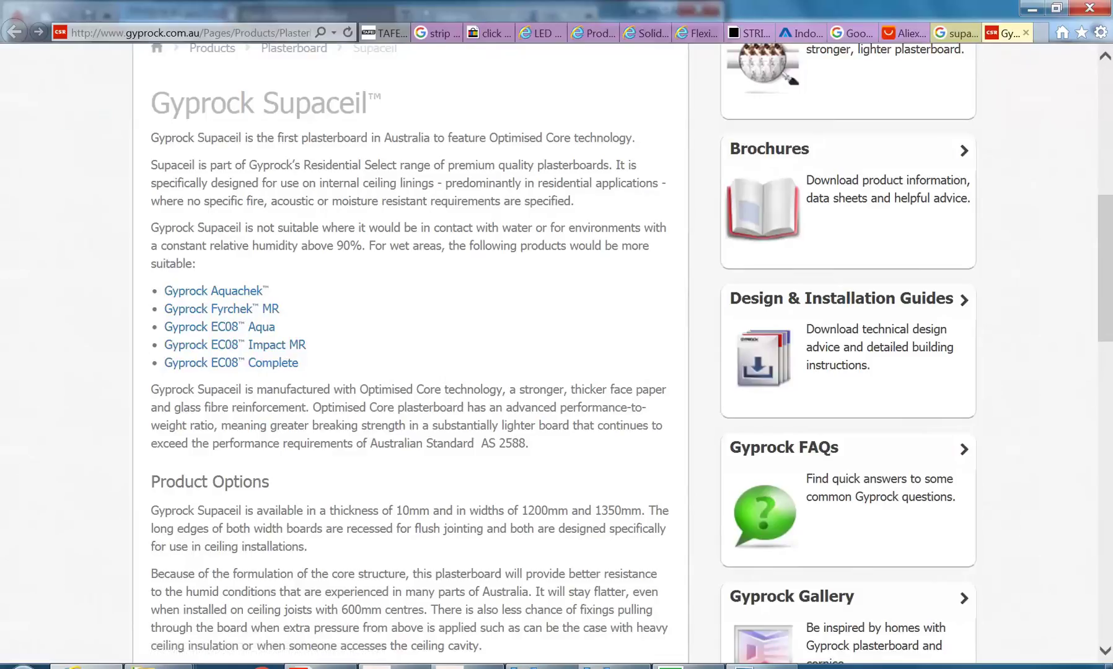
scroll(274, 466, "down", 2)
scroll(274, 468, "down", 3)
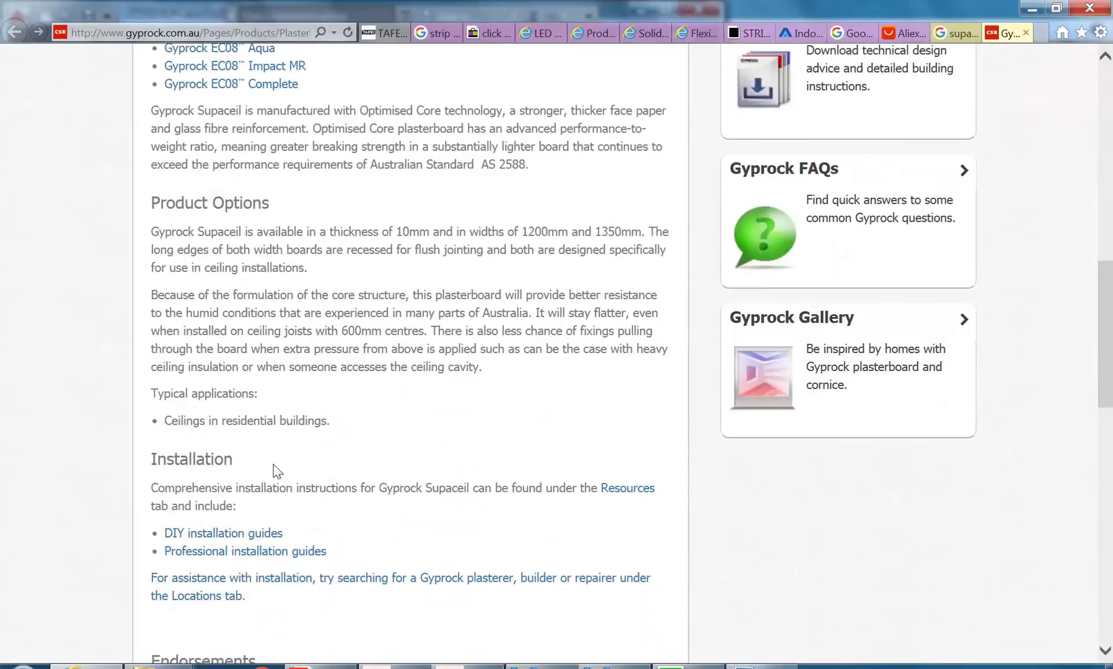
scroll(277, 471, "up", 6)
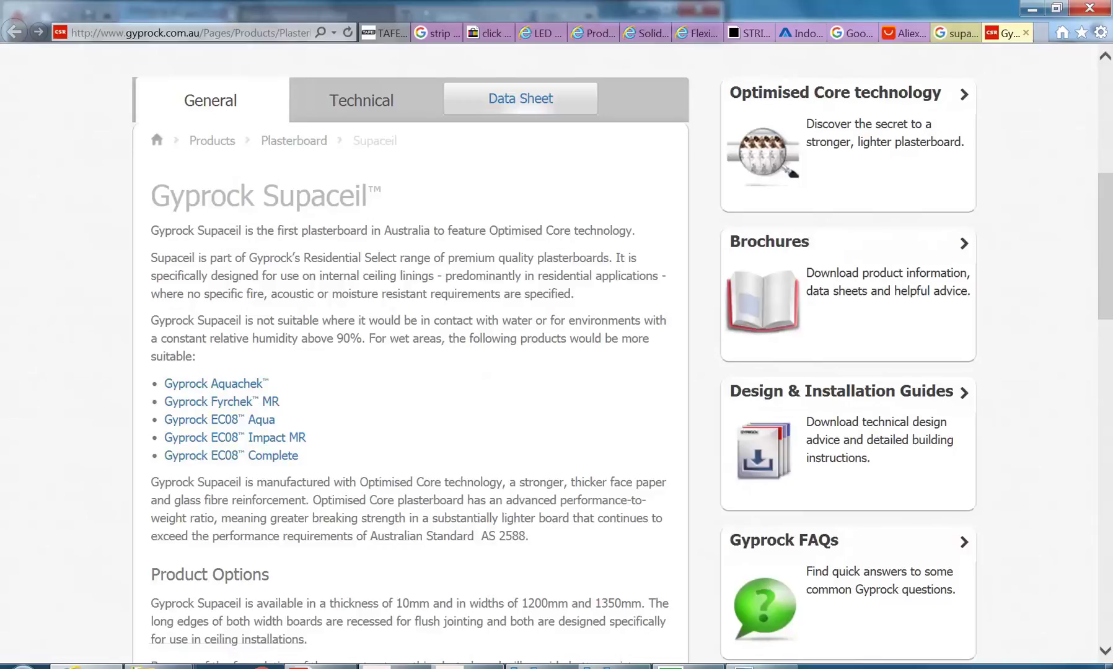
Step: Check the available board thickness, widths and lengths in the technical information for Gyprock Supaceil
left_click(362, 103)
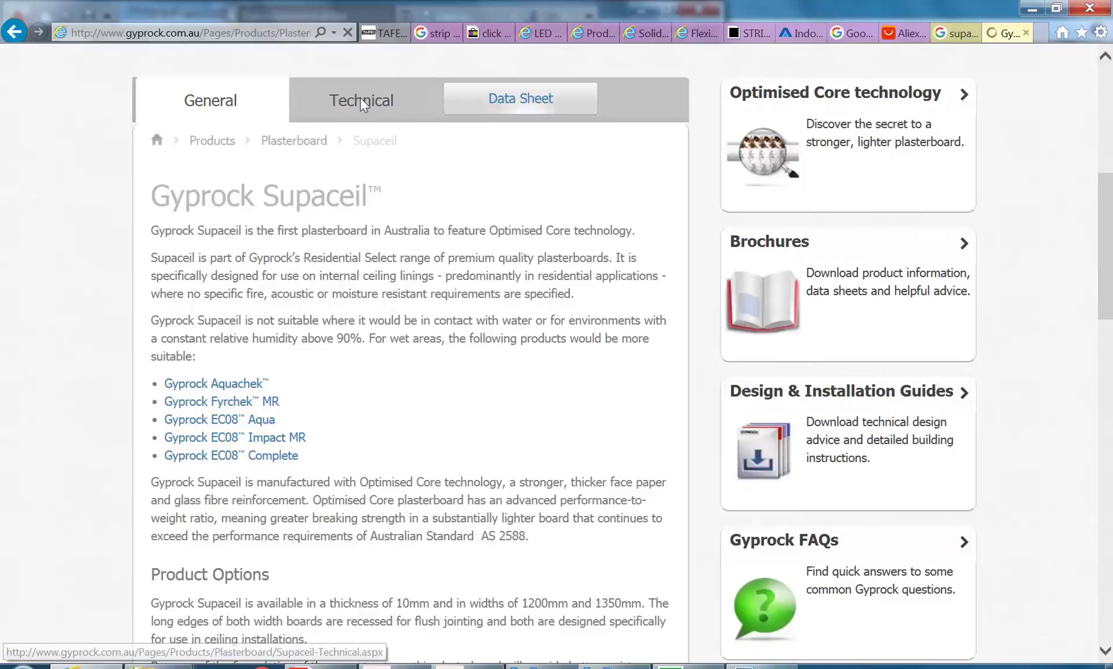
mouse_move(360, 189)
scroll(354, 437, "down", 4)
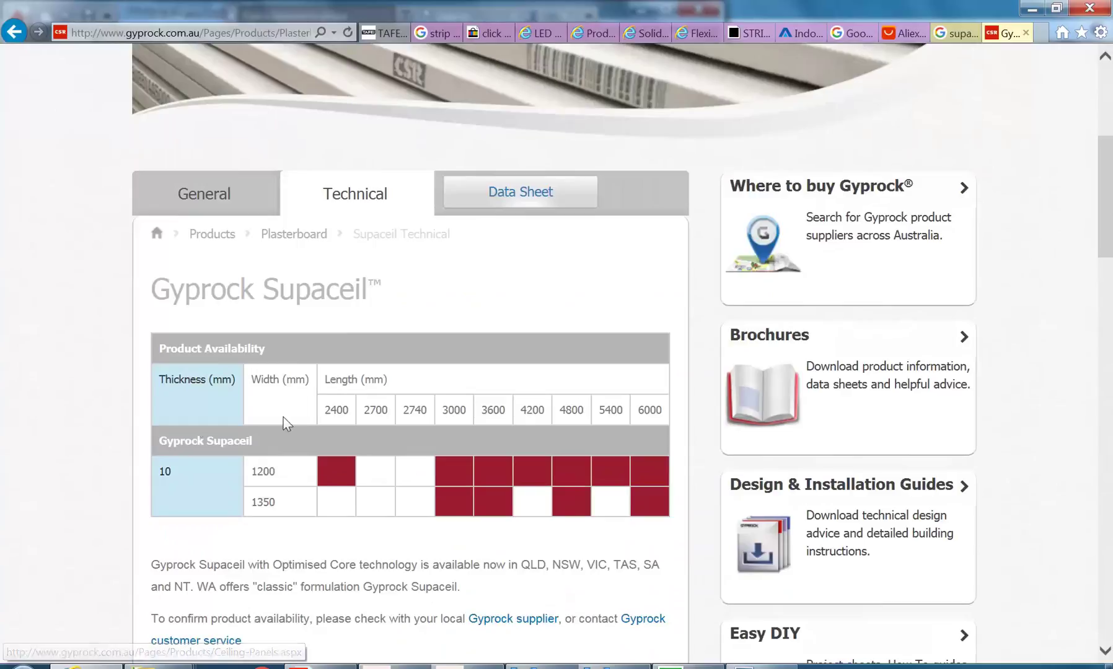
scroll(172, 423, "down", 1)
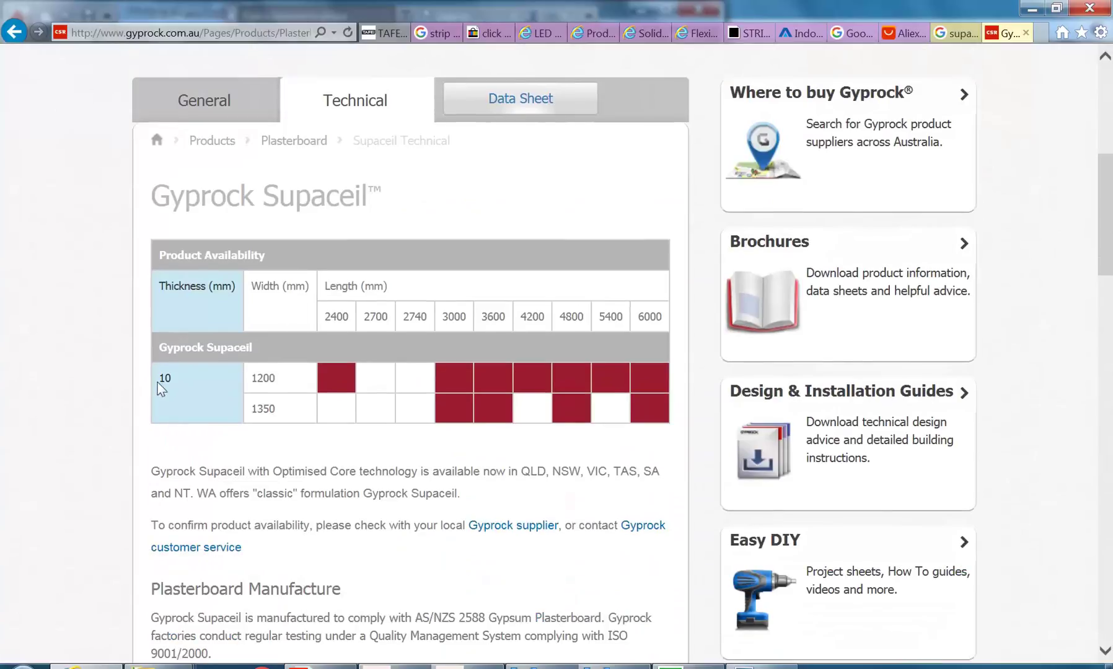
scroll(728, 145, "down", 5)
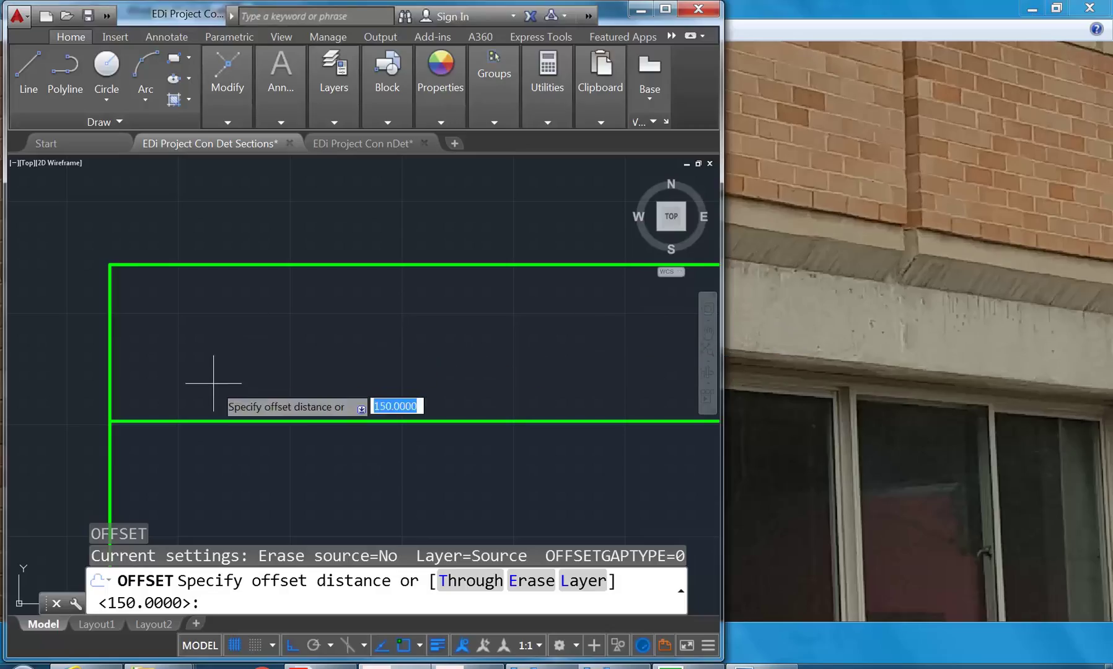
Step: Return to AutoCAD and offset the lower horizontal ceiling line upward by 10 as the plasterboard thickness
middle_click_drag(219, 344, 256, 322)
type("10")
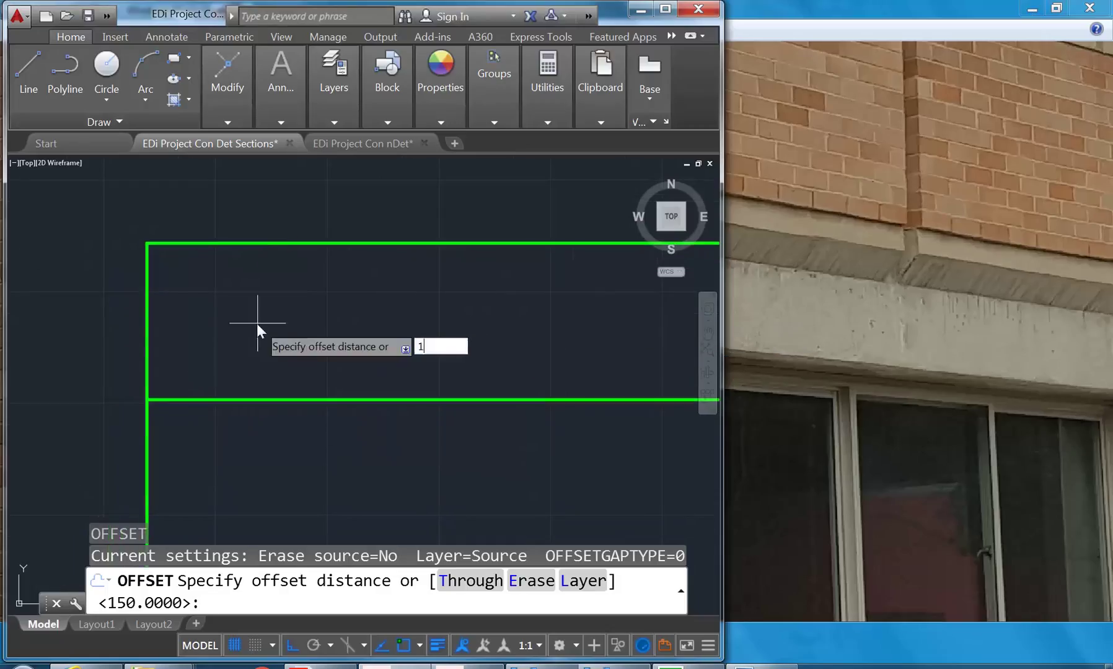
key("Return")
left_click(260, 401)
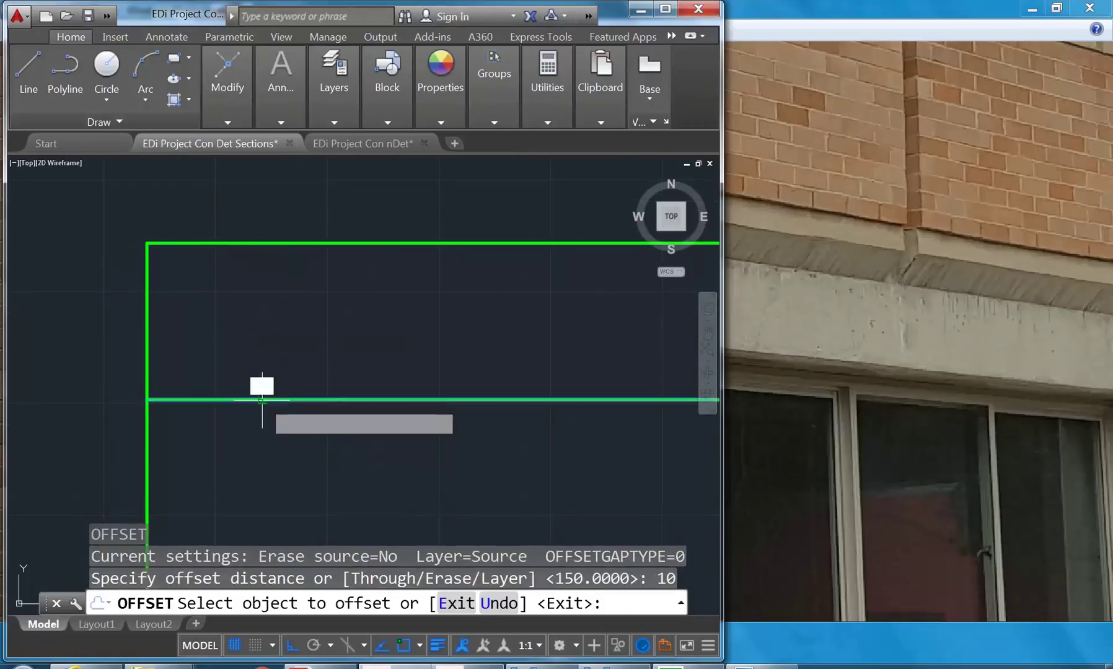
left_click(261, 323)
right_click(289, 292)
left_click(347, 306)
Step: Move the two horizontal plasterboard lines to the A-CEILING-PLASTERBOARD layer and clear the selection
left_click(367, 318)
left_click(332, 438)
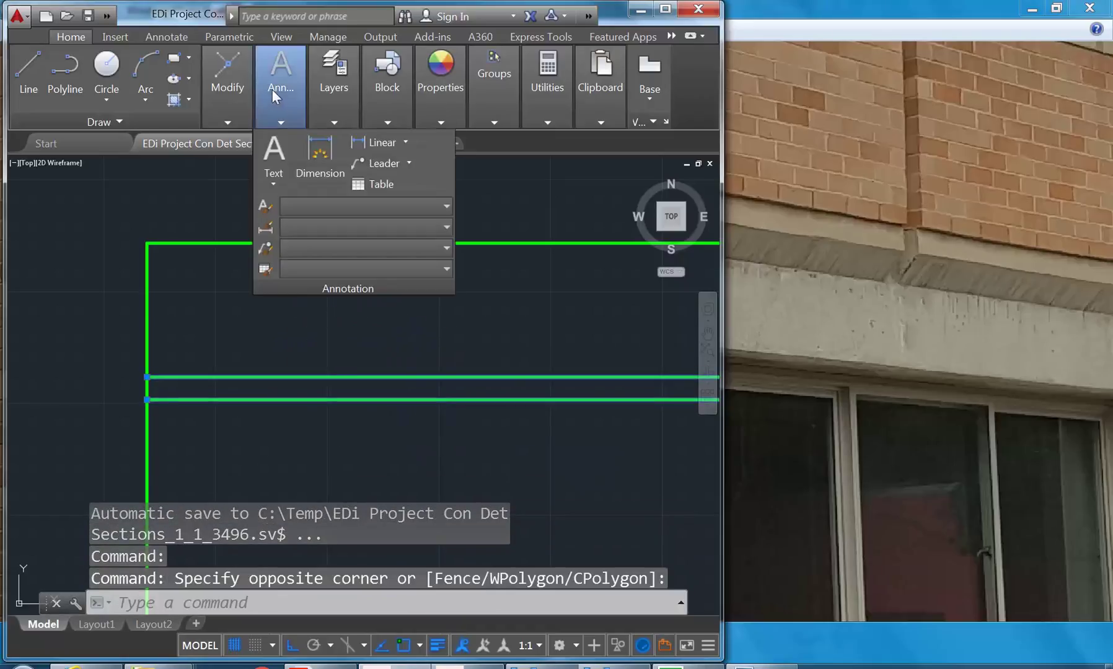
mouse_move(334, 90)
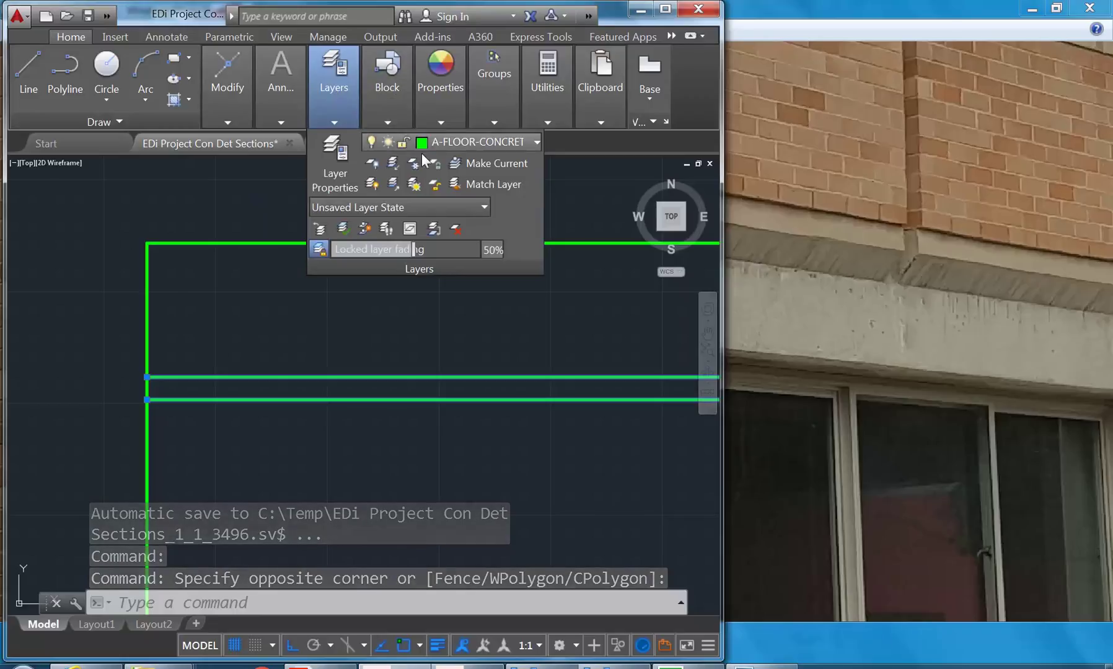
left_click(440, 141)
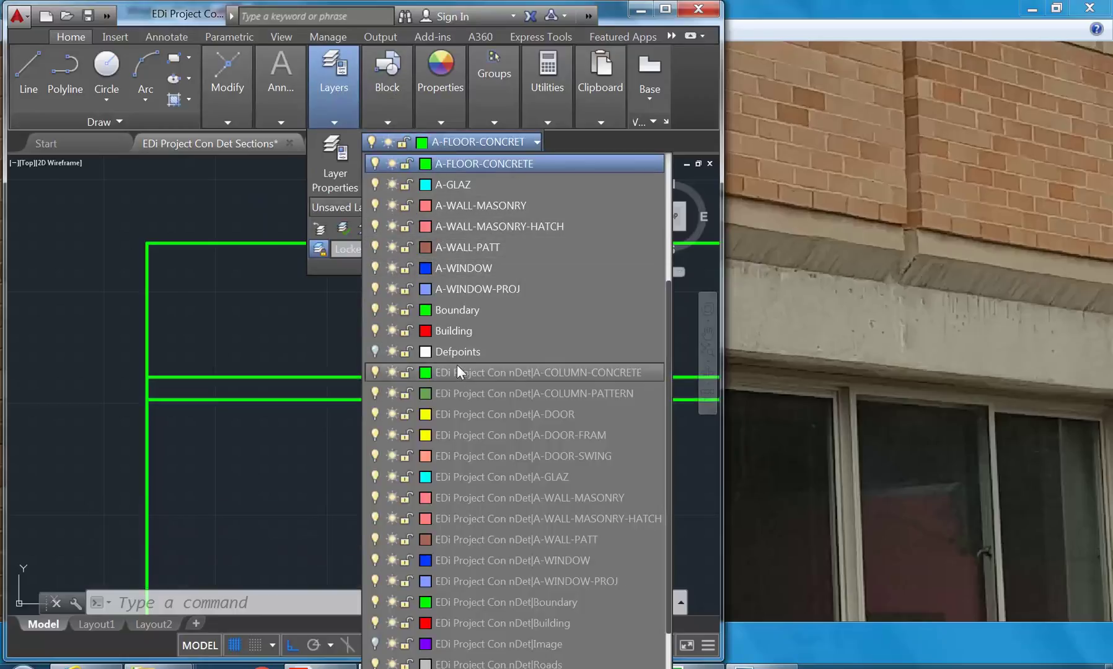
scroll(449, 310, "up", 3)
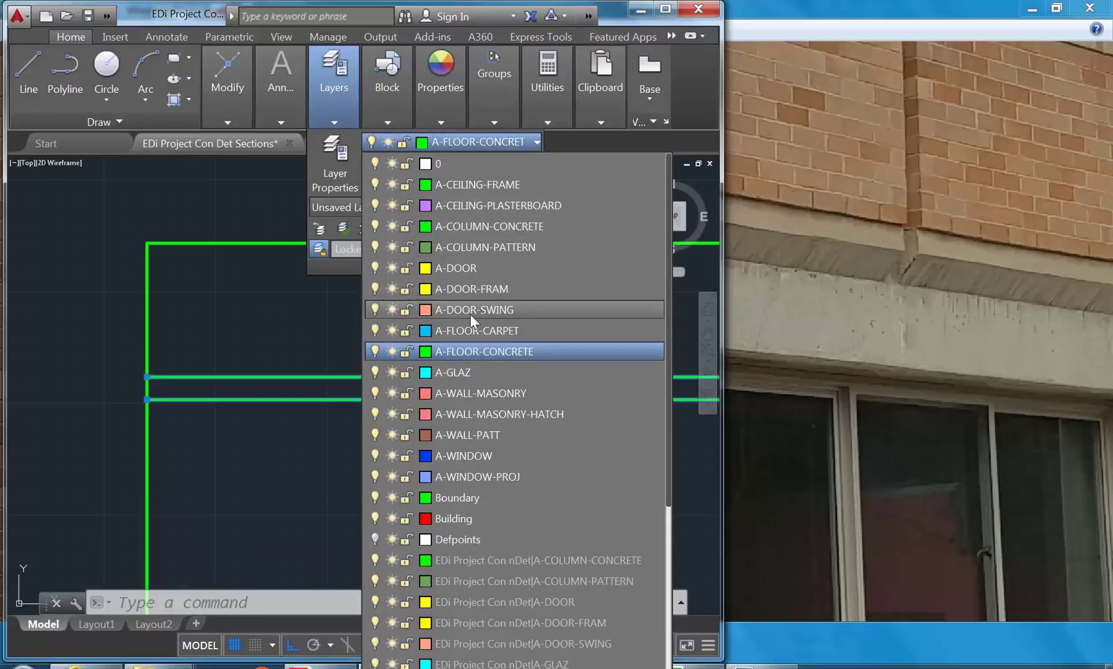
left_click(476, 204)
left_click(176, 419)
key("Escape")
middle_click_drag(175, 420, 196, 432)
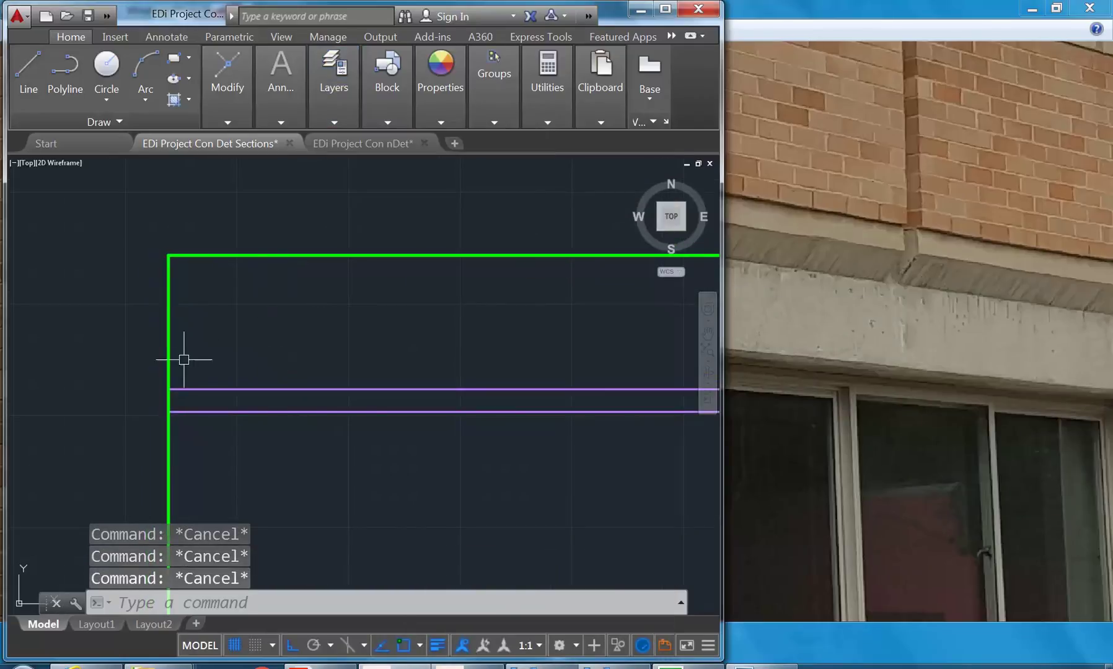
Step: Measure the vertical distance from the upper plasterboard line to the concrete corner above it
left_click(537, 86)
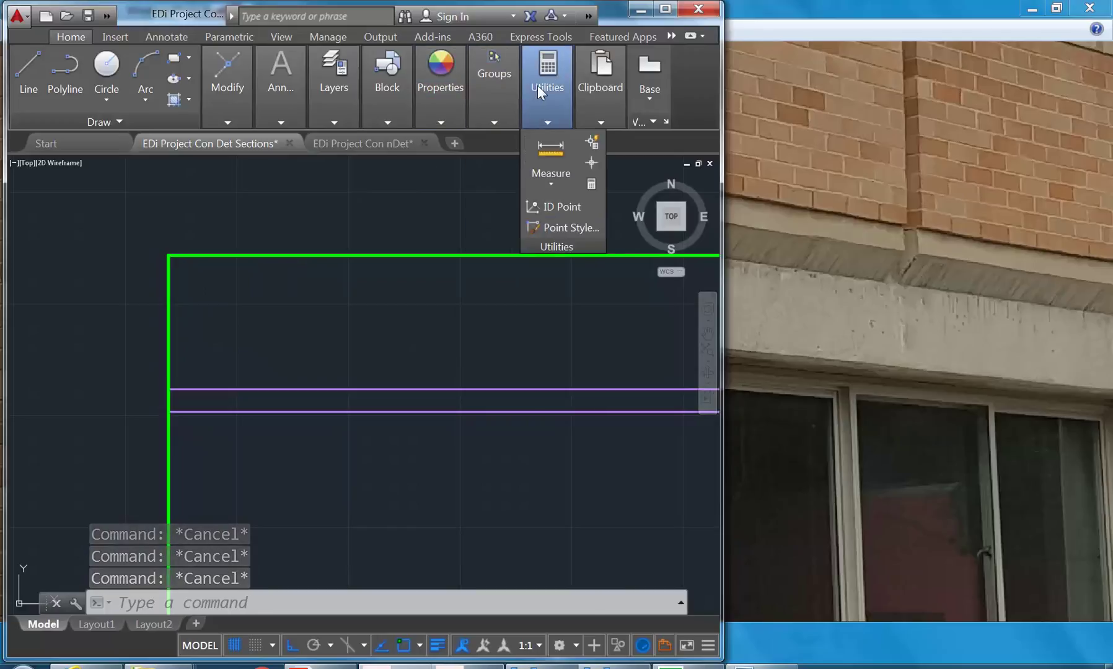
left_click(542, 149)
left_click(168, 389)
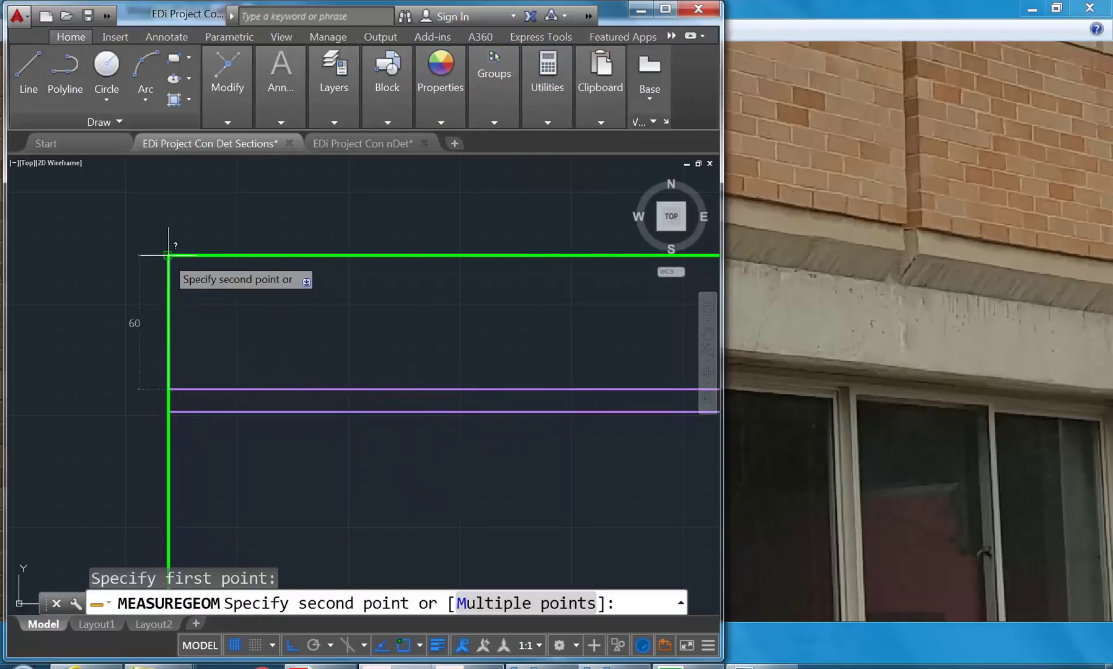
left_click(166, 254)
left_click(200, 403)
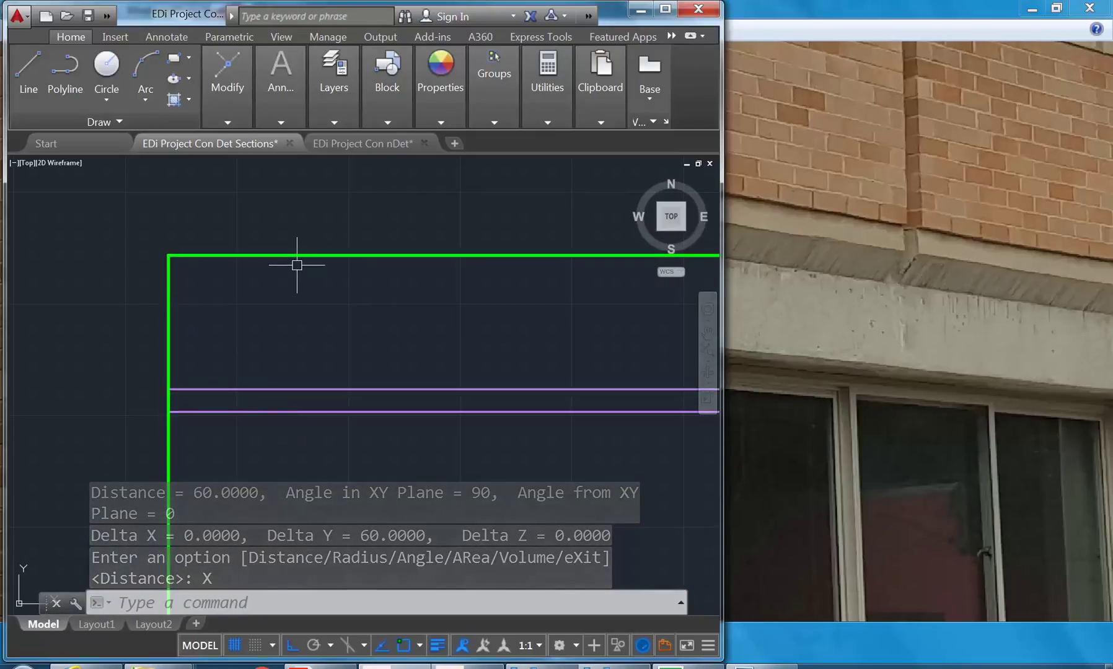
Step: Offset the vertical concrete edge at the ceiling's left end by 50 to the right, across the plasterboard lines
mouse_move(300, 259)
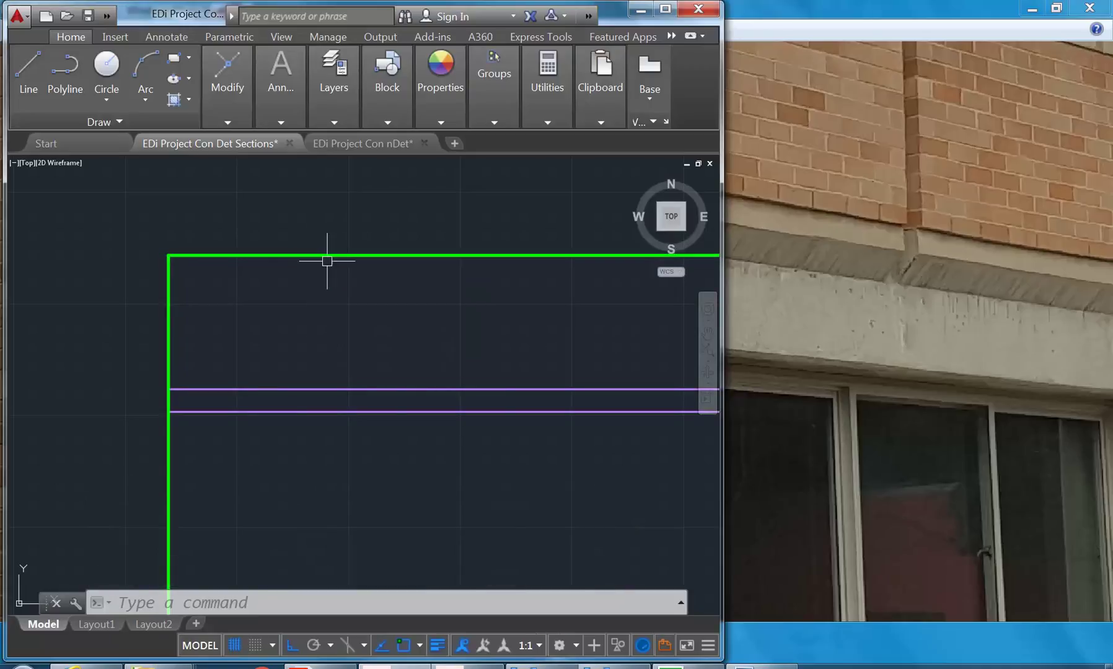
mouse_move(345, 256)
left_click(237, 122)
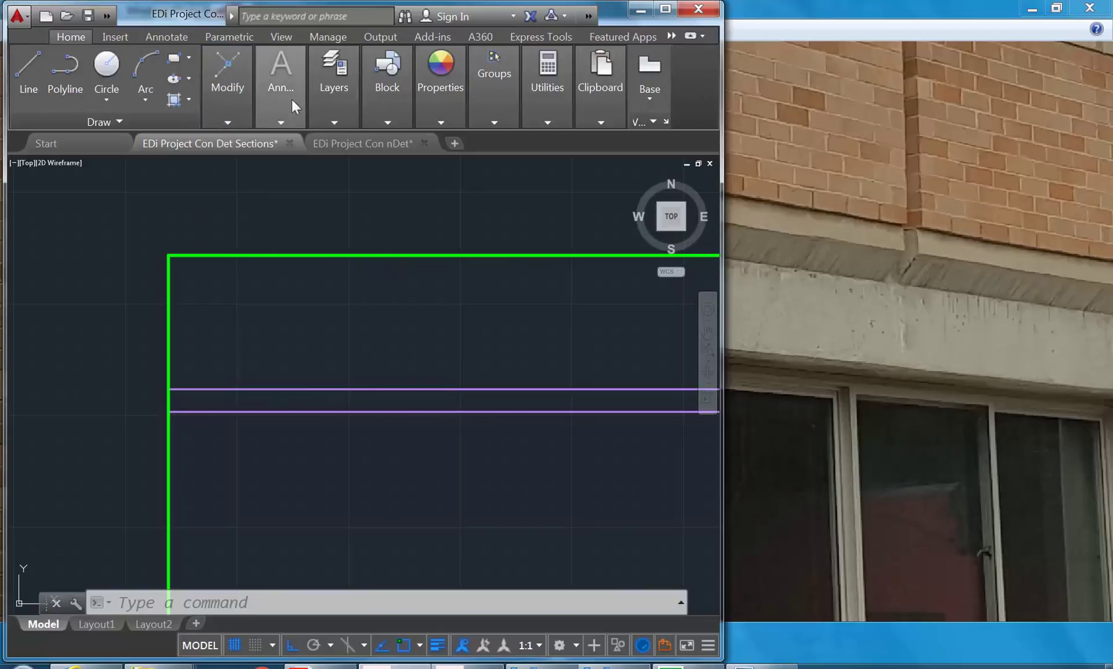
mouse_move(255, 121)
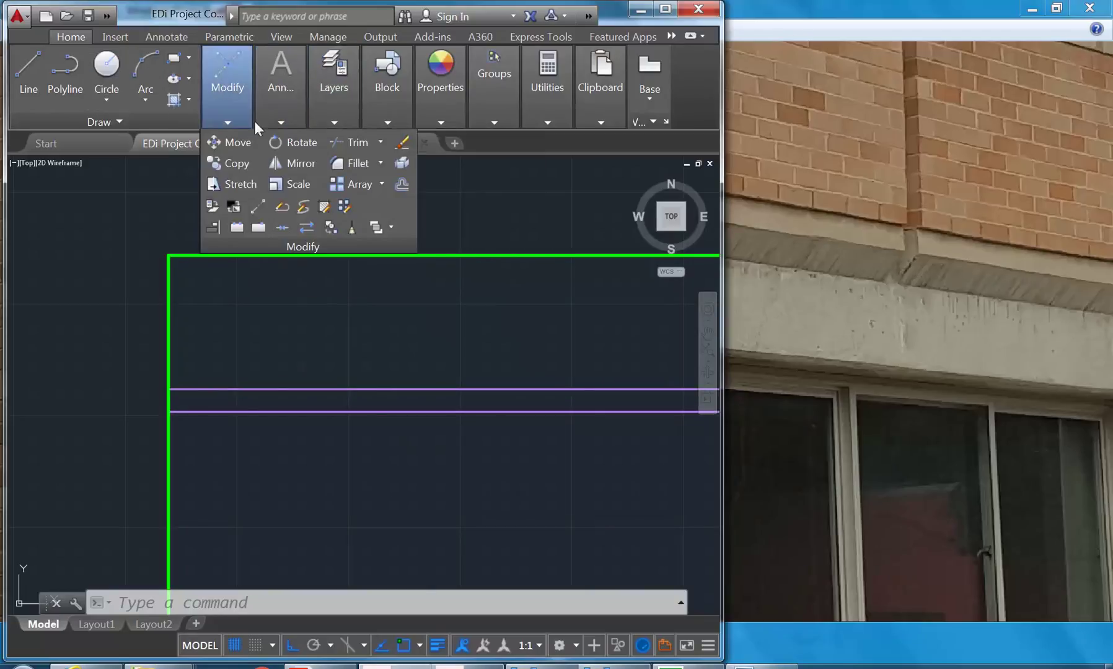
left_click(408, 184)
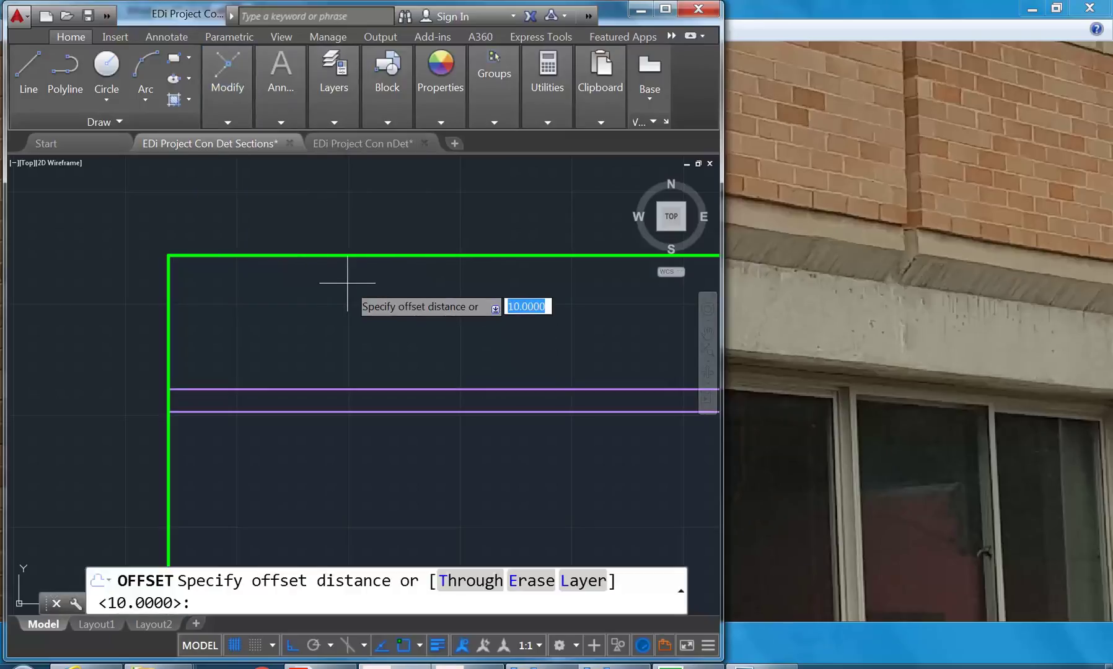
type("50")
key("Return")
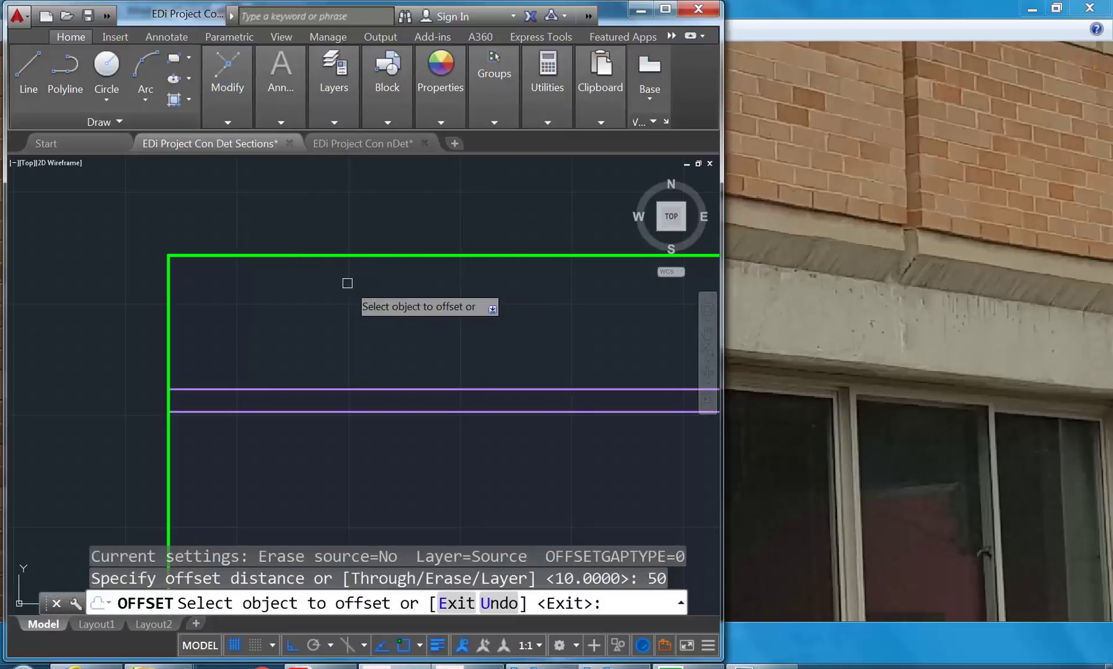
left_click(170, 343)
left_click(263, 310)
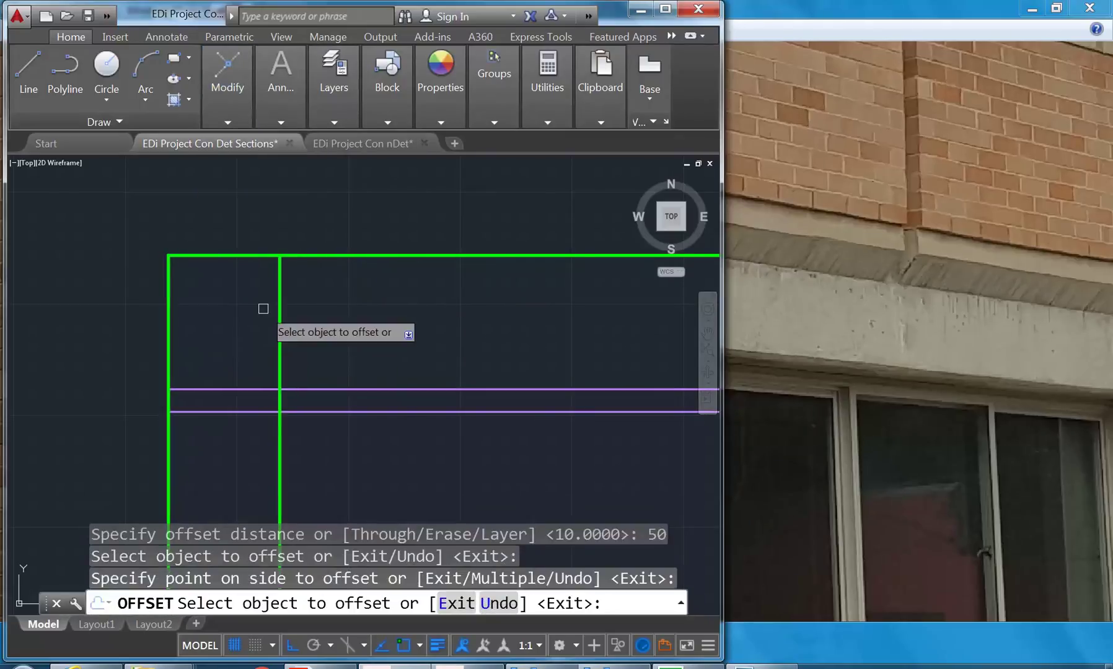
key("Return")
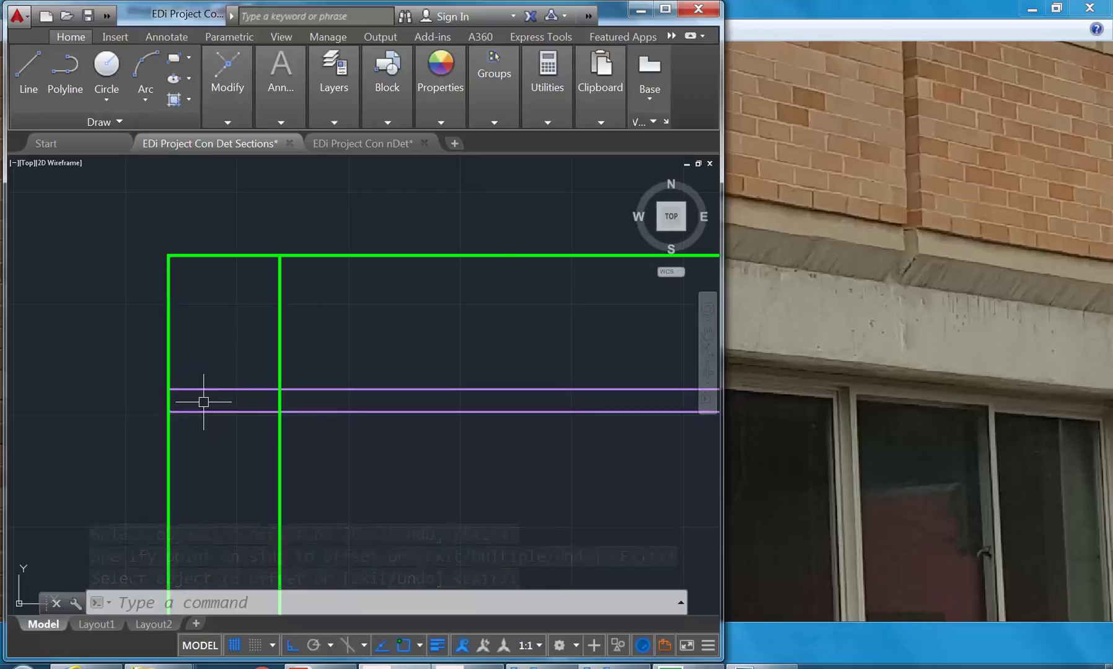
scroll(191, 318, "up", 2)
scroll(229, 350, "up", 2)
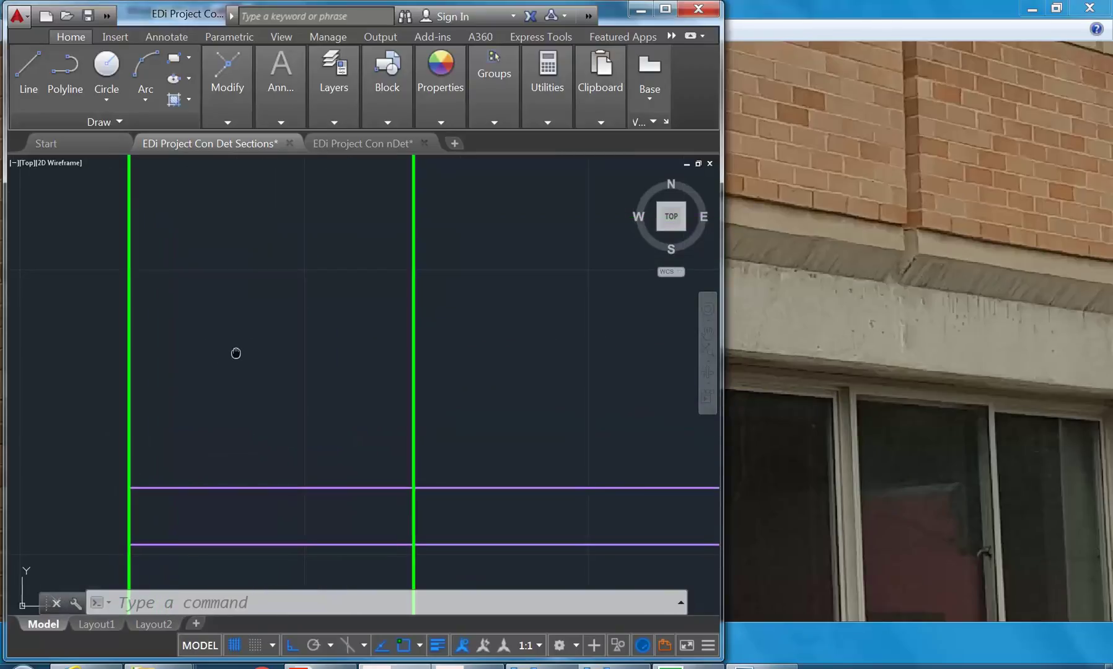
Step: Trim the offset vertical line below the upper plasterboard line, using that line as the cutting edge
scroll(238, 352, "down", 2)
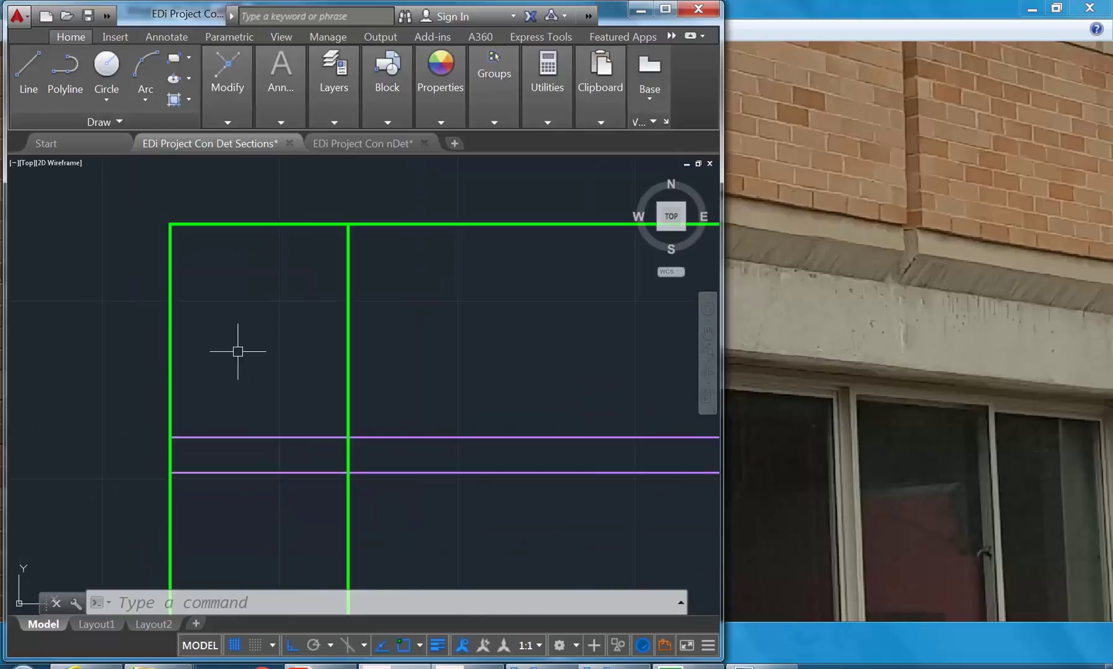
type("t")
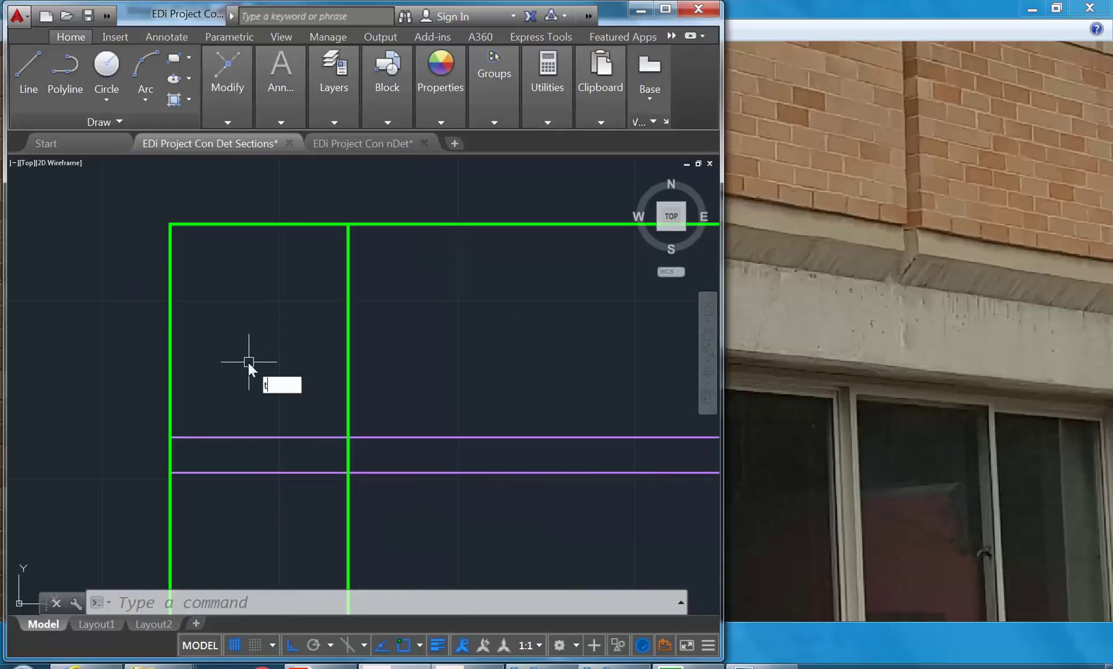
type("r")
key("Return")
left_click(277, 438)
key("Return")
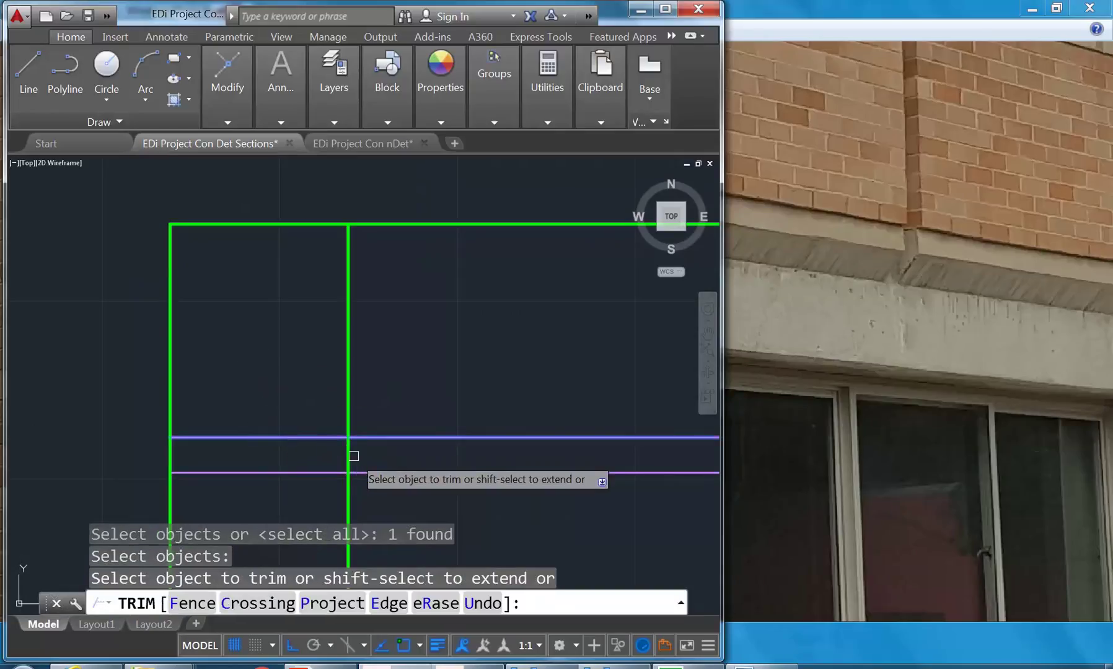
left_click(346, 449)
key("Return")
Step: Move the trimmed vertical line to the A-CEILING-FRAME layer and clear the selection
left_click(348, 306)
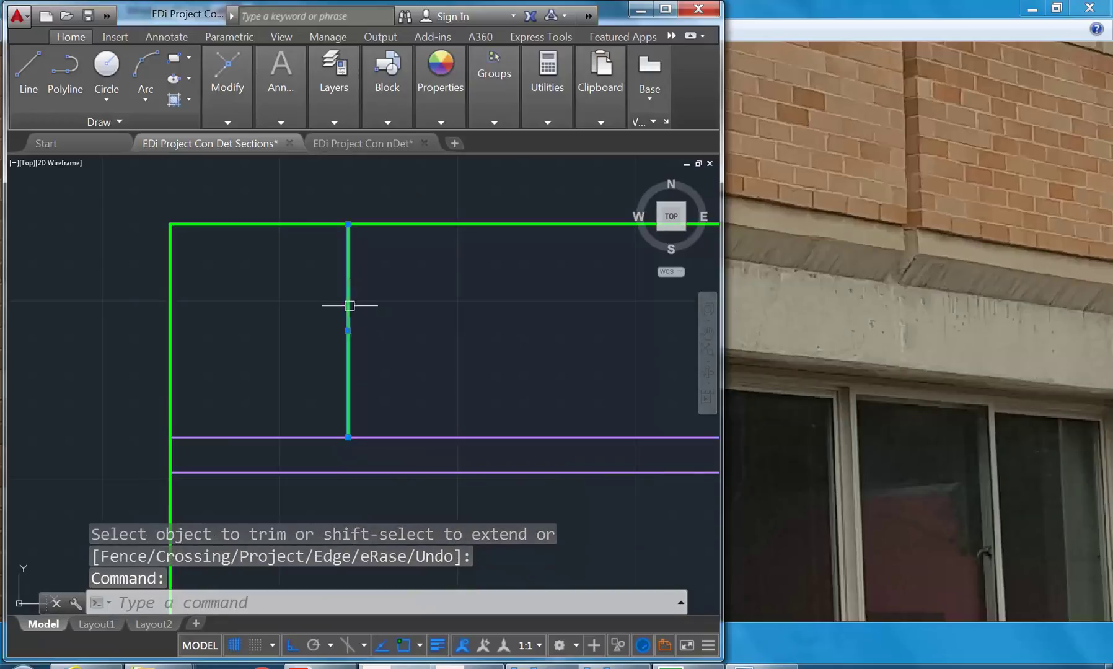
mouse_move(219, 97)
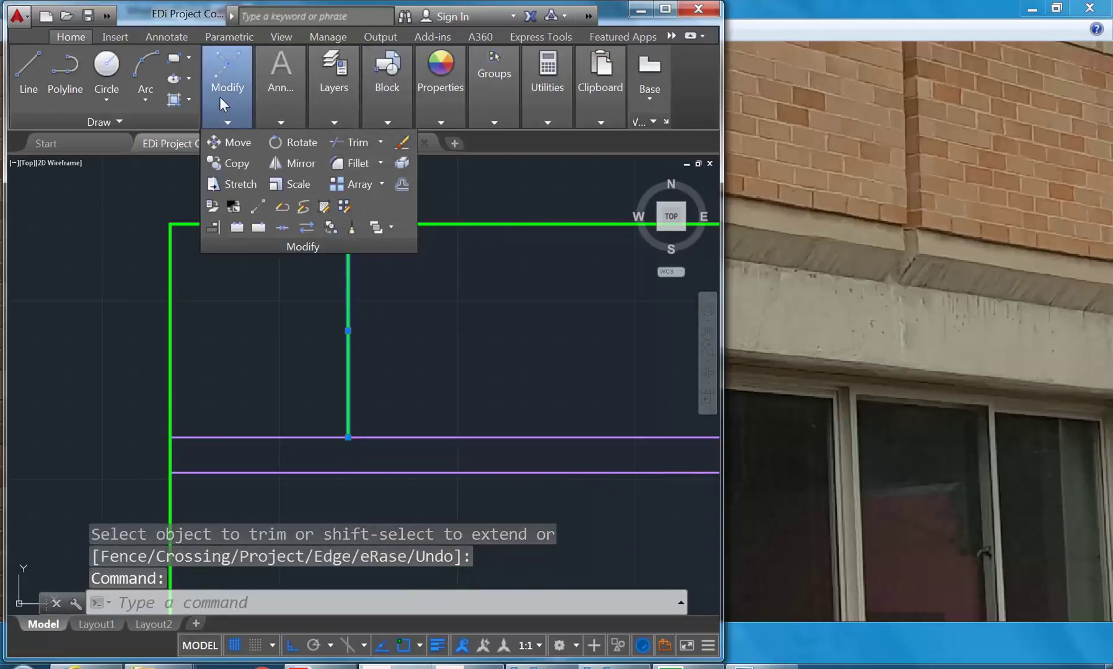
mouse_move(332, 91)
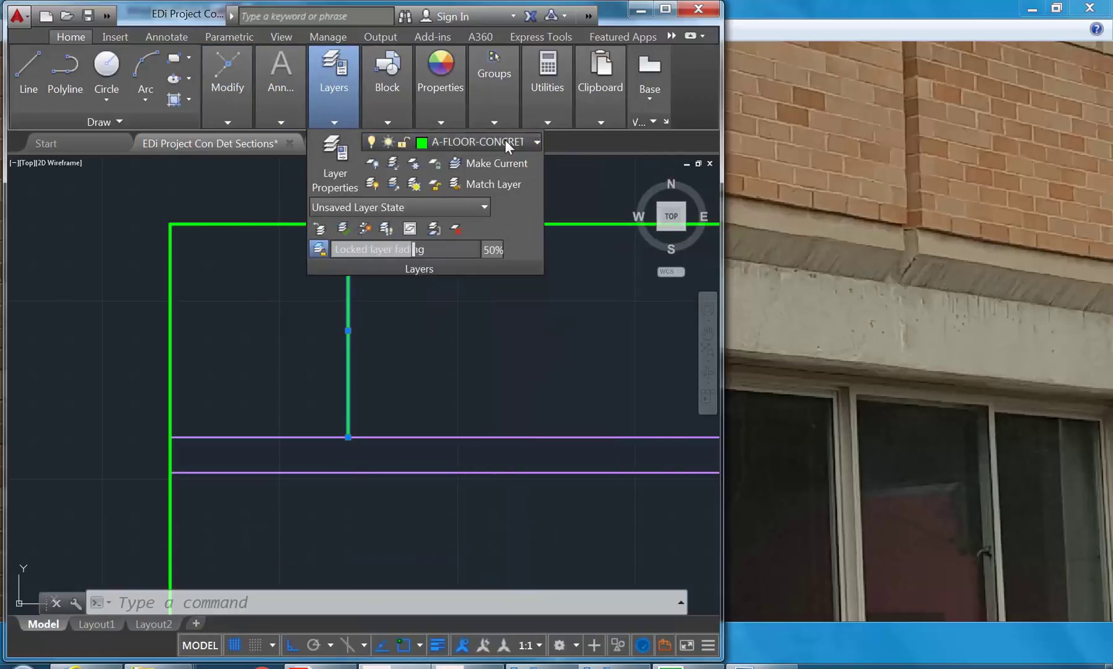
left_click(505, 141)
scroll(478, 320, "up", 3)
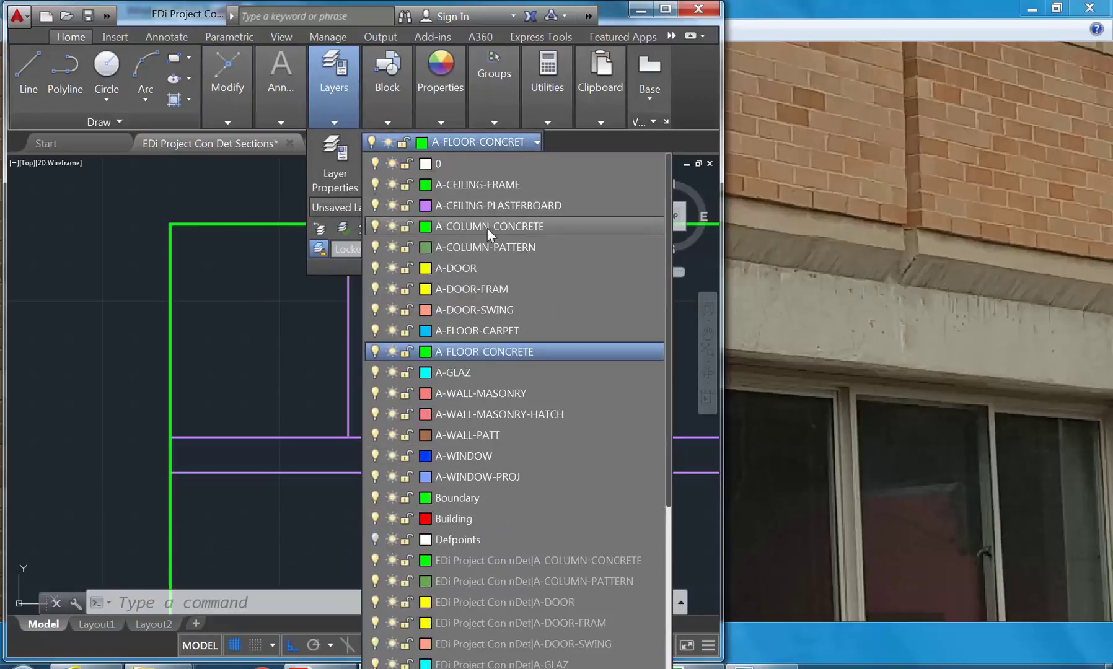
left_click(489, 186)
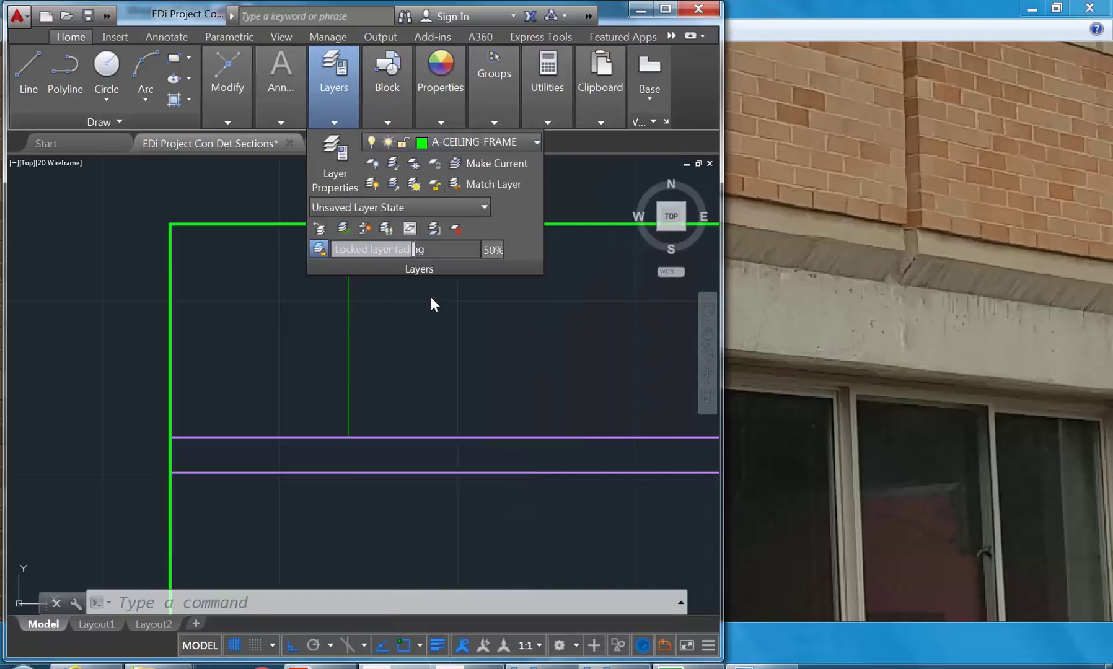
key("Escape")
key("Escape")
Step: Set the A-CEILING-FRAME layer's colour to 160
mouse_move(327, 93)
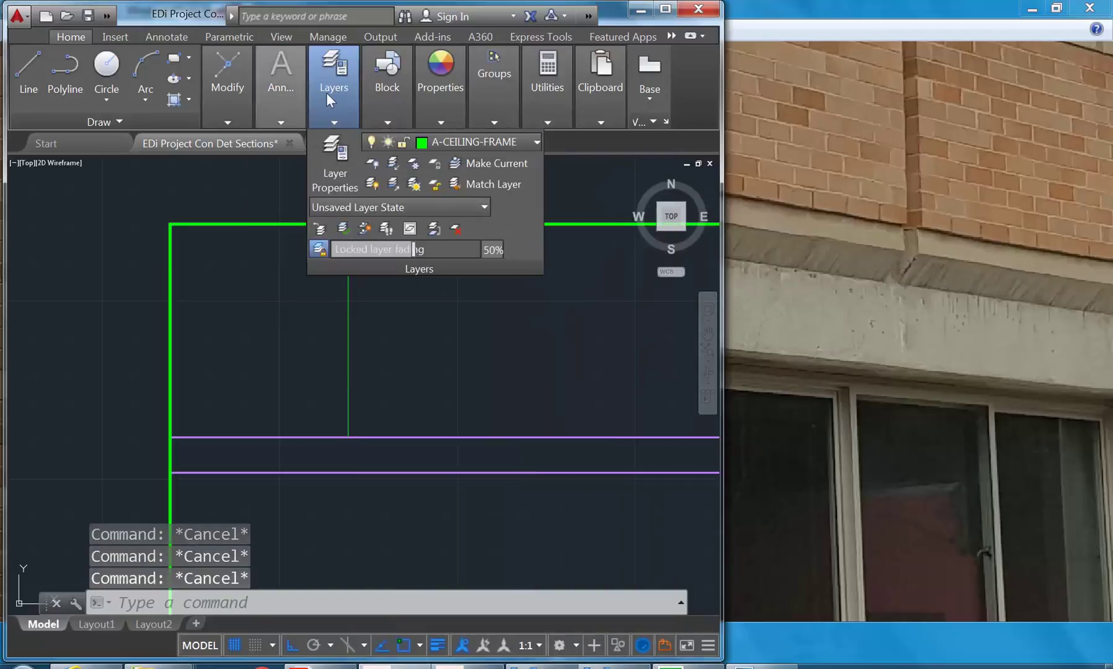
left_click(334, 156)
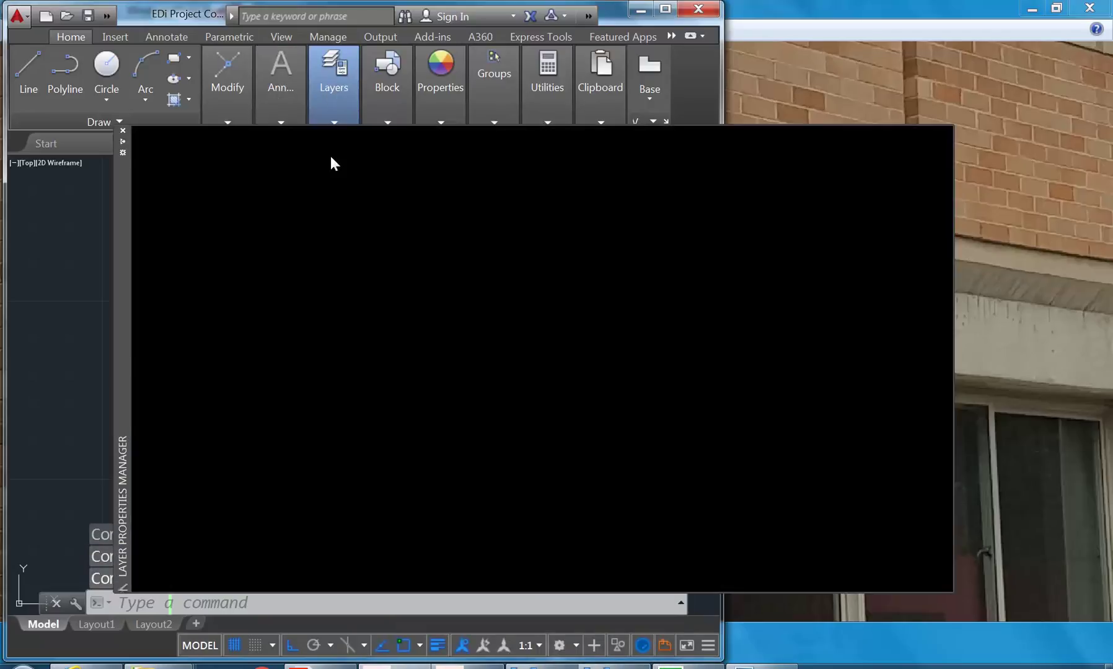
left_click(458, 195)
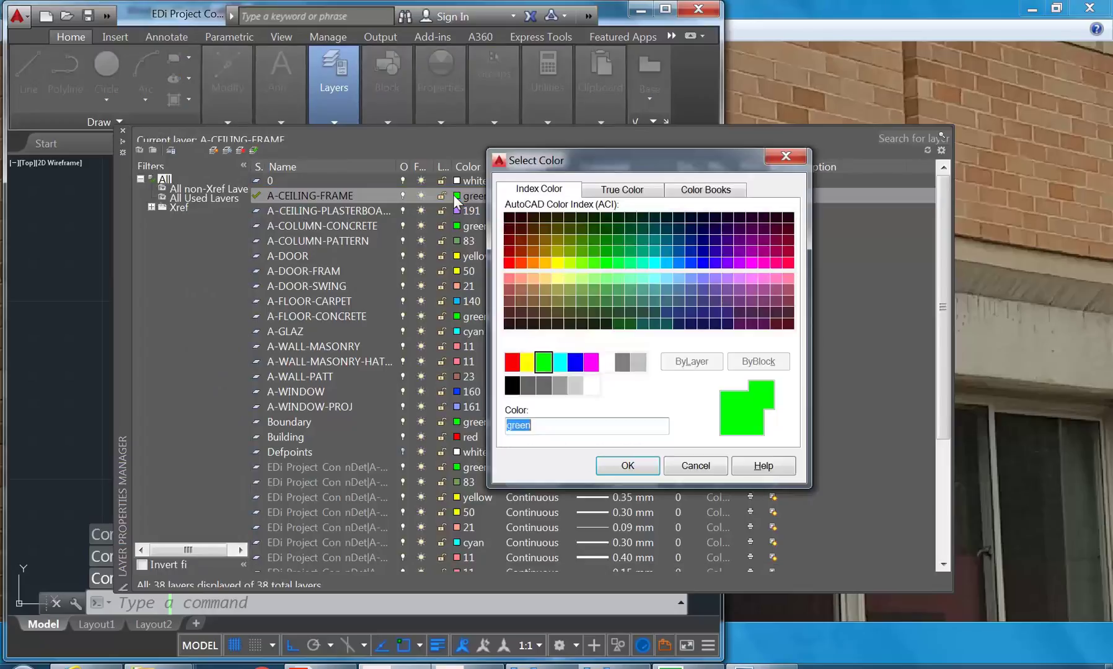
left_click(715, 266)
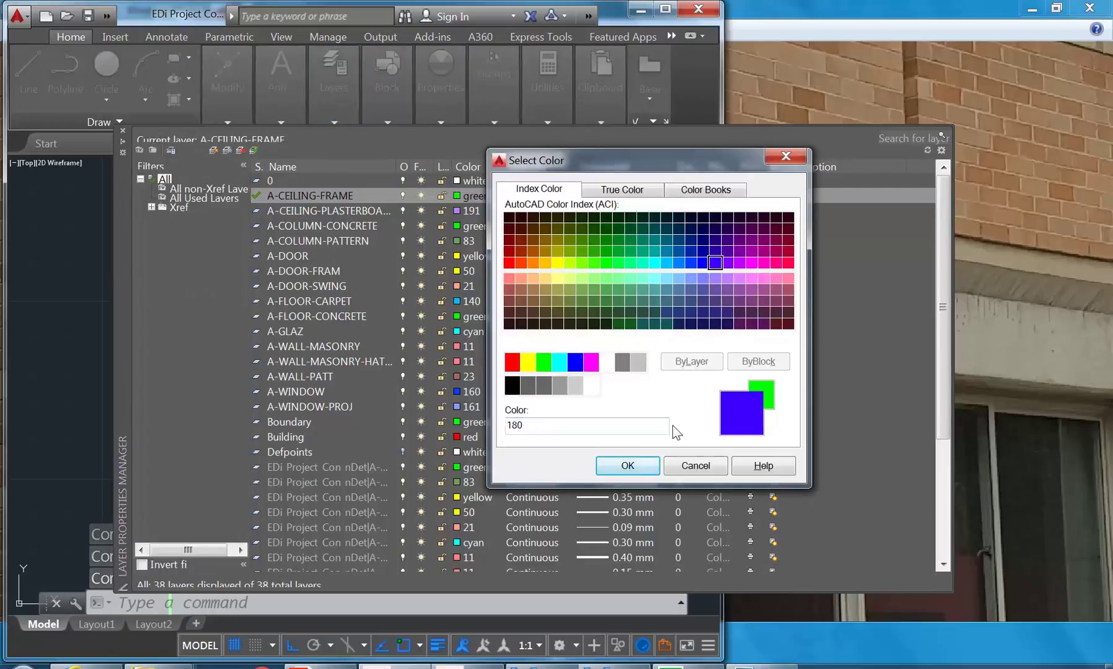
left_click(628, 465)
left_click(458, 196)
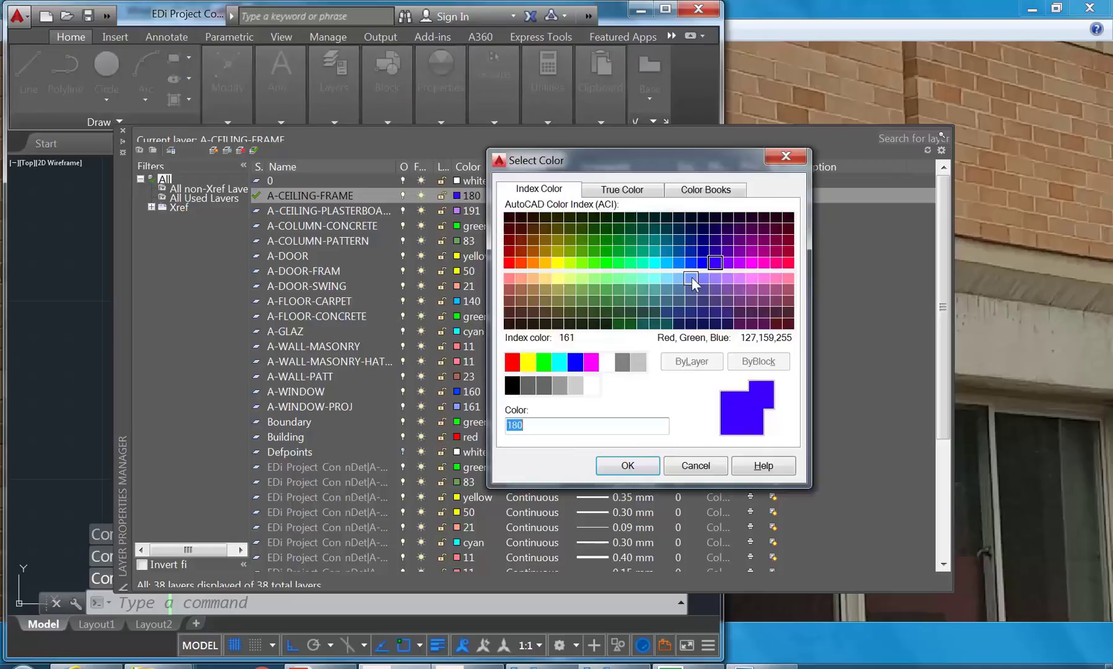
left_click(691, 263)
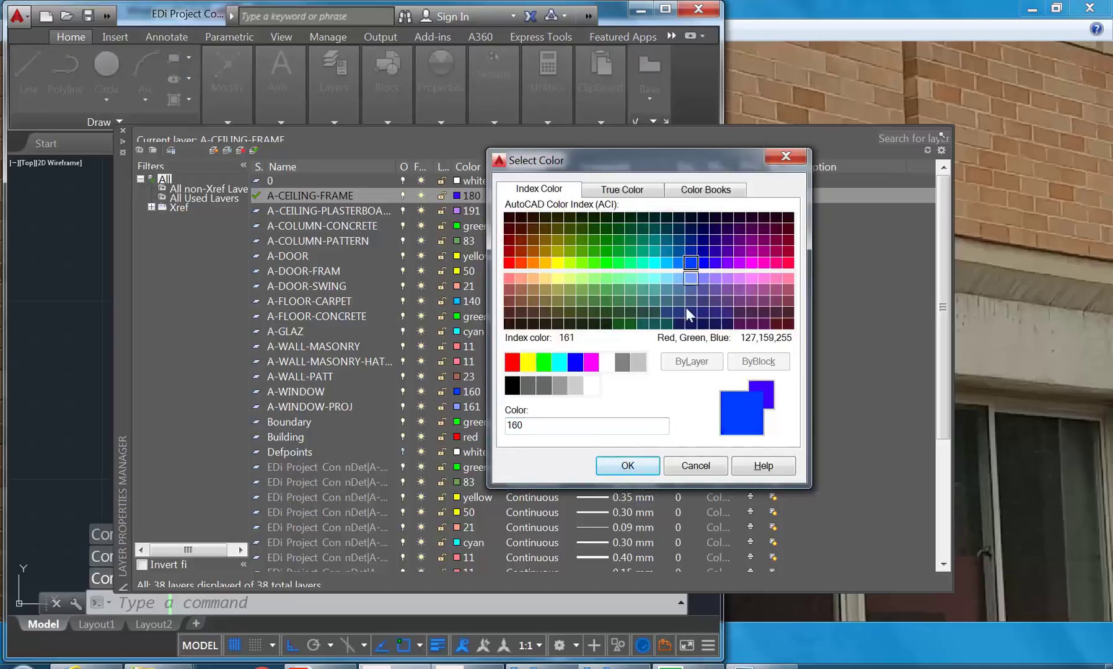
left_click(641, 468)
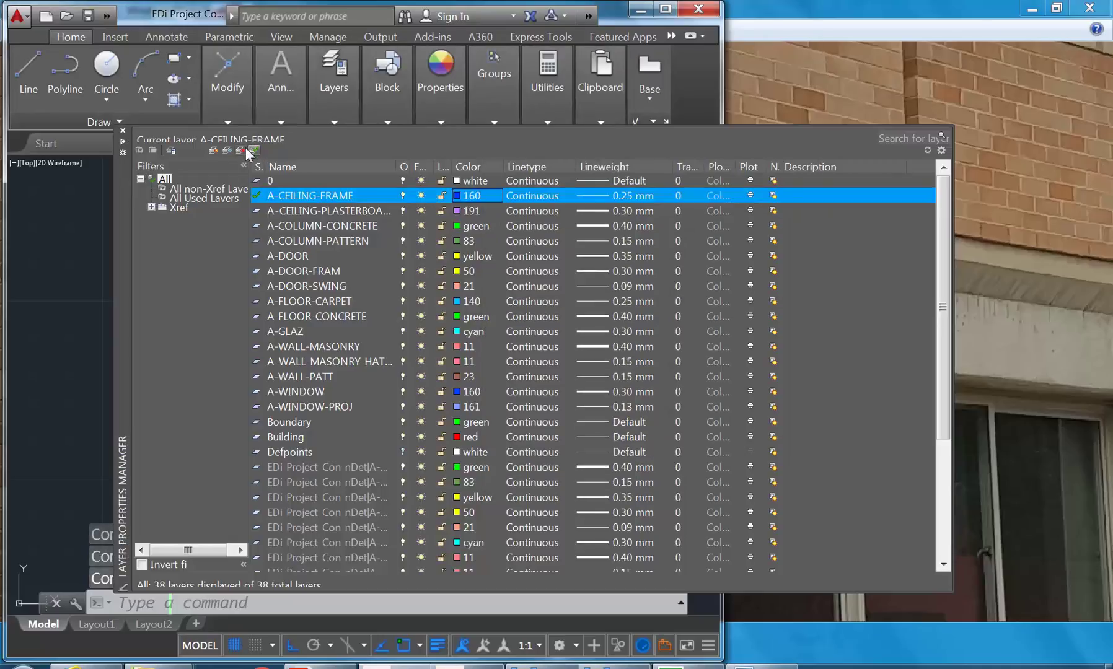
Step: Create a layer named A-CEILING-FRAME-HATCH, make it current and close the layer manager
left_click(211, 148)
type("a")
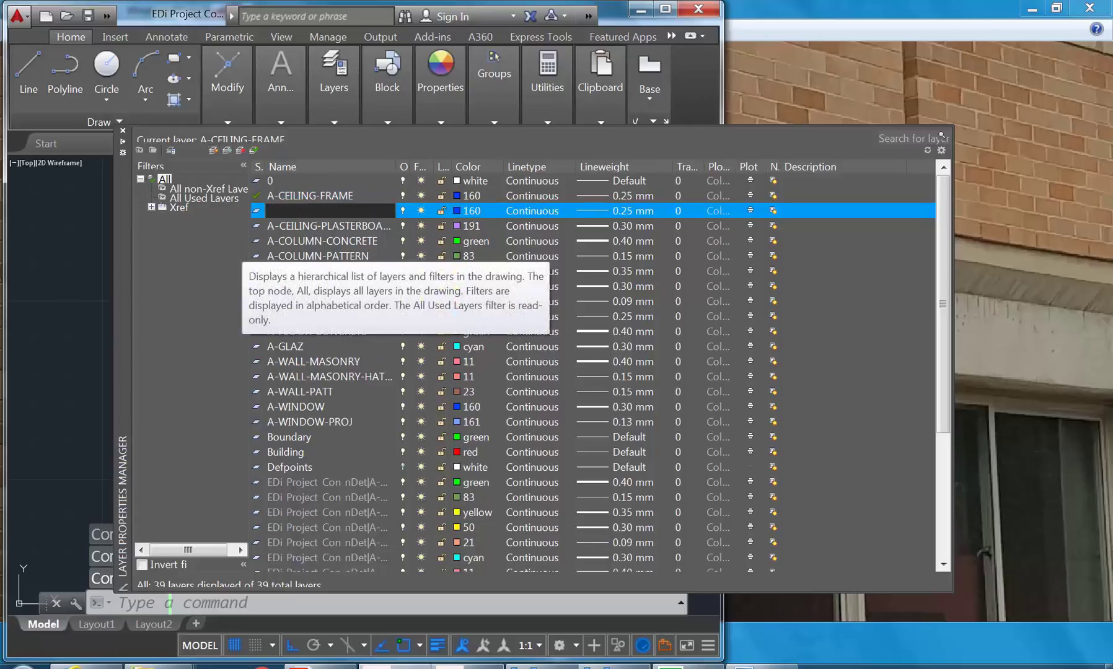
type("-CEILING-FRAME-HATCH")
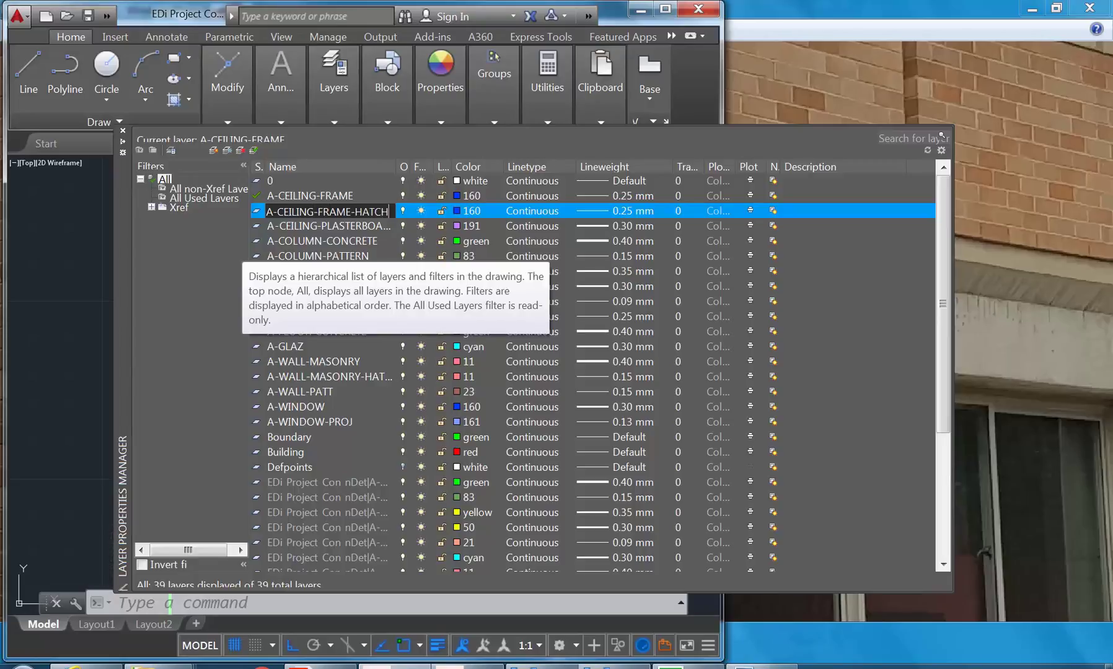
key("Return")
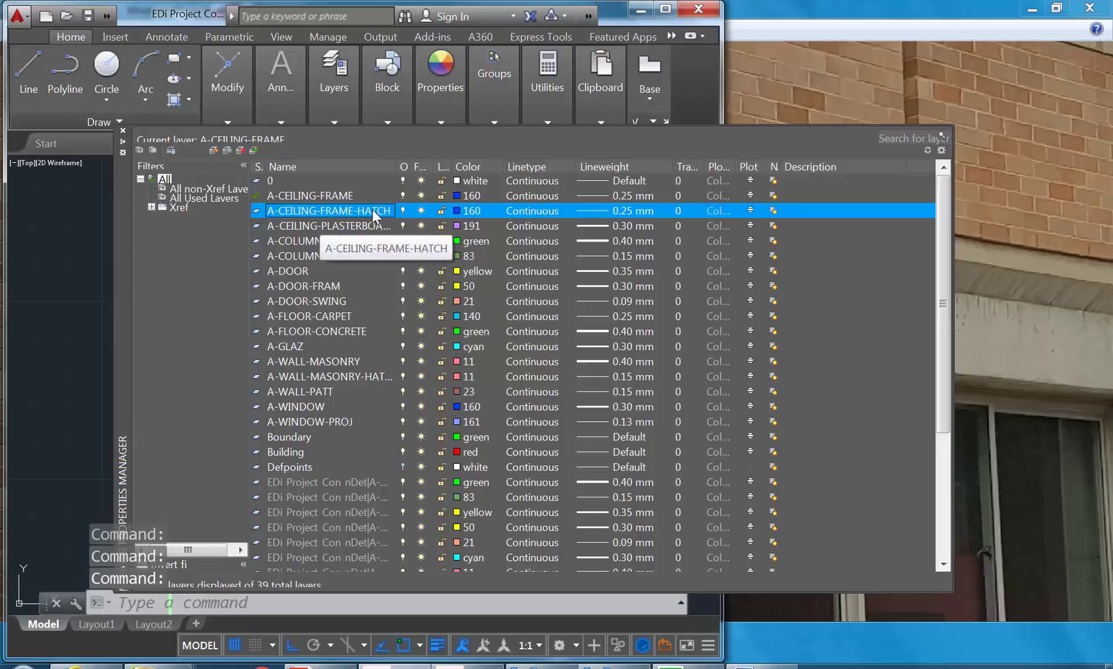
left_click(252, 151)
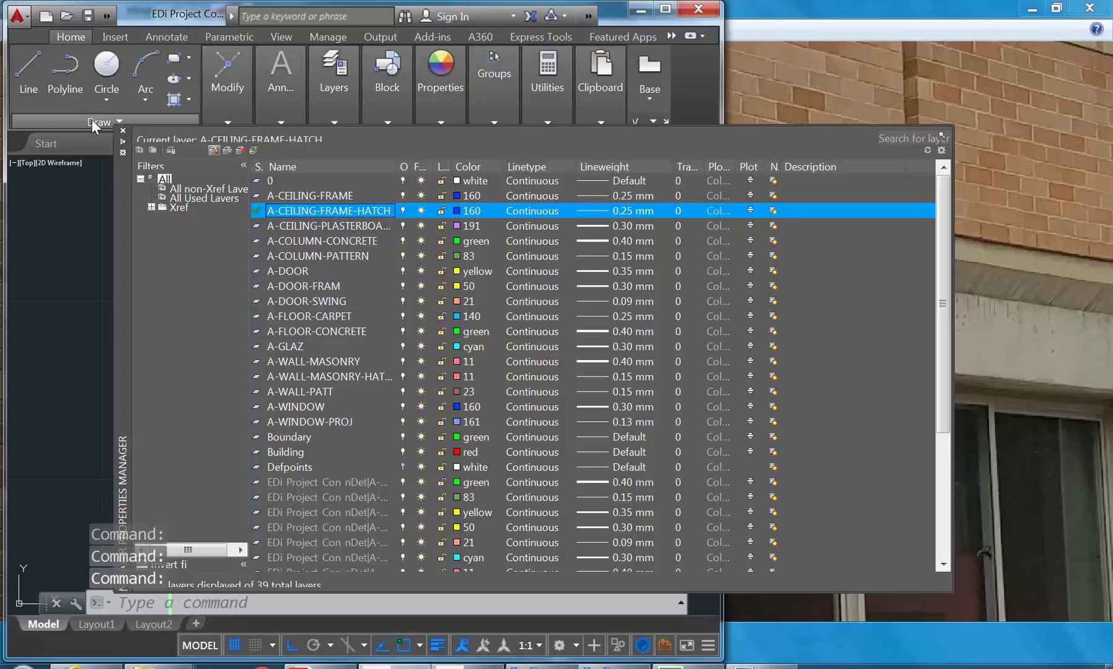
left_click(123, 131)
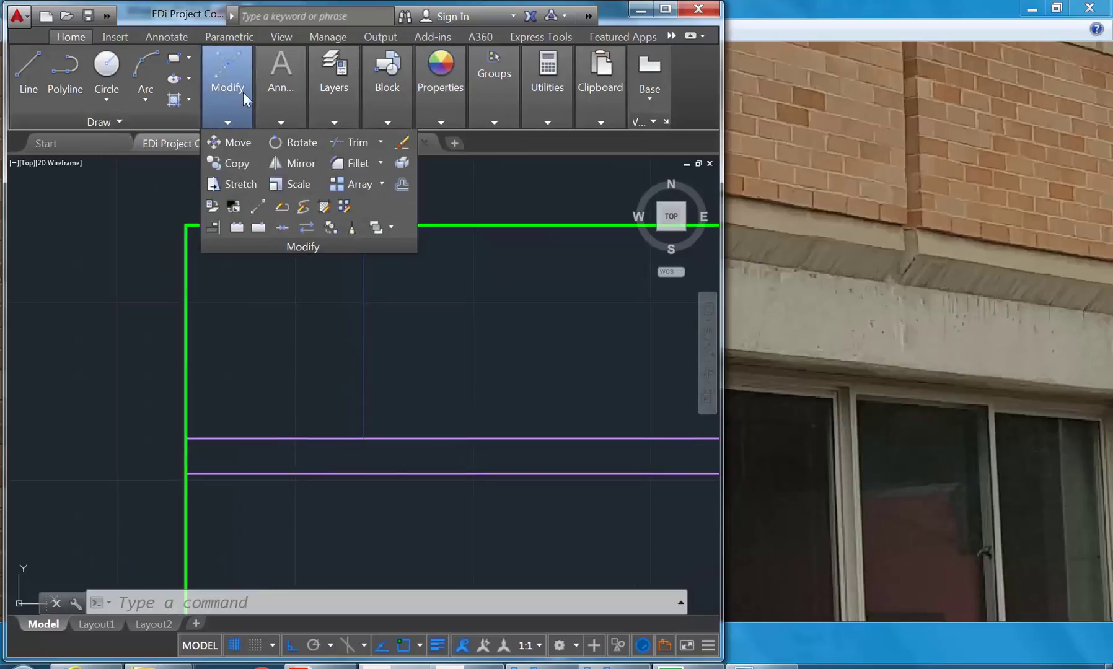
mouse_move(329, 91)
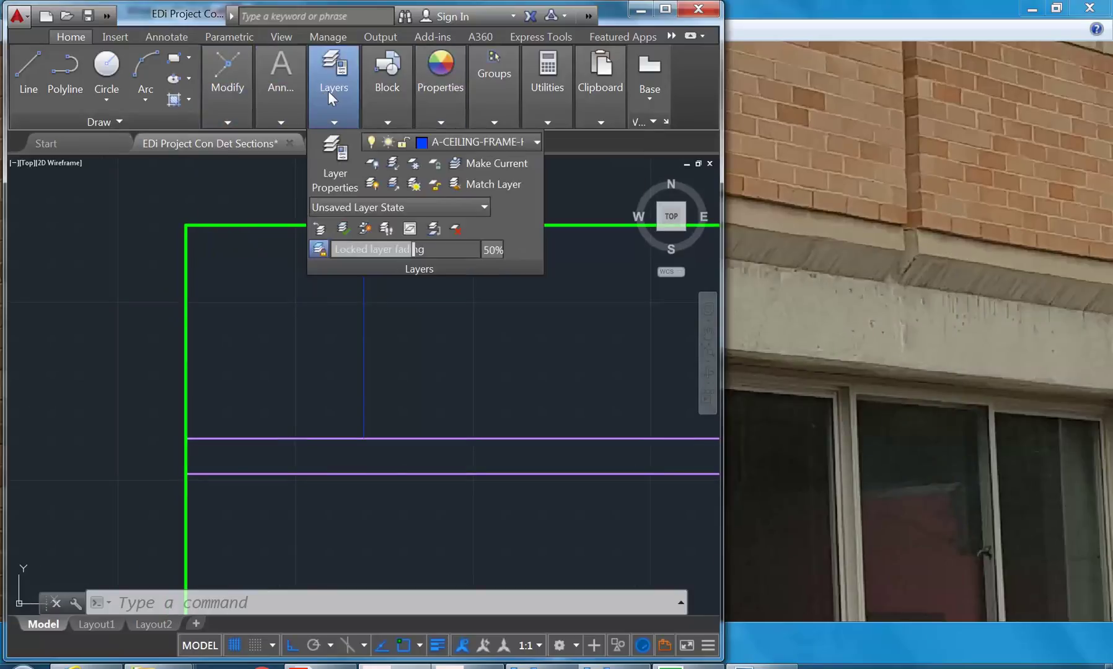
left_click(467, 142)
left_click(465, 142)
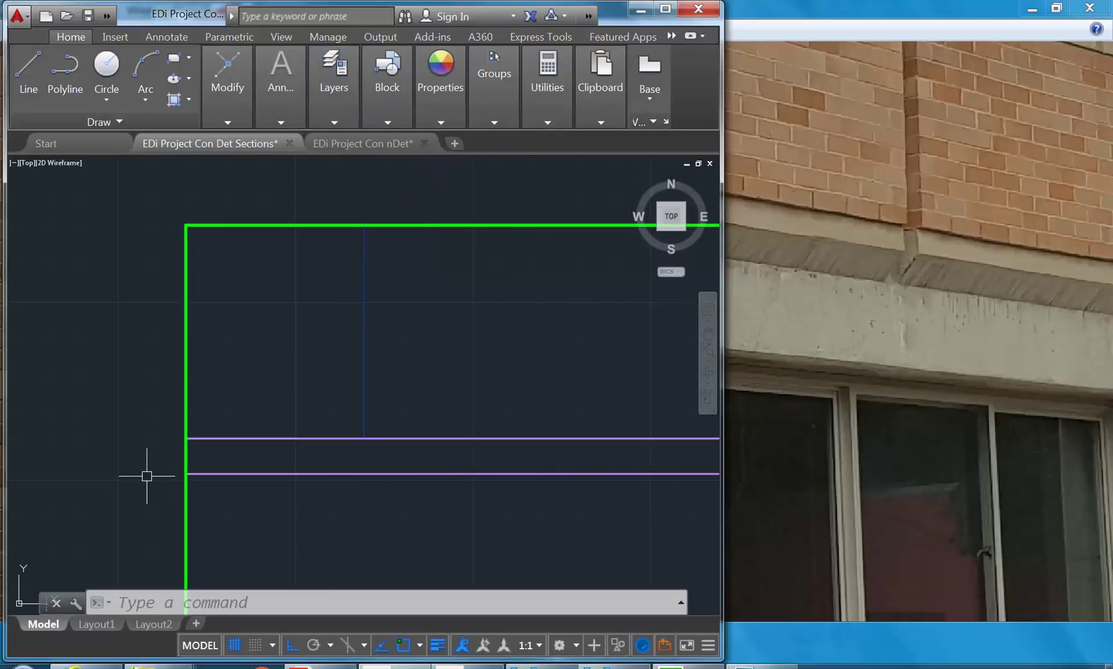
middle_click_drag(267, 361, 275, 366)
scroll(298, 372, "down", 2)
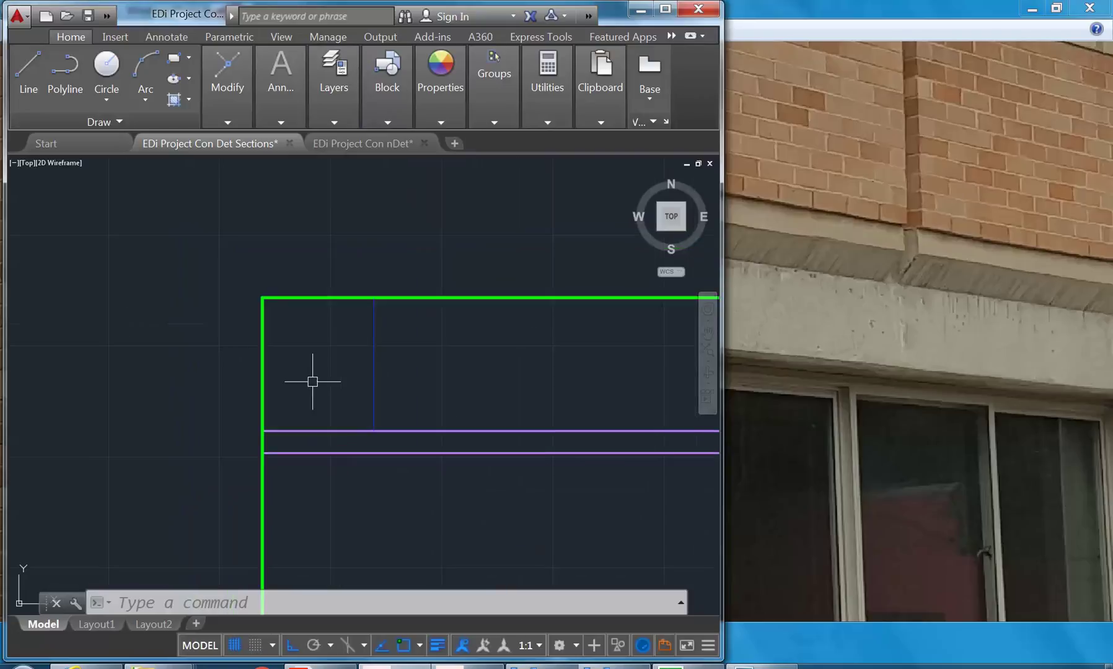
scroll(291, 365, "up", 2)
Step: Set the A-CEILING-FRAME-HATCH layer's colour to 151
mouse_move(340, 91)
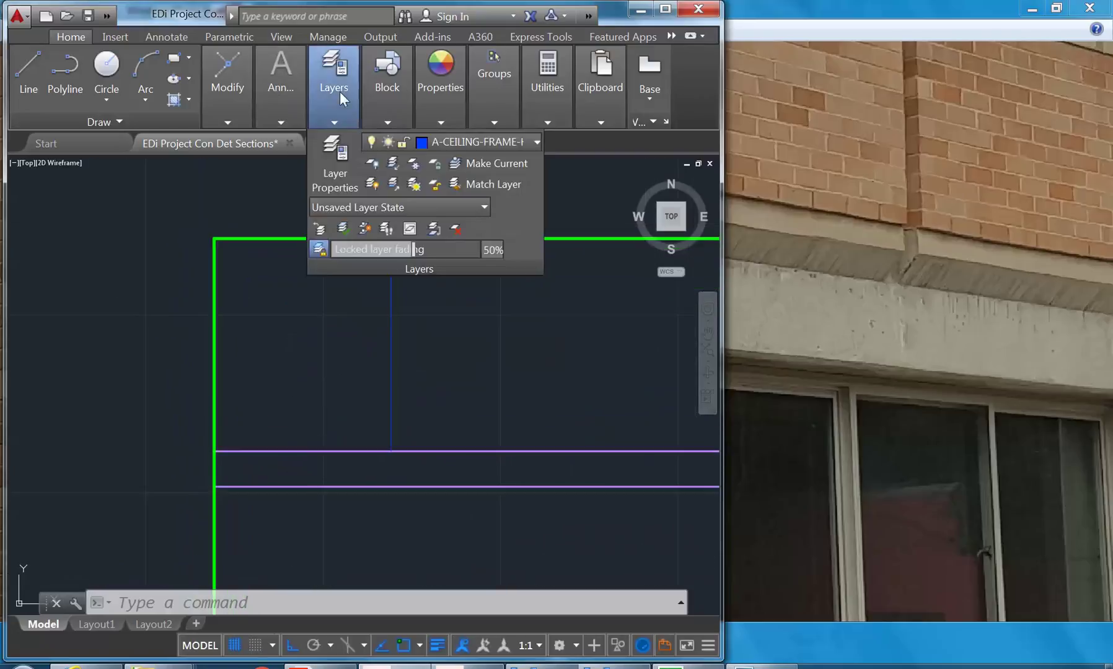
left_click(330, 163)
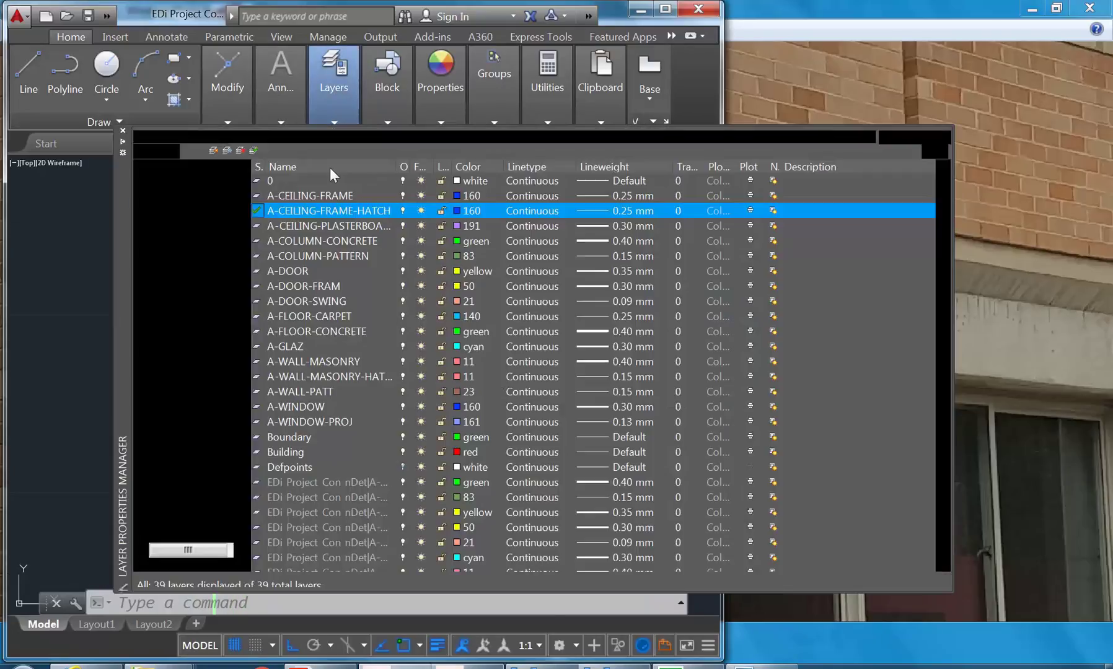
left_click(458, 209)
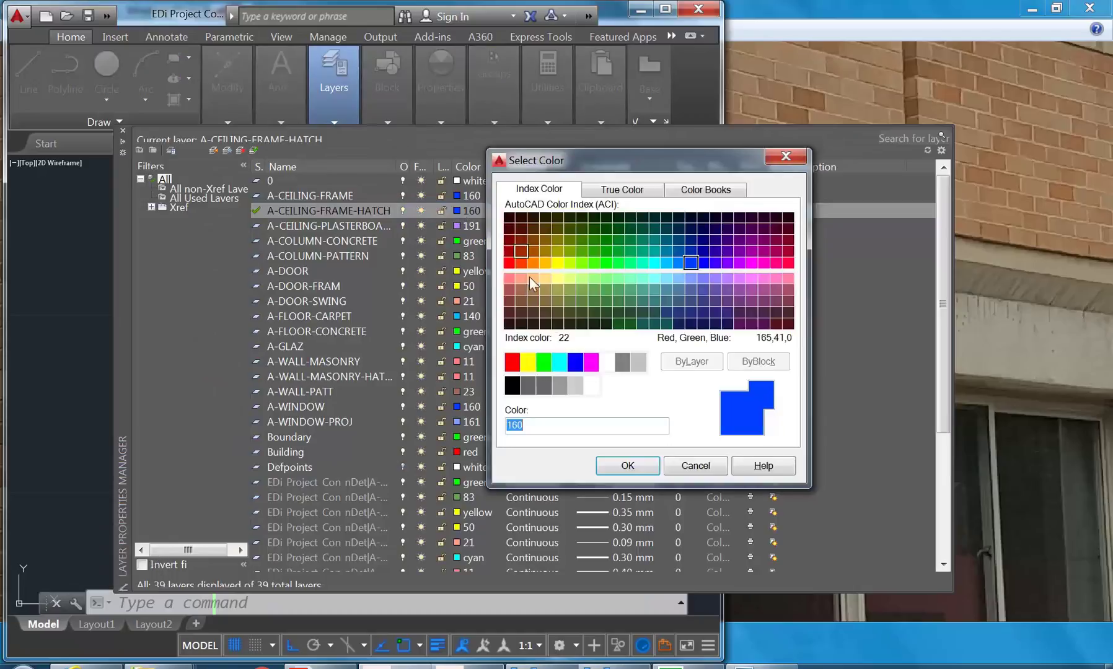
left_click(690, 288)
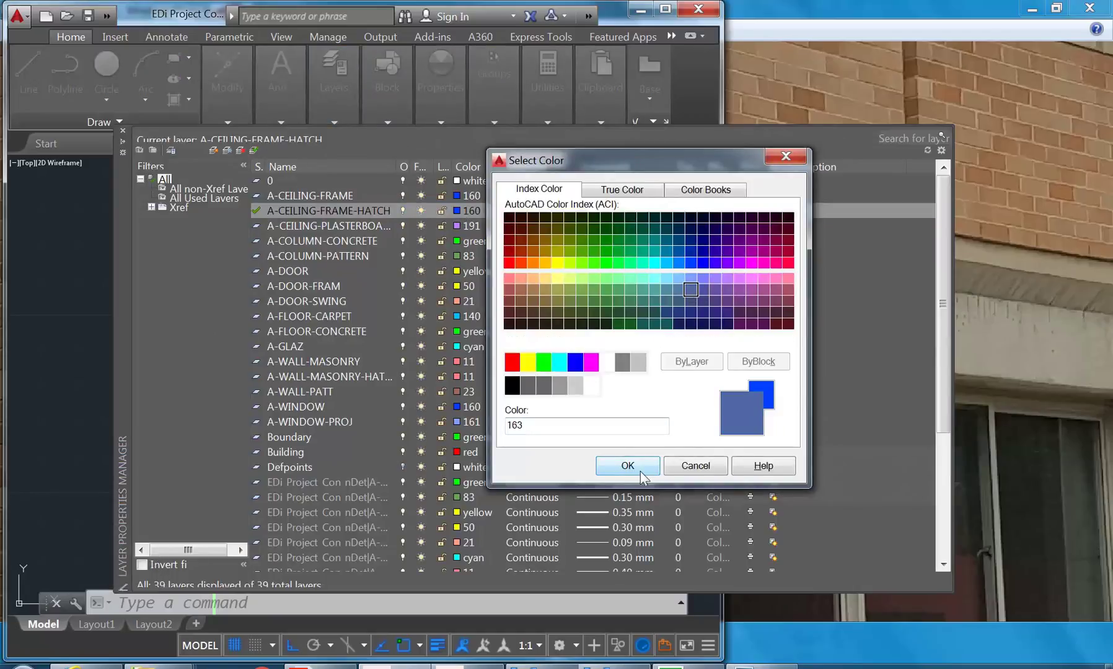
left_click(678, 289)
left_click(678, 278)
left_click(628, 465)
Step: Give the A-CEILING-FRAME layer colour 150 and a 0.35 mm lineweight, and close the layer manager
left_click(310, 199)
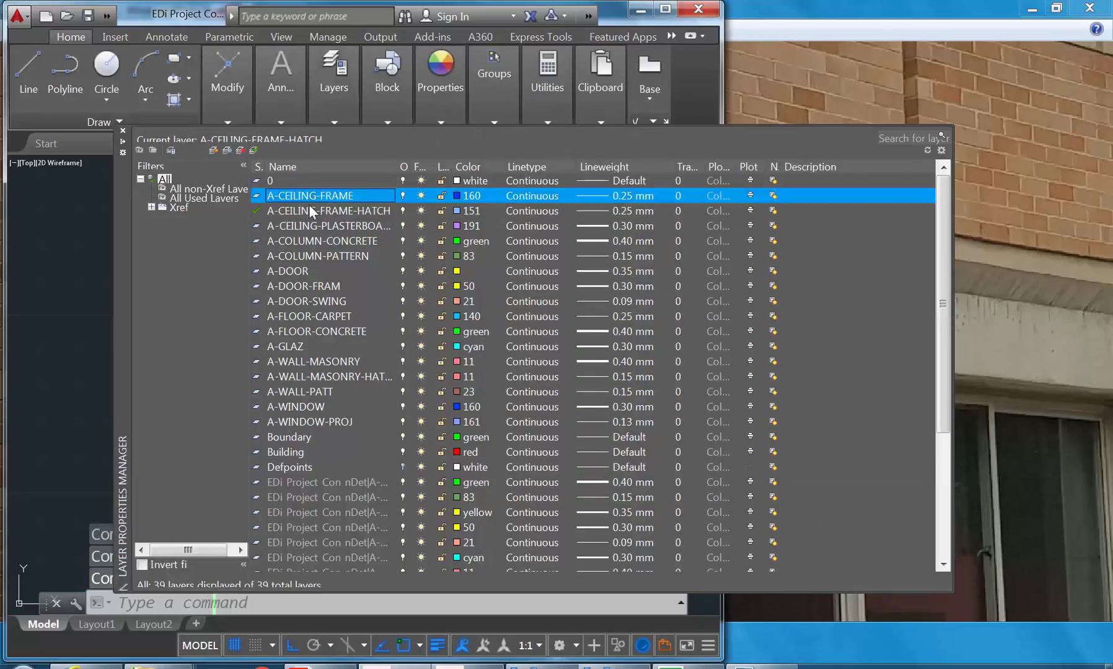
left_click(468, 195)
left_click(679, 271)
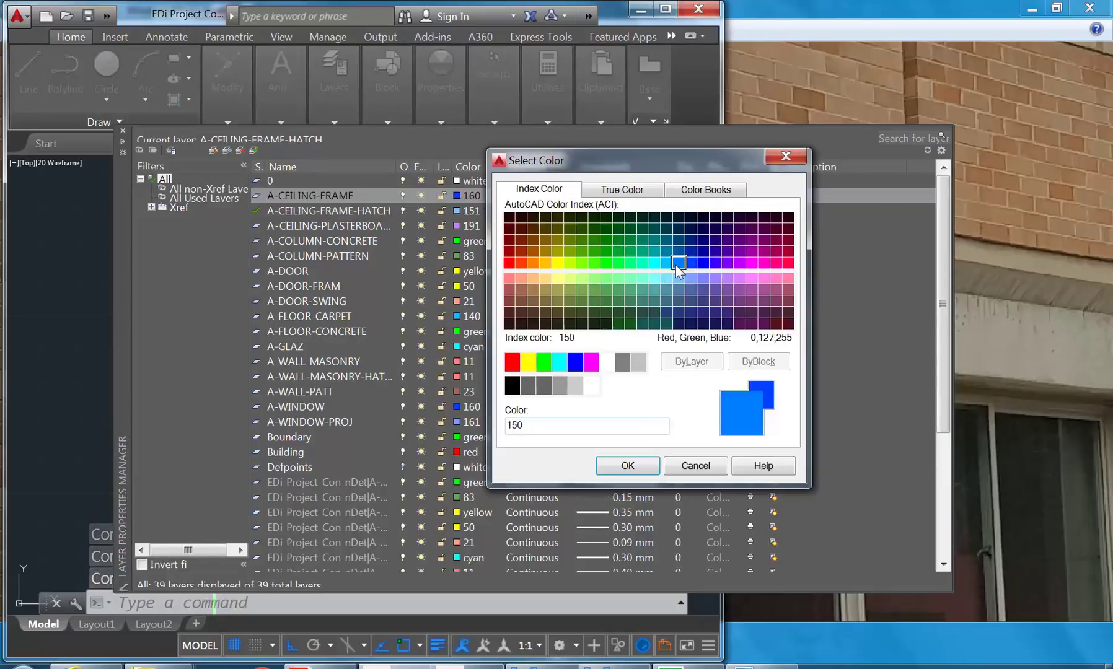
left_click(628, 465)
left_click(586, 197)
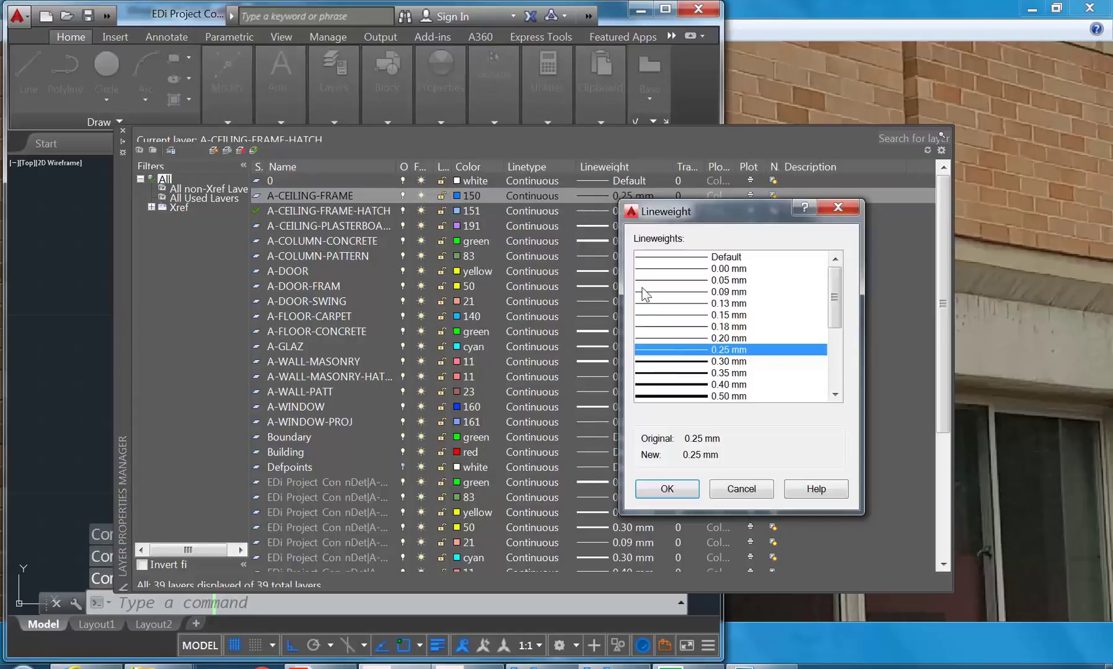
left_click(681, 373)
left_click(679, 488)
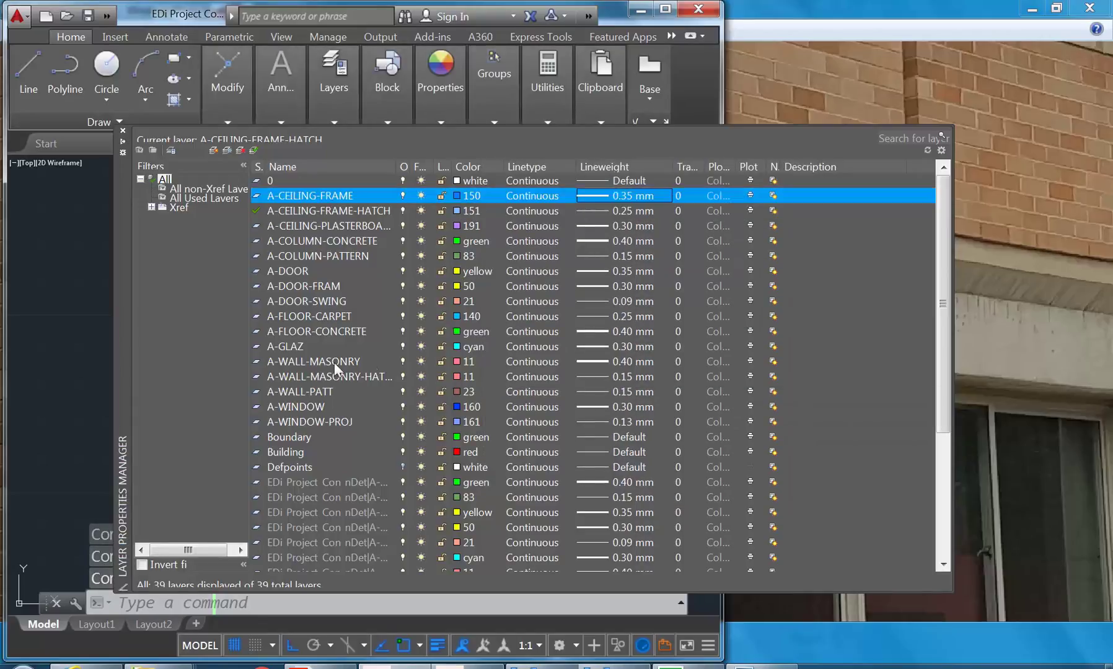
left_click(123, 130)
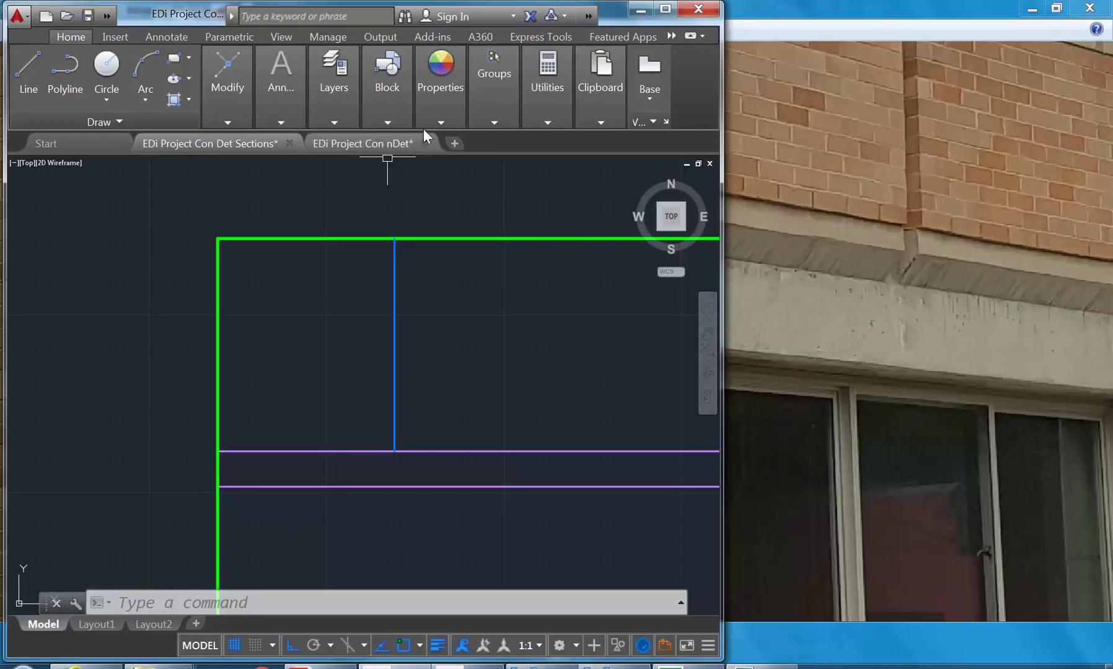
Step: Draw two crossing diagonal lines between the opposite corners of the corner batten on the A-CEILING-FRAME-HATCH layer
left_click(229, 87)
left_click(323, 87)
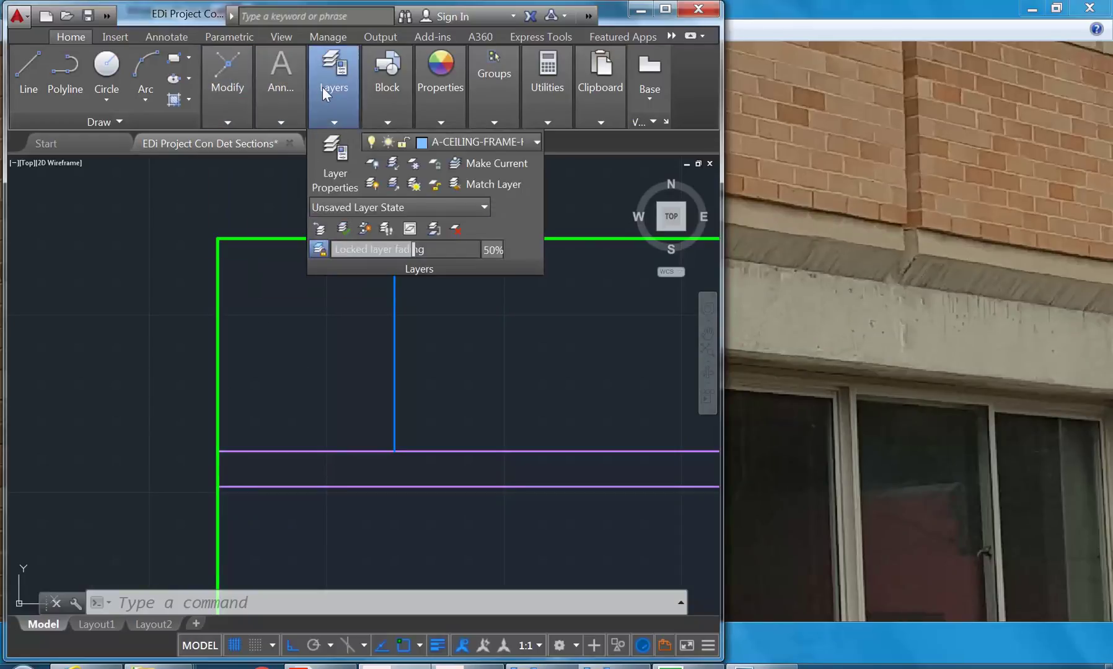
left_click(505, 142)
left_click(505, 142)
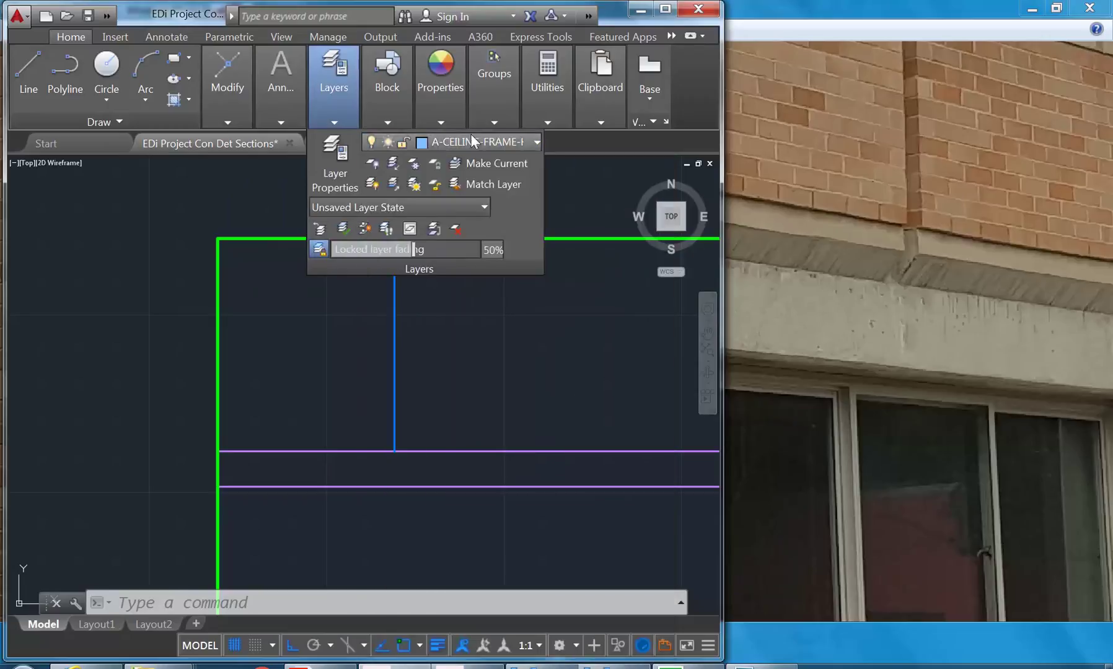
left_click(29, 68)
left_click(399, 245)
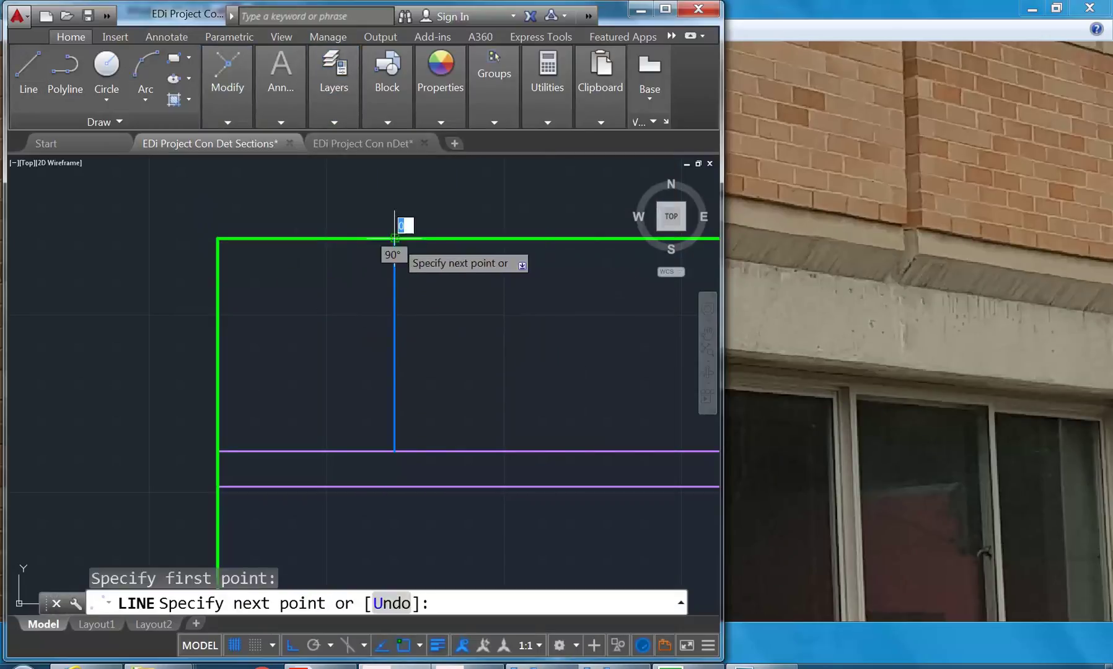
left_click(222, 450)
key("Return")
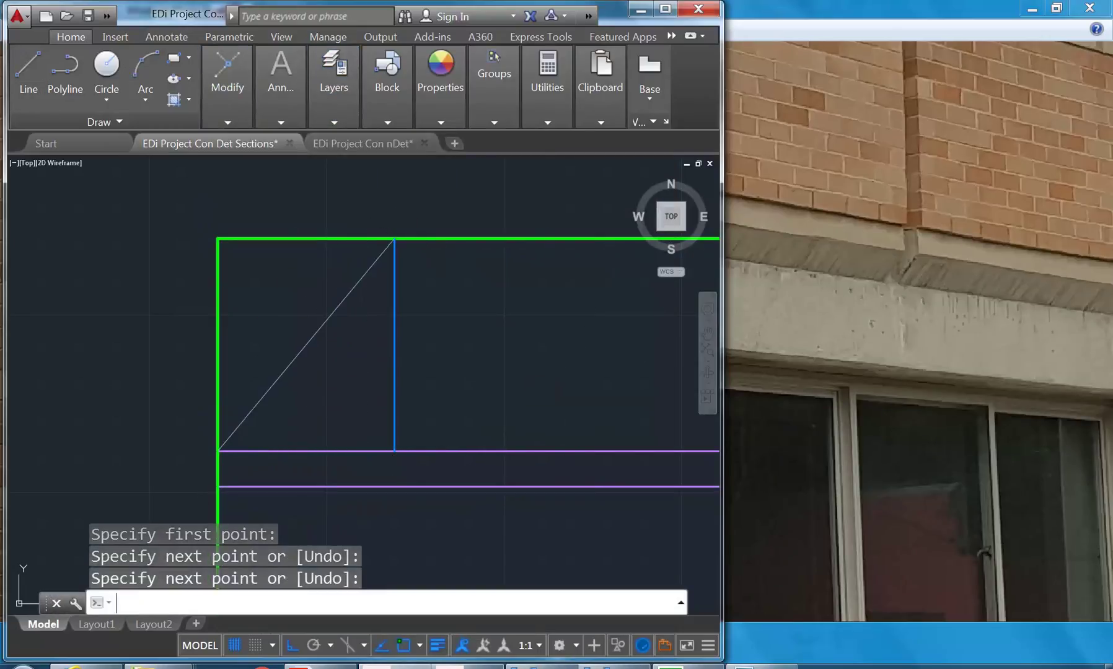
key("Return")
left_click(394, 452)
left_click(218, 239)
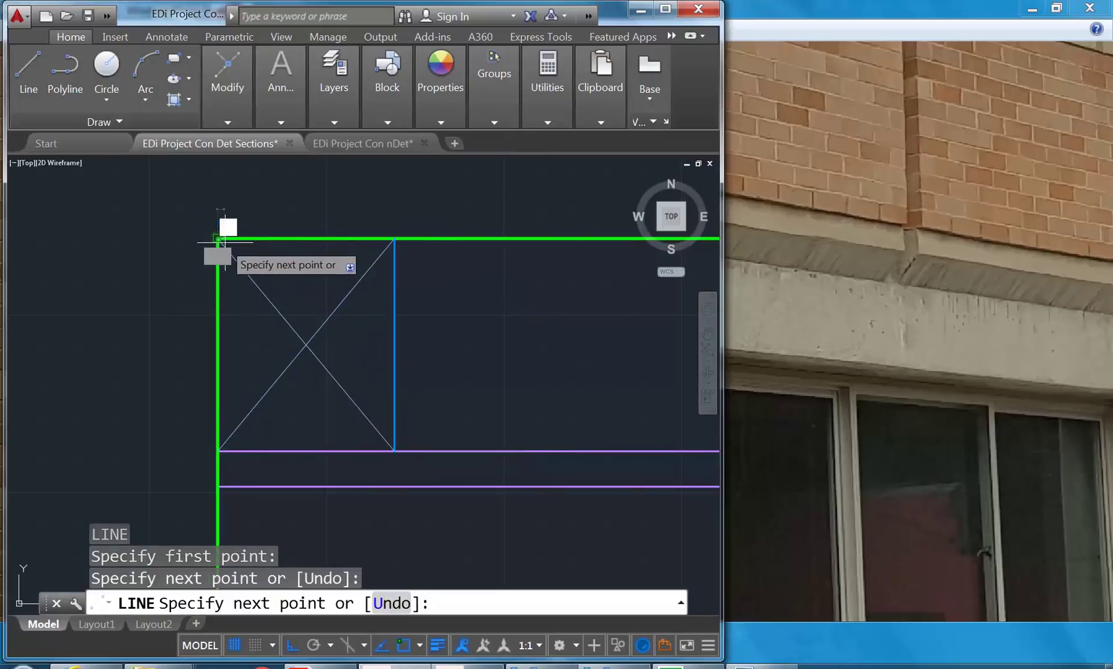
key("Return")
Step: Copy the corner batten's vertical edge and both diagonals horizontally 540 mm to the right between slab and plasterboard
scroll(262, 348, "down", 2)
left_click(381, 312)
left_click(247, 379)
scroll(204, 363, "down", 4)
scroll(172, 377, "up", 5)
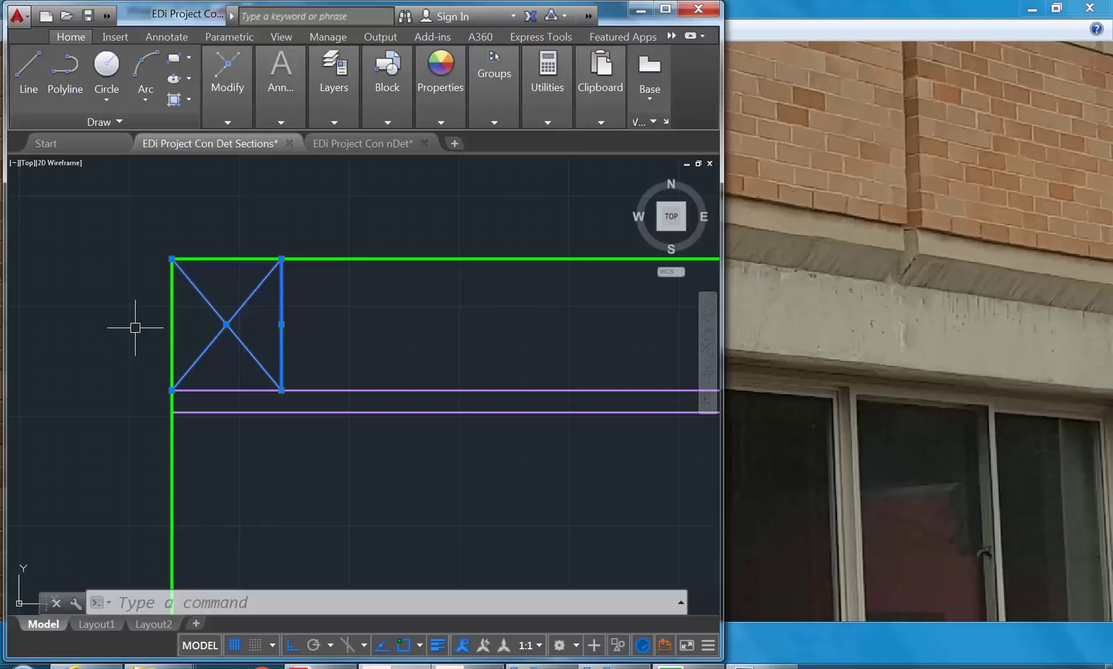
scroll(219, 248, "down", 3)
middle_click_drag(219, 249, 141, 312)
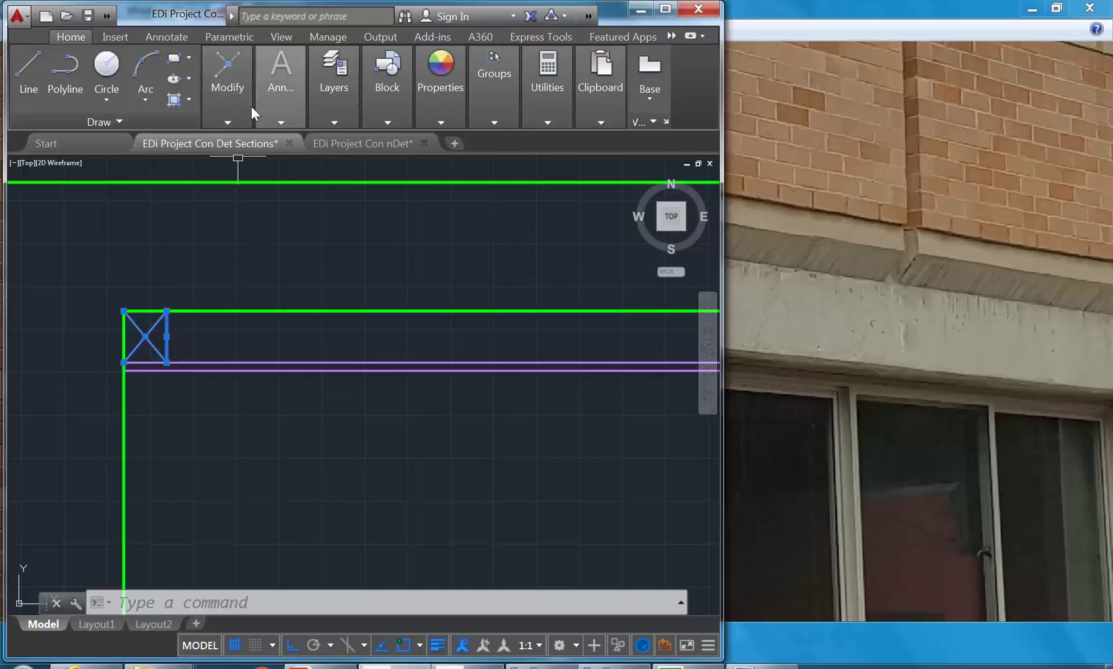
mouse_move(240, 101)
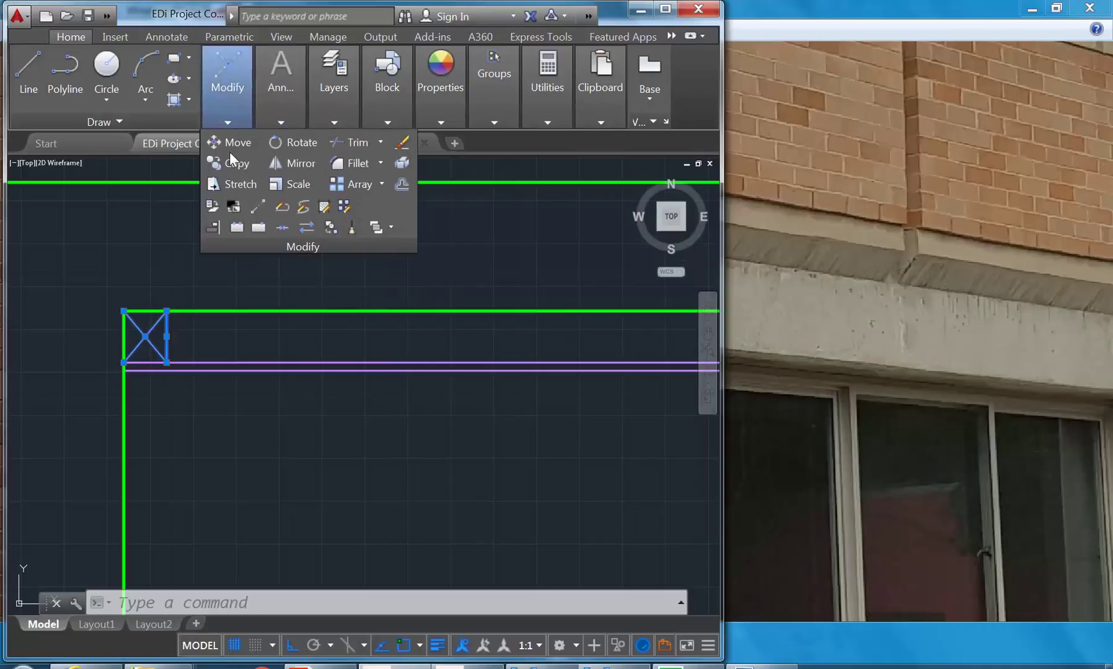
left_click(229, 155)
left_click(123, 274)
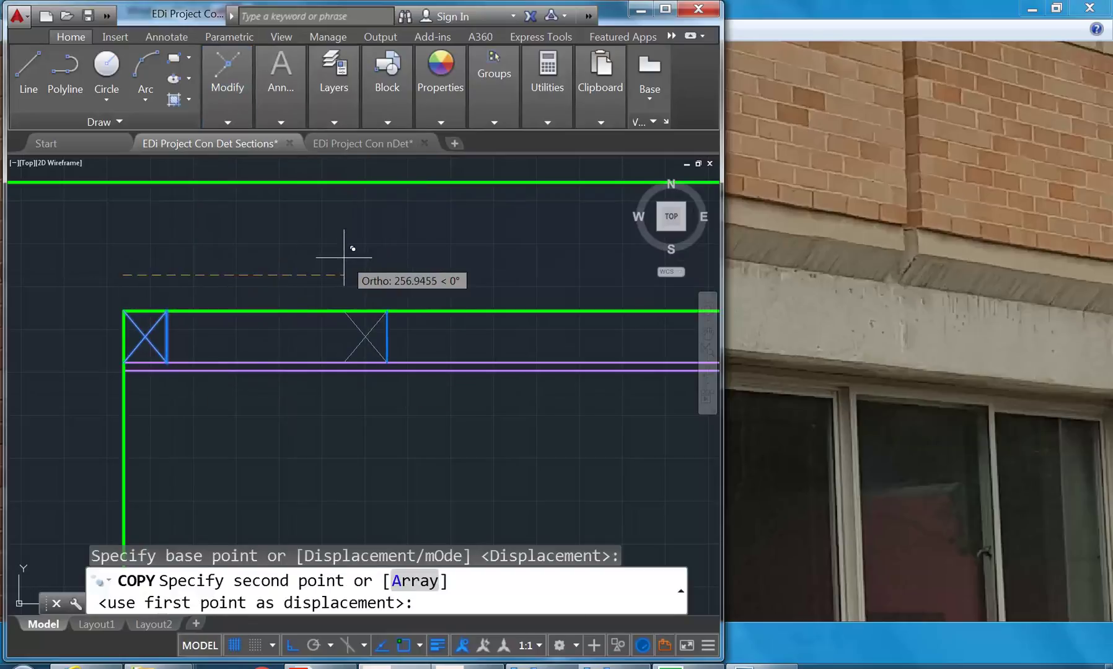
type("540")
key("Return")
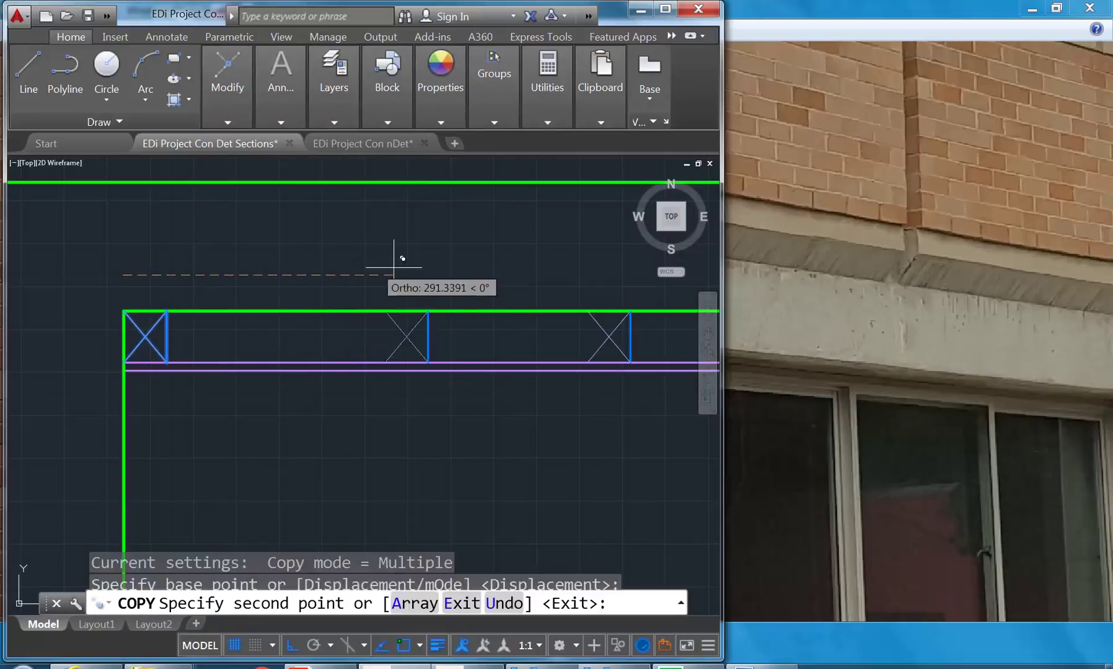
scroll(490, 293, "up", 2)
key("Return")
Step: Copy the second batten's right edge line to the left ends of its diagonals to close that side
mouse_move(211, 87)
left_click(233, 183)
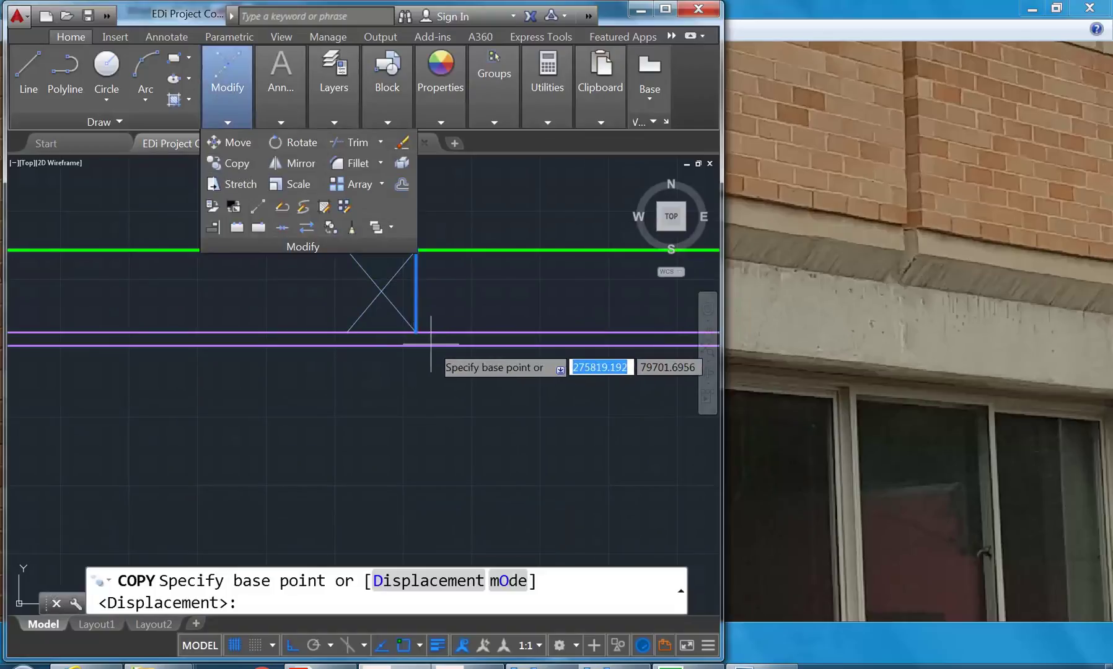
left_click(414, 332)
type("540")
key("Return")
key("Return")
middle_click_drag(349, 271, 306, 289)
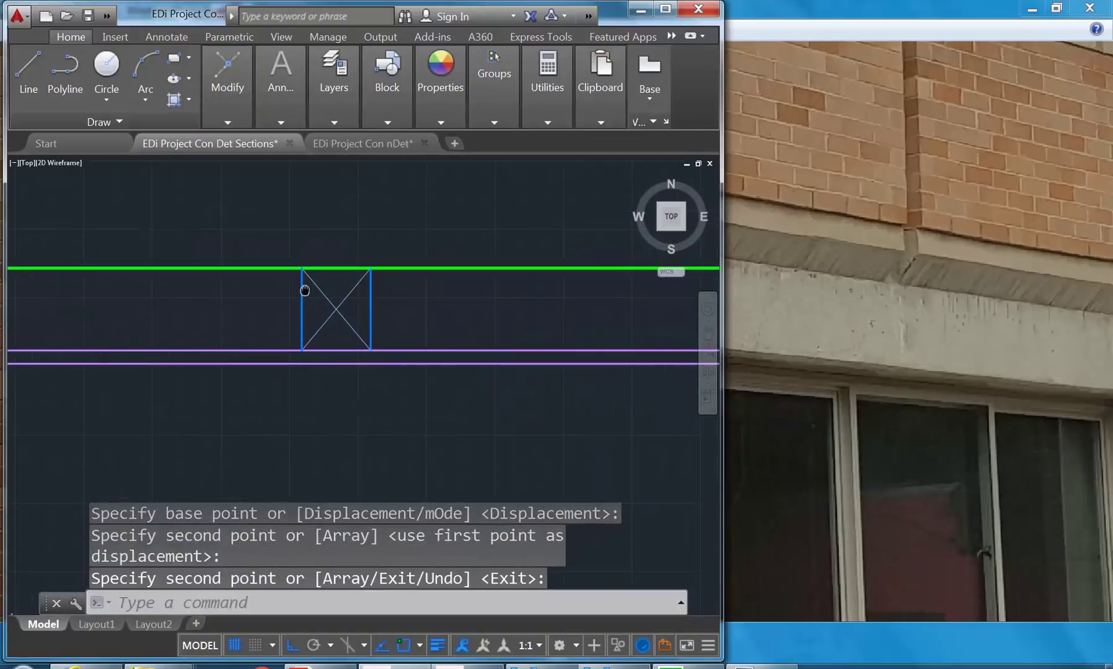
scroll(325, 394, "down", 3)
scroll(325, 431, "up", 5)
scroll(309, 376, "down", 3)
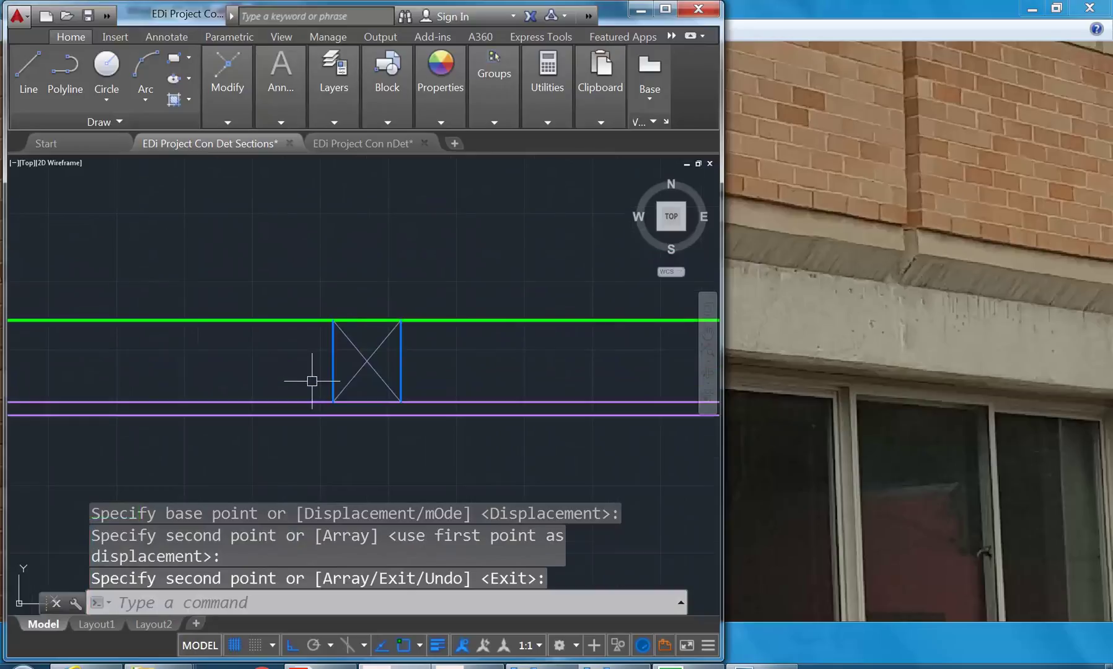
middle_click_drag(308, 428, 247, 435)
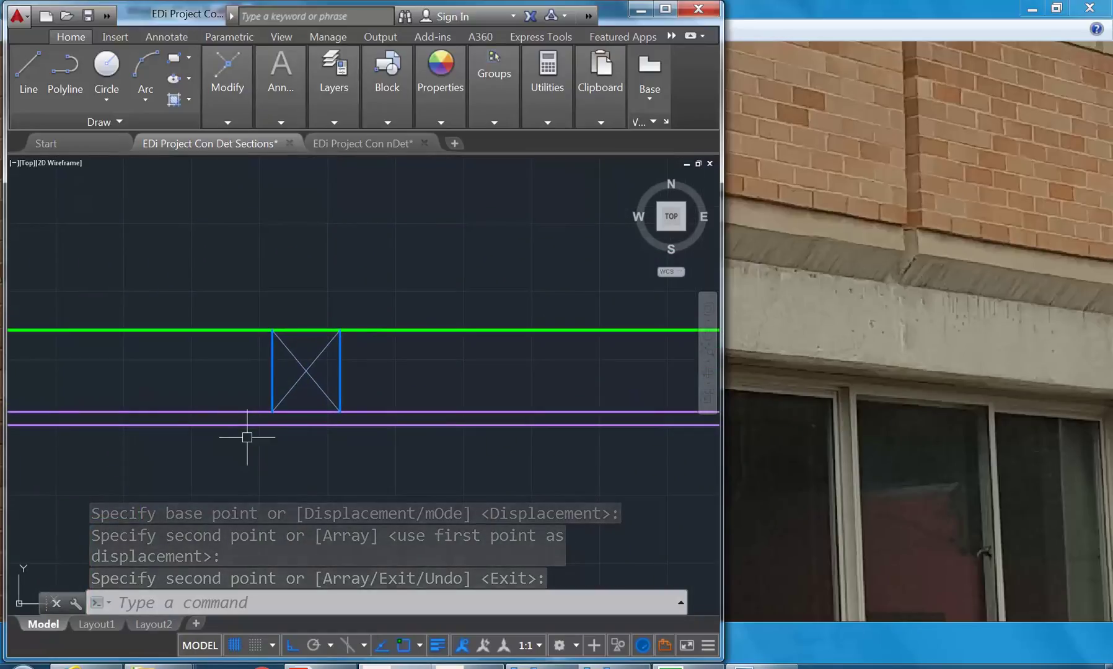
scroll(242, 415, "down", 3)
scroll(236, 434, "up", 7)
scroll(233, 495, "down", 2)
middle_click_drag(231, 521, 224, 534)
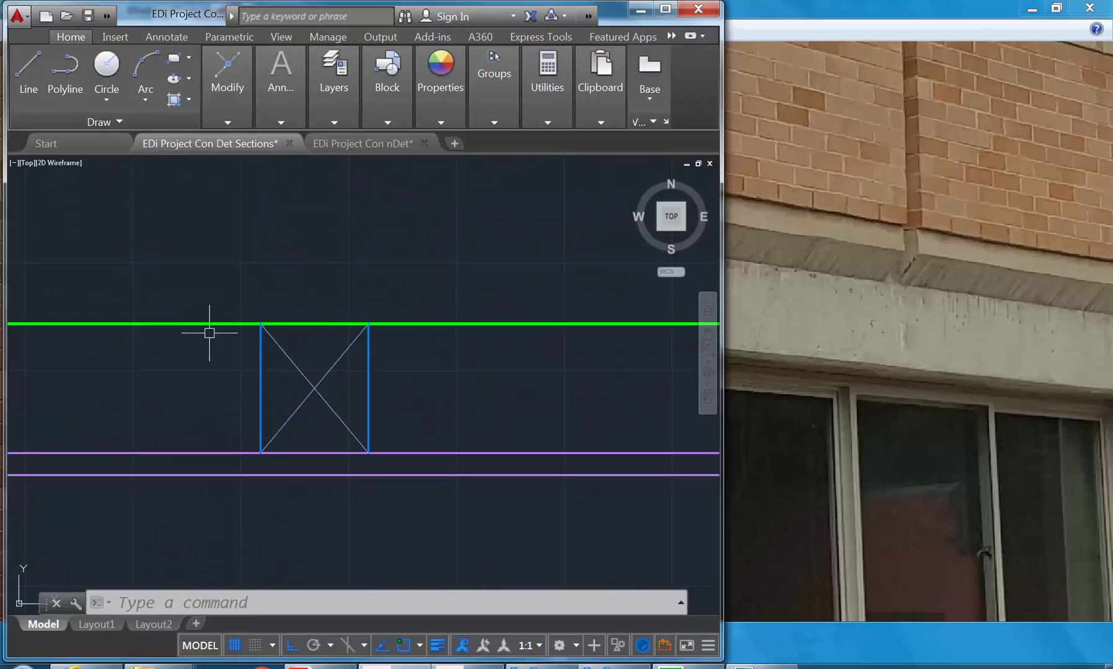
left_click(188, 287)
left_click(434, 533)
scroll(260, 388, "down", 2)
scroll(260, 388, "up", 4)
scroll(229, 360, "down", 2)
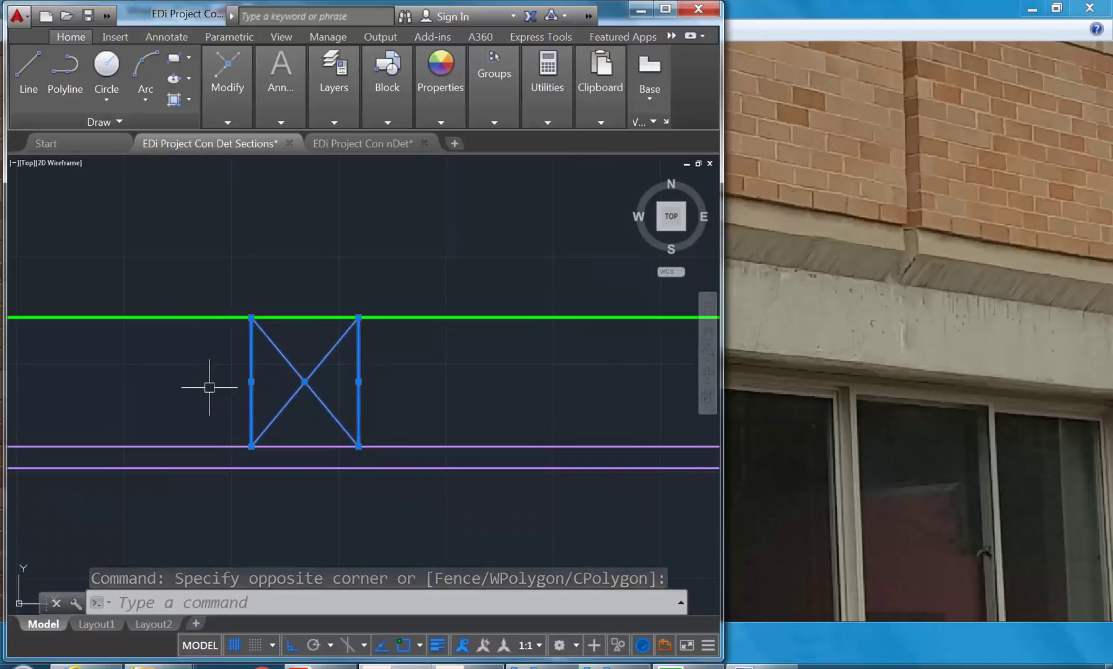
key("Escape")
key("Escape")
middle_click_drag(229, 373, 240, 357)
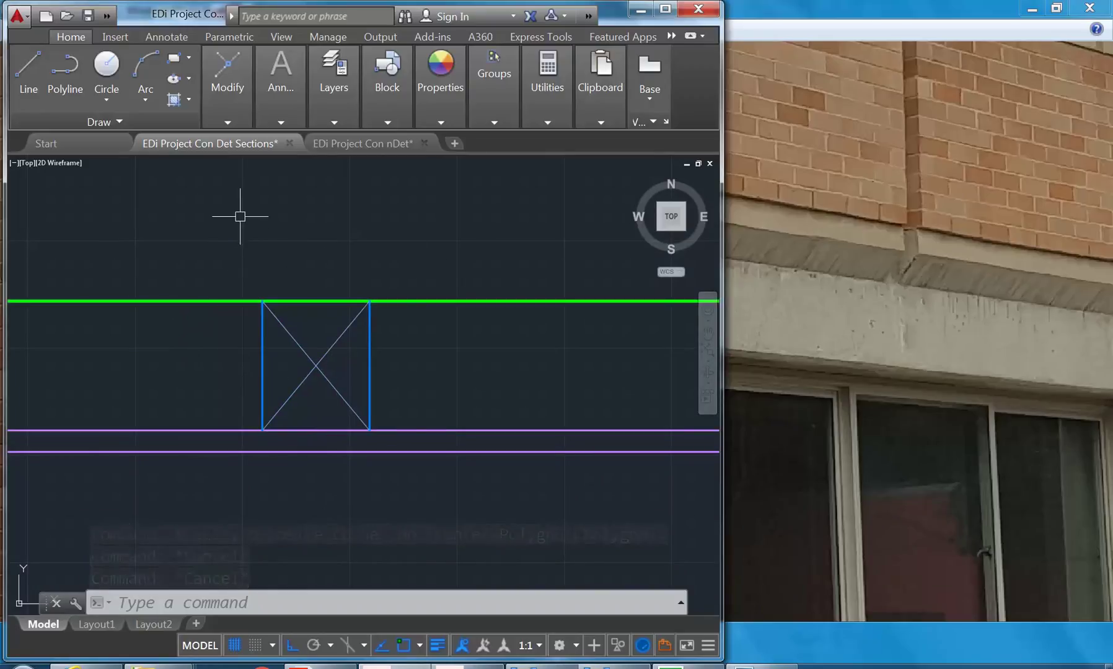
Step: Convert the second batten's two edges and diagonals into a block named BATTEN-50x60 with its lower-left corner as base point
left_click(204, 271)
left_click(400, 485)
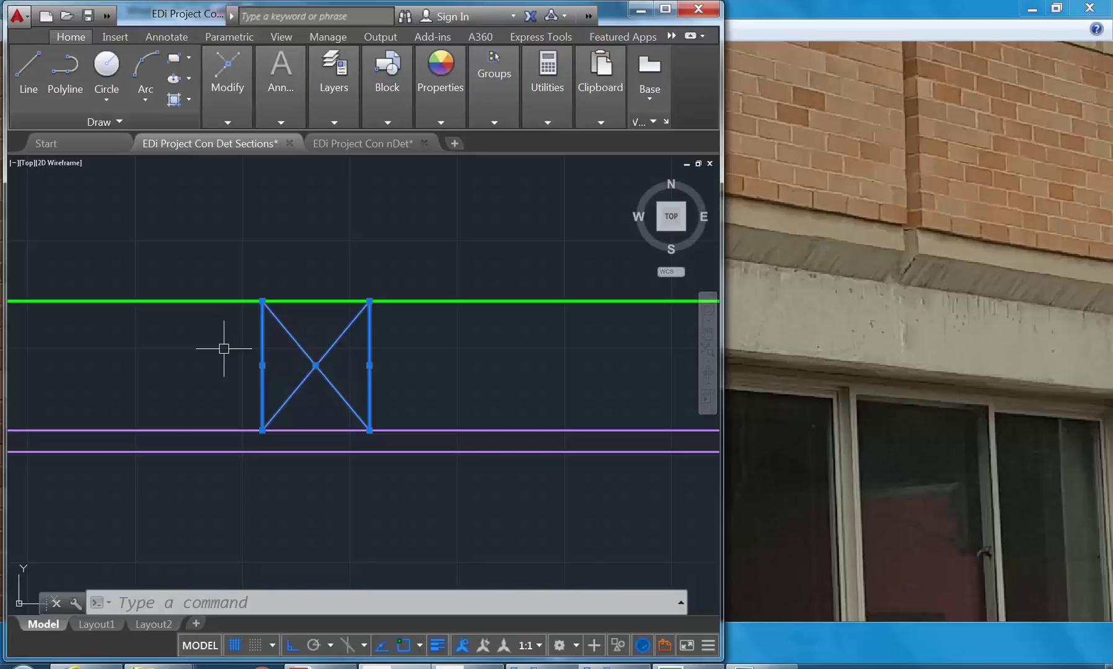
type("b")
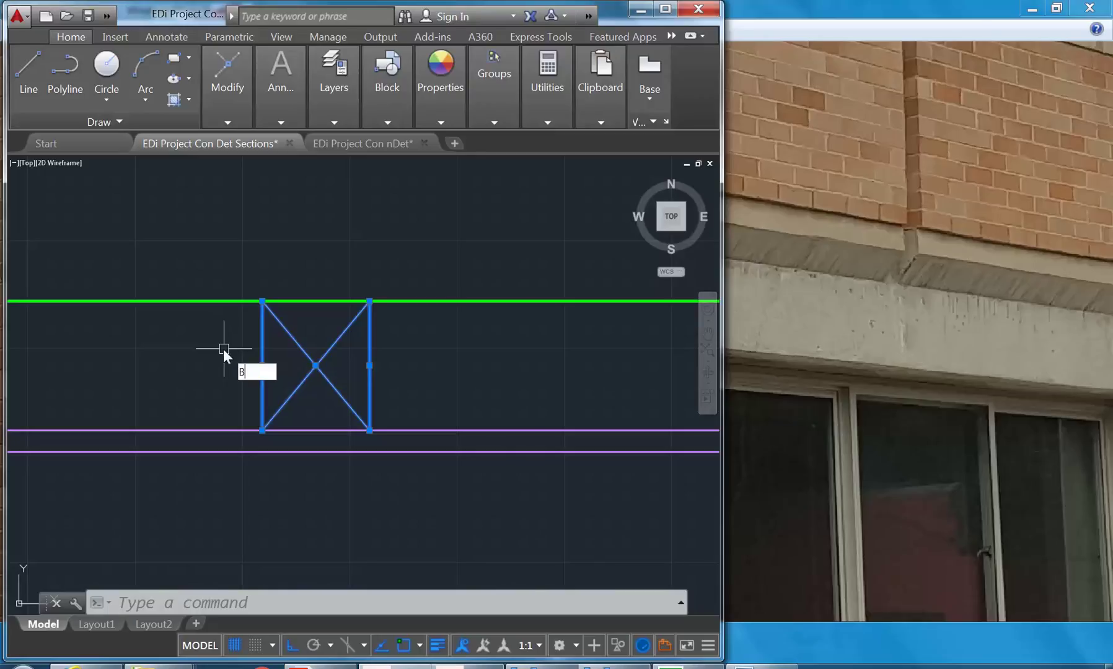
key("Return")
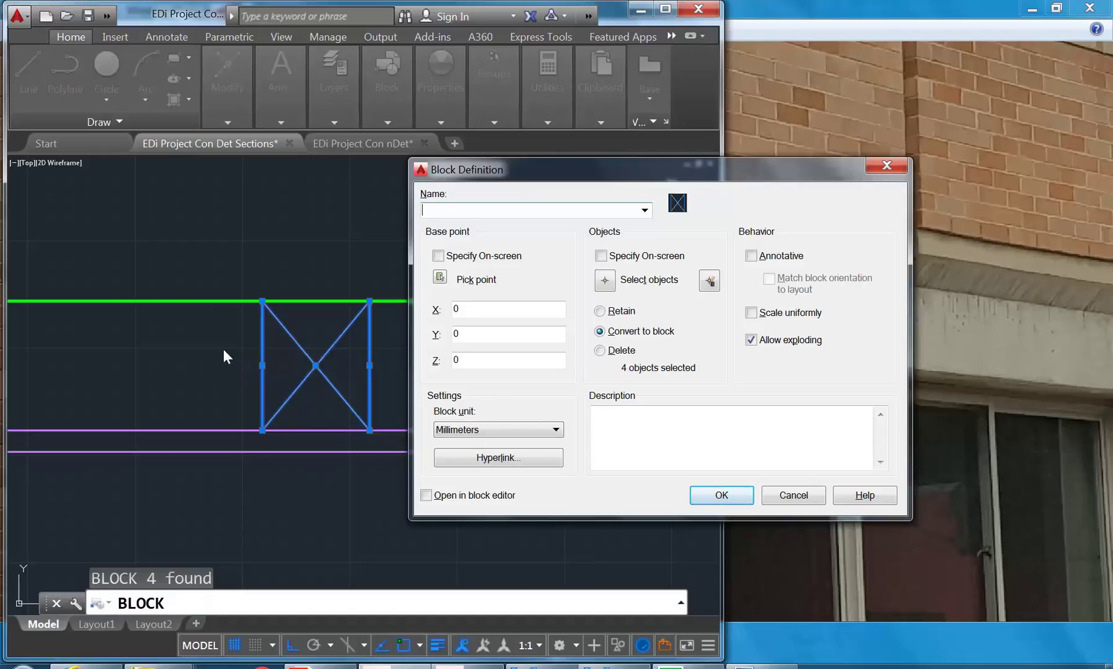
type("BATTEN-50x60")
left_click(441, 279)
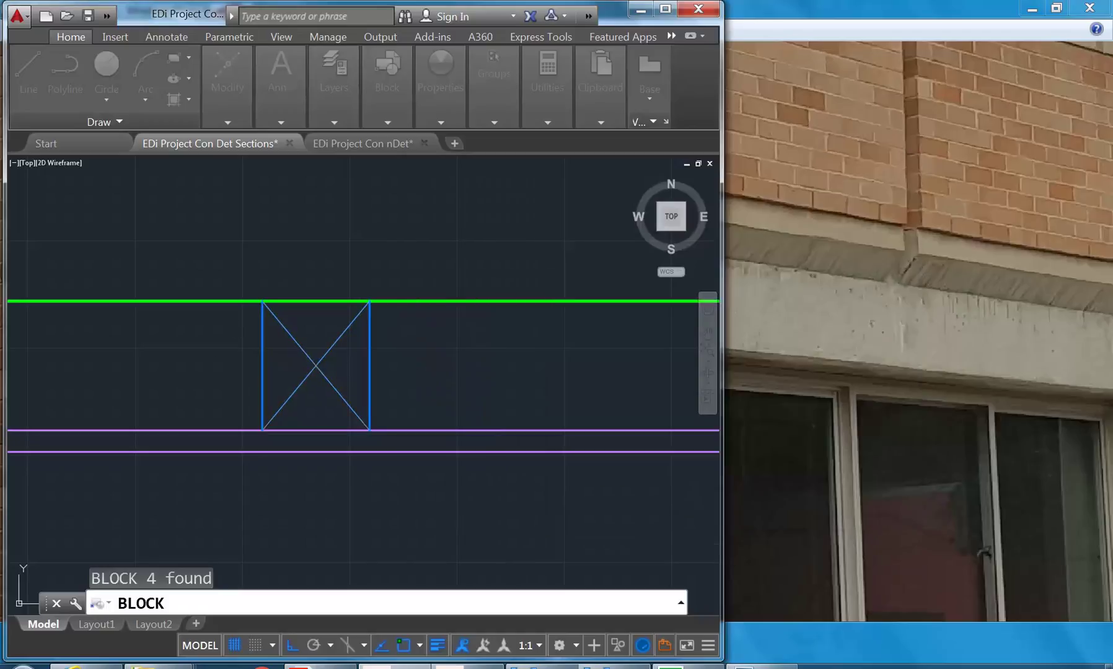
left_click(262, 430)
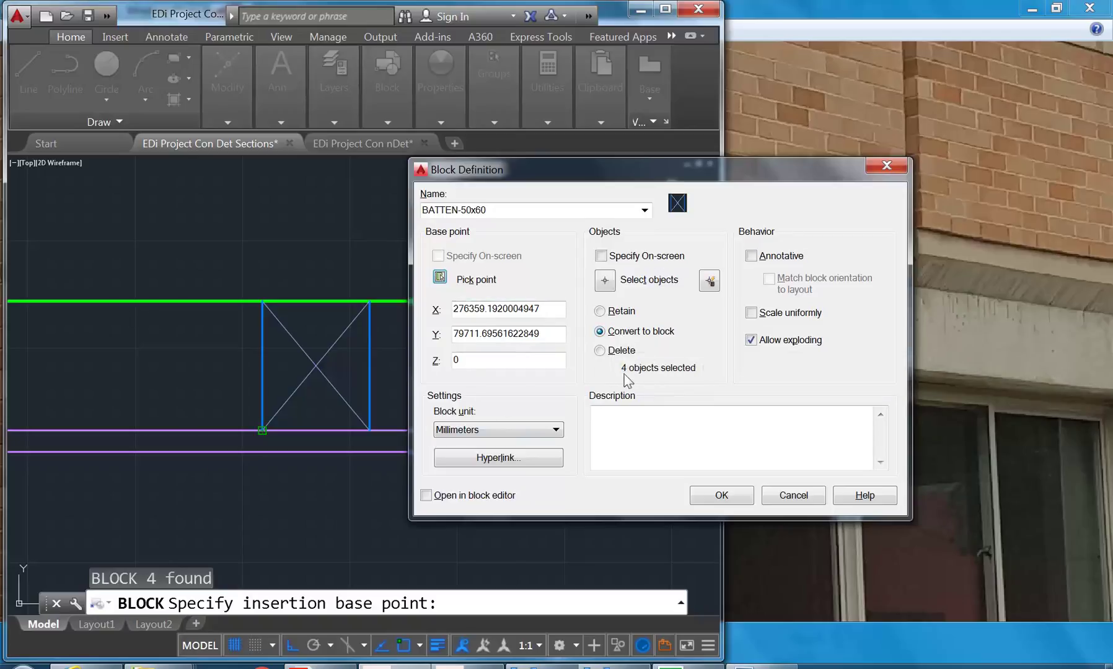
left_click(722, 495)
scroll(417, 390, "down", 5)
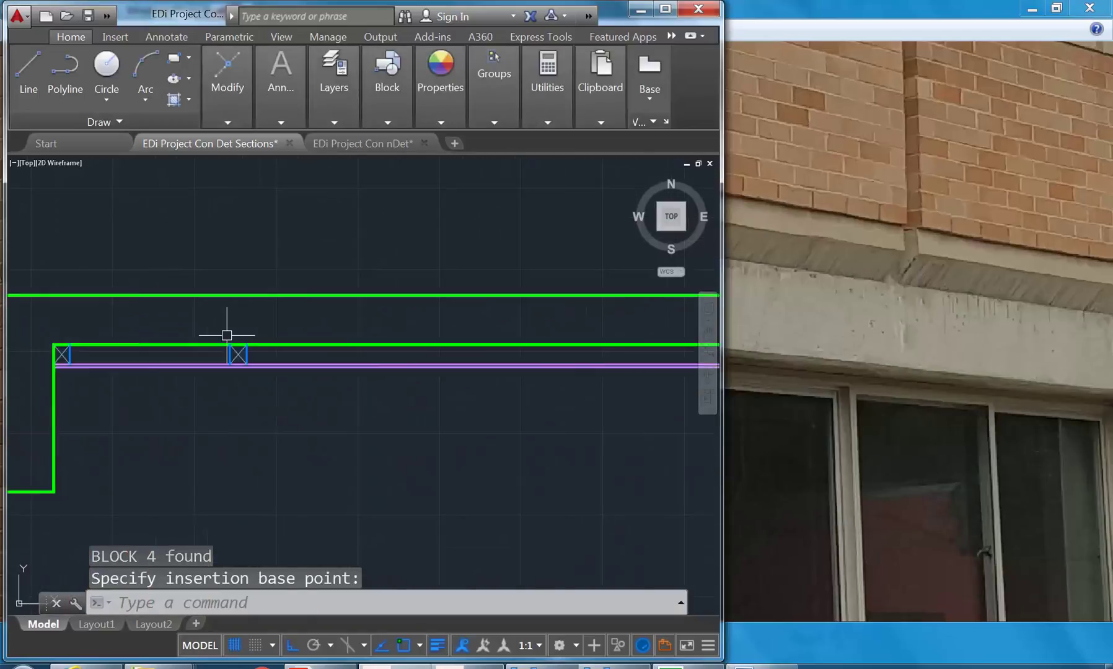
left_click(119, 37)
left_click(28, 78)
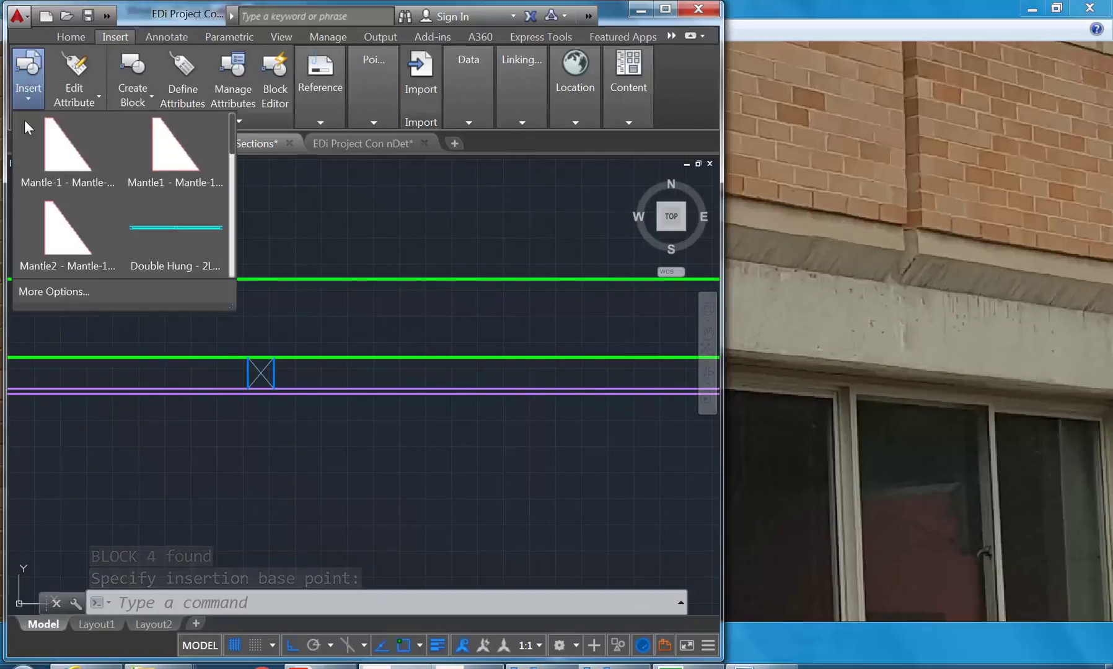
left_click_drag(233, 149, 231, 271)
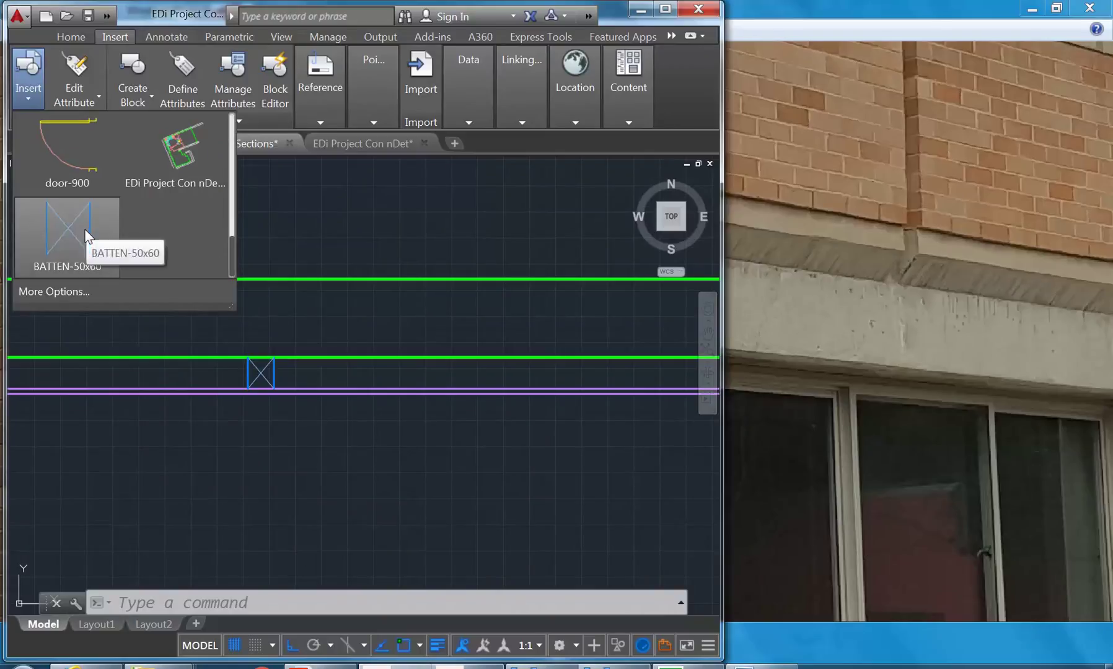
scroll(83, 217, "up", 2)
scroll(59, 234, "down", 2)
left_click(59, 229)
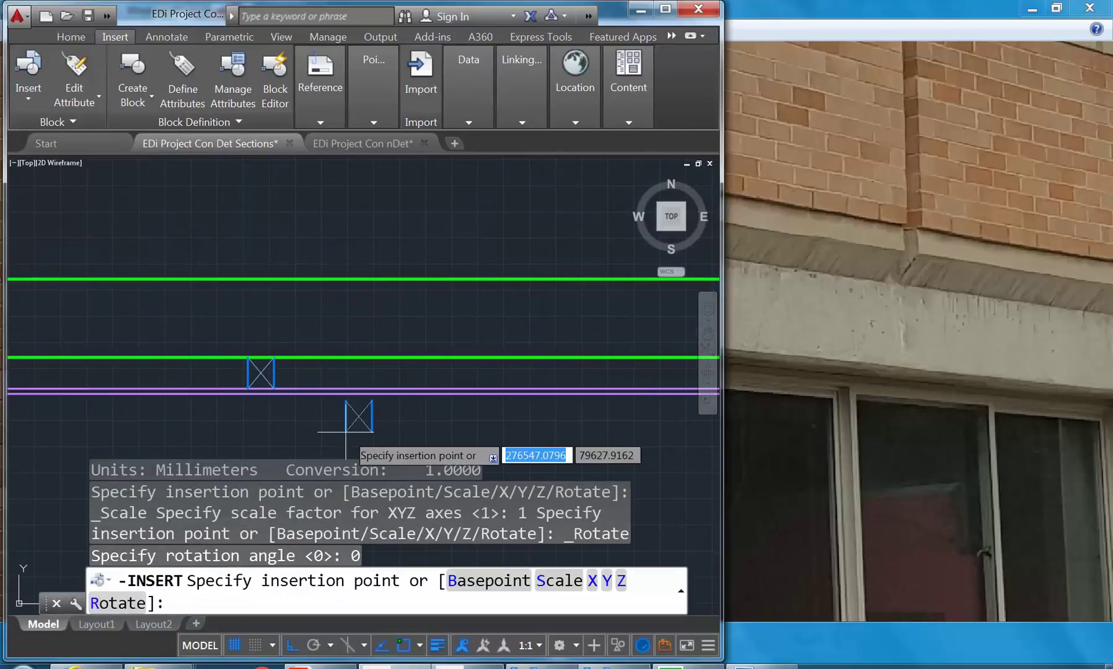
key("Escape")
key("Escape")
Step: Copy the BATTEN-50x60 block horizontally 450 mm to the right along the ceiling
scroll(242, 365, "up", 3)
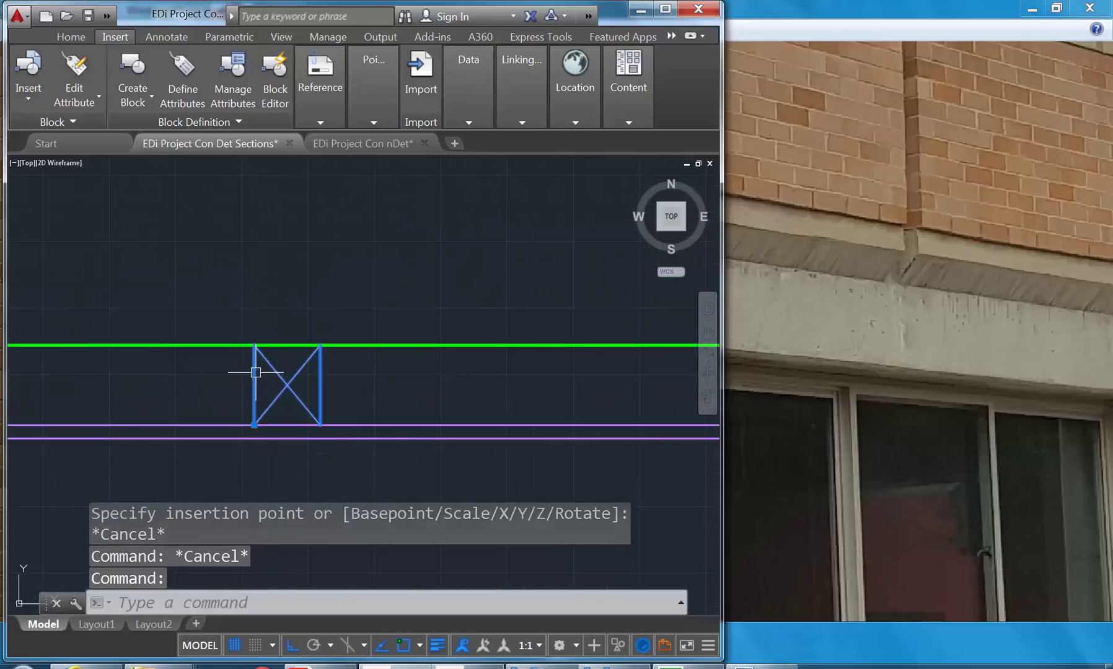
scroll(232, 301, "down", 3)
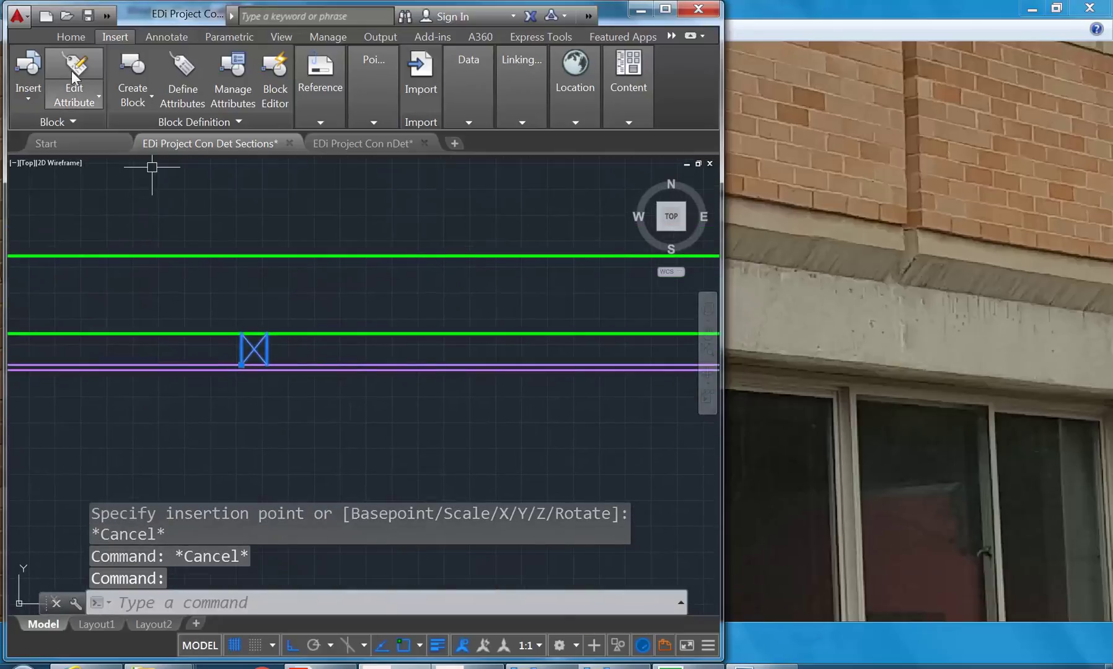
scroll(239, 353, "up", 2)
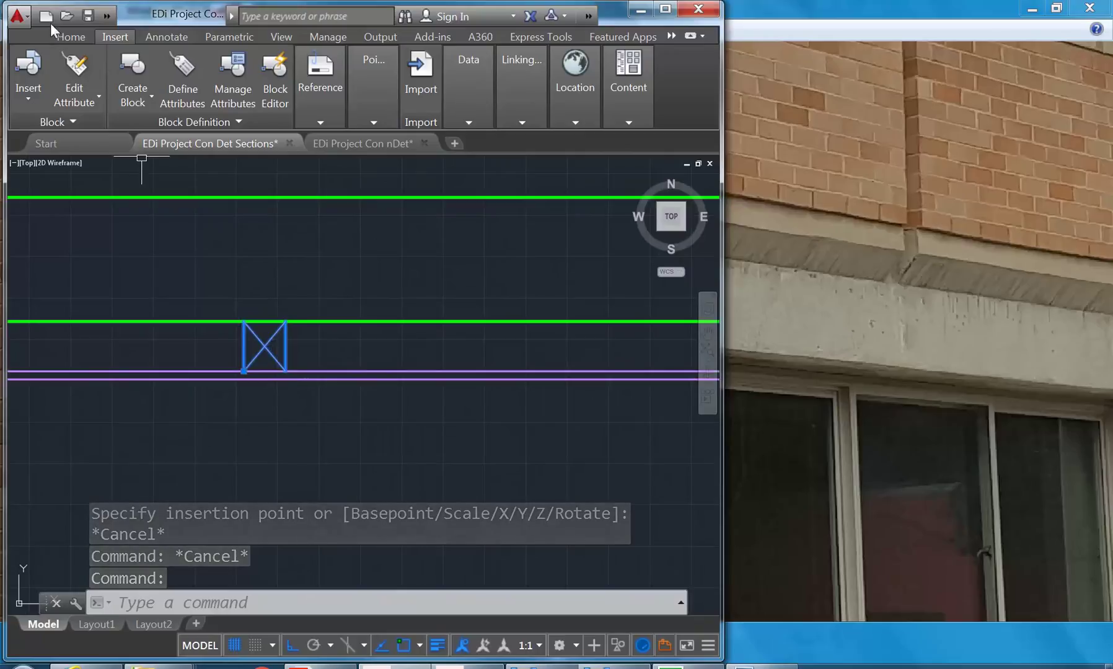
left_click(68, 35)
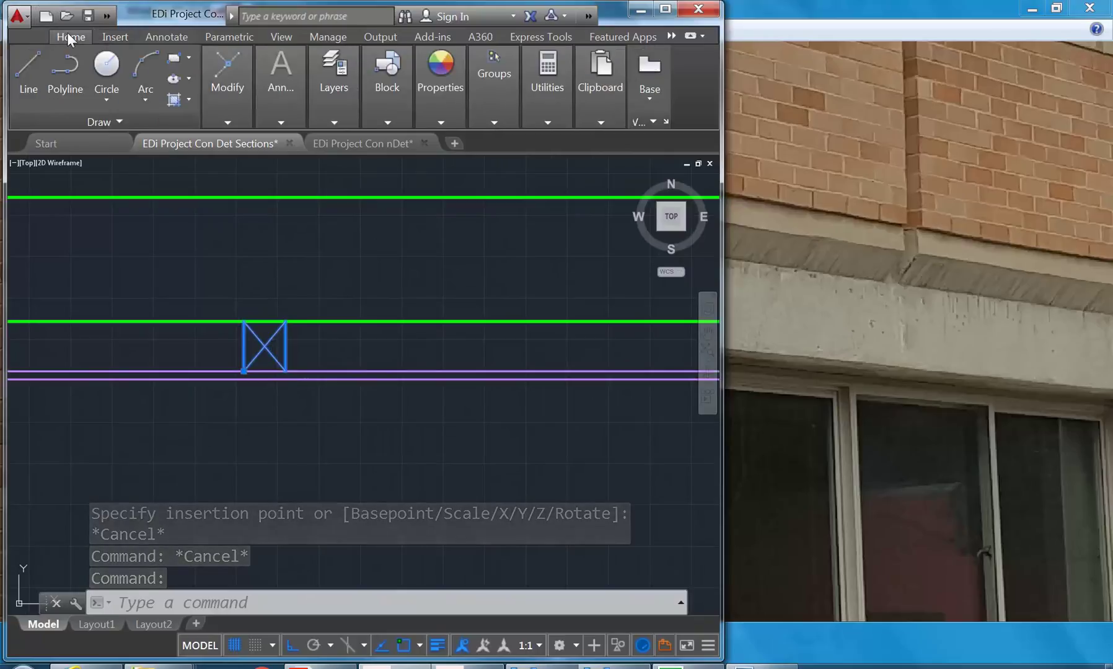
left_click(231, 94)
left_click(233, 163)
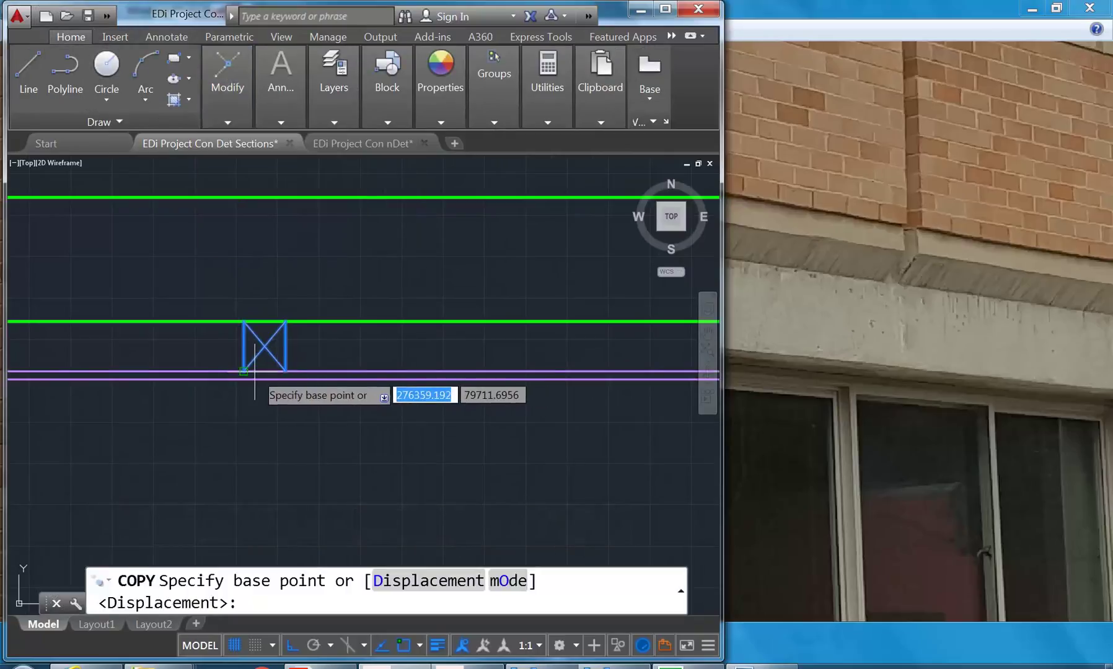
scroll(253, 390, "down", 5)
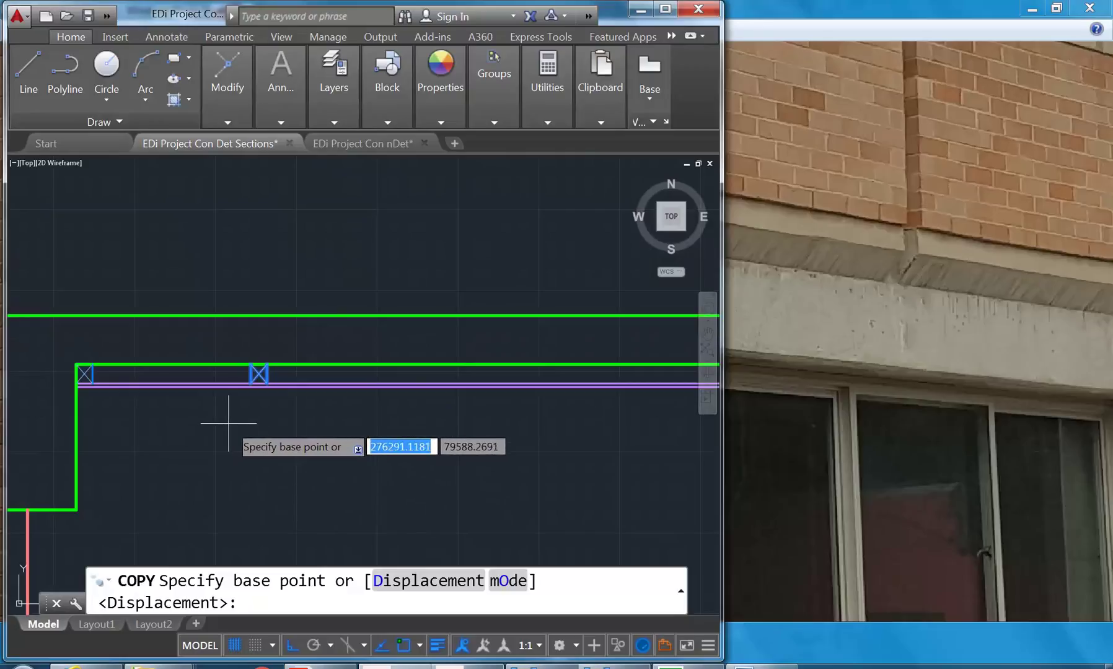
left_click(209, 430)
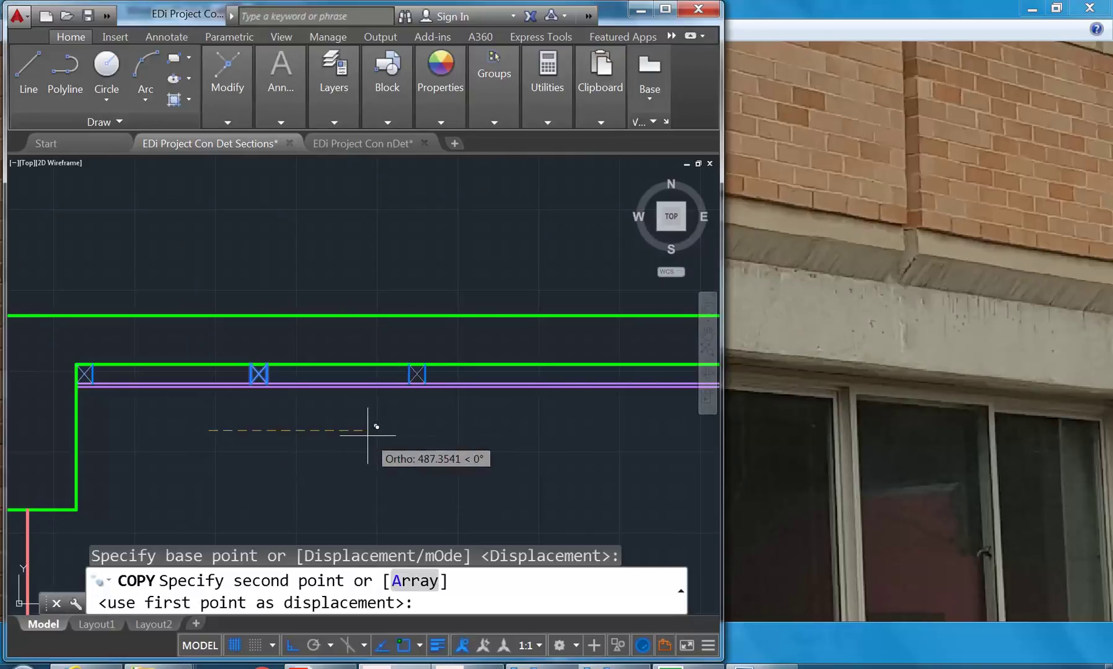
type("450")
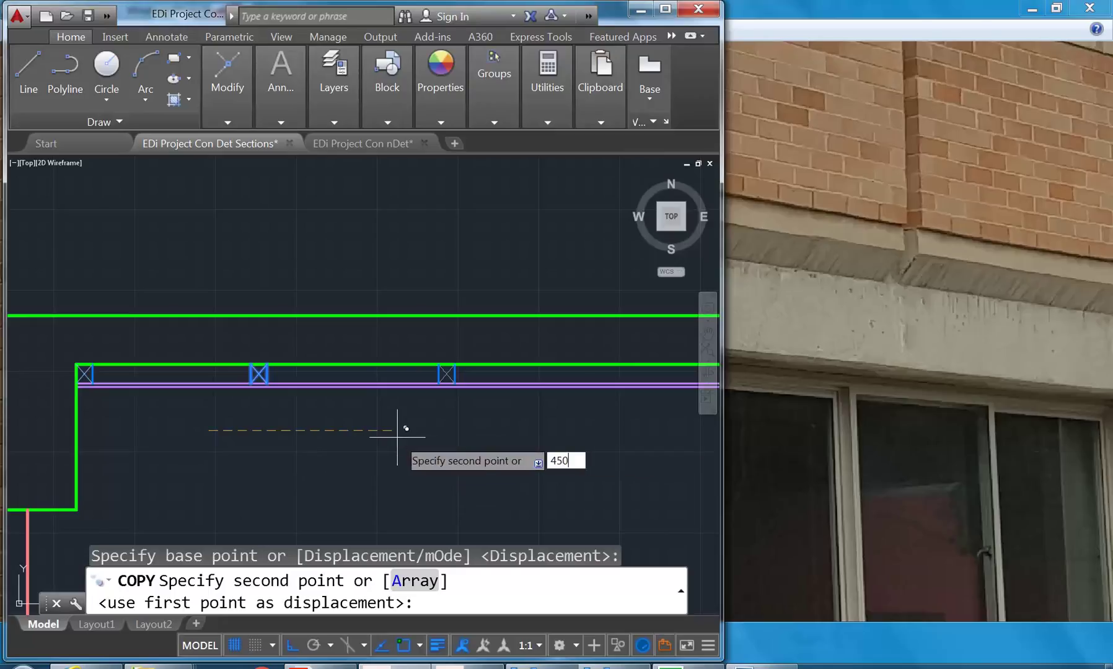
key("Return")
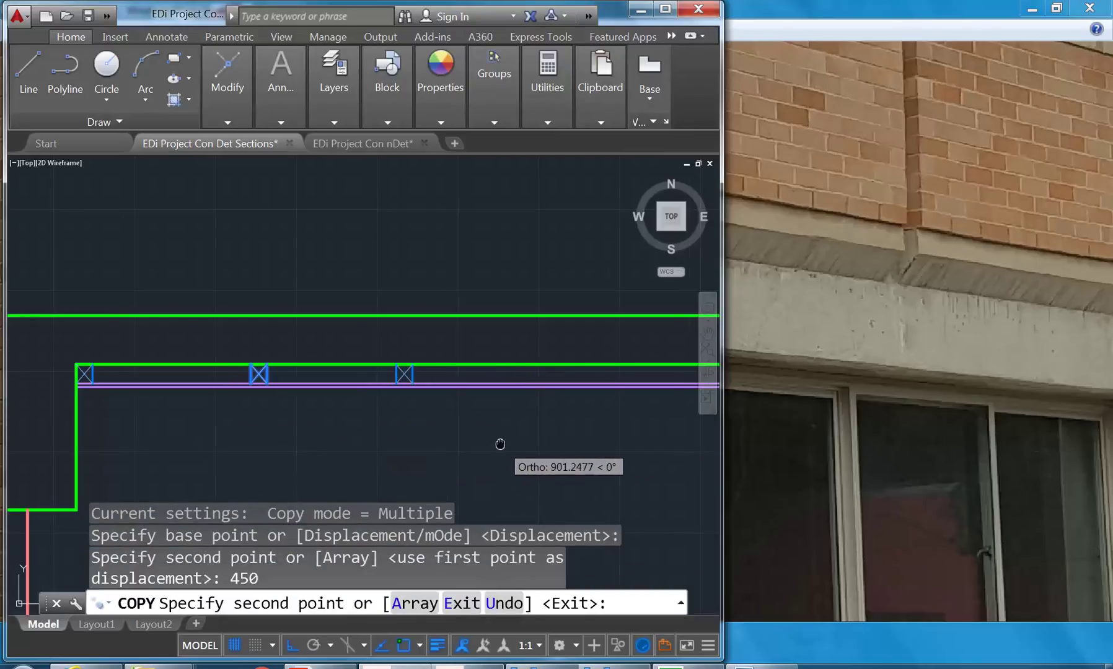
Step: Copy the second and third batten blocks 990 mm to the right along the ceiling, using the corner batten's right edge midpoint as base
middle_click_drag(500, 442, 472, 442)
key("Return")
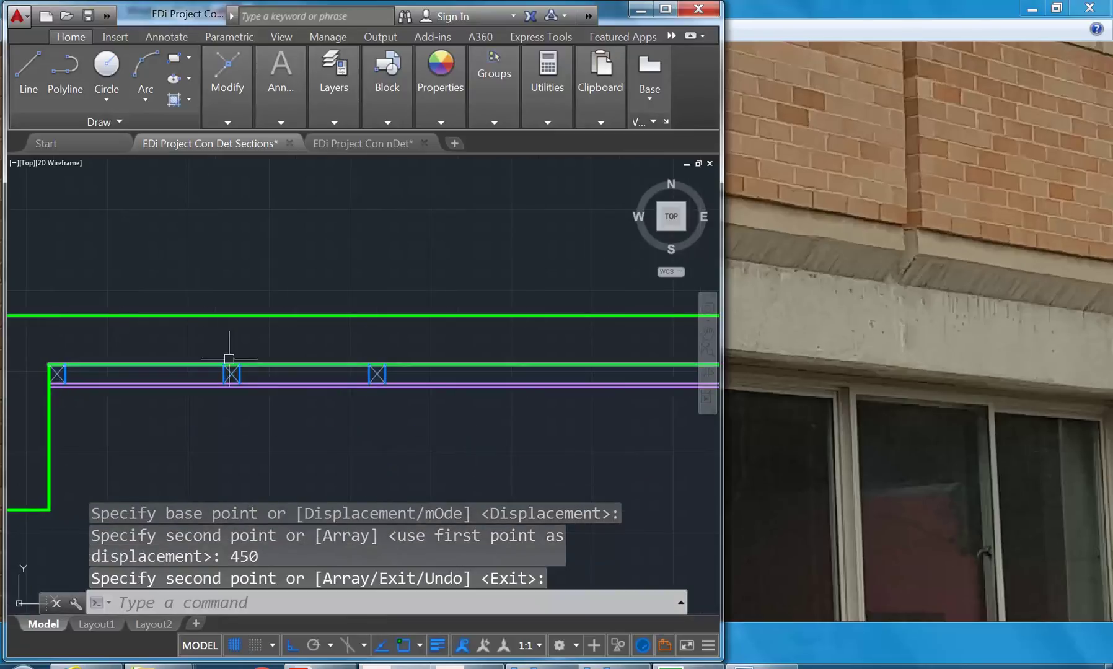
left_click(163, 330)
left_click(438, 421)
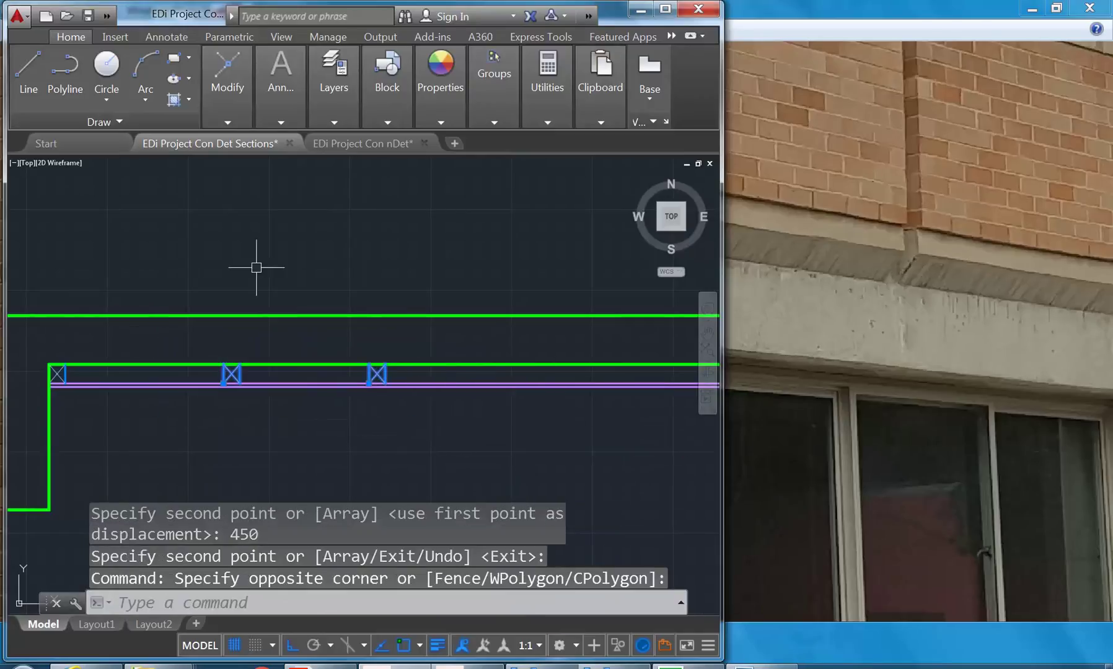
left_click(219, 92)
left_click(235, 163)
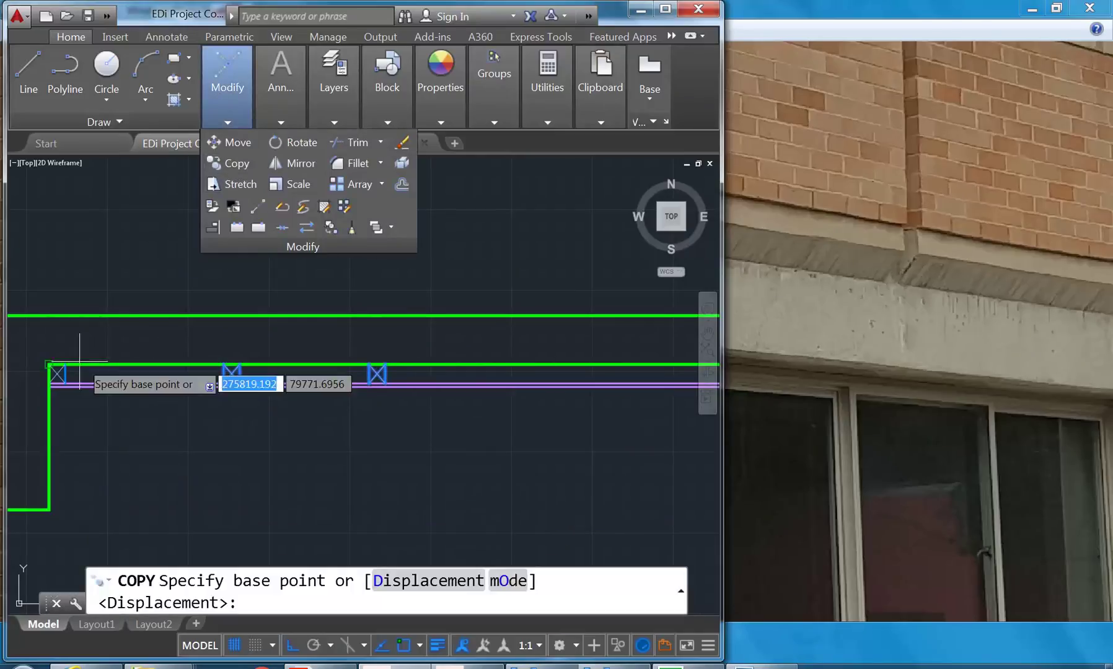
scroll(47, 379, "up", 4)
left_click(47, 379)
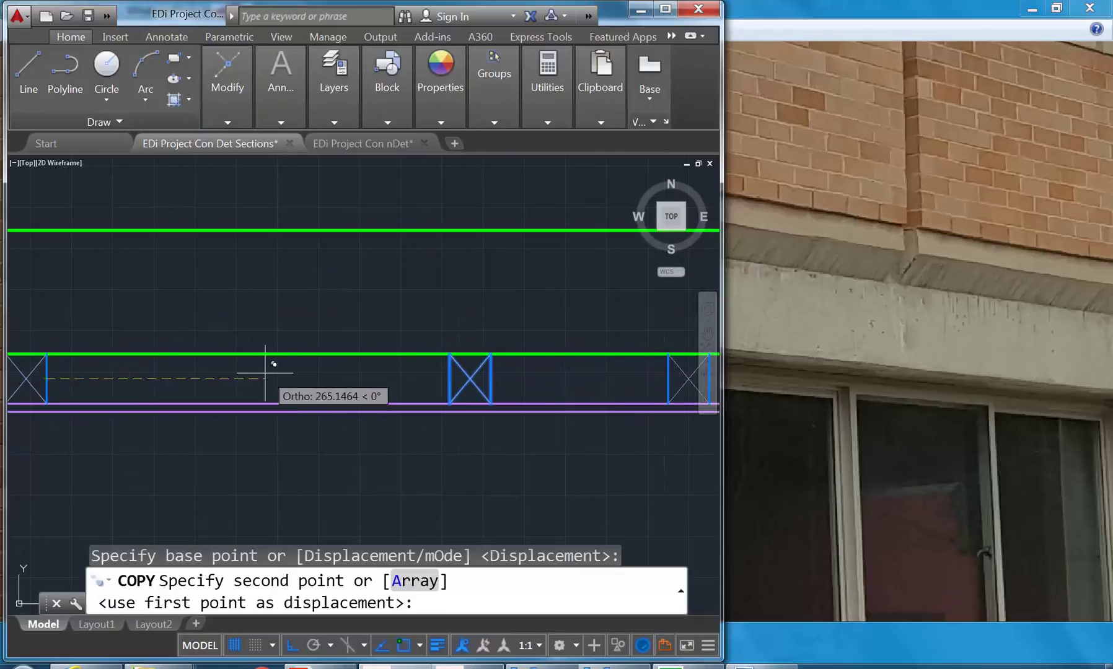
scroll(266, 313, "down", 4)
scroll(239, 299, "up", 3)
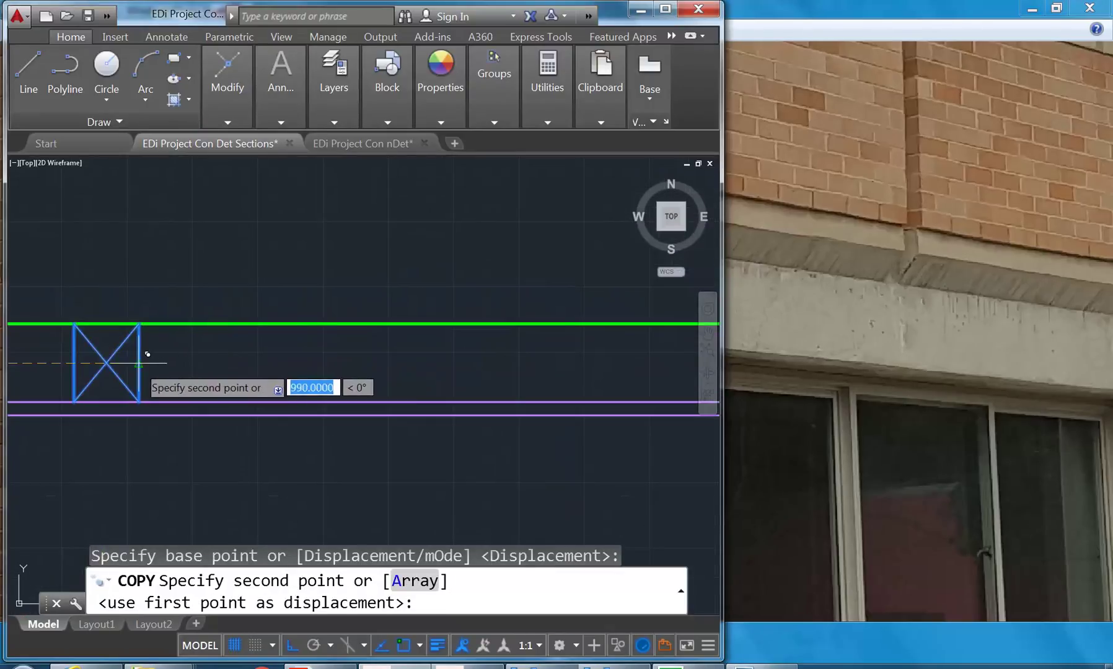
left_click(143, 367)
Step: Place two more copies of the batten pair further right along the ceiling, each continuing from the last batten's right edge
scroll(364, 345, "down", 1)
scroll(365, 346, "down", 4)
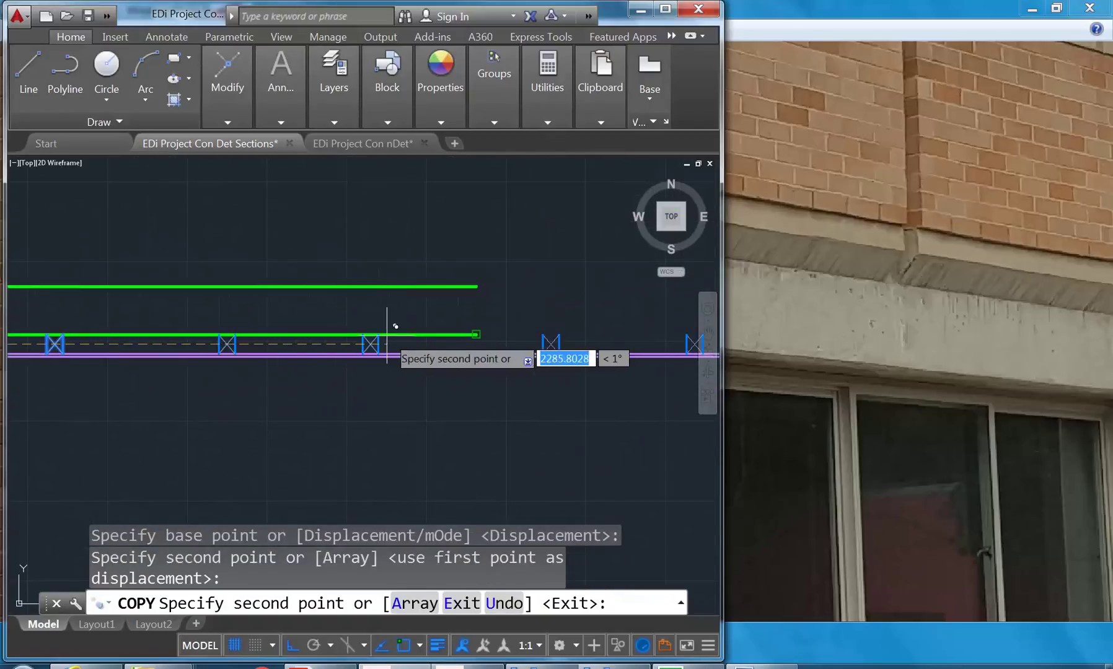
scroll(387, 334, "up", 4)
left_click(514, 319)
scroll(434, 310, "down", 3)
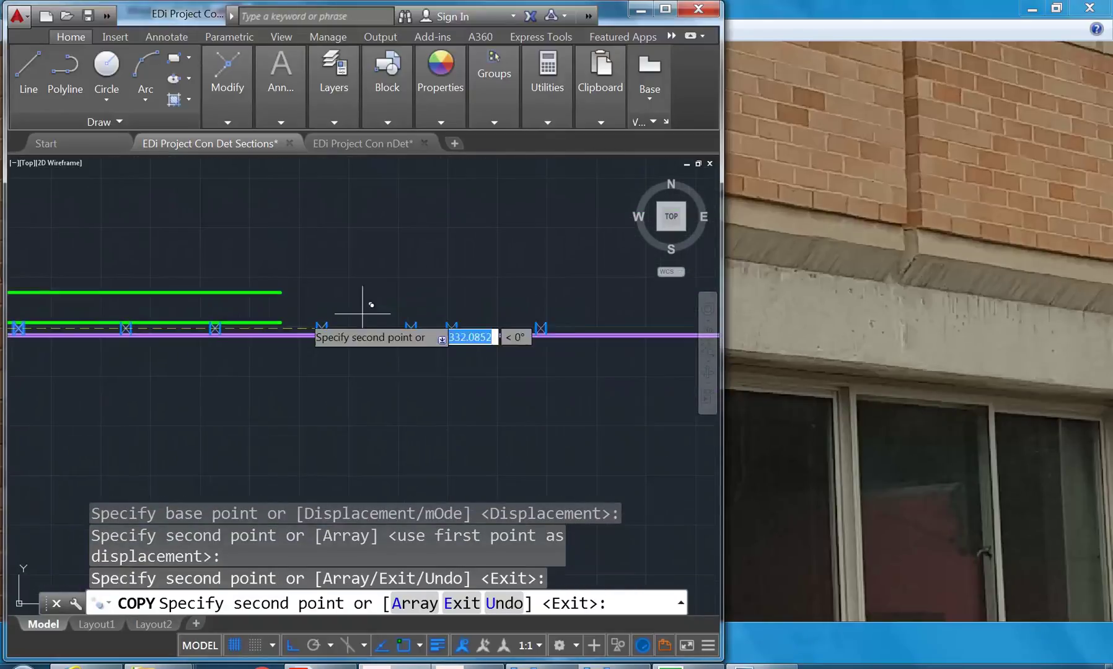
scroll(437, 328, "up", 3)
left_click(379, 355)
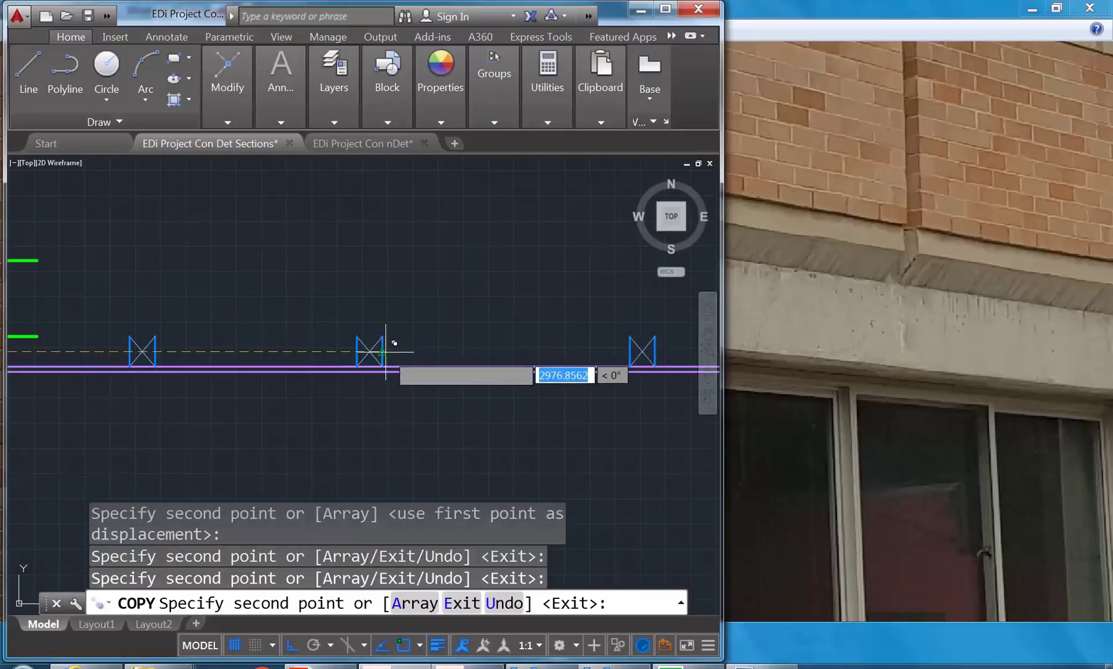
key("Return")
scroll(375, 251, "down", 5)
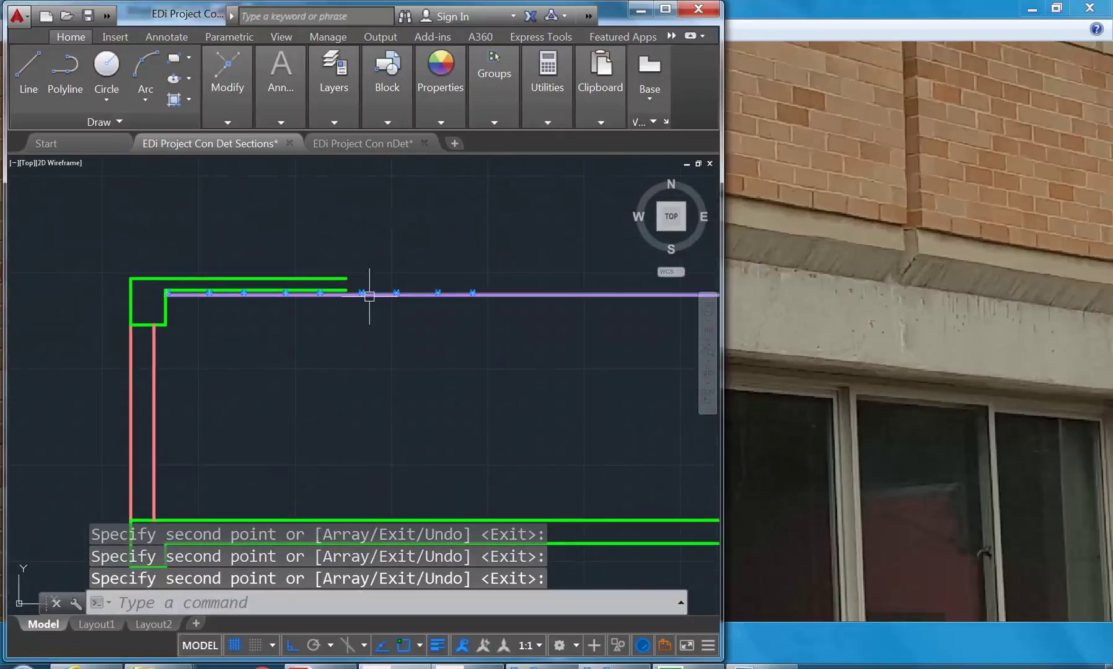
Step: Stretch the free right end of the upper slab's two lines horizontally to the right, past the interior wall
scroll(368, 293, "up", 3)
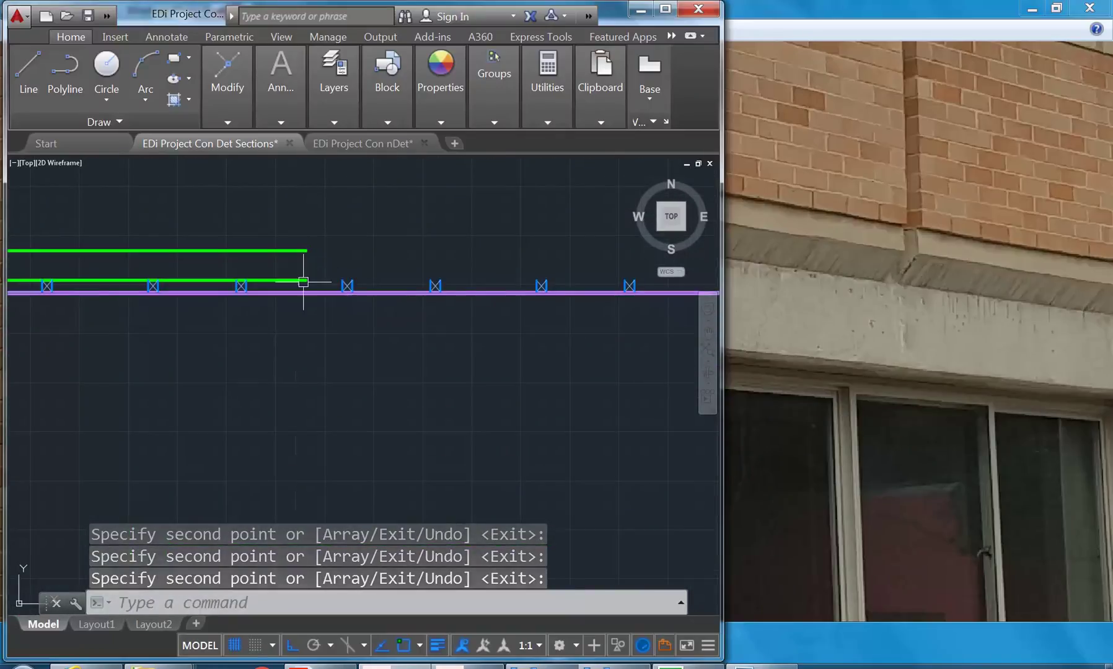
scroll(303, 279, "down", 6)
scroll(325, 290, "up", 3)
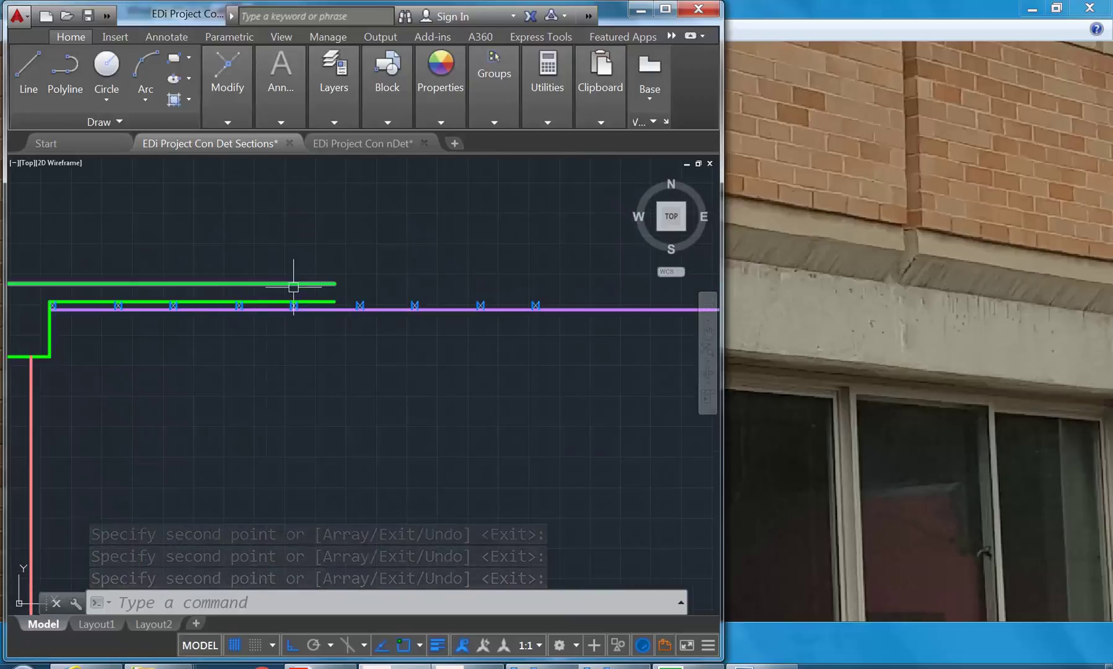
left_click(234, 119)
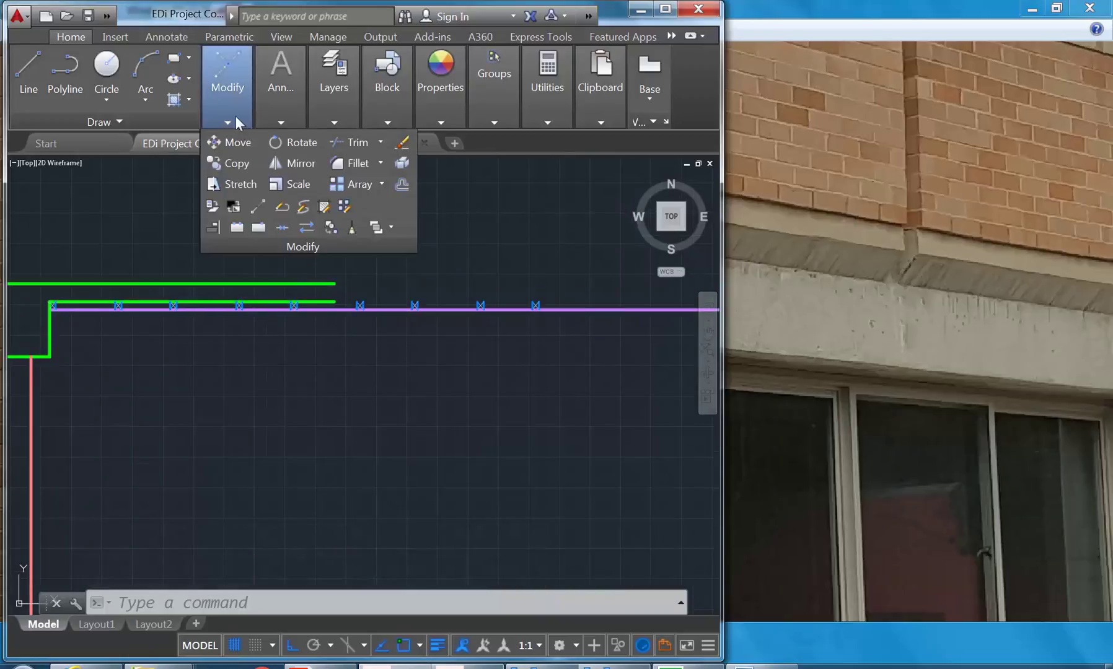
left_click(228, 184)
left_click(358, 315)
left_click(321, 266)
key("Return")
left_click(306, 246)
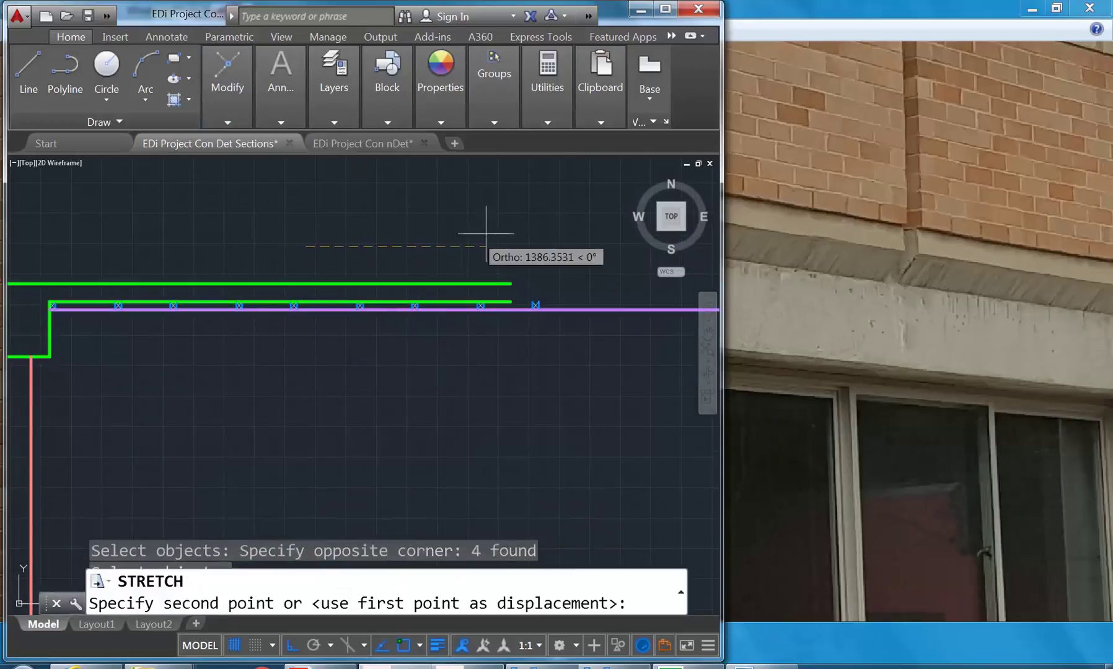
scroll(256, 251, "down", 3)
key("Escape")
key("Escape")
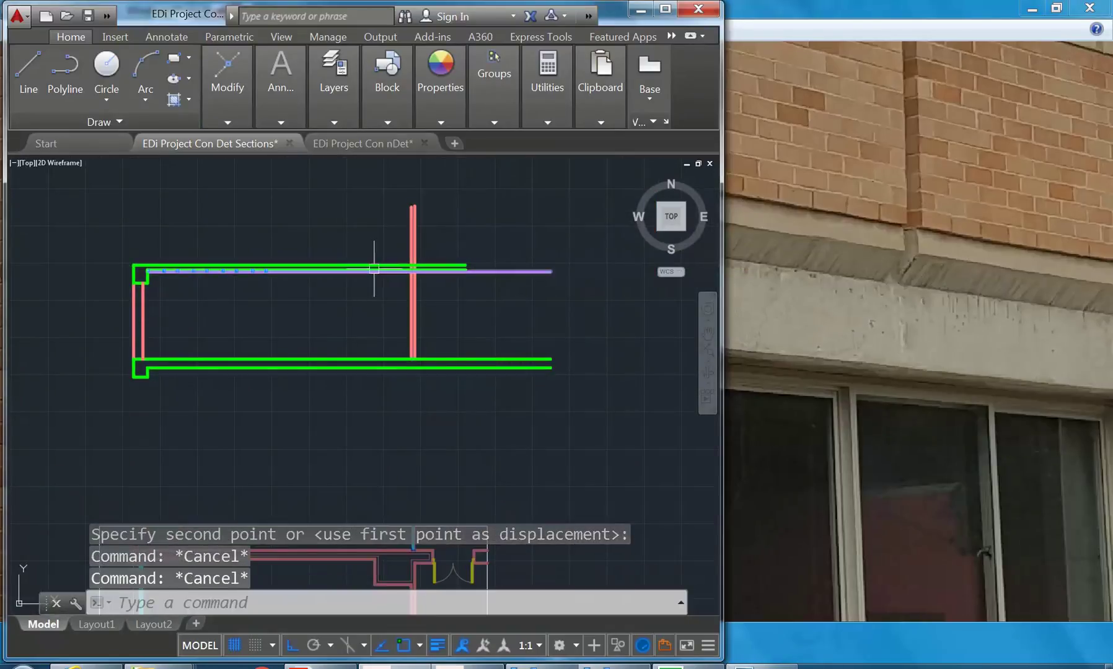
Step: Trim the interior wall's two lines where they cross and rise above the upper slab, ending them at its underside
scroll(374, 269, "up", 3)
scroll(347, 326, "up", 2)
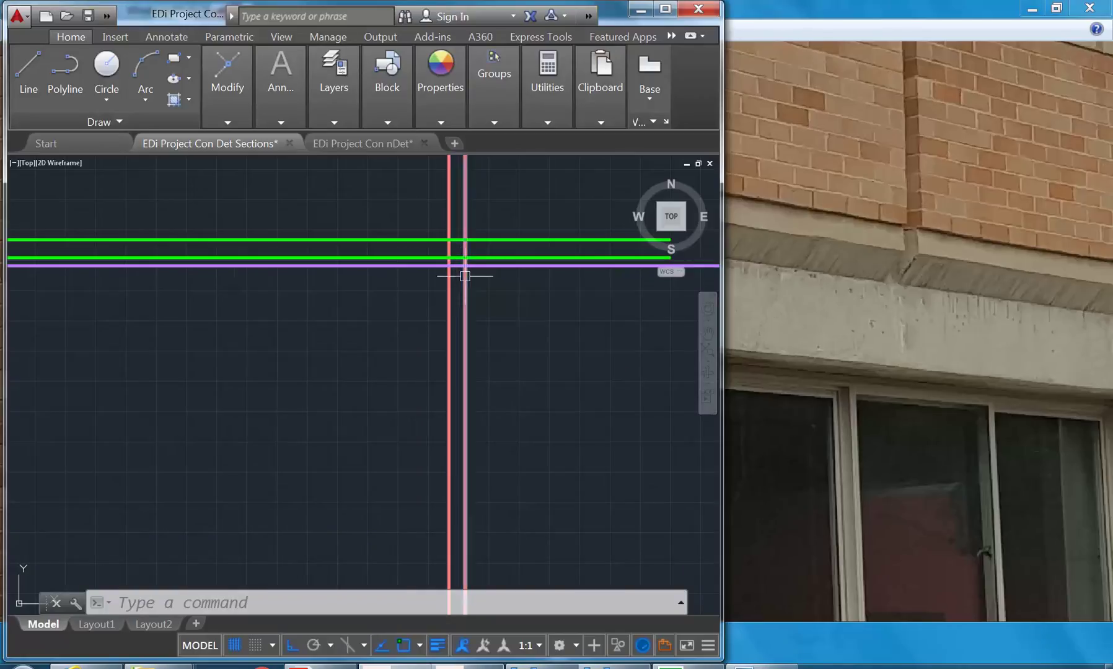
left_click(229, 93)
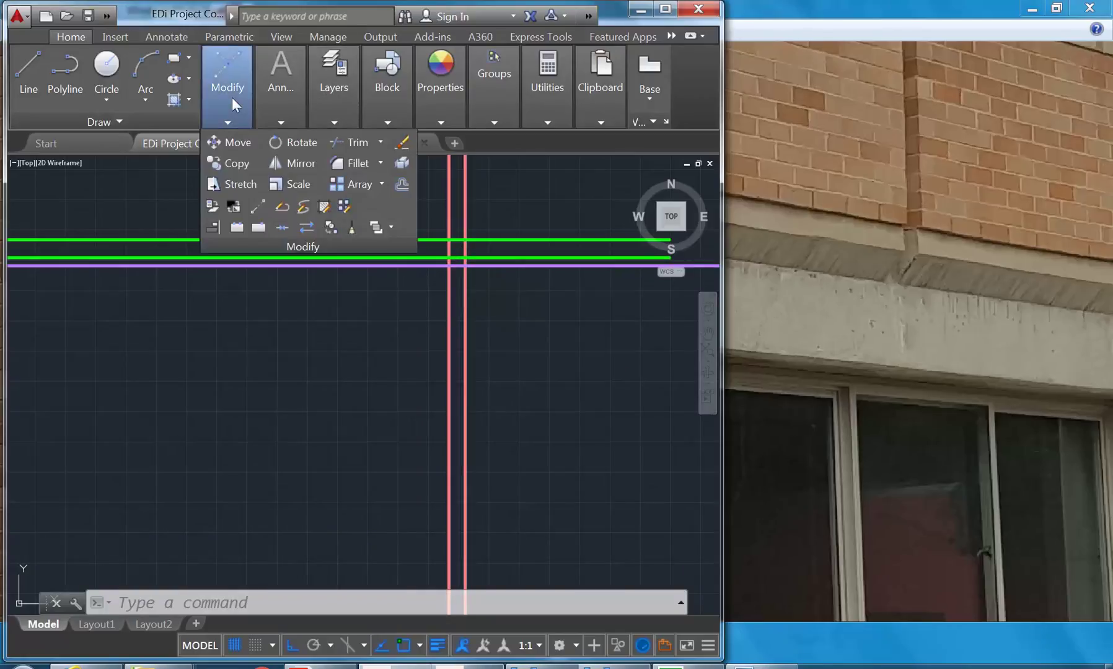
left_click(341, 142)
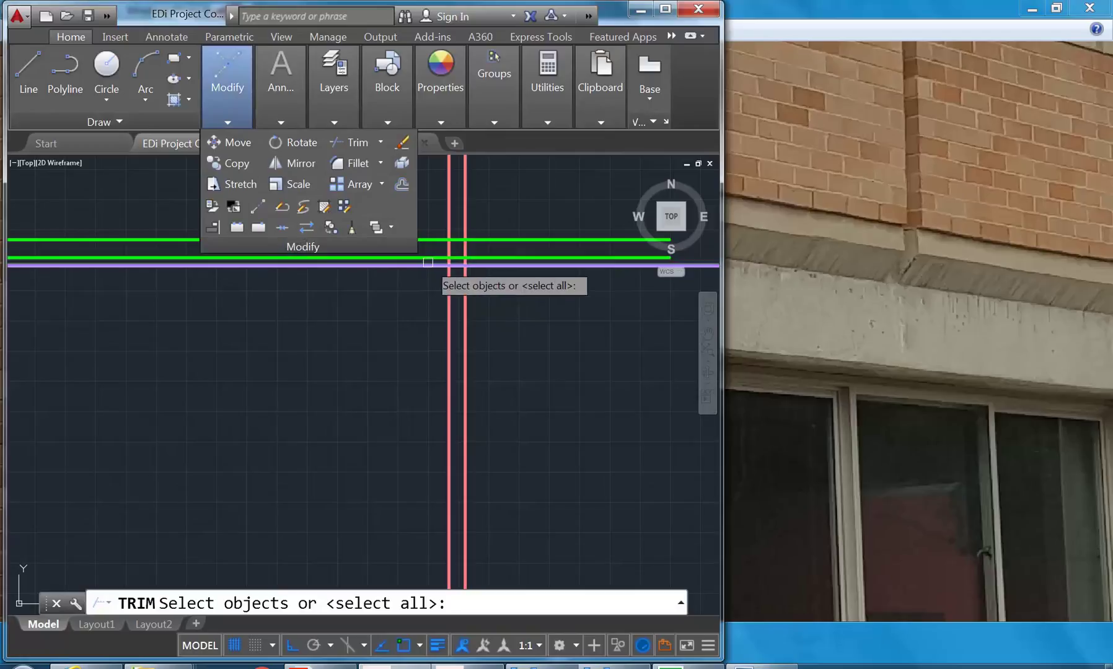
left_click(450, 231)
key("Return")
scroll(422, 218, "down", 3)
scroll(387, 293, "up", 3)
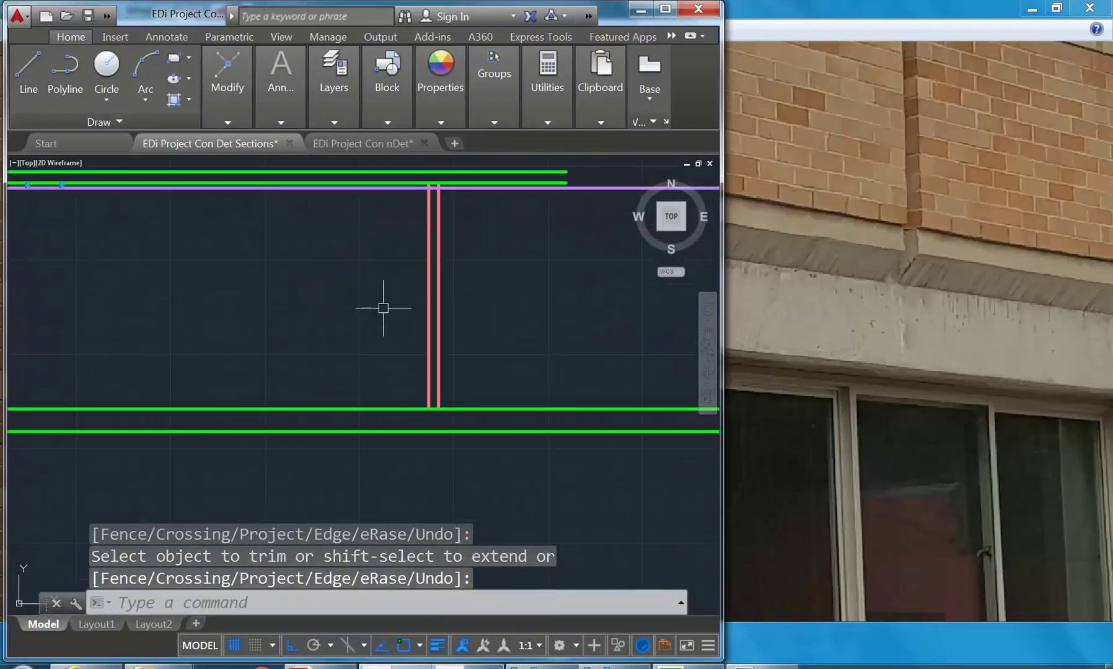
scroll(387, 358, "down", 4)
scroll(430, 356, "up", 4)
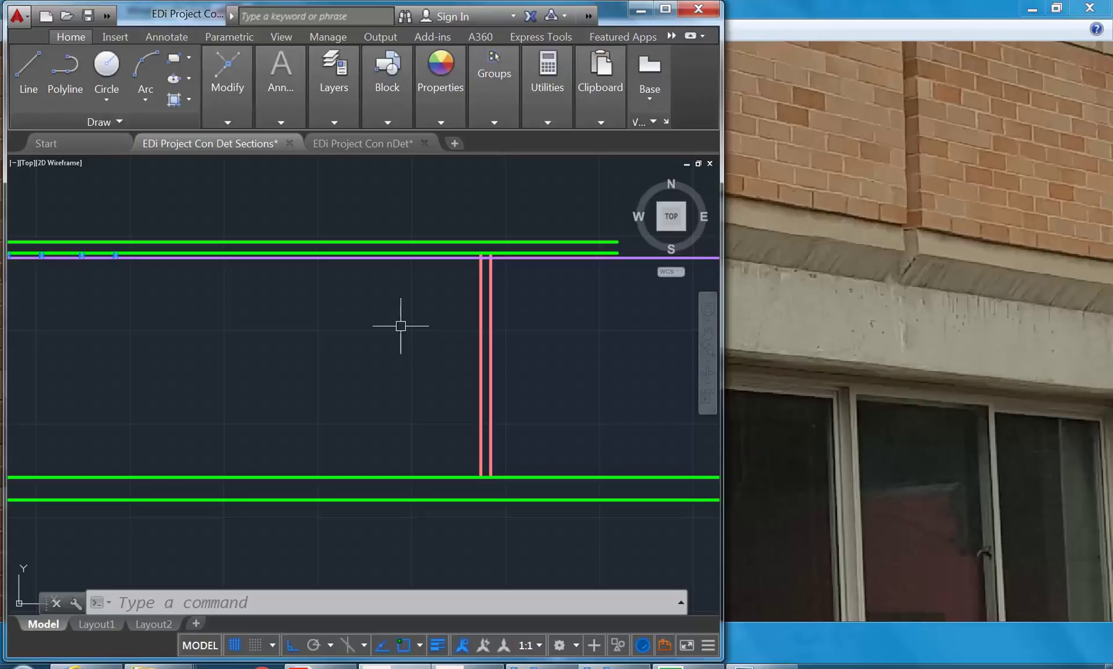
right_click(296, 602)
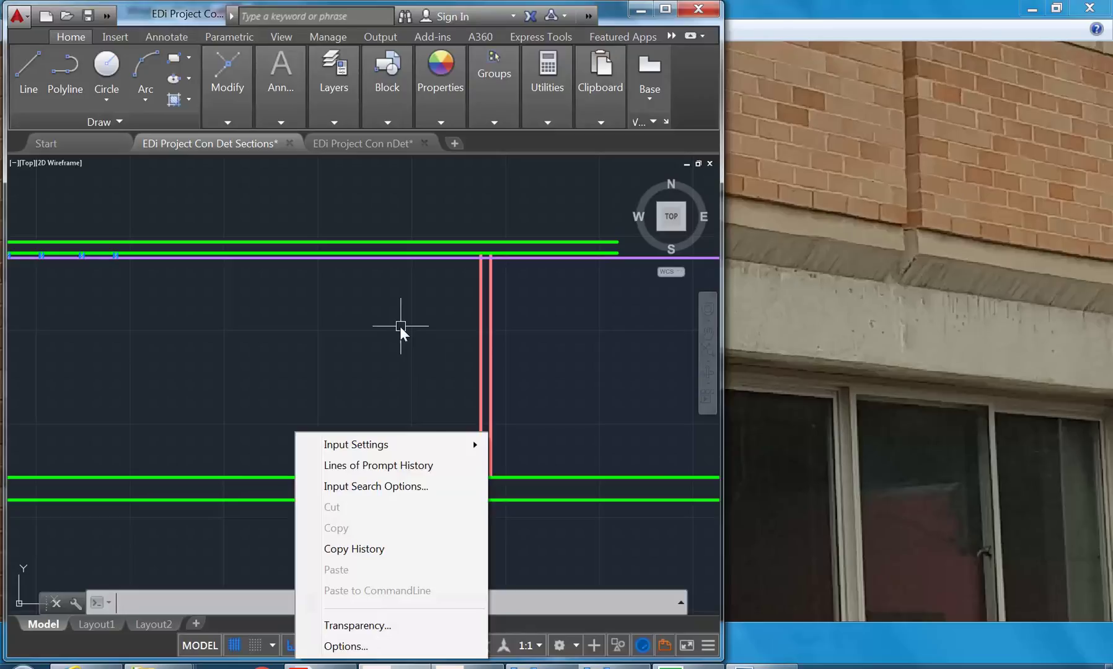
key("Escape")
key("Escape")
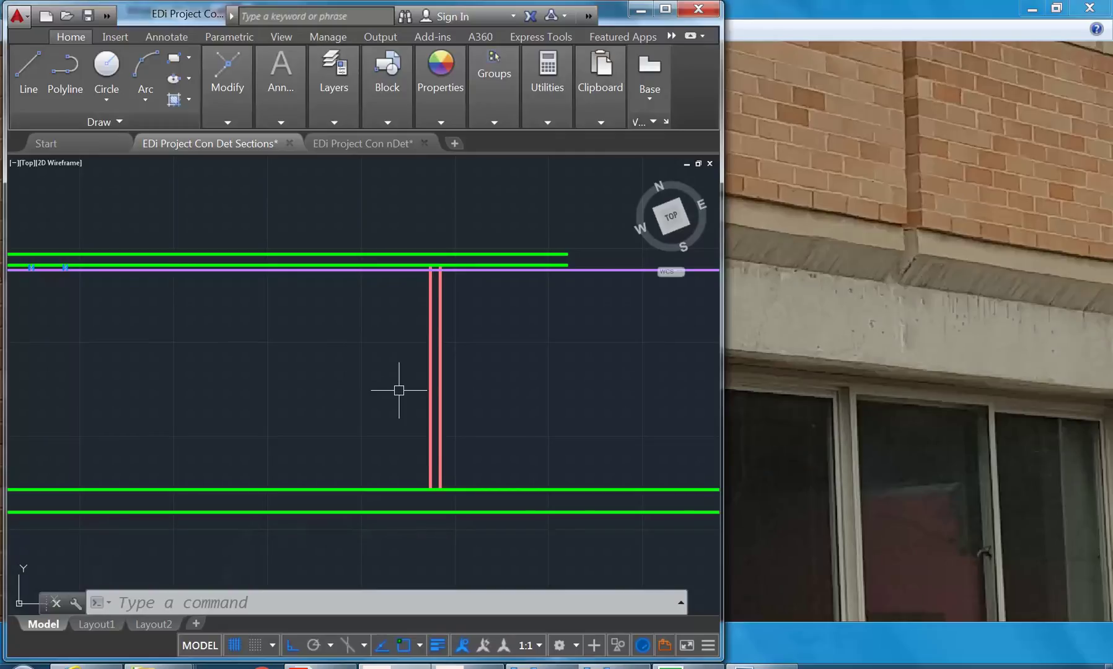
Step: Try a horizontal line from the upper beam's lower inner corner to just past the interior wall, and delete it
scroll(398, 391, "down", 3)
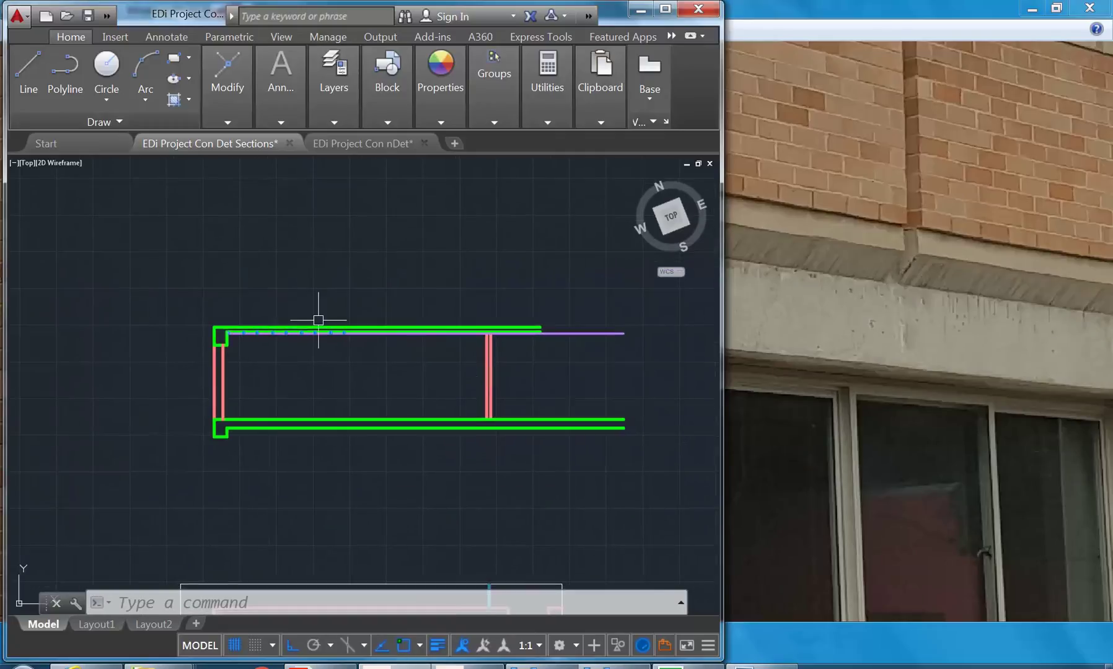
scroll(222, 311, "up", 2)
scroll(190, 196, "up", 2)
middle_click_drag(190, 195, 203, 199)
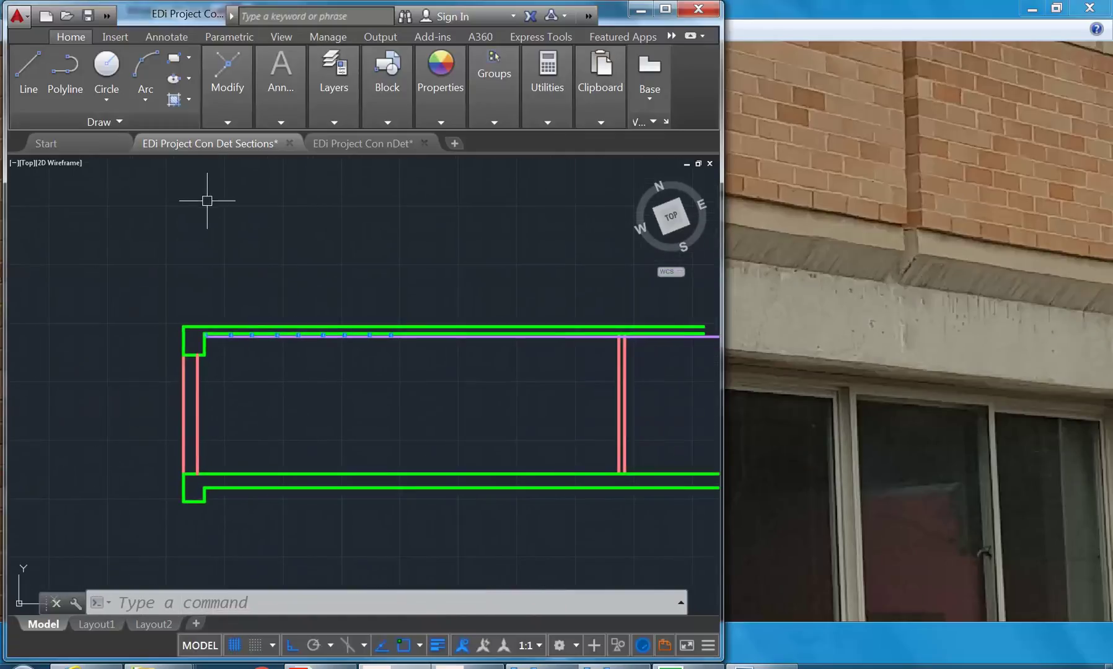
left_click(17, 78)
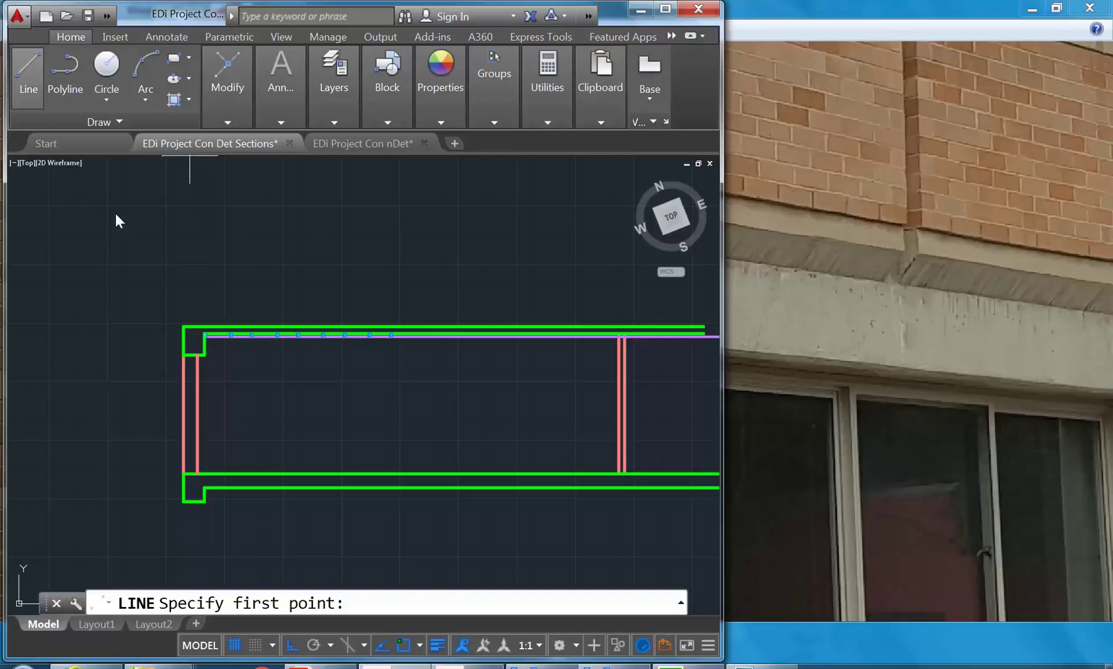
left_click(205, 355)
right_click(670, 379)
left_click(670, 382)
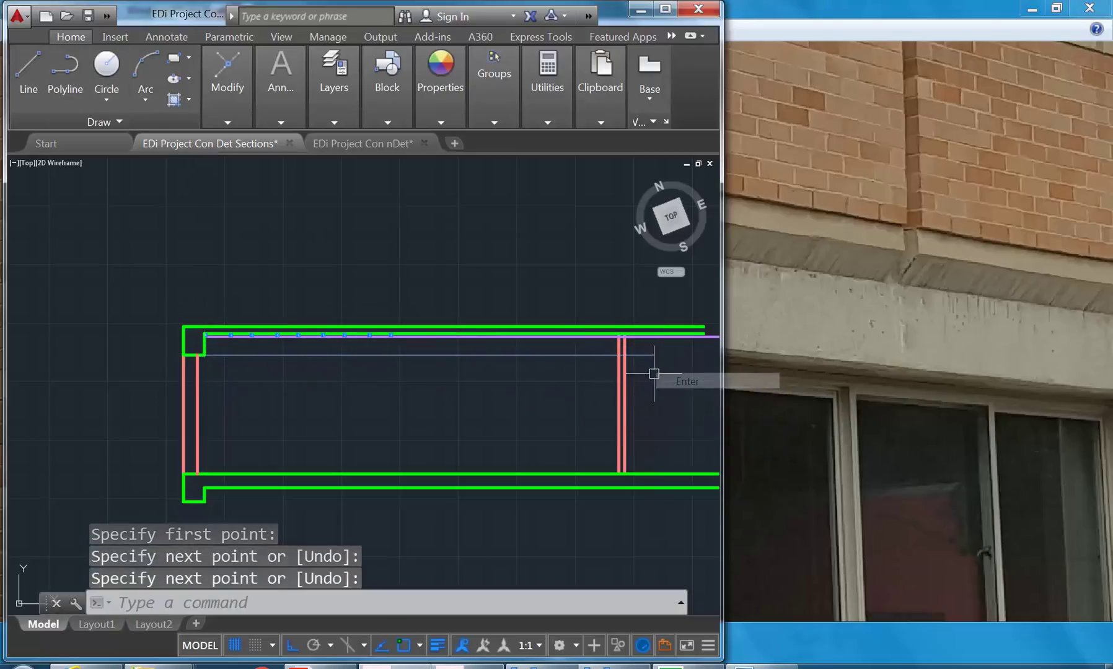
scroll(620, 366, "up", 2)
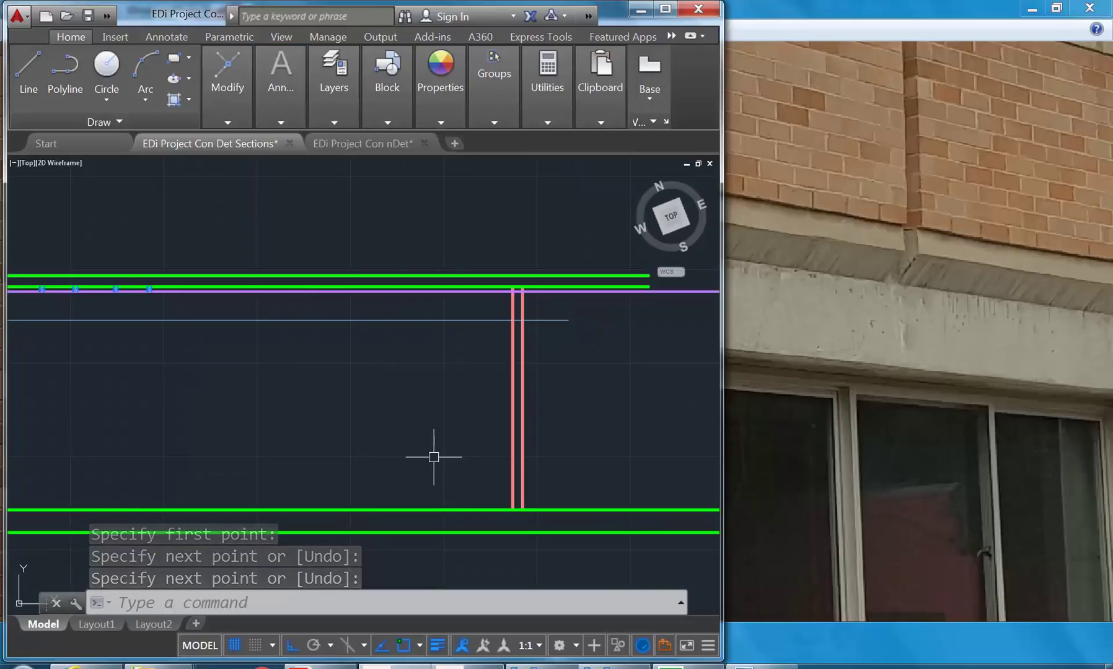
left_click(431, 319)
key("Delete")
Step: Examine the section's ceiling battens, slabs, edge beams and walls in relation to the floor plan below
scroll(389, 361, "down", 2)
scroll(389, 361, "down", 2)
scroll(410, 365, "up", 2)
scroll(397, 367, "down", 3)
middle_click_drag(397, 366, 372, 218)
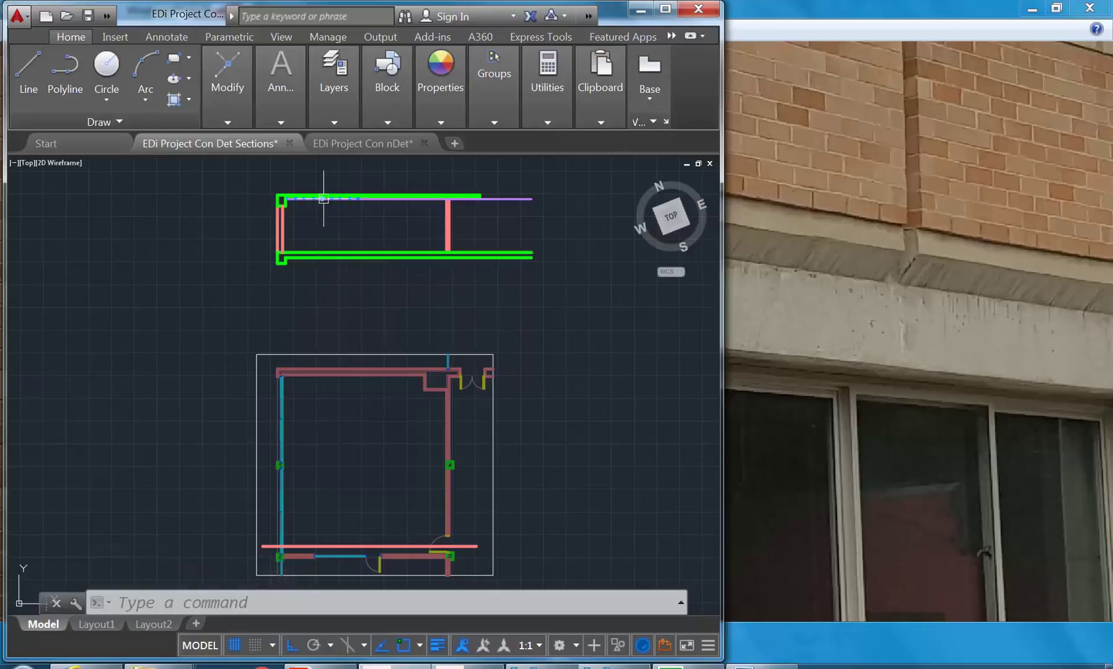
scroll(323, 201, "up", 6)
scroll(323, 287, "down", 2)
scroll(323, 288, "down", 2)
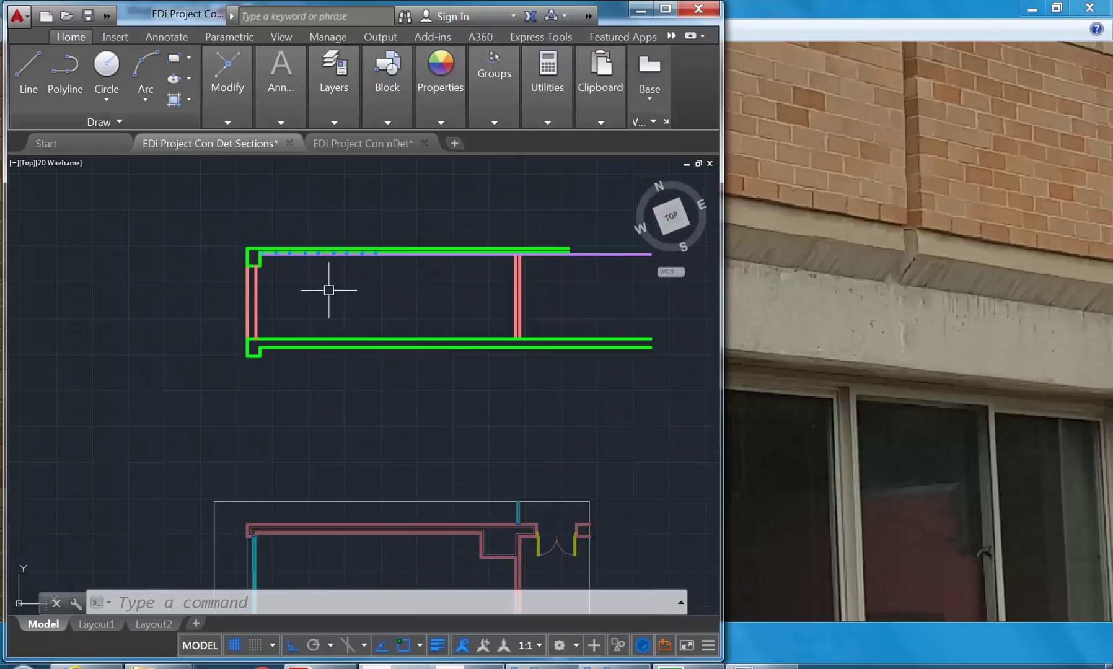
scroll(266, 303, "up", 6)
scroll(247, 355, "down", 4)
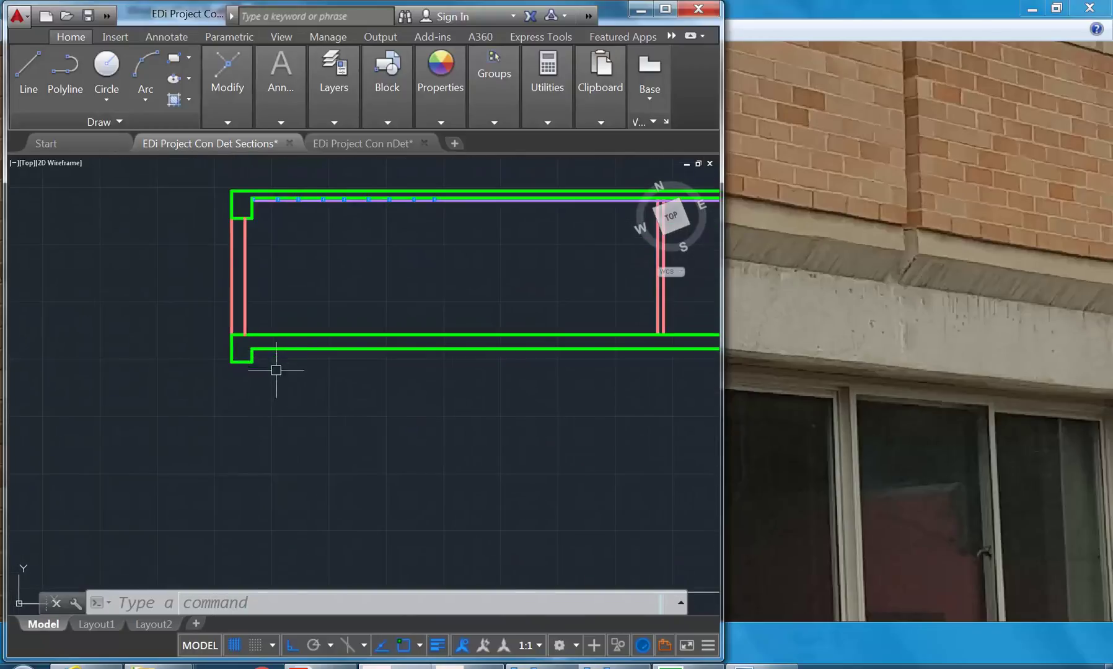
middle_click_drag(248, 310, 281, 299)
scroll(265, 296, "down", 3)
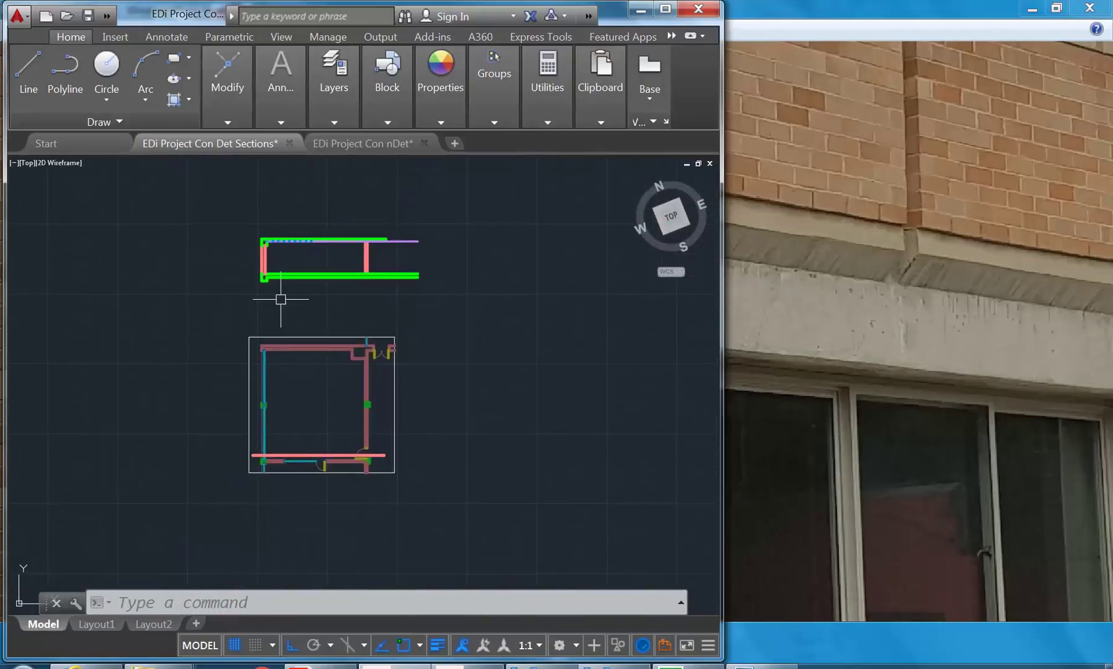
Step: Copy the clipped floor plan reference horizontally about 22,200 mm to the right of the original
left_click(273, 338)
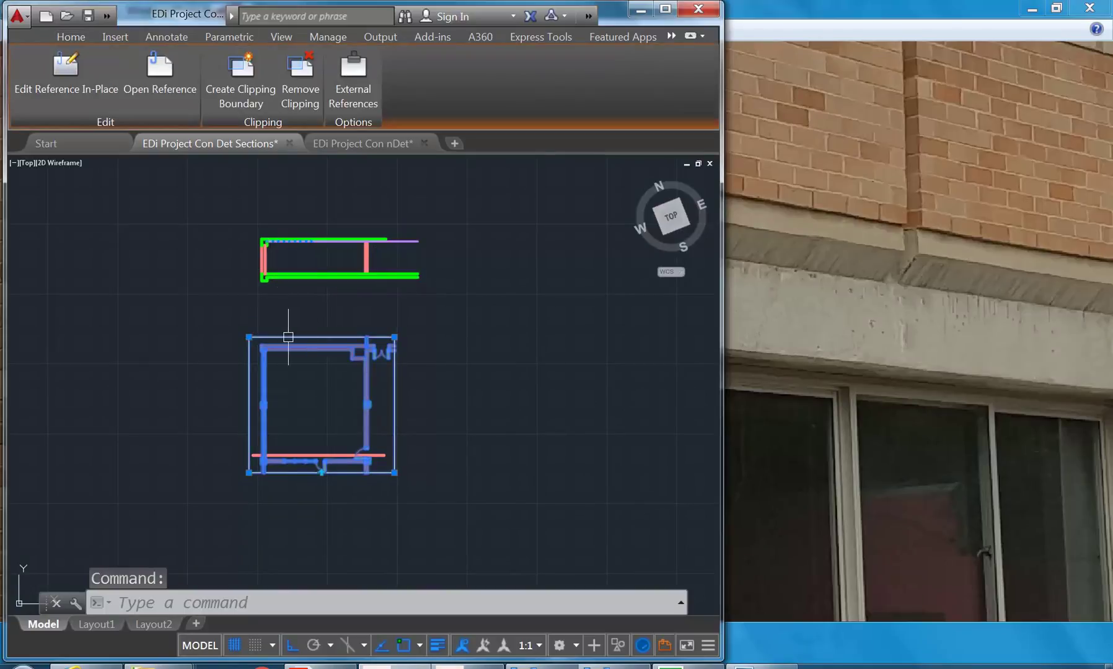
left_click(71, 37)
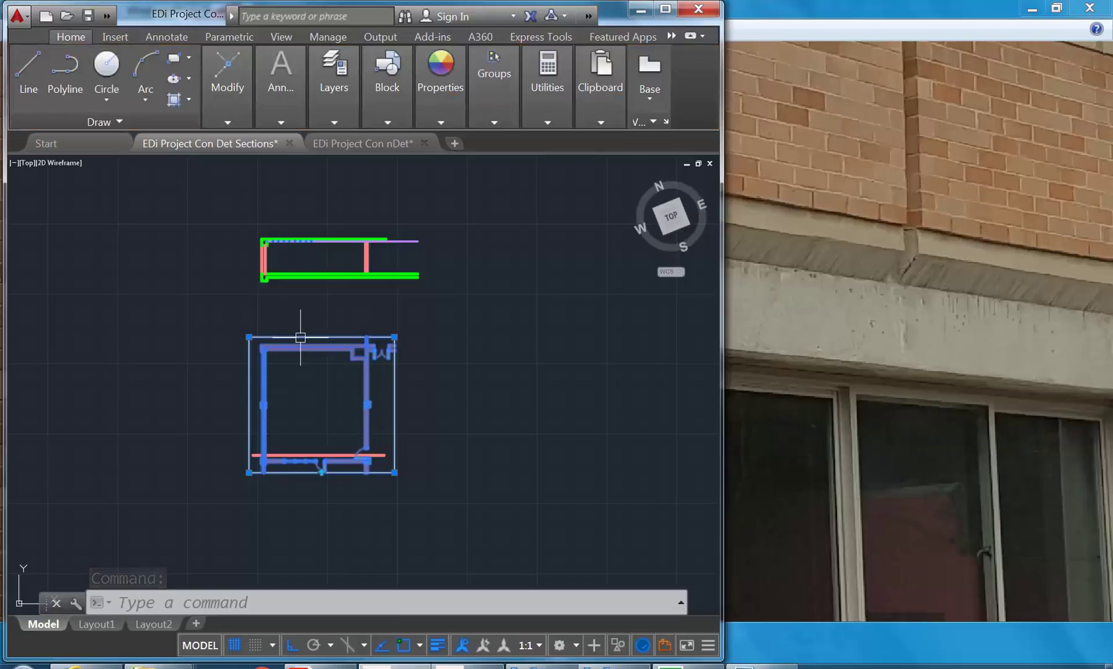
left_click(227, 77)
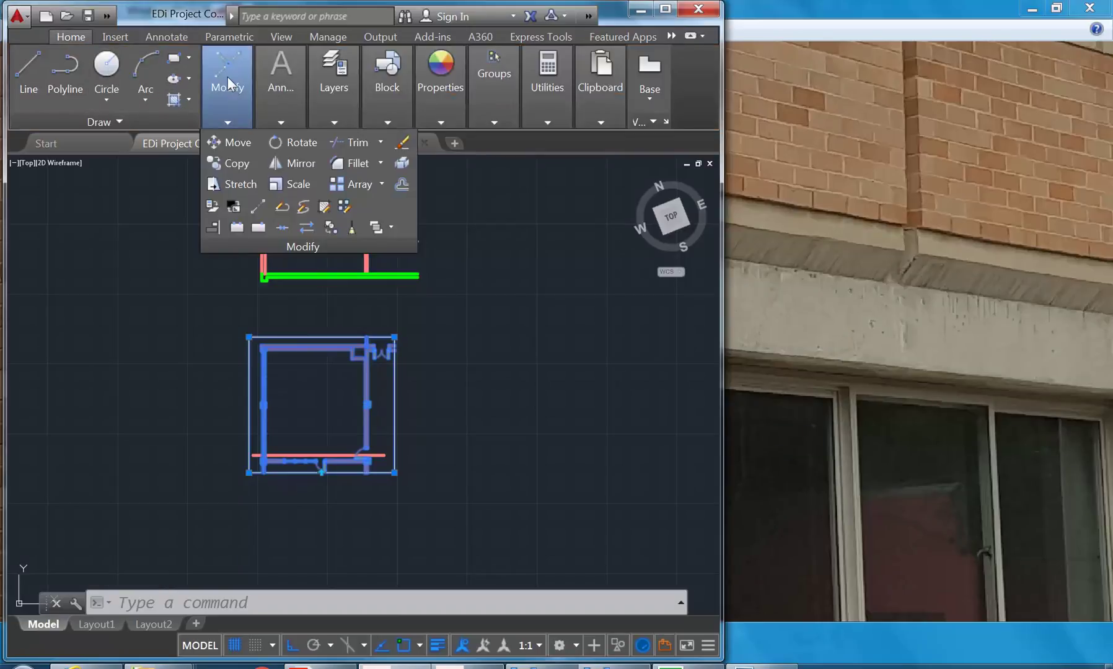
left_click(231, 164)
left_click(308, 396)
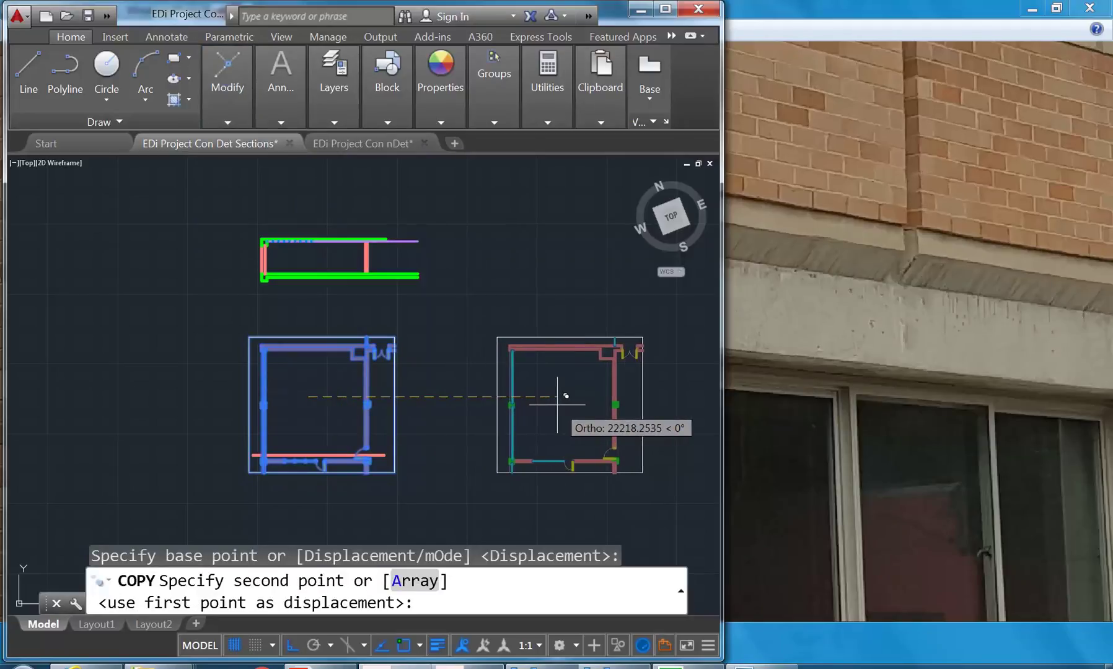
left_click(566, 395)
right_click(466, 259)
left_click(487, 269)
middle_click_drag(487, 268, 330, 186)
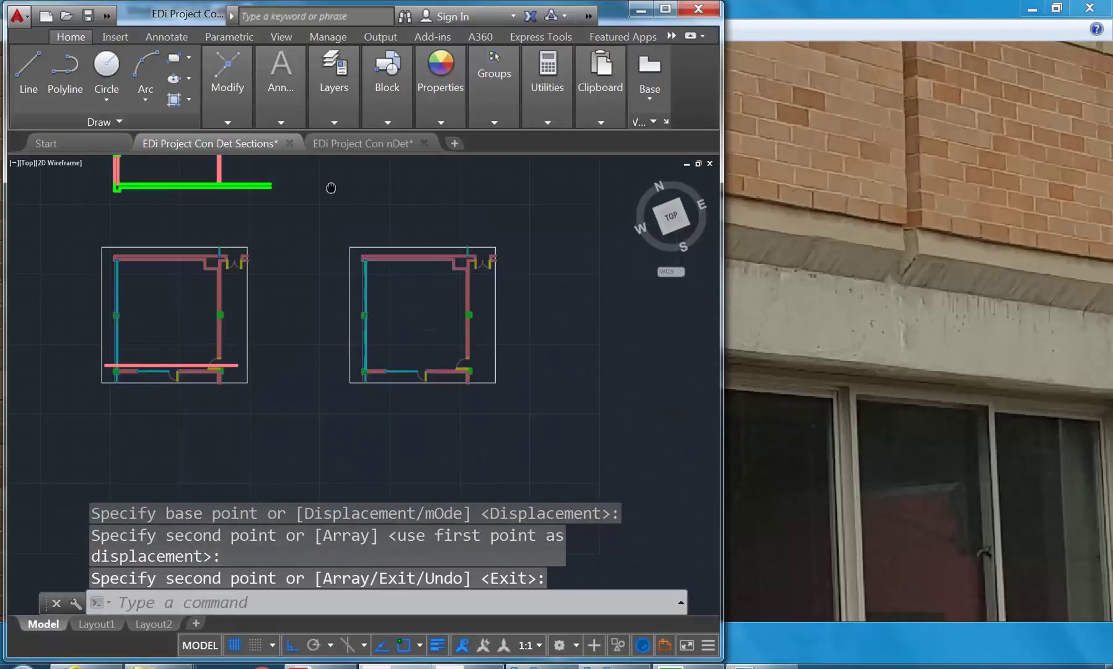
Step: Rotate the copied floor plan reference 270° about a point inside the room
left_click(389, 239)
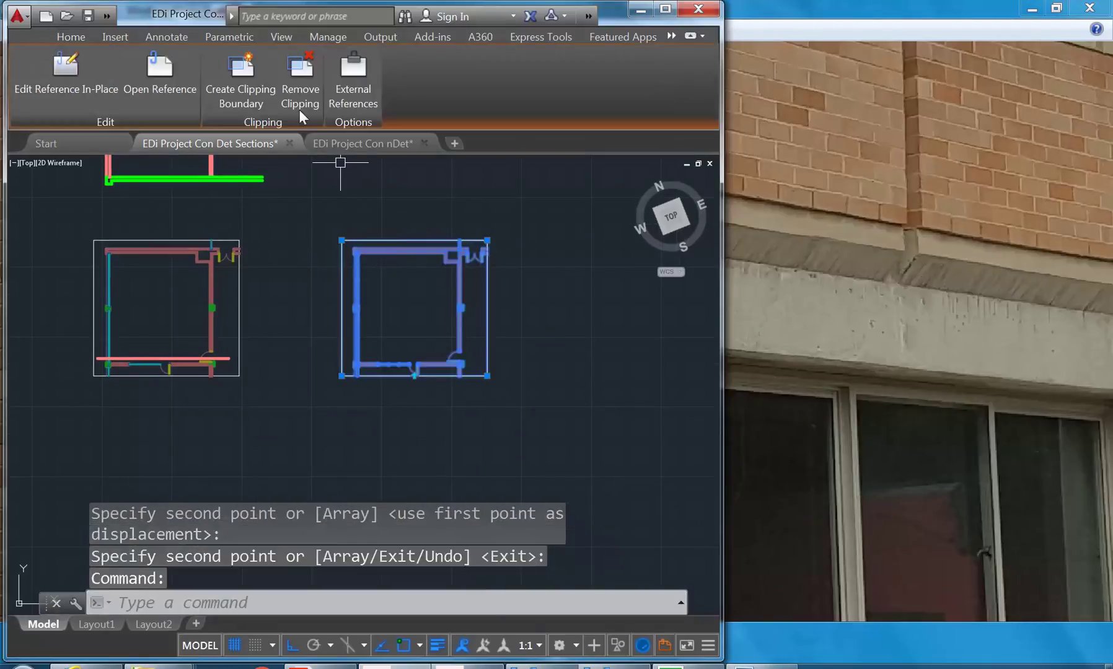
left_click(70, 37)
left_click(239, 99)
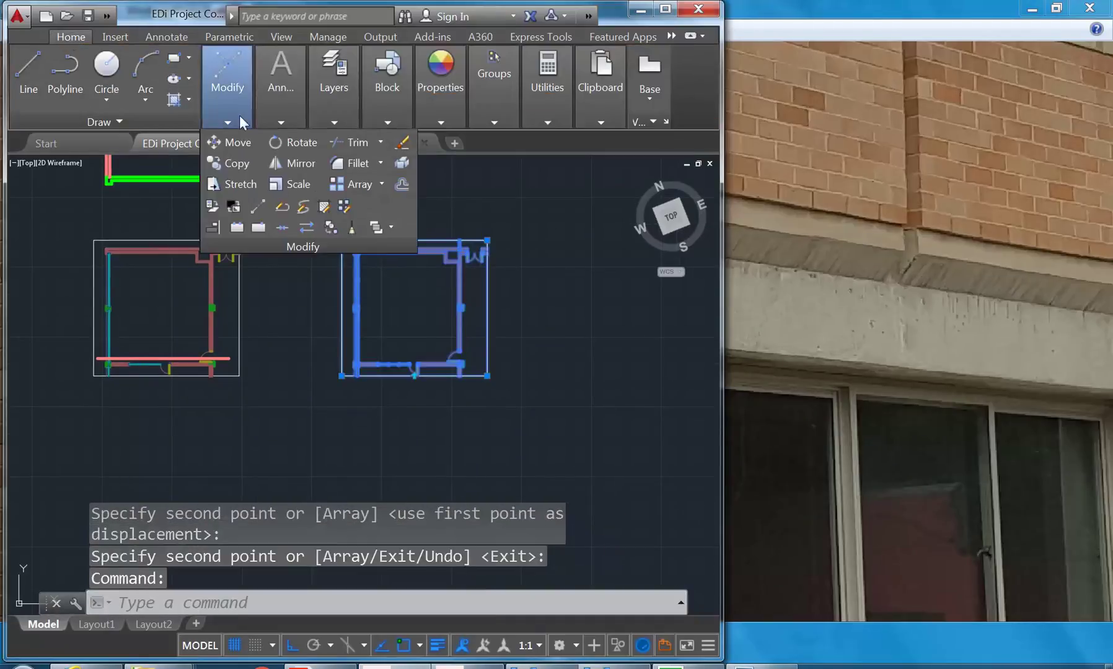
left_click(291, 142)
left_click(398, 294)
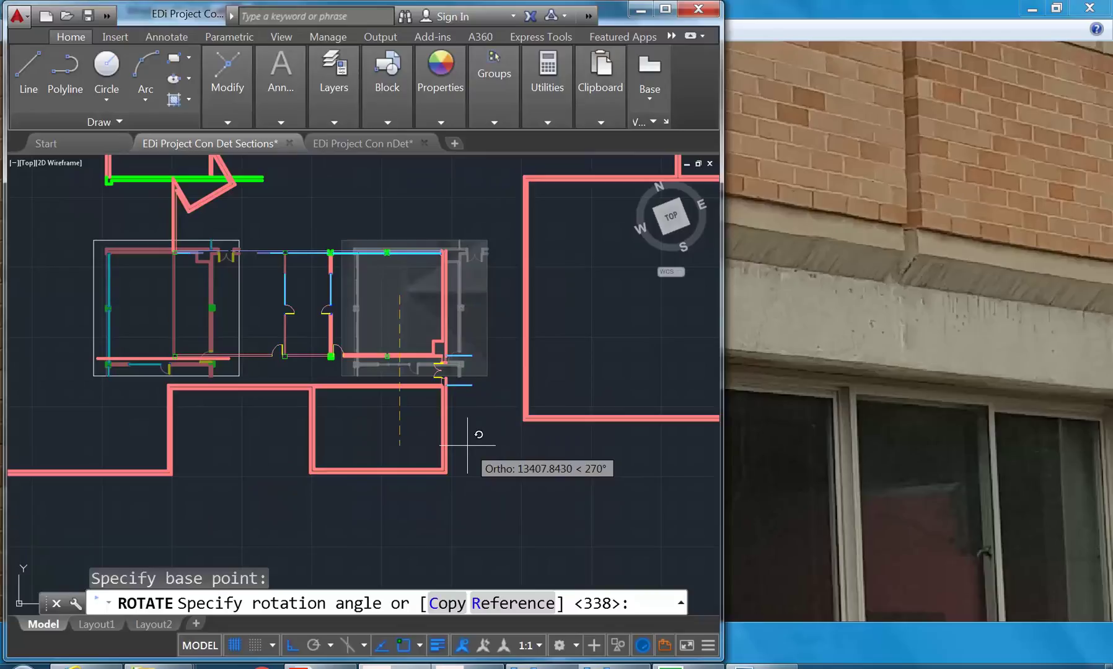
left_click(467, 445)
Step: Examine the cutting line across the original plan in comparison with the rotated plan beside it
mouse_move(304, 206)
middle_mouse_down()
mouse_move(303, 239)
mouse_move(339, 248)
middle_mouse_up()
scroll(305, 244, "up", 2)
scroll(305, 243, "down", 2)
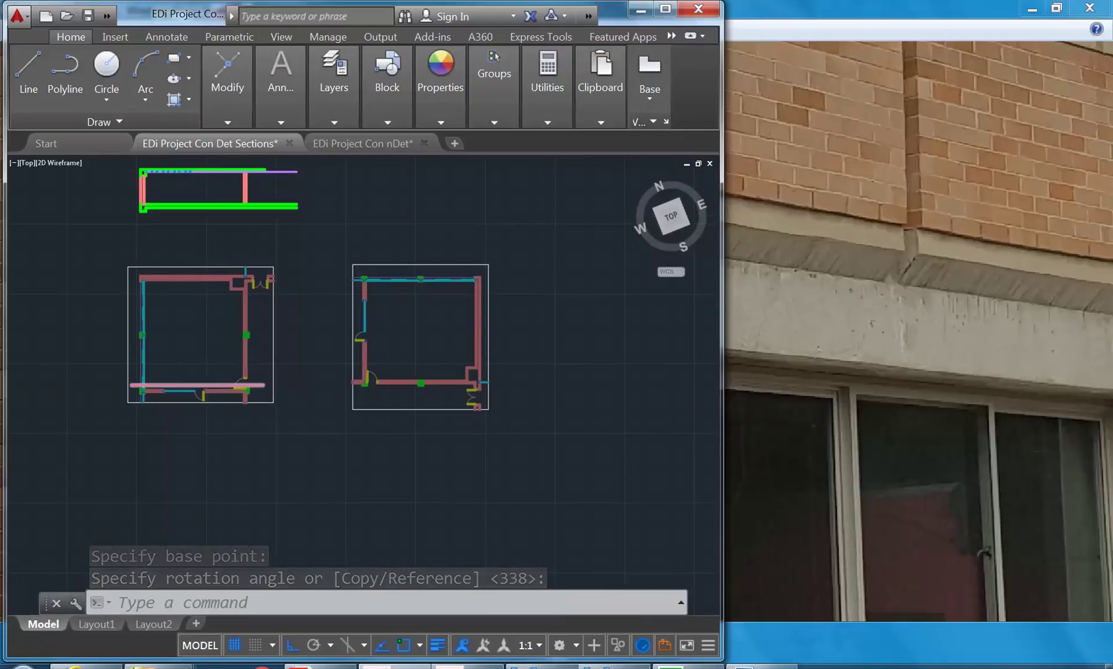
scroll(185, 375, "up", 4)
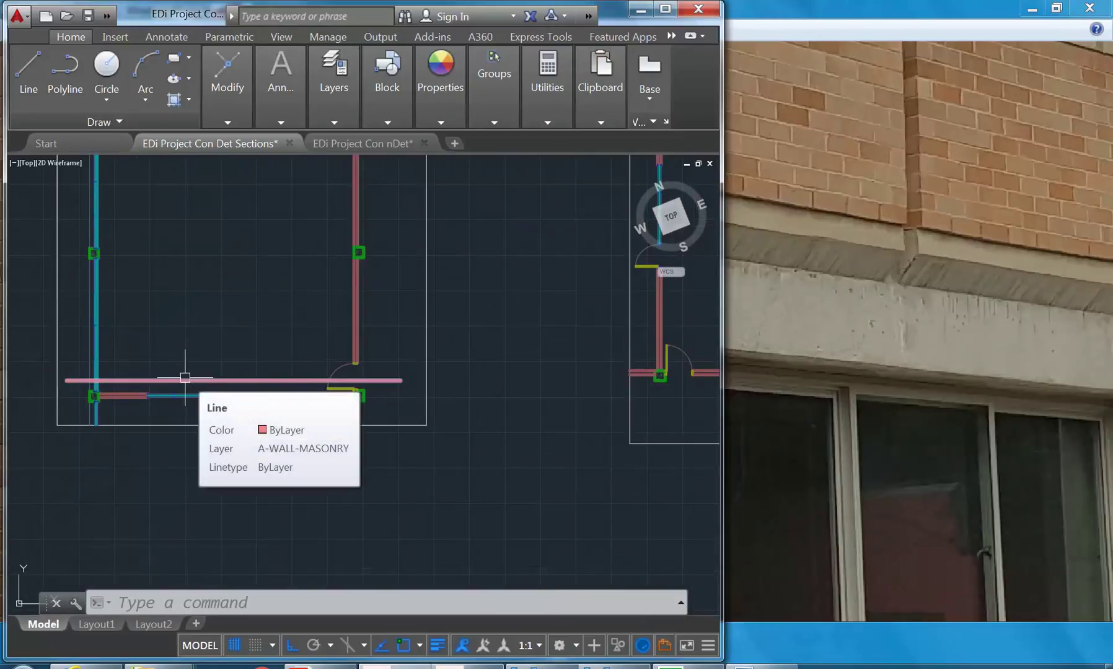
left_click(185, 378)
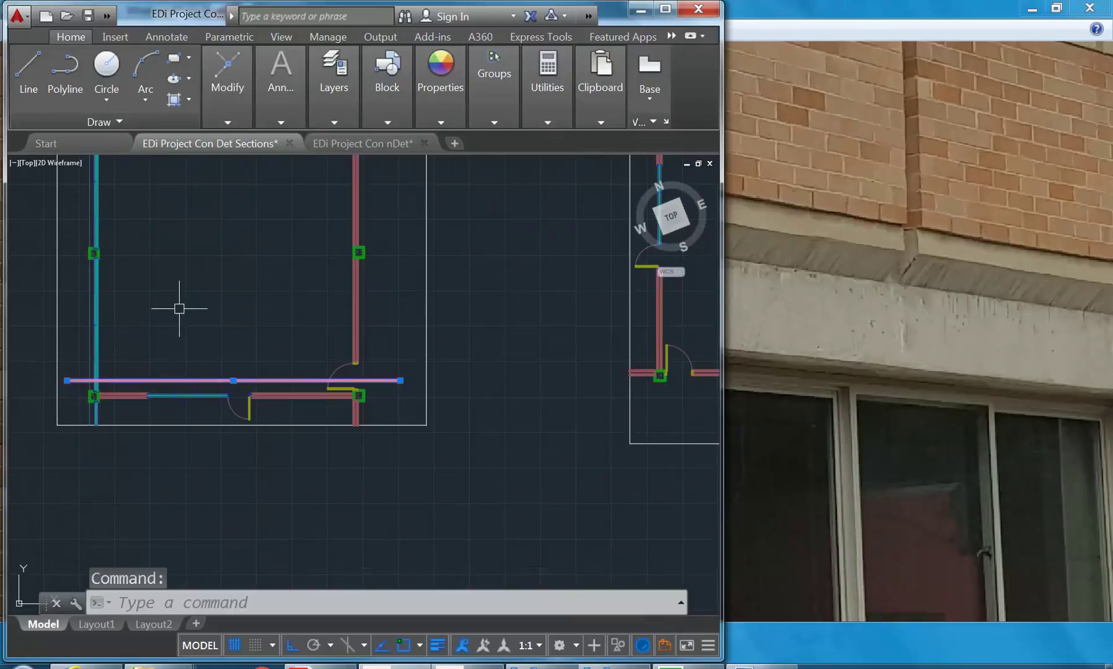
scroll(186, 313, "down", 4)
middle_click_drag(198, 323, 211, 342)
key("Escape")
key("Escape")
scroll(433, 293, "up", 2)
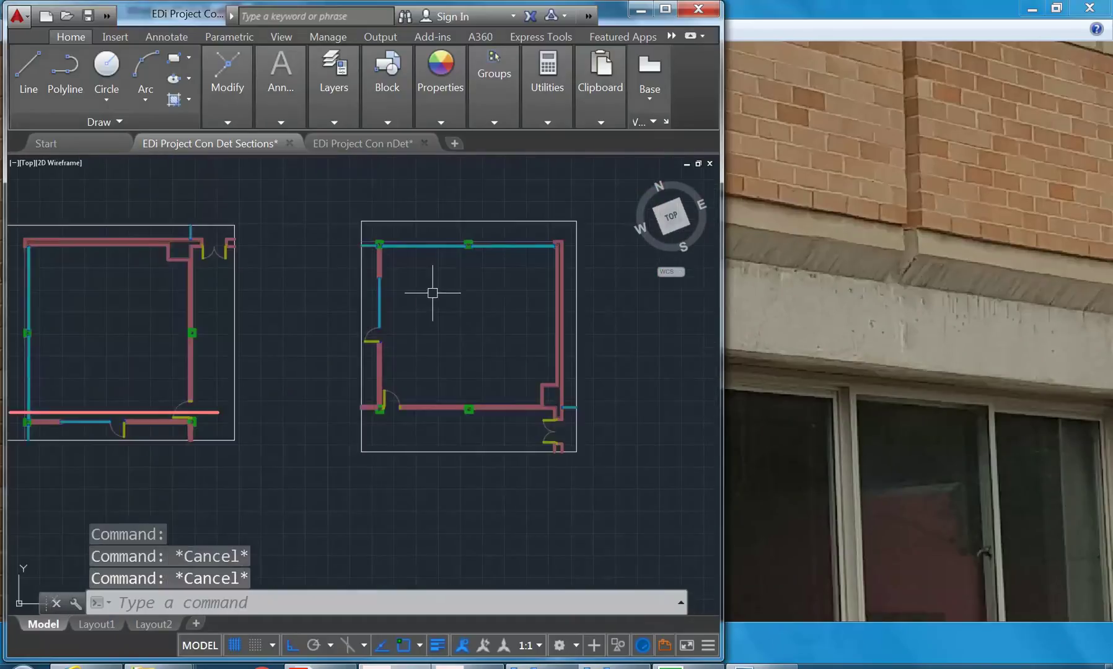
middle_click_drag(432, 293, 401, 313)
Step: Draw a horizontal cutting line about 15,400 mm long across the rotated plan below the left wall's door, extending past both sides
left_click(18, 86)
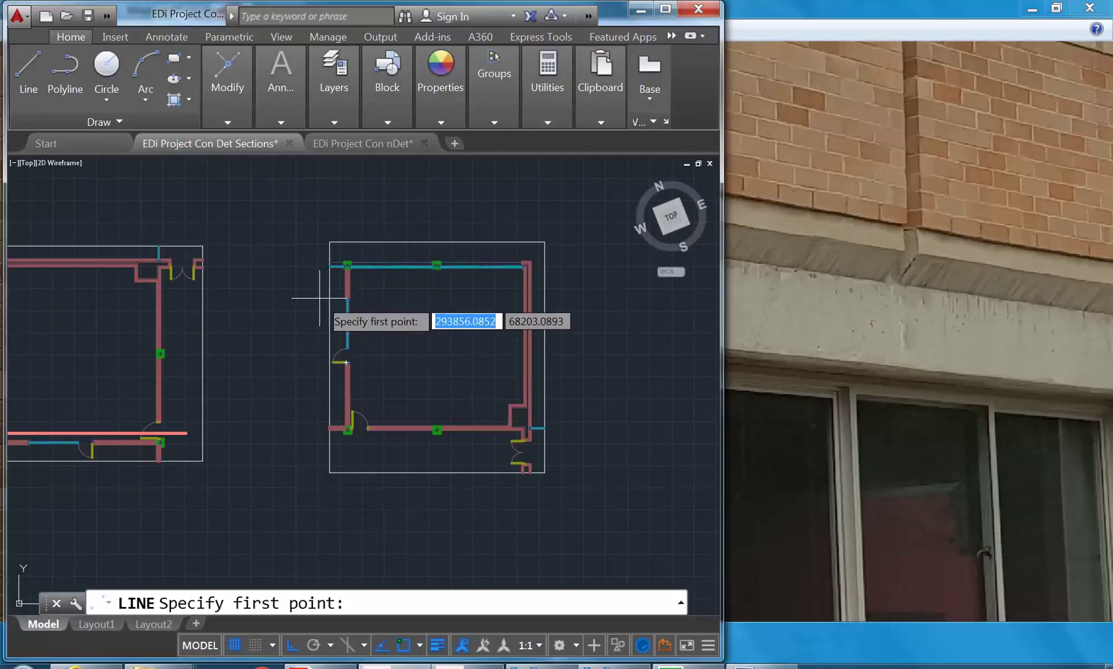
scroll(323, 300, "up", 6)
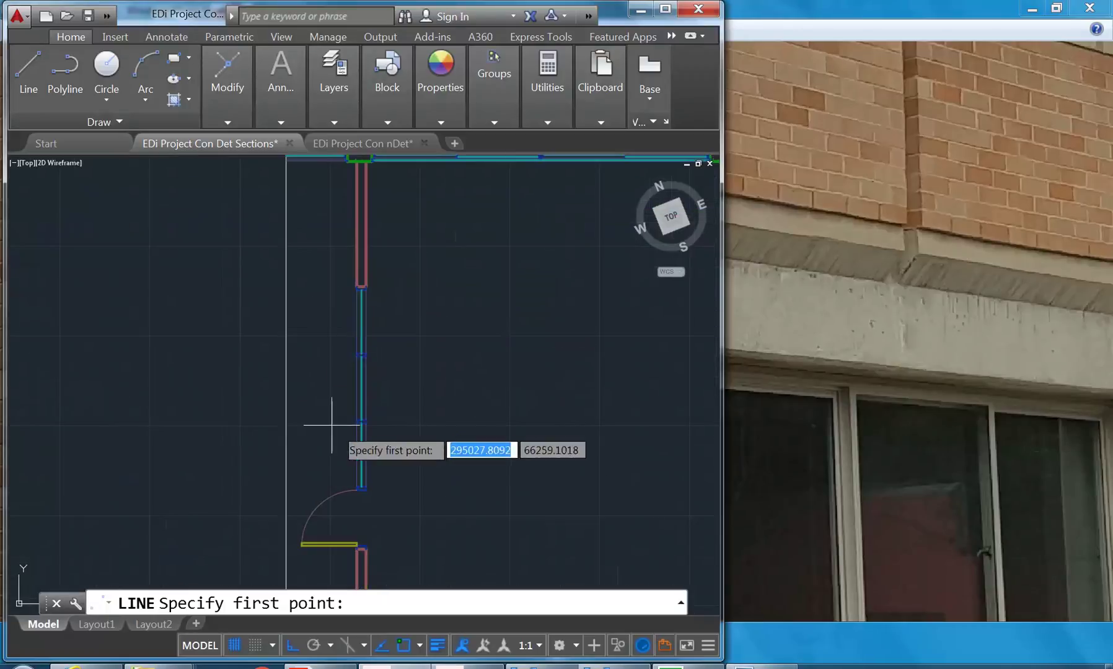
scroll(397, 566, "down", 3)
scroll(306, 323, "down", 3)
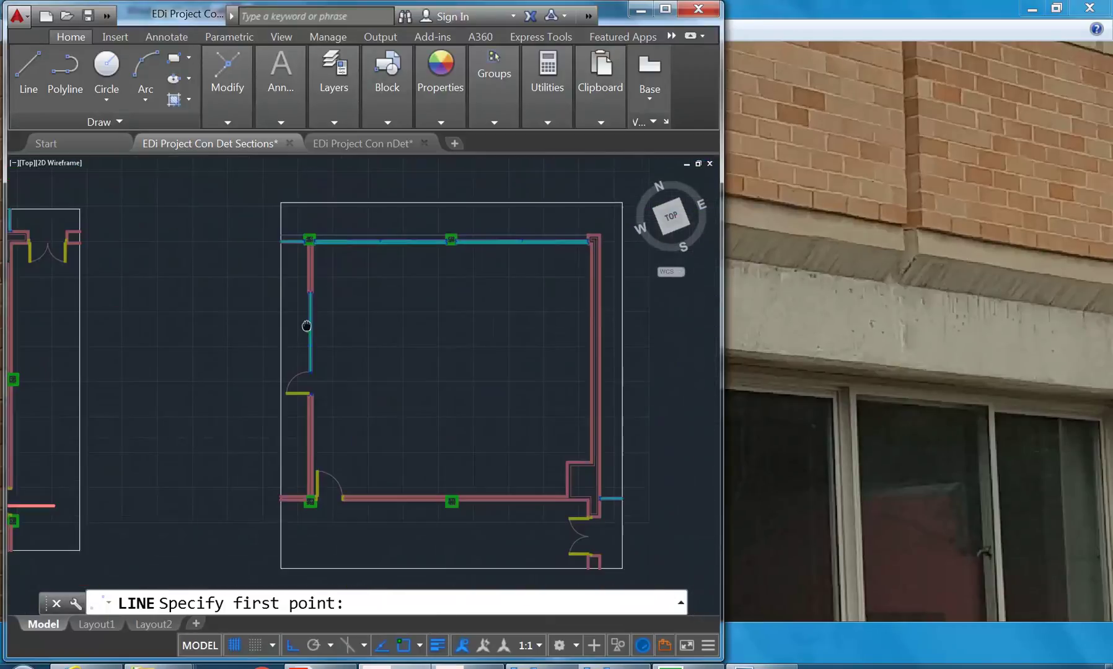
scroll(305, 376, "up", 3)
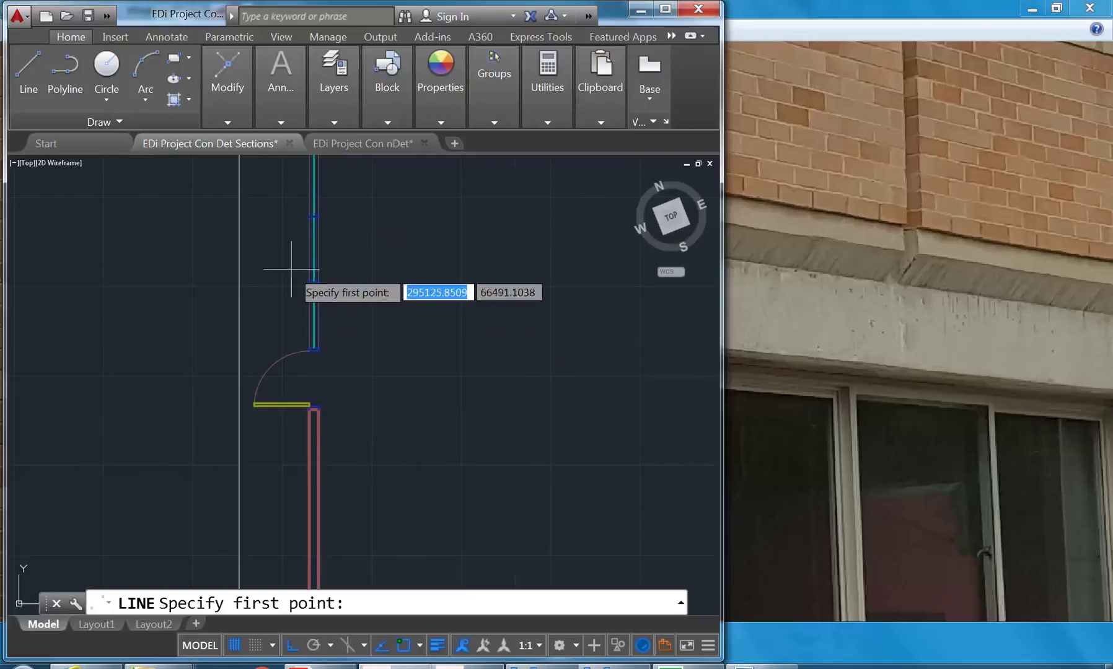
scroll(307, 354, "down", 3)
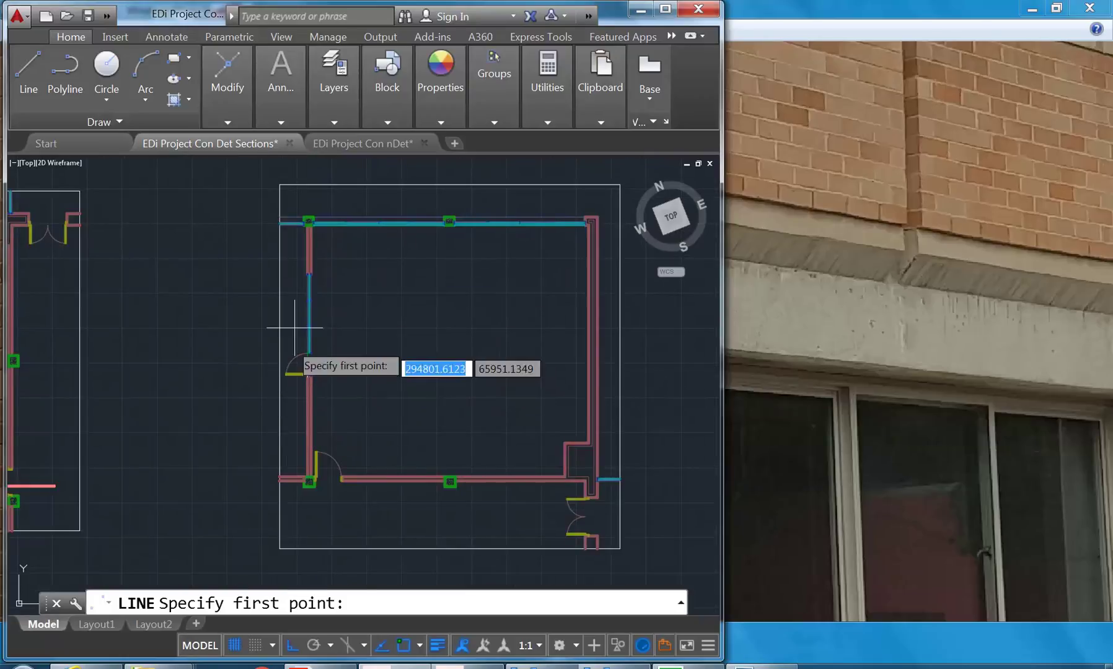
left_click(239, 406)
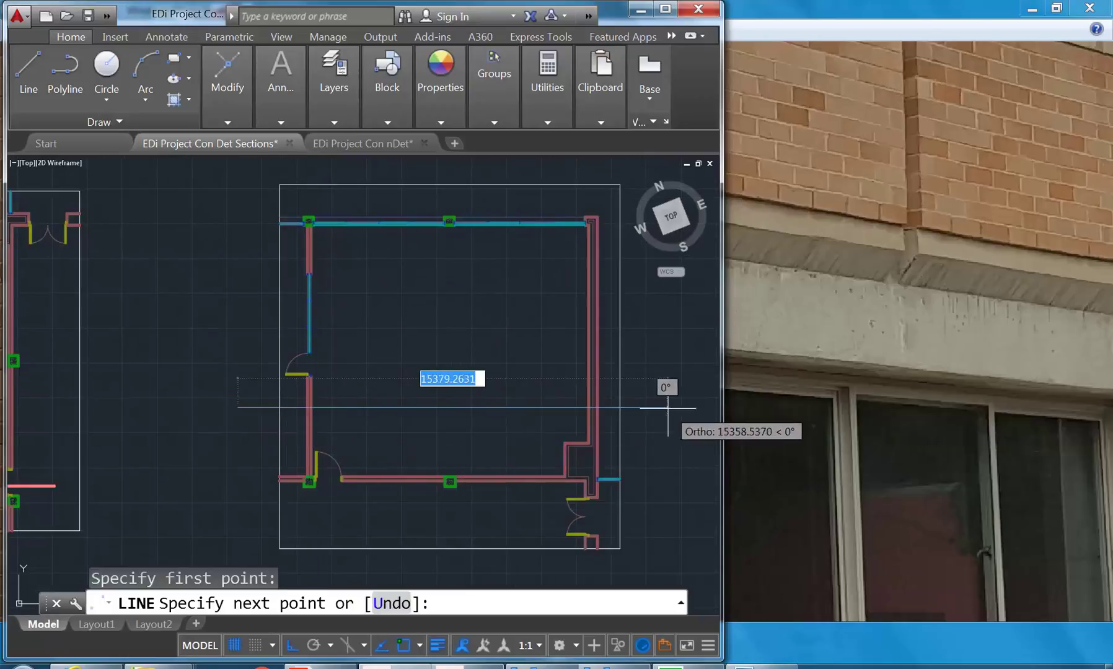
right_click(598, 359)
left_click(617, 363)
scroll(551, 354, "down", 3)
middle_click_drag(550, 355, 434, 387)
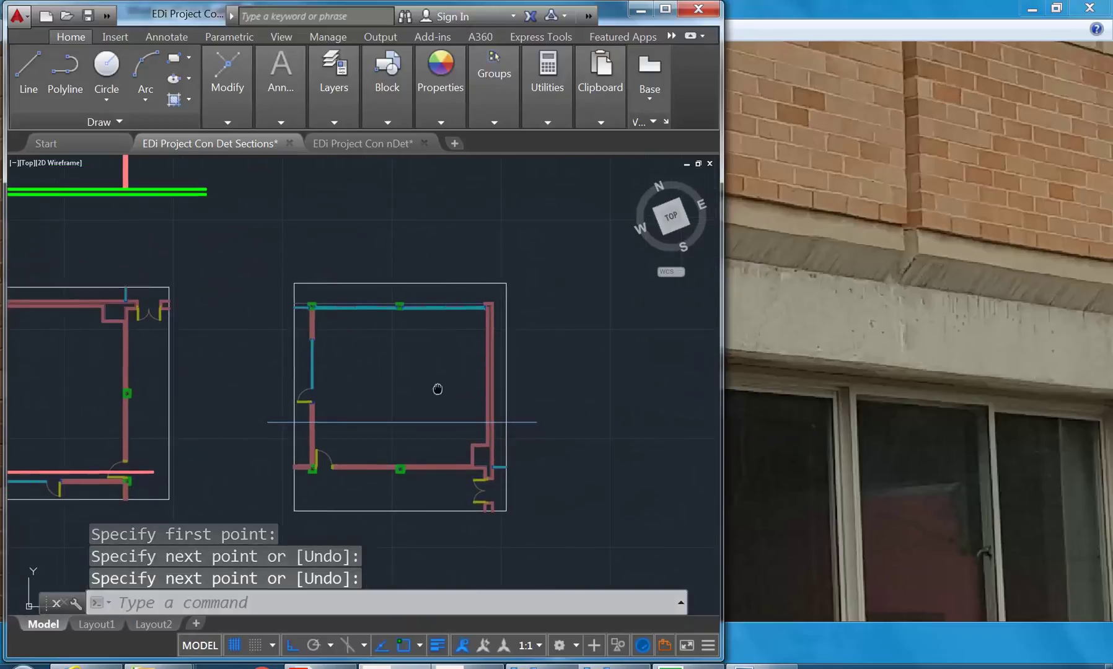
mouse_move(389, 474)
middle_mouse_down()
mouse_move(367, 397)
mouse_move(350, 397)
mouse_move(434, 383)
mouse_move(199, 391)
middle_mouse_up()
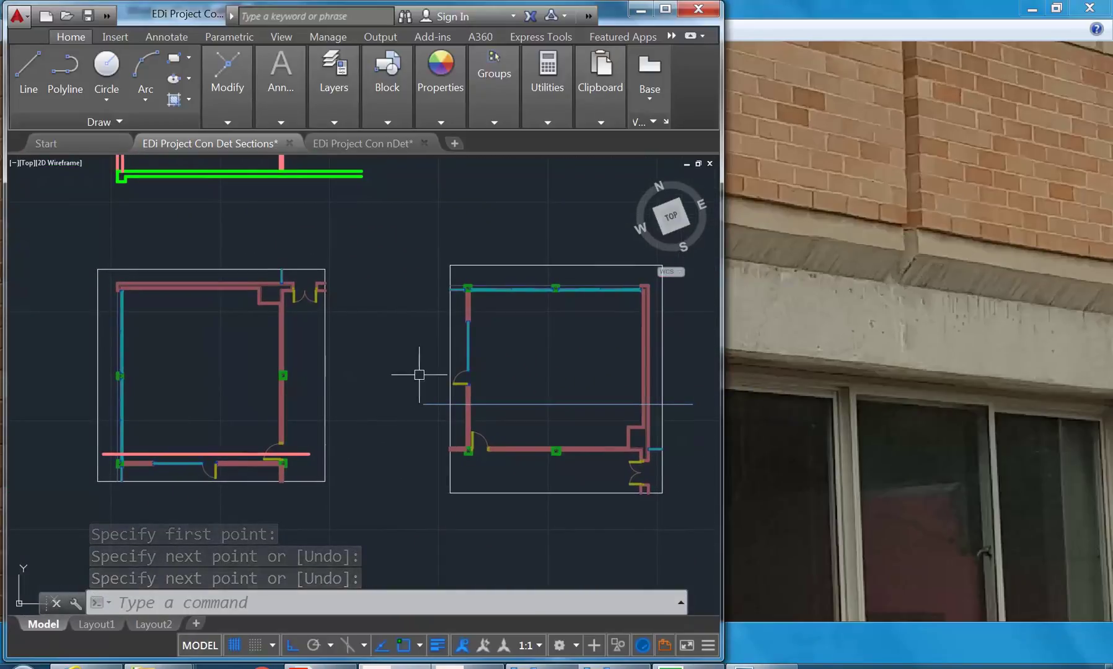
middle_click_drag(416, 373, 383, 396)
scroll(316, 263, "down", 2)
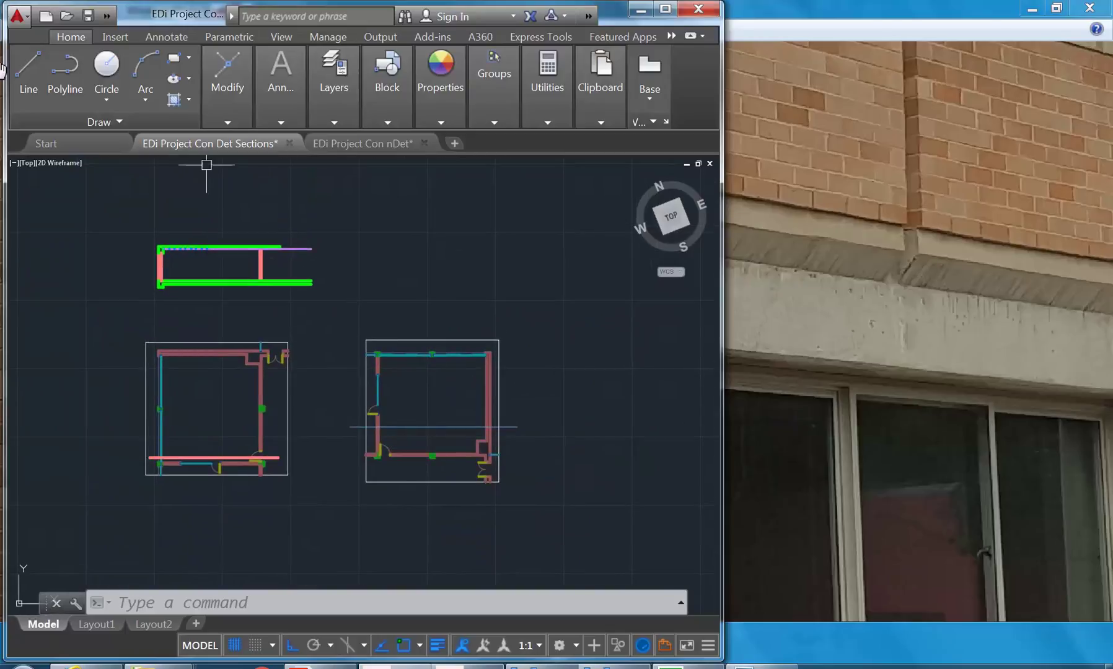
left_click(25, 80)
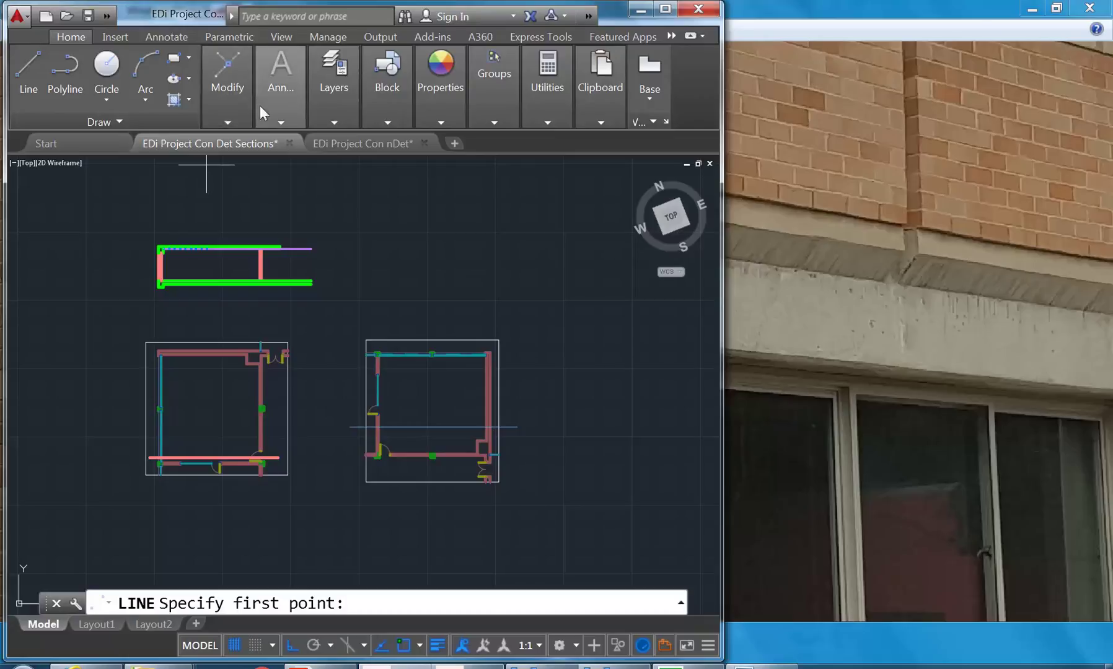
key("Escape")
key("Escape")
Step: Make A-WALL-MASONRY the current layer
left_click(345, 97)
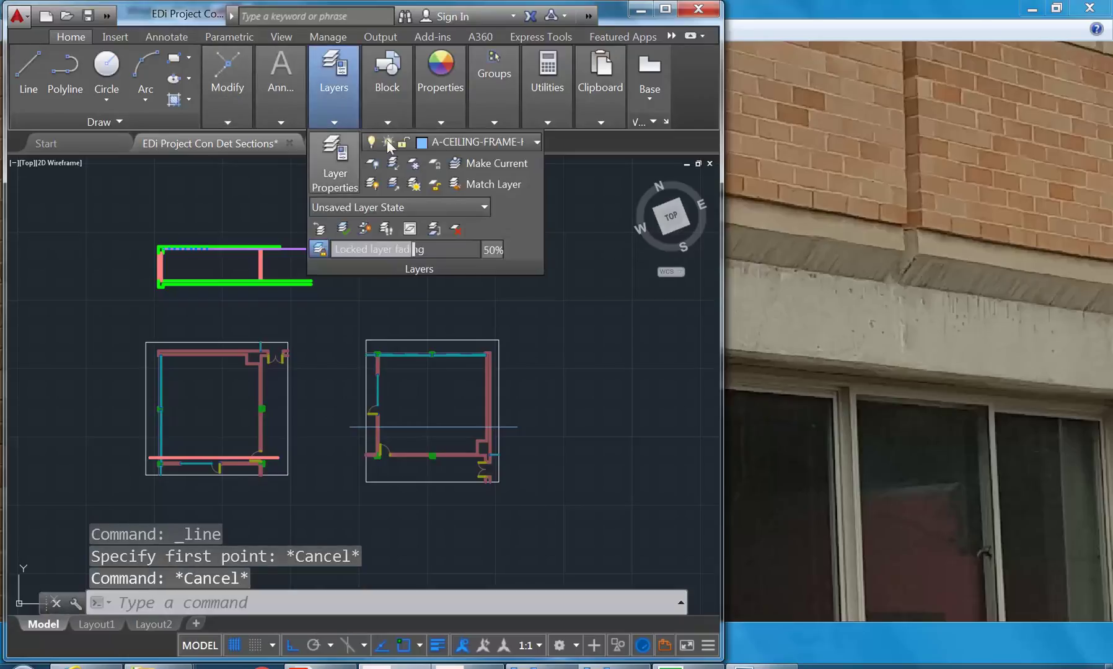
left_click(449, 140)
scroll(444, 314, "up", 1)
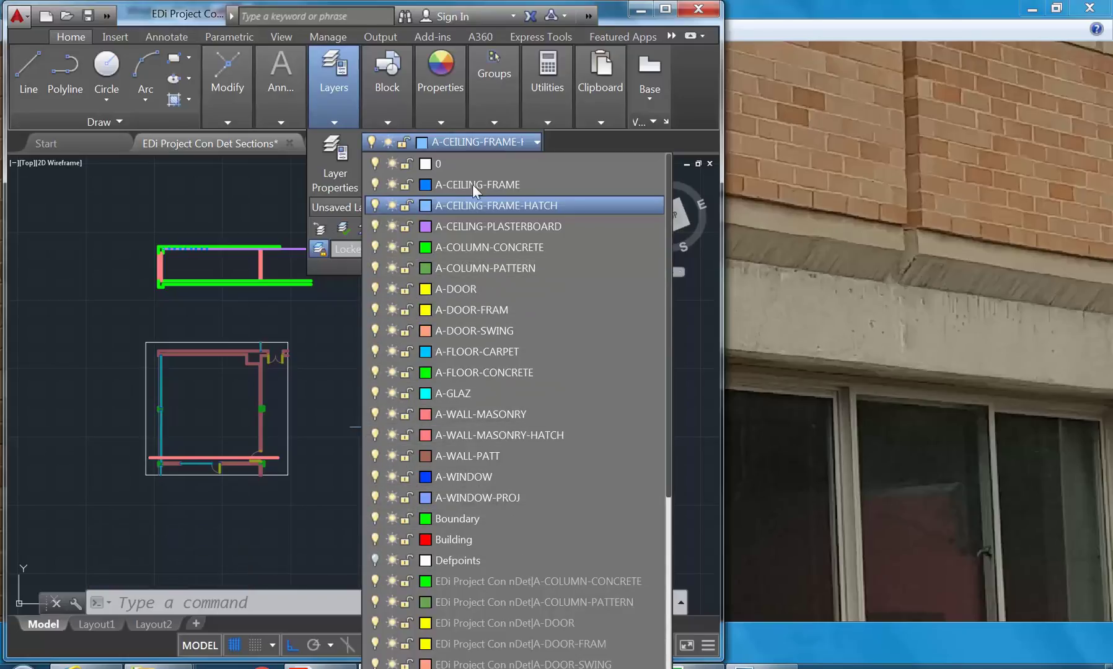
left_click(480, 411)
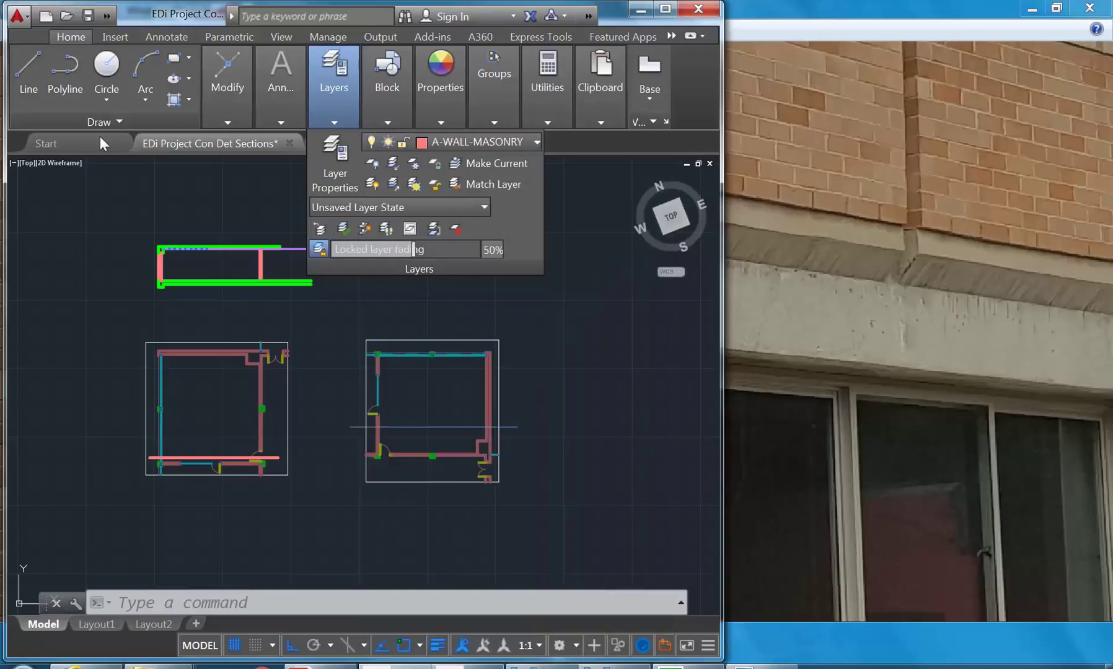
Step: Draw a vertical projection line from the cutting line at the rotated plan's right wall up past the section's level
left_click(28, 78)
scroll(495, 422, "up", 6)
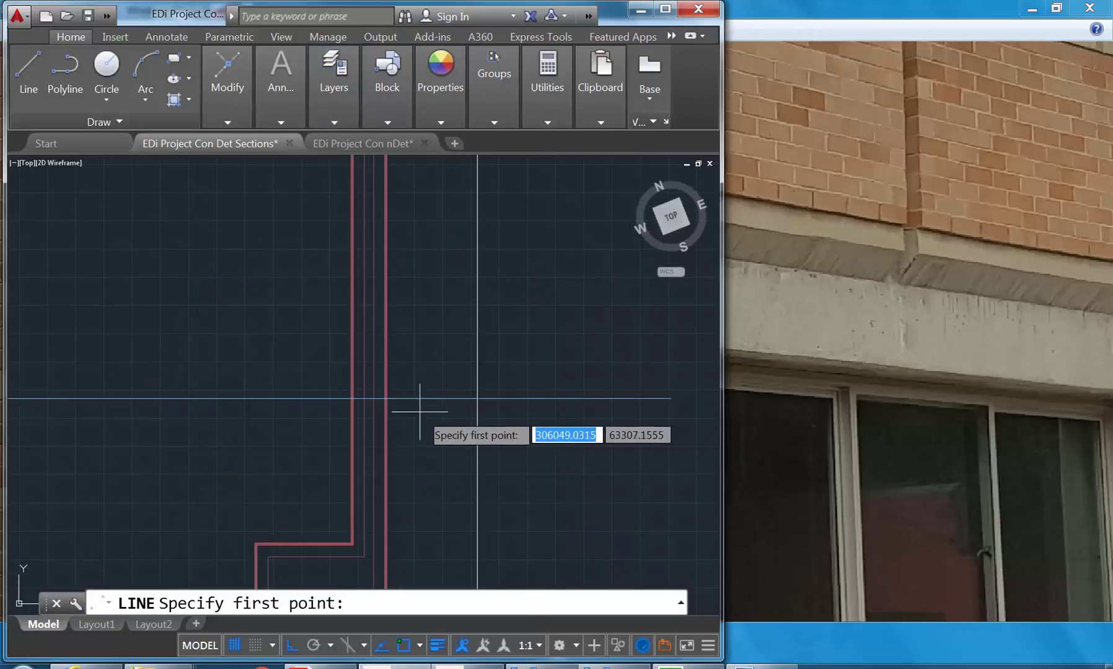
left_click(386, 399)
scroll(397, 365, "down", 5)
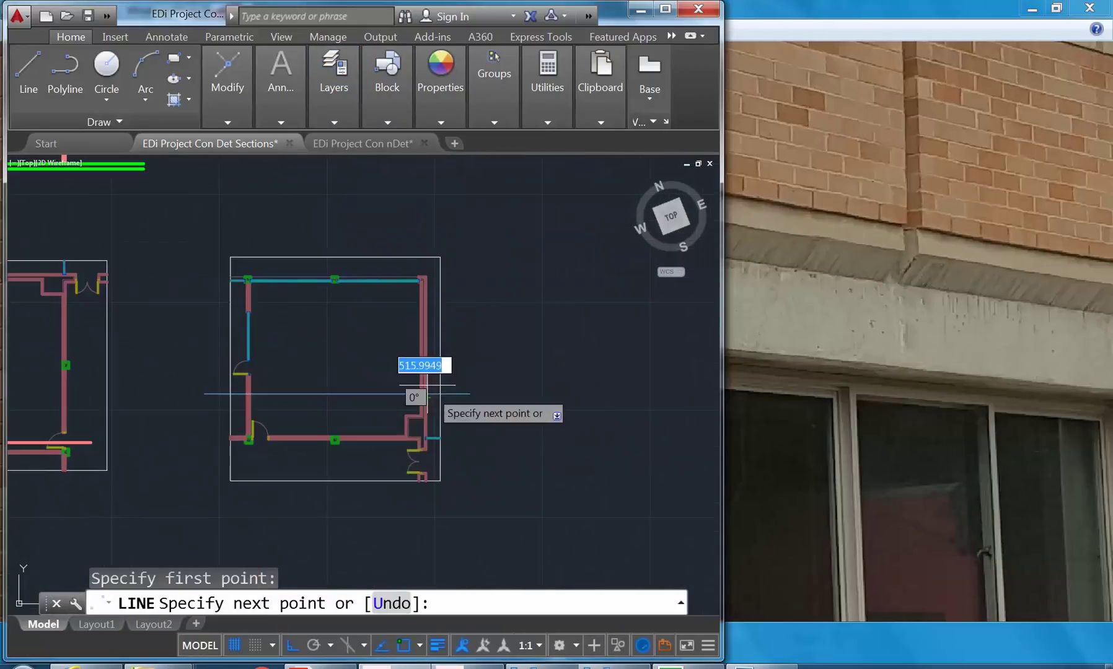
middle_click_drag(432, 281, 442, 307)
left_click(441, 216)
right_click(440, 216)
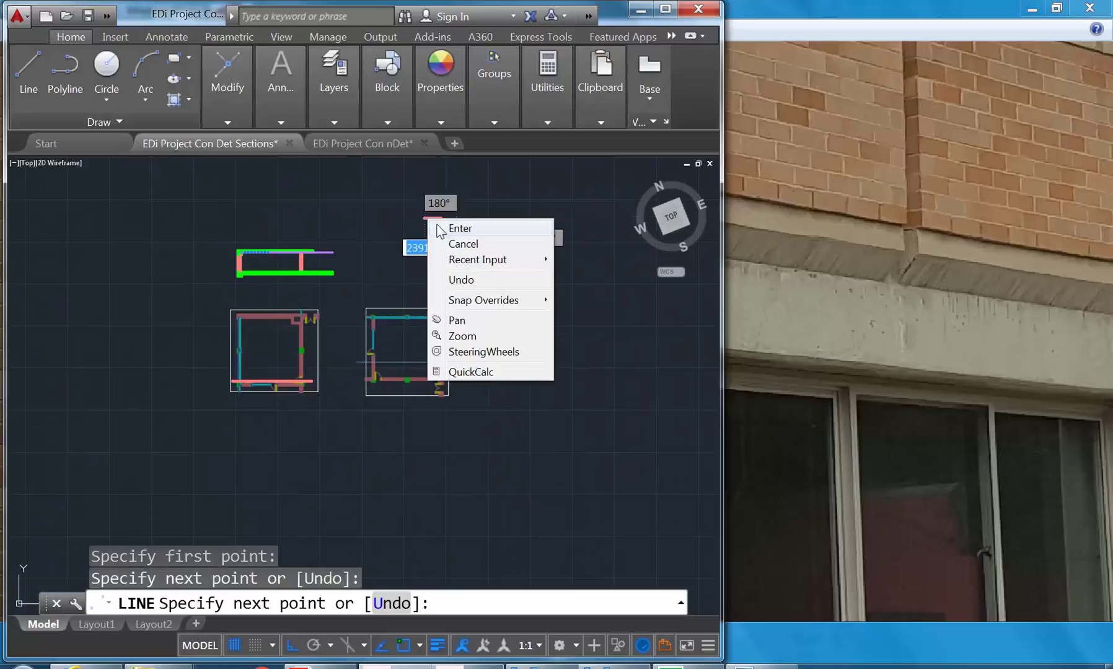
left_click(445, 227)
Step: Copy the upper slab, ceiling and lower slab lines horizontally from the existing section to above the rotated plan
scroll(268, 271, "up", 5)
middle_click_drag(187, 251, 244, 311)
scroll(244, 311, "up", 2)
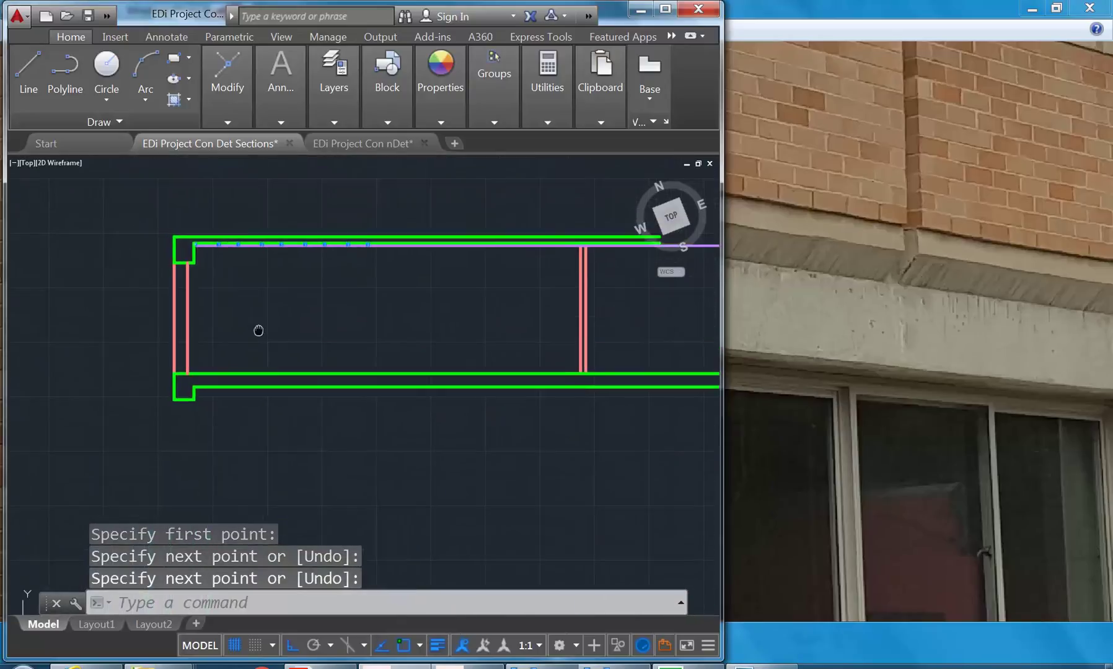
scroll(421, 359, "down", 2)
middle_click_drag(522, 398, 418, 365)
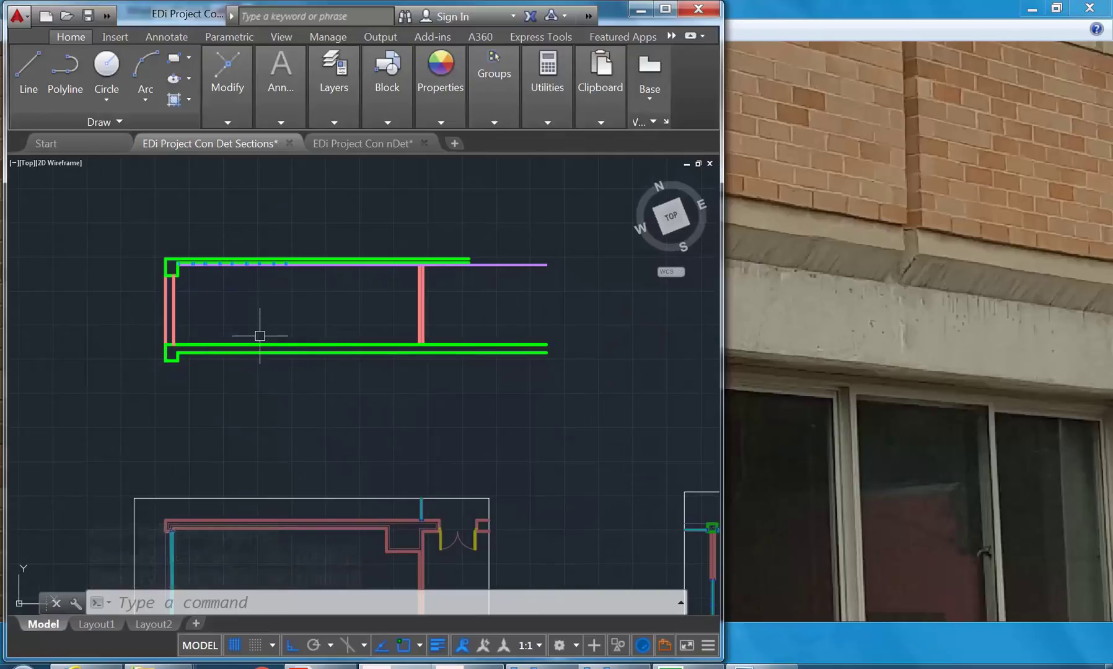
scroll(162, 285, "up", 4)
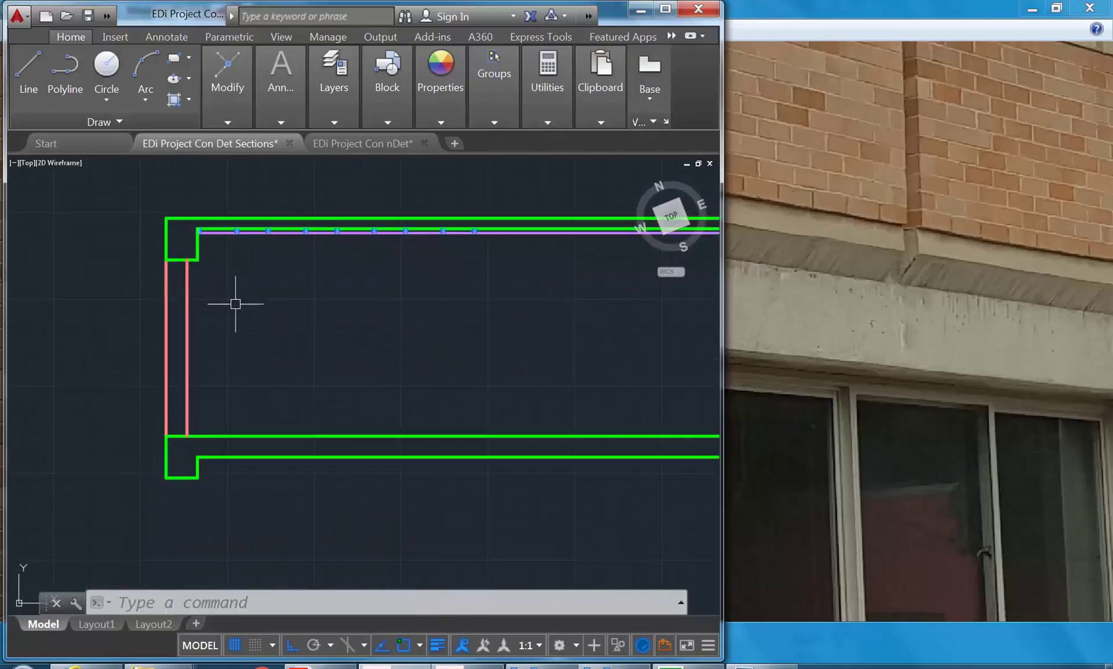
left_click(250, 195)
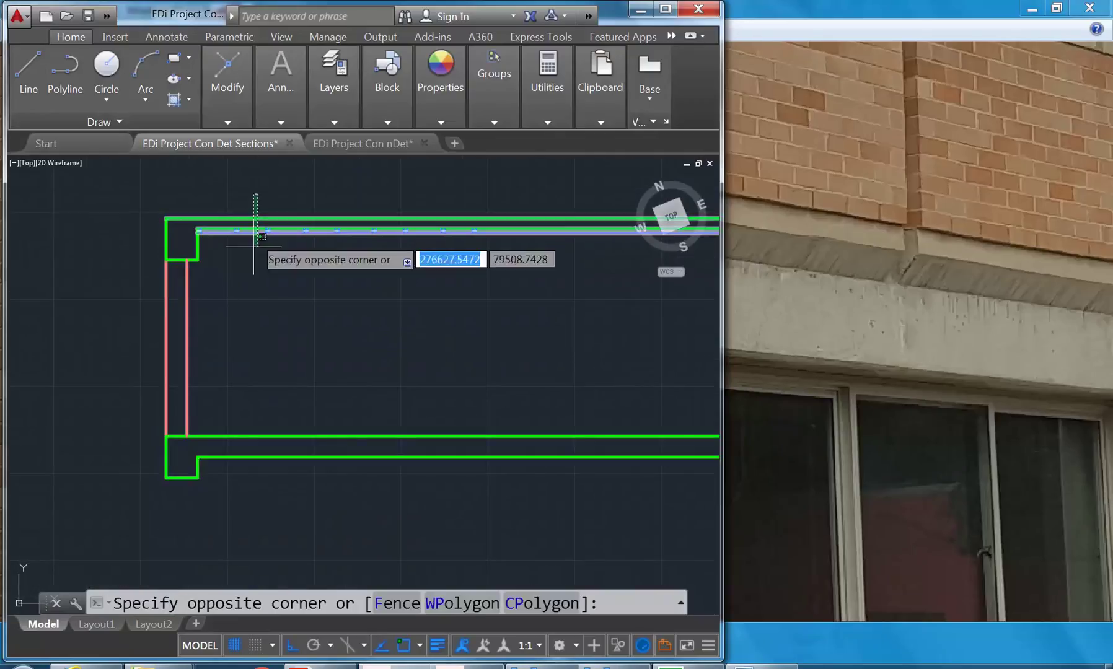
left_click(247, 484)
left_click(226, 67)
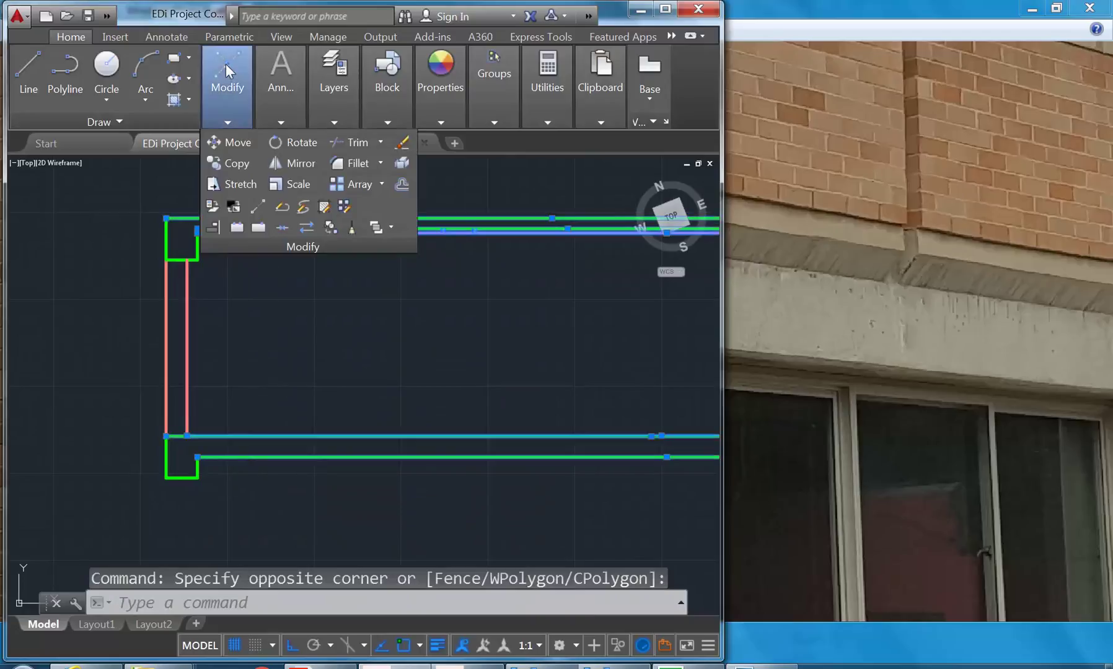
left_click(229, 163)
left_click(303, 348)
scroll(458, 348, "down", 3)
middle_click_drag(497, 348, 316, 326)
left_click(332, 307)
right_click(334, 273)
left_click(338, 273)
Step: Examine the copied slab and ceiling lines in relation to the original section, the projection line and the rotated plan
scroll(372, 297, "up", 3)
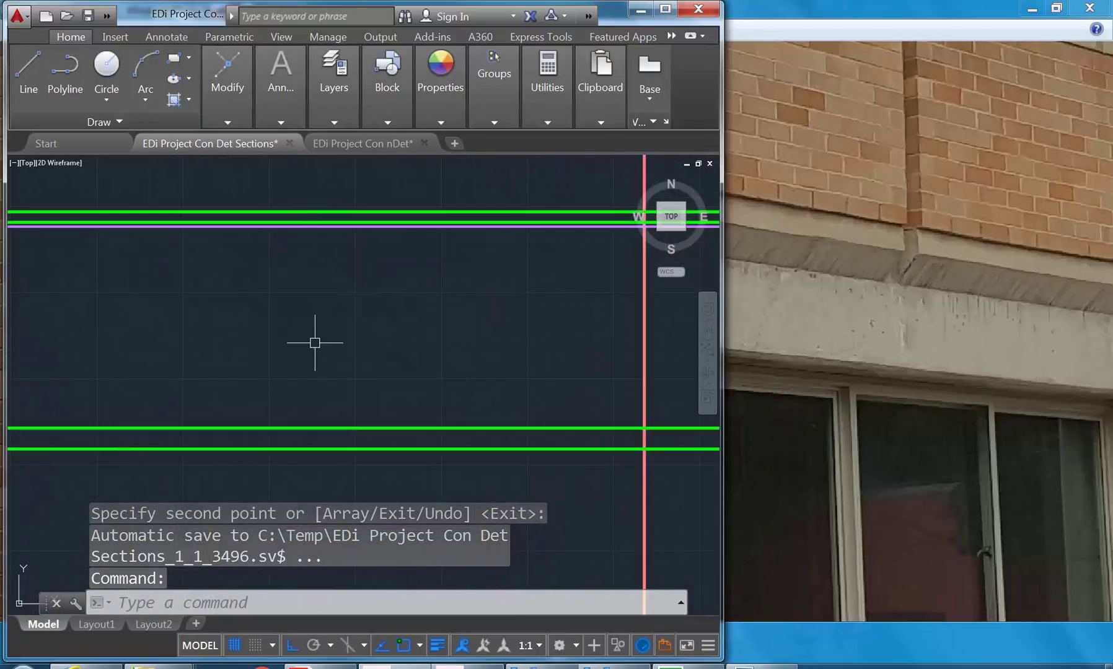
scroll(315, 343, "down", 4)
mouse_move(315, 343)
middle_mouse_down()
mouse_move(315, 251)
mouse_move(350, 259)
mouse_move(294, 310)
middle_mouse_up()
scroll(315, 251, "down", 2)
scroll(295, 310, "up", 2)
middle_click_drag(161, 254, 205, 318)
scroll(206, 317, "up", 4)
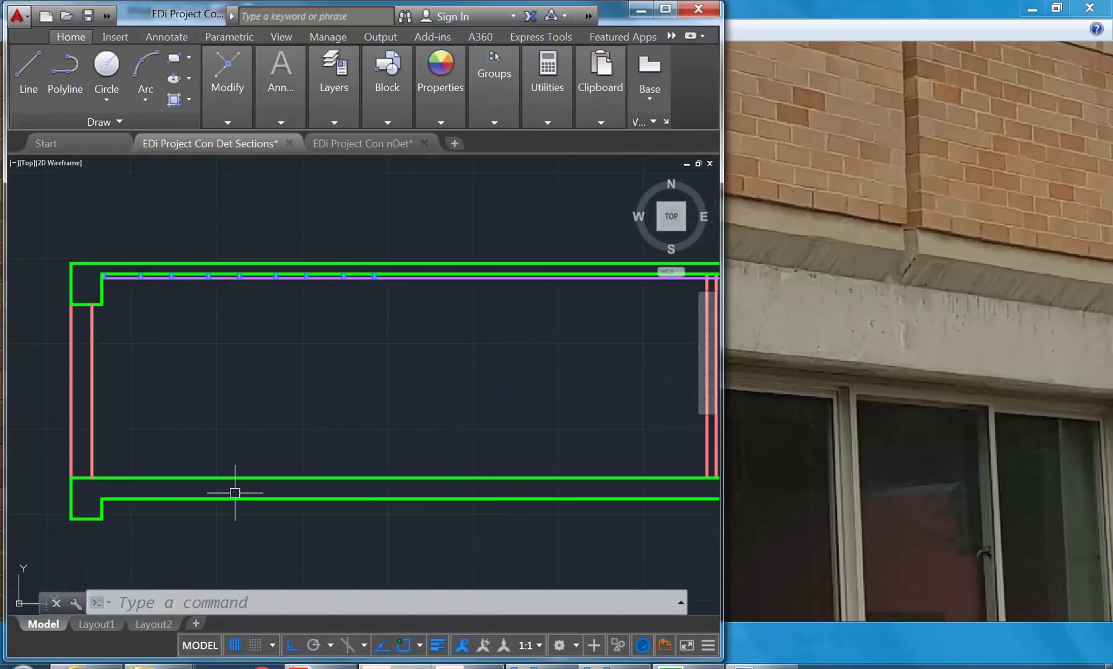
scroll(290, 433, "down", 3)
scroll(241, 353, "down", 2)
scroll(342, 349, "up", 2)
scroll(342, 349, "up", 2)
middle_click_drag(380, 360, 355, 374)
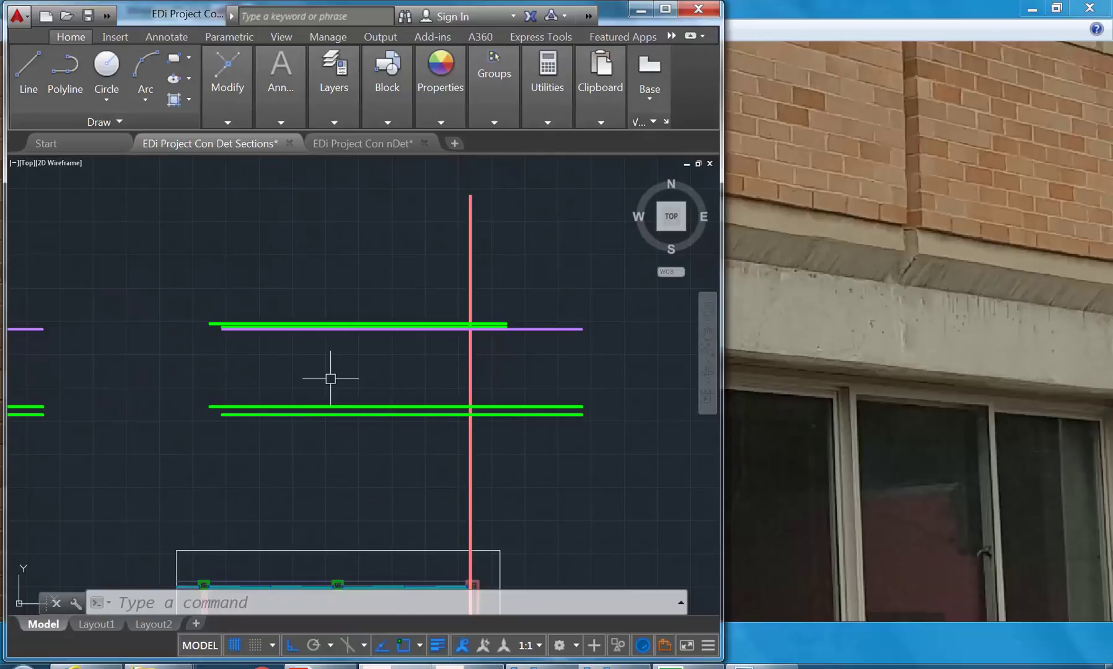
scroll(330, 378, "down", 3)
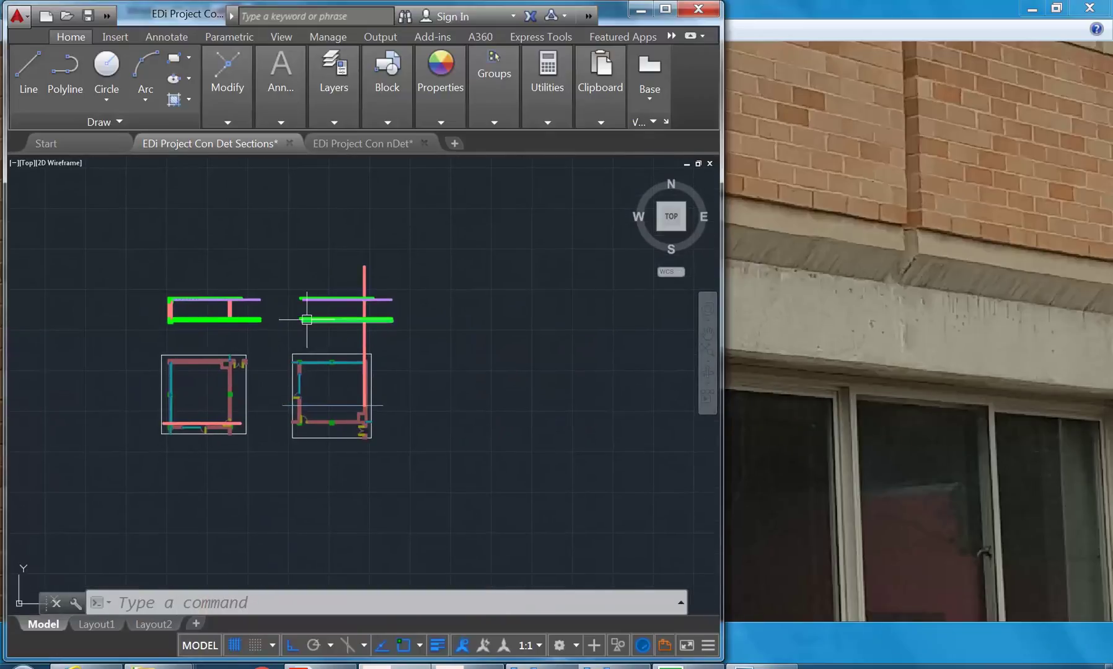
Step: Draw a vertical projection line from the cutting line at the rotated plan's left wall up past the copied upper slab
scroll(298, 381, "up", 5)
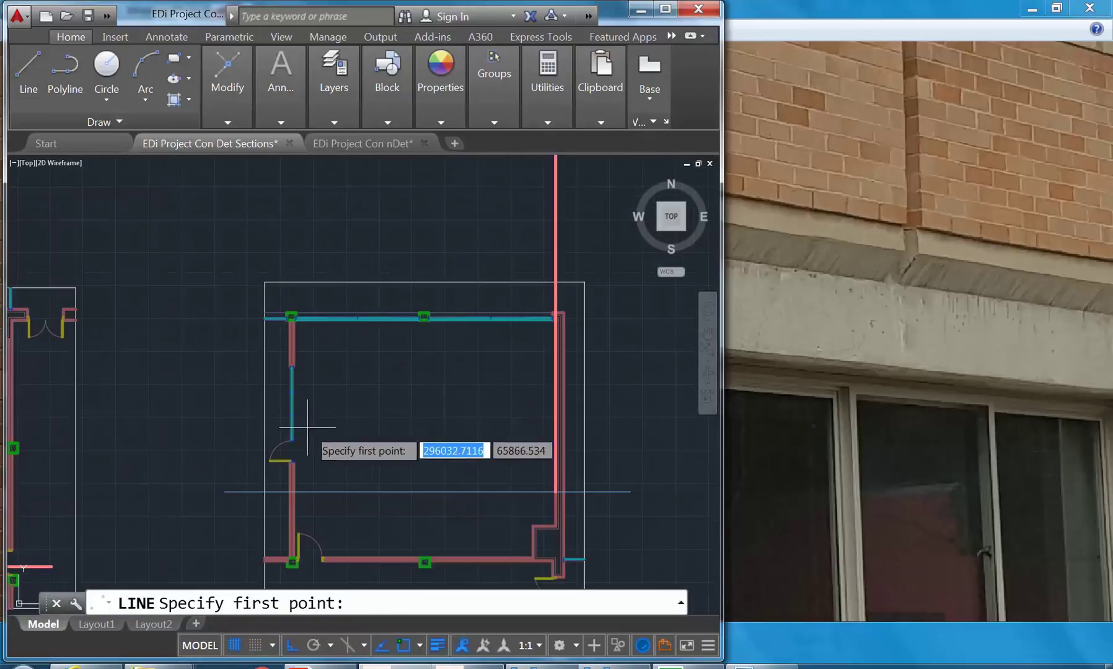
left_click(261, 565)
scroll(261, 565, "down", 5)
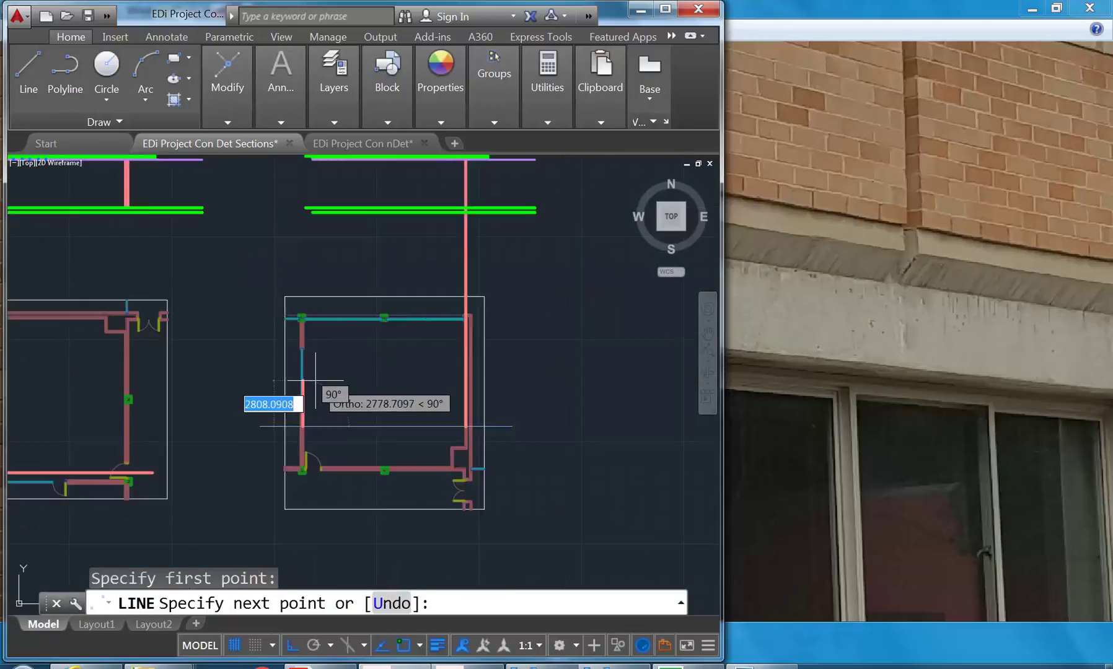
middle_click_drag(310, 273, 310, 397)
left_click(308, 243)
right_click(308, 255)
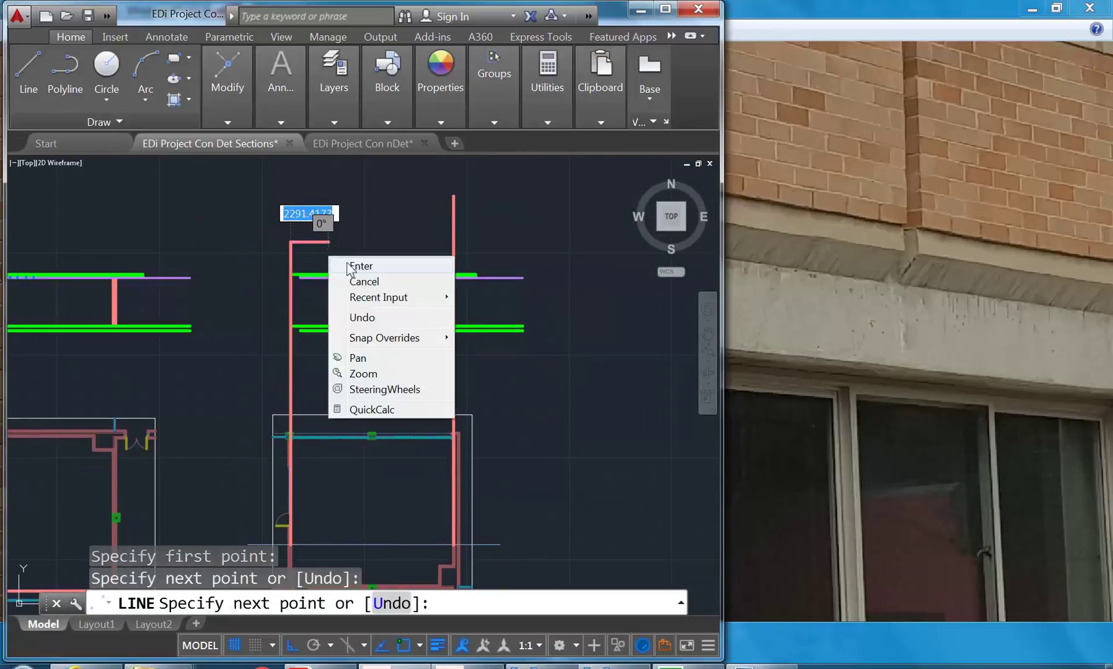
left_click(354, 266)
Step: Compare the two projection lines and copied slab lines with the original section and both floor plans
scroll(356, 269, "up", 4)
scroll(333, 373, "down", 5)
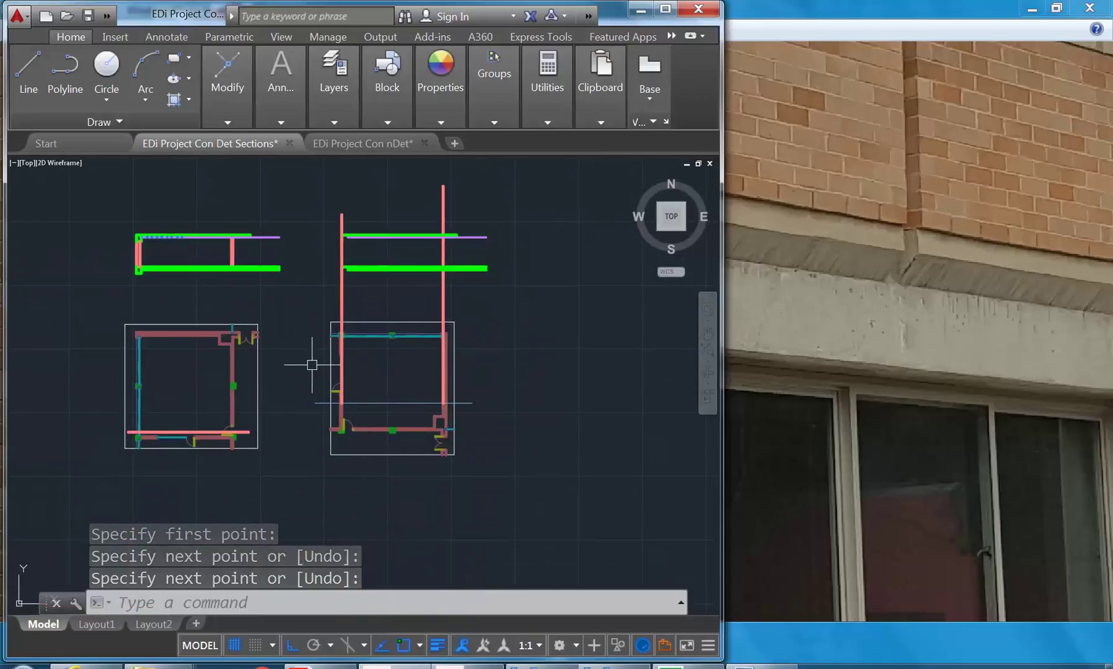
scroll(329, 261, "up", 2)
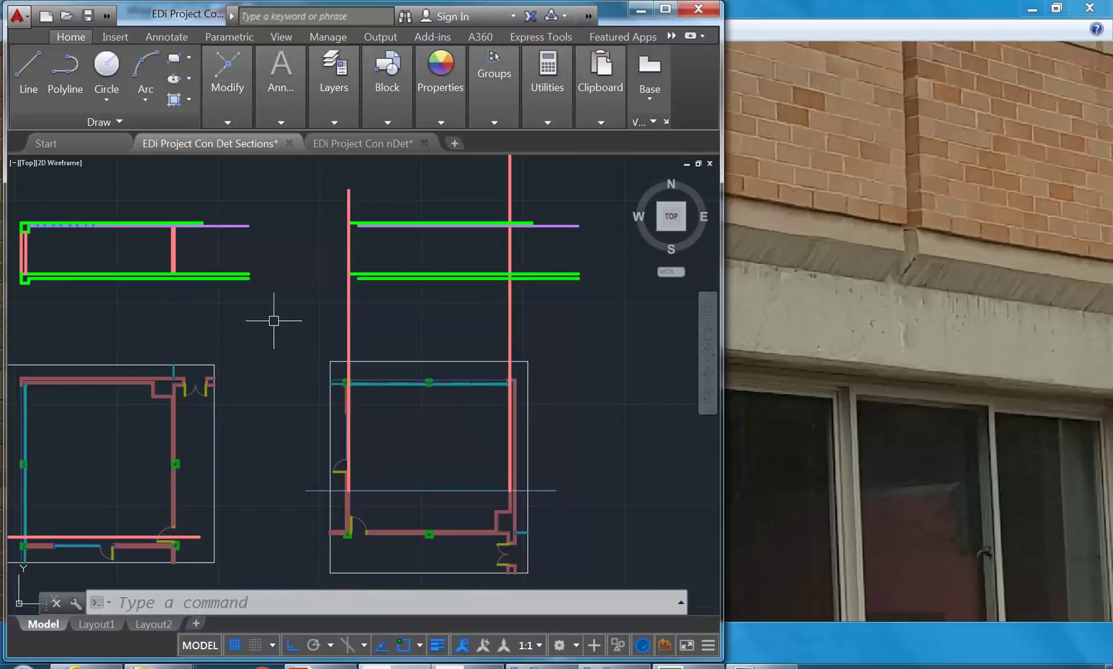
middle_click_drag(403, 437, 359, 417)
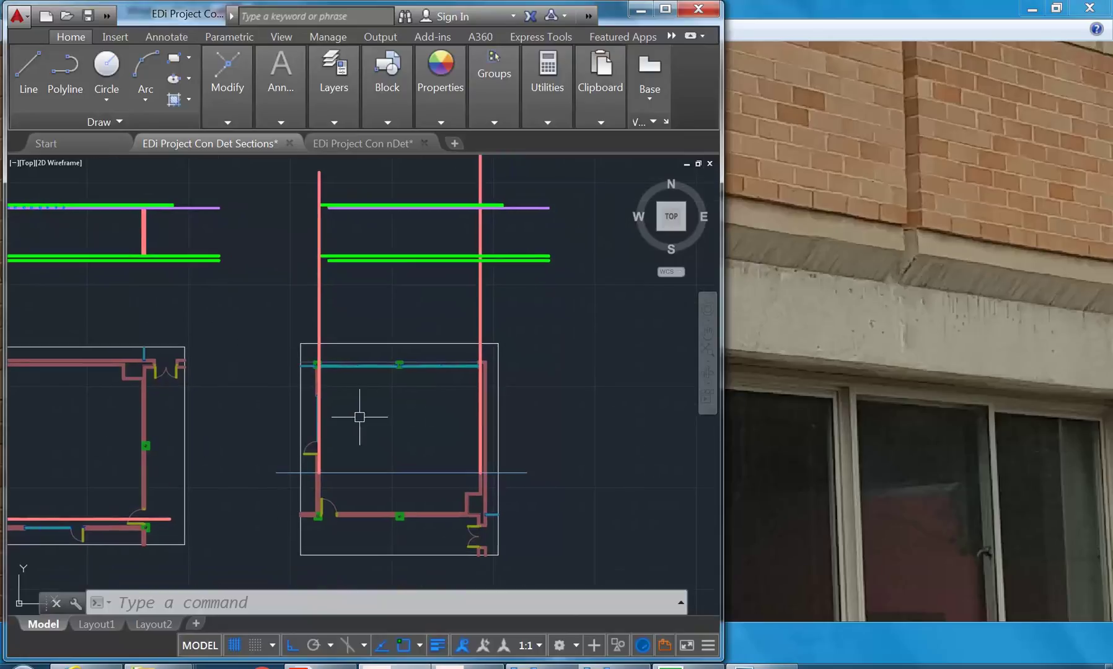
scroll(291, 310, "down", 2)
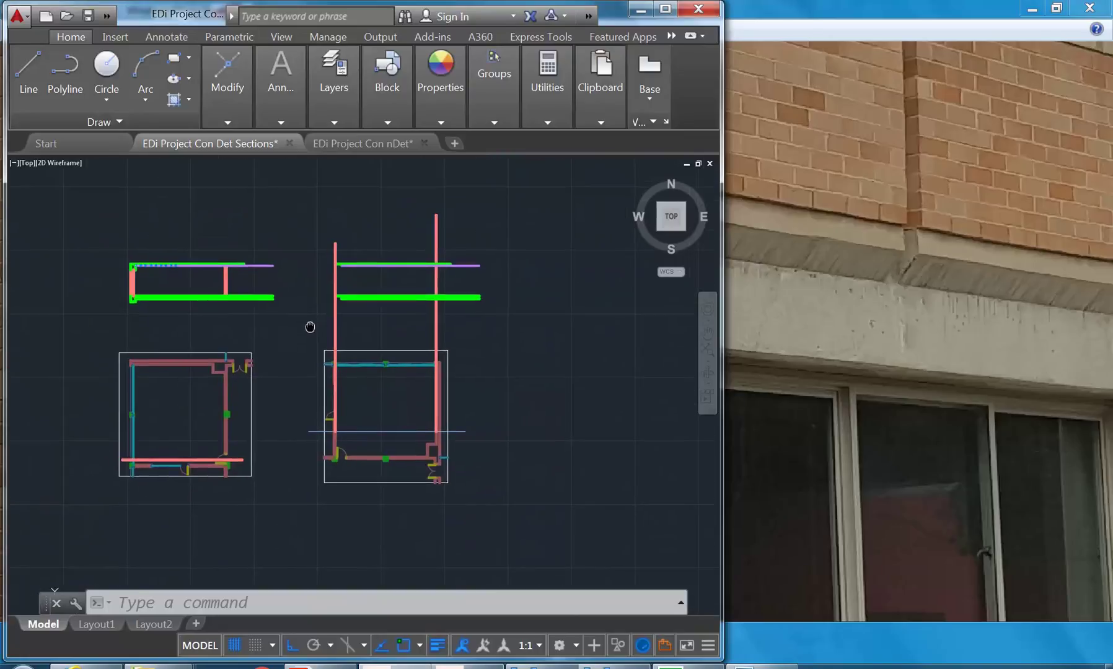
scroll(265, 315, "up", 2)
middle_click_drag(269, 316, 281, 306)
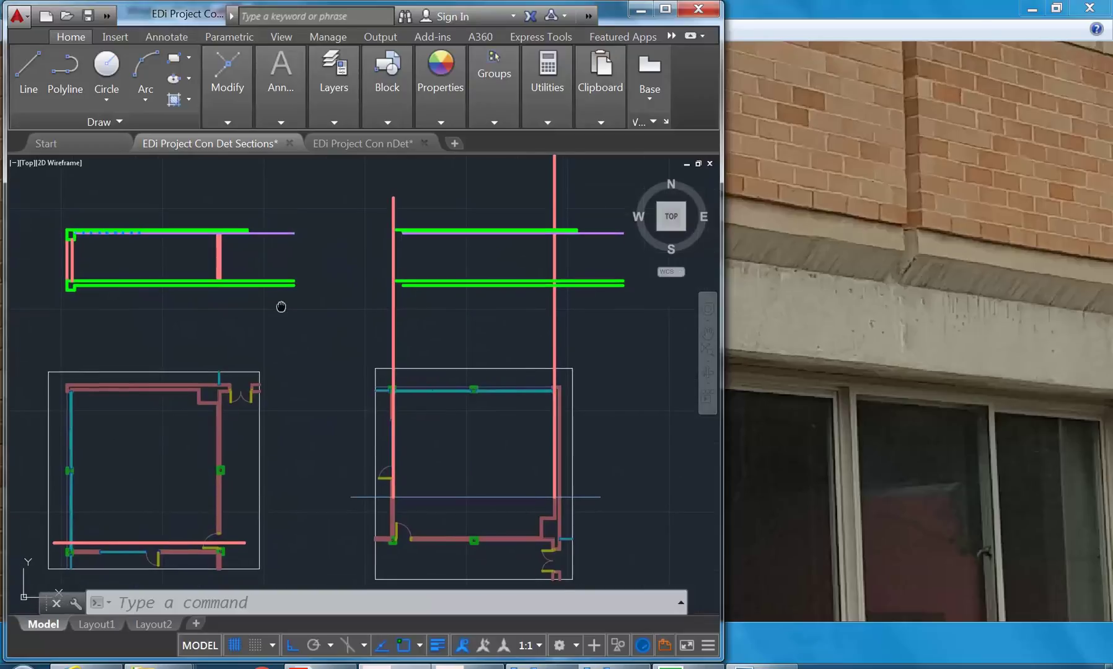